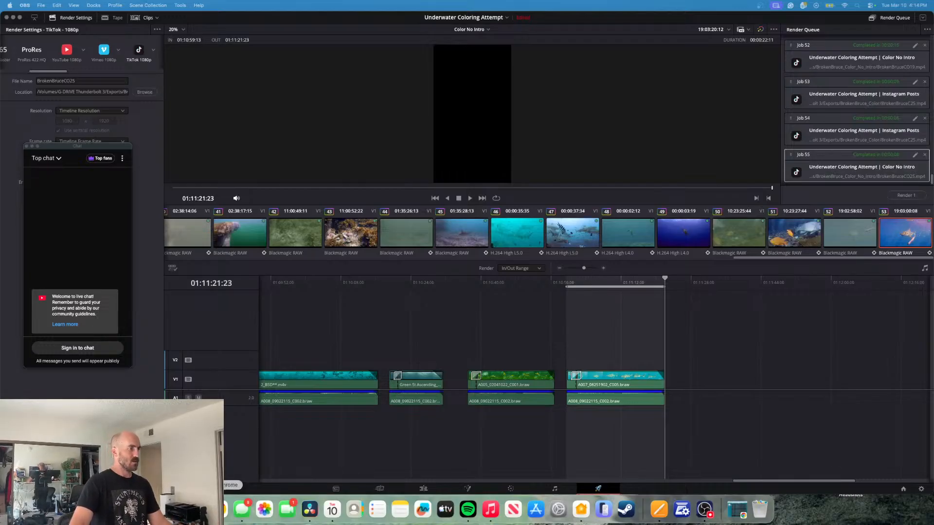
- Restore the minimized Chrome window and move it onto the other display
left_click(261, 442)
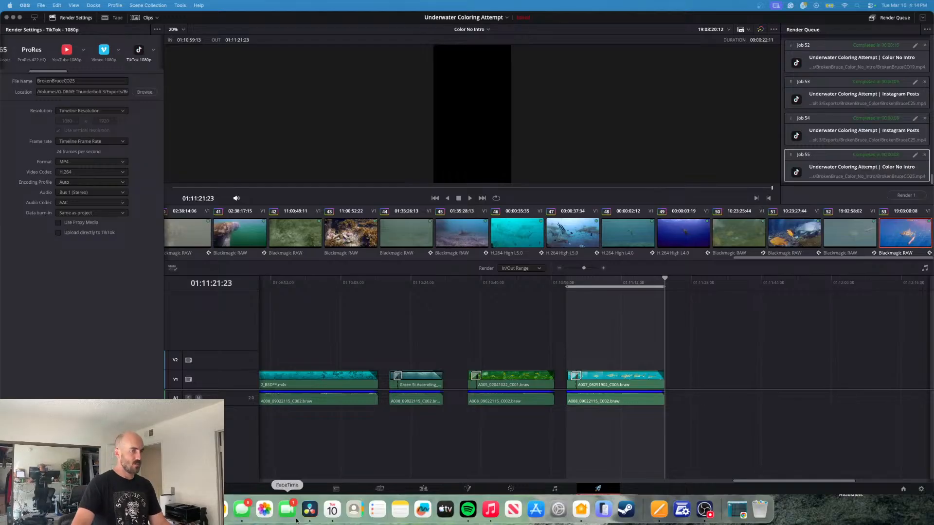
left_click(736, 508)
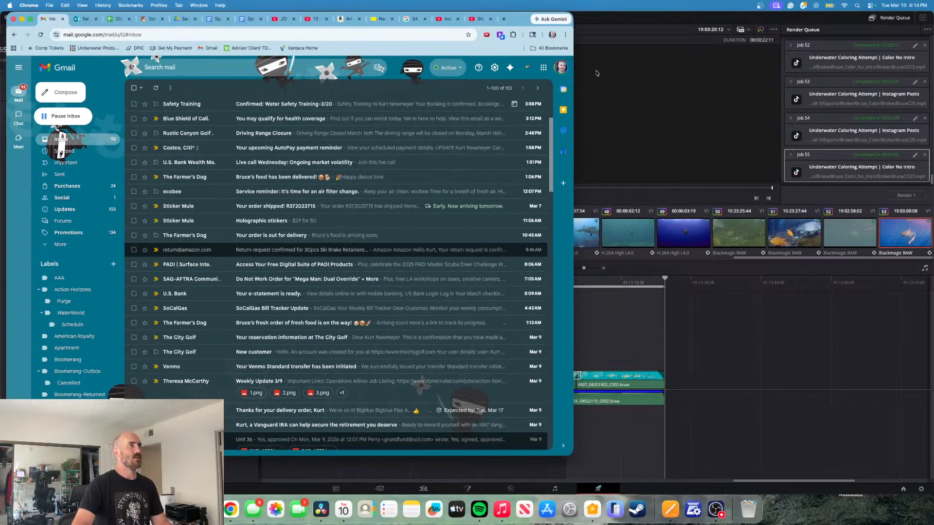
left_click_drag(519, 21, 933, 107)
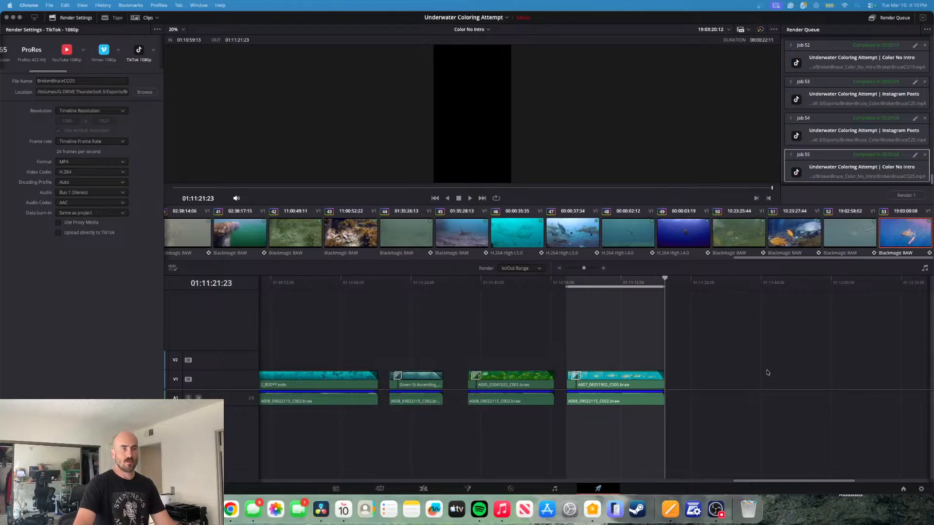
- Switch to OBS, close the moderation notice in the live chat window, and move that window onto the other display
left_click(716, 509)
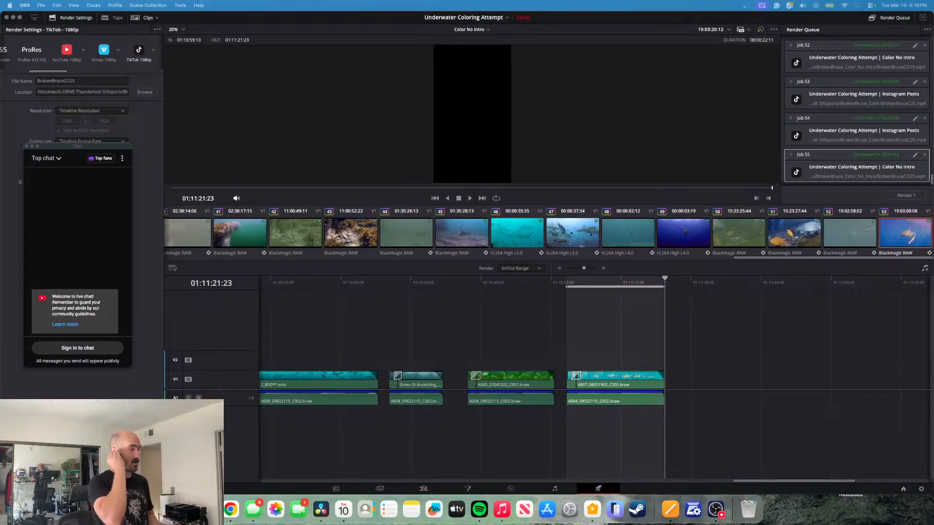
left_click(59, 240)
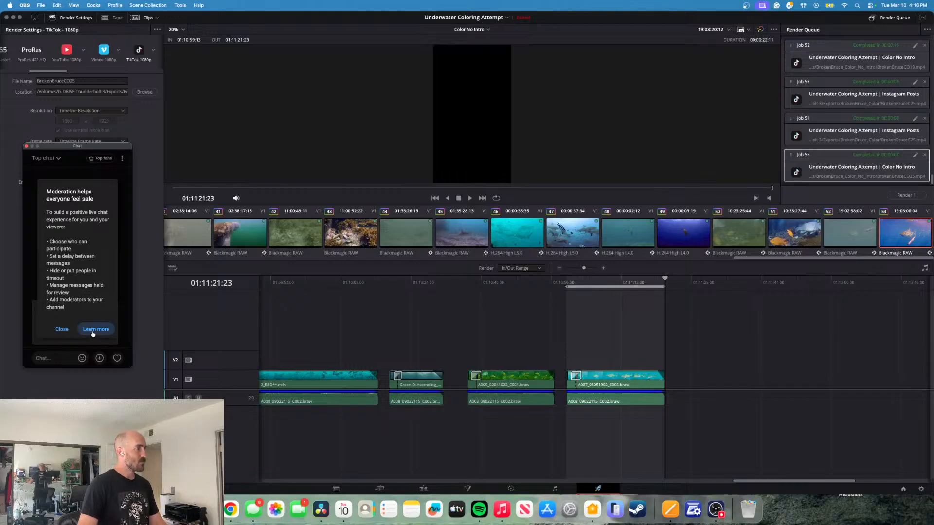
left_click(62, 329)
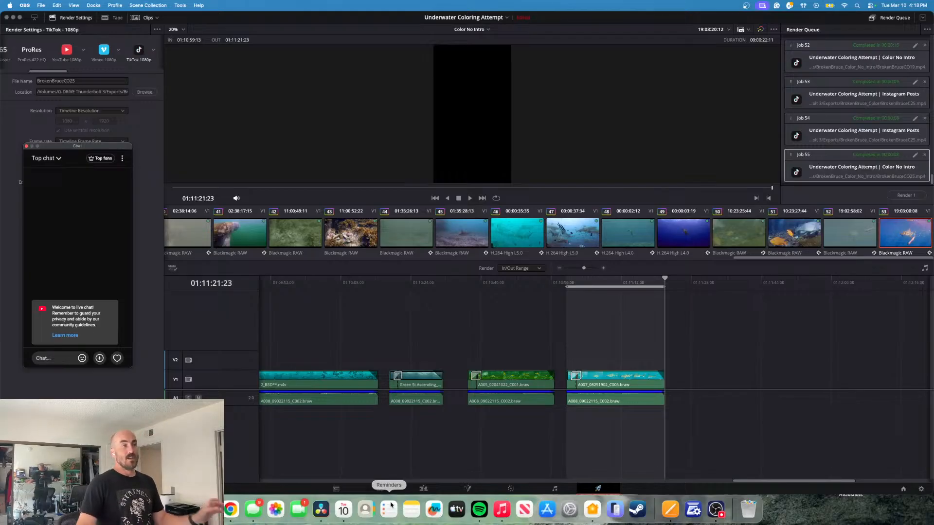
left_click_drag(61, 148, 933, 156)
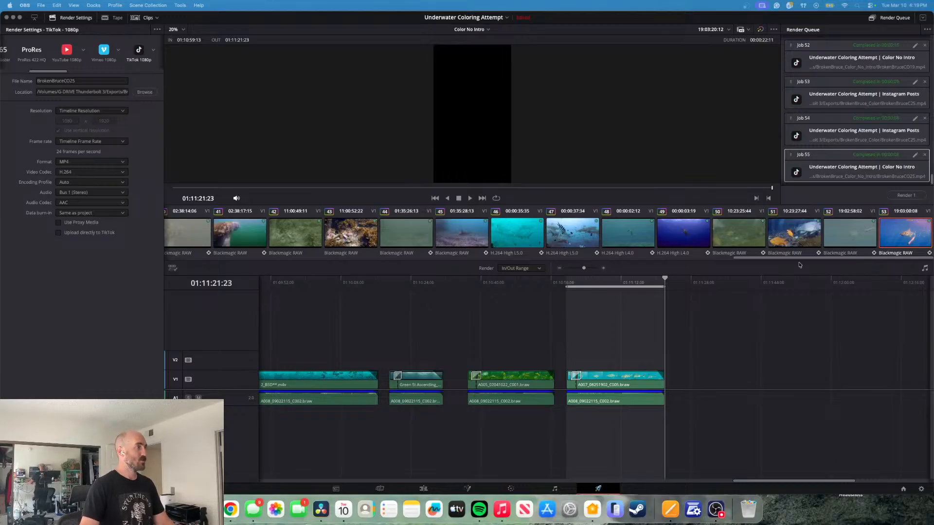
- Return to DaVinci Resolve's Edit page, open the Instagram Posts timeline, and place the playhead past its last clip
left_click(419, 490)
left_click_drag(115, 304, 127, 304)
scroll(433, 395, "left", 5)
scroll(433, 395, "left", 3)
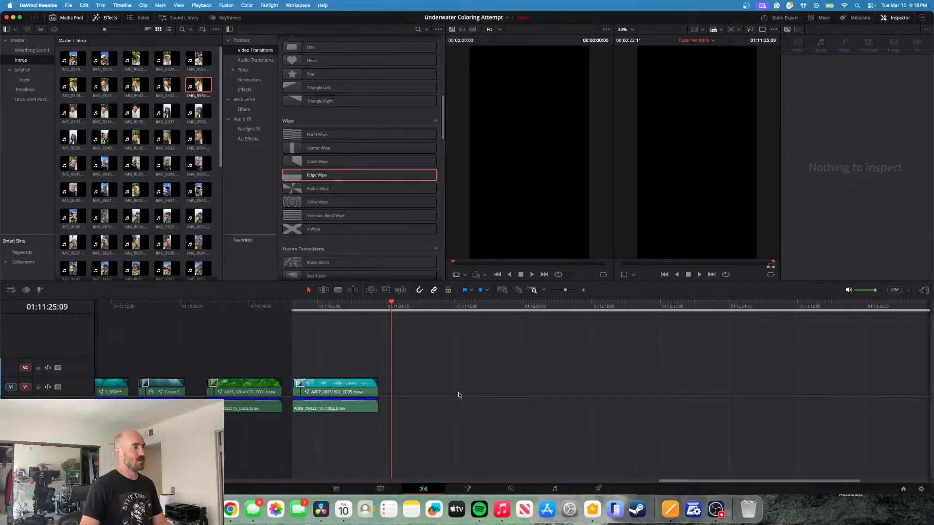
left_click(713, 41)
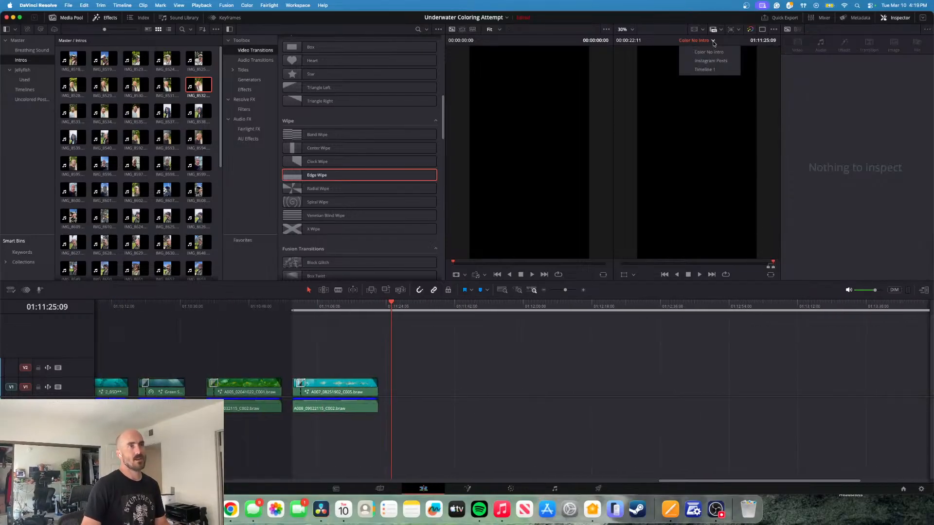
left_click(713, 61)
left_click_drag(512, 304, 563, 306)
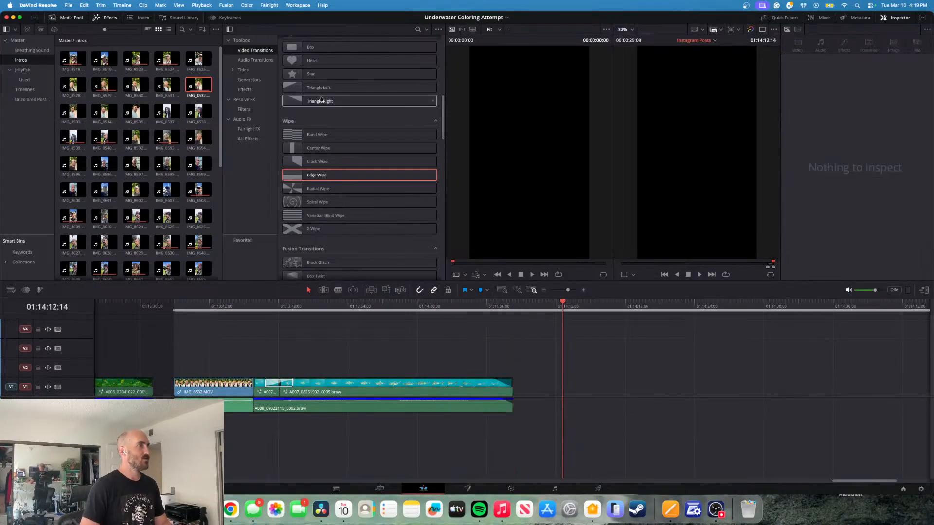
- Switch to the Instagram project
left_click(506, 18)
left_click(457, 28)
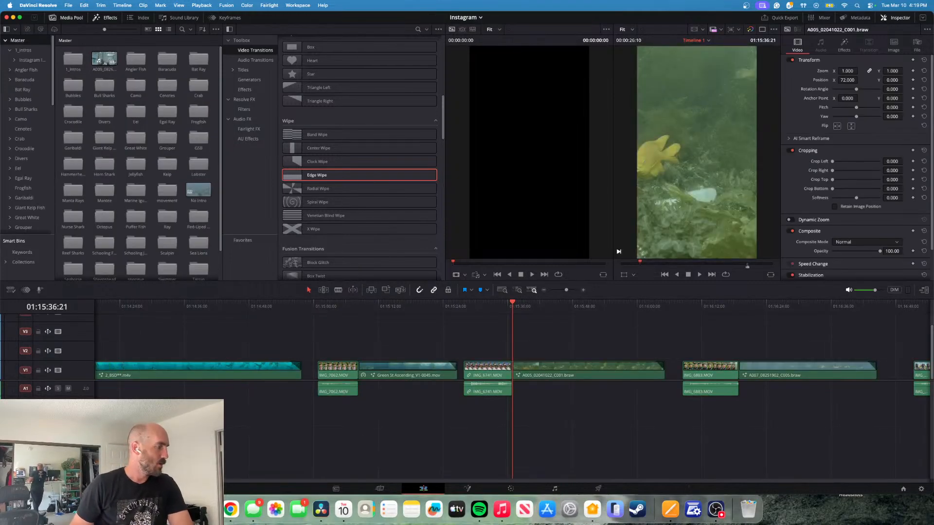
- Open the Clock app, start a one-hour timer, and return to DaVinci Resolve
left_click(186, 510)
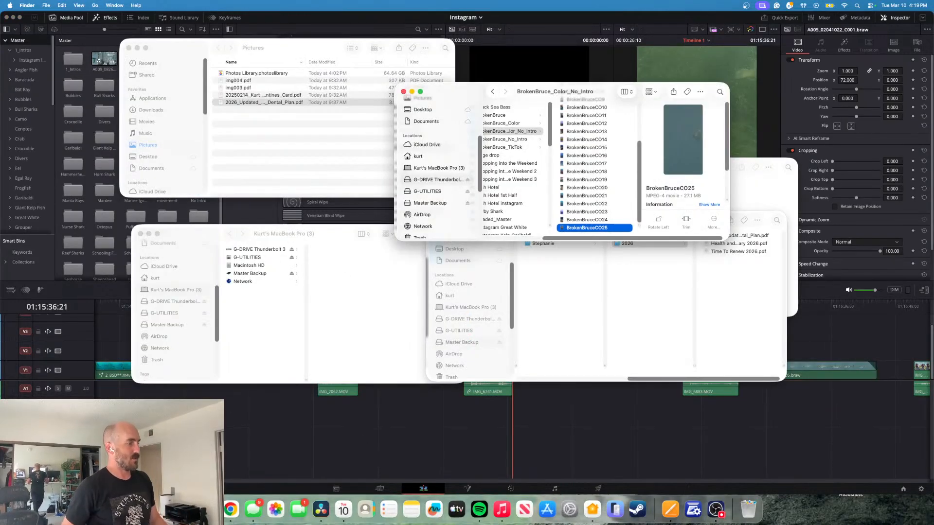
key("super+Tab")
left_click(208, 509)
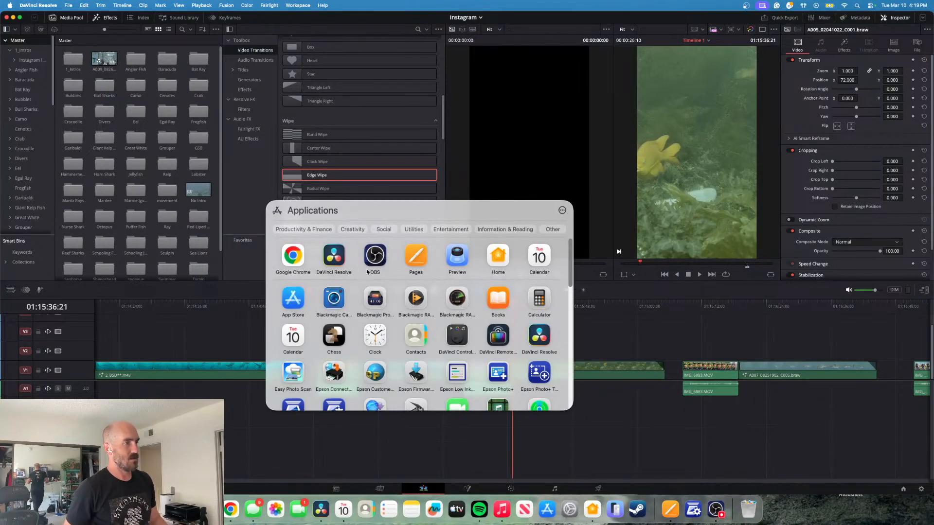
left_click(375, 335)
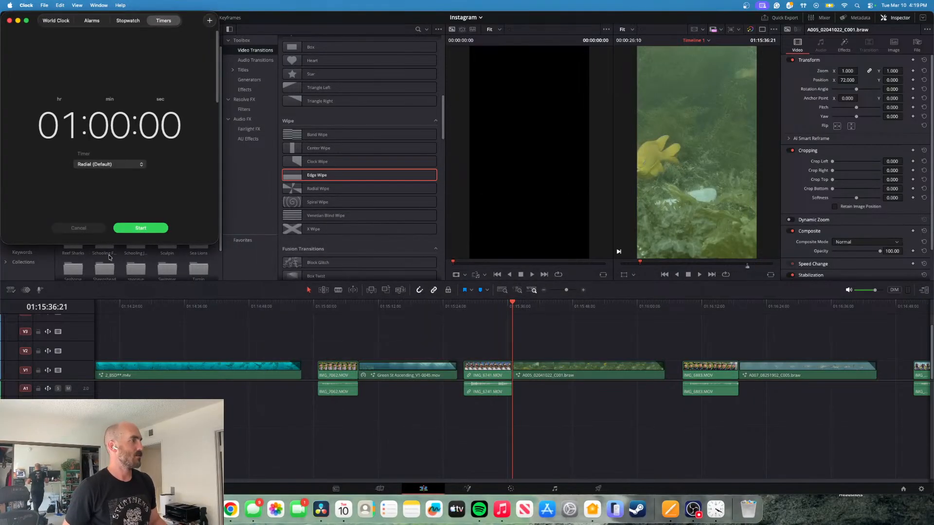
left_click(129, 231)
left_click(526, 350)
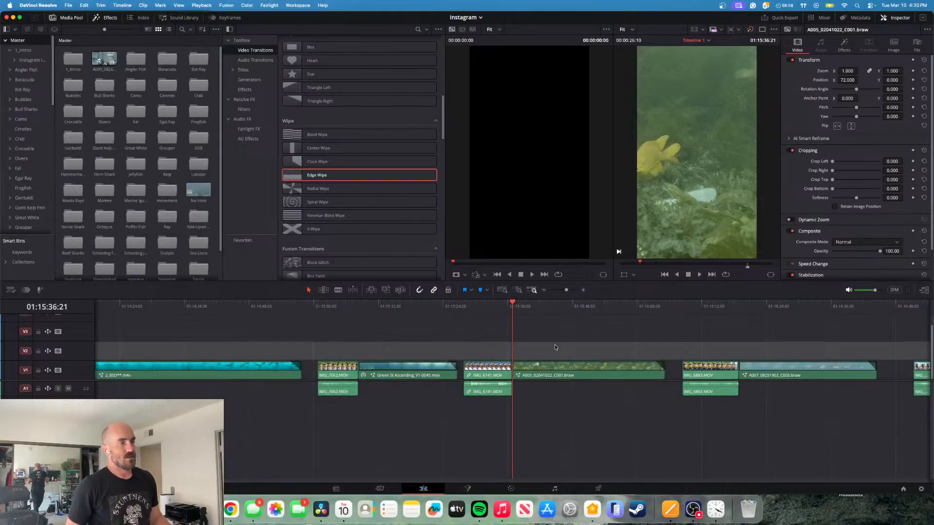
- Find the A016_03062209_C008.braw clip further along Timeline 1 and copy it
left_click(568, 307)
scroll(438, 331, "right", 5)
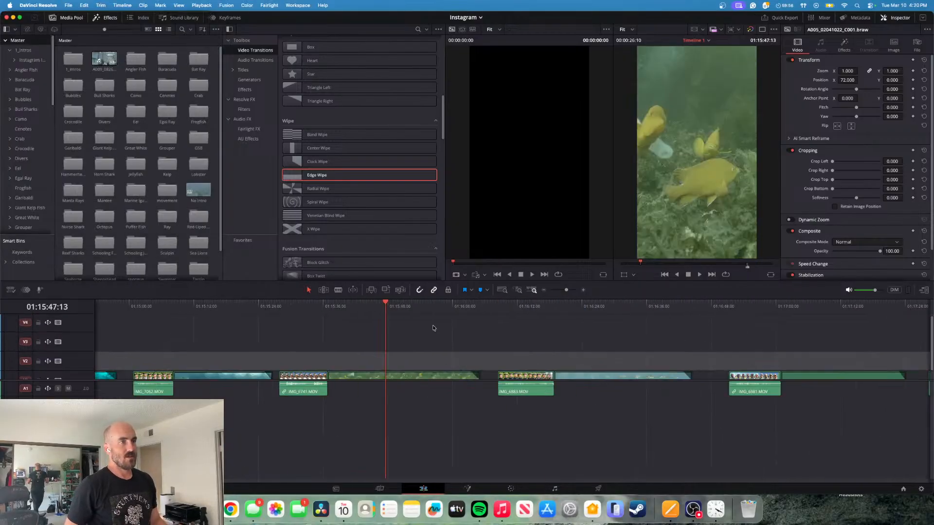
scroll(437, 330, "down", 1)
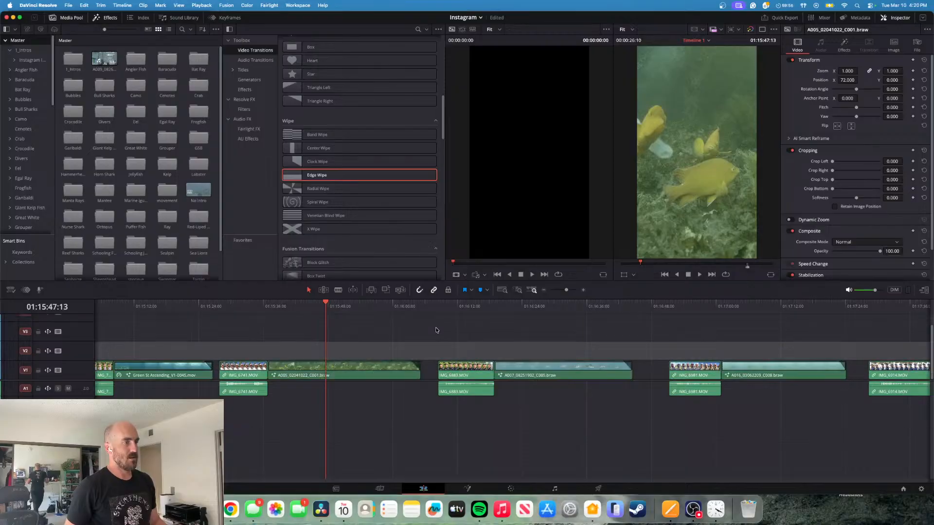
left_click(557, 307)
scroll(545, 331, "right", 5)
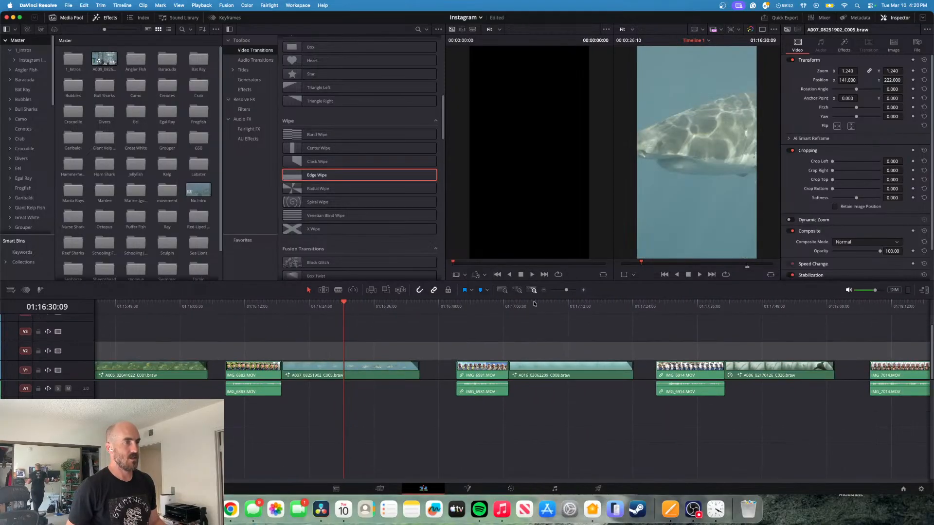
left_click(550, 304)
left_click_drag(549, 303, 606, 308)
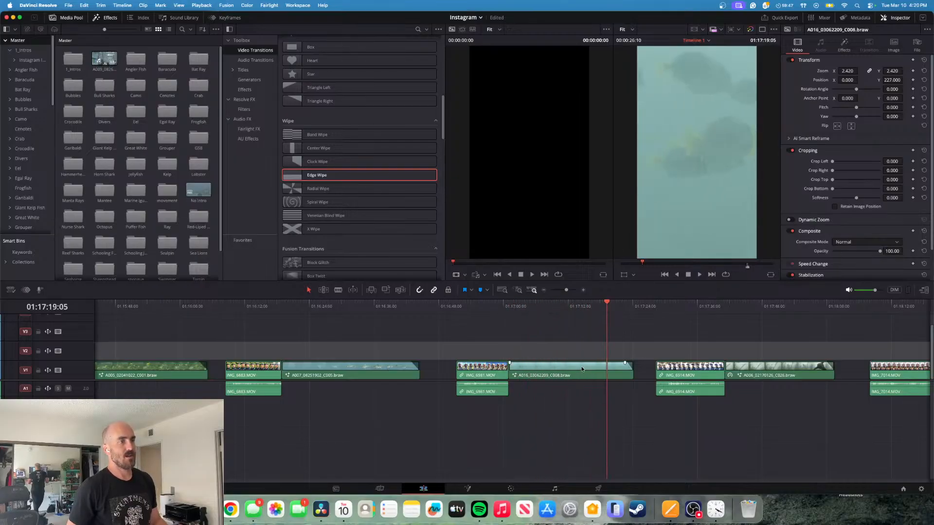
left_click(530, 374)
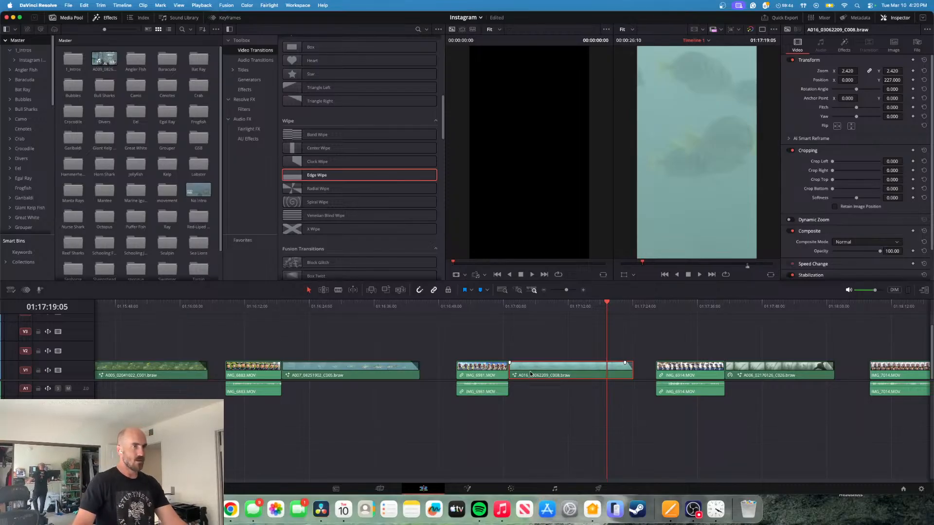
- Switch to the Underwater Coloring Attempt project, open the Uncolored Posted Clips bin, and paste the copied clip at 01:14:09:11
left_click(481, 18)
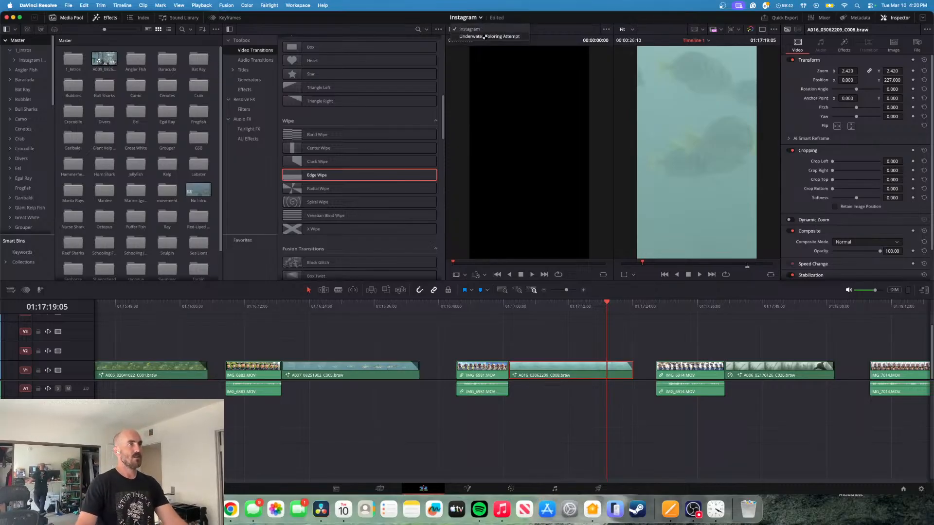
left_click(483, 36)
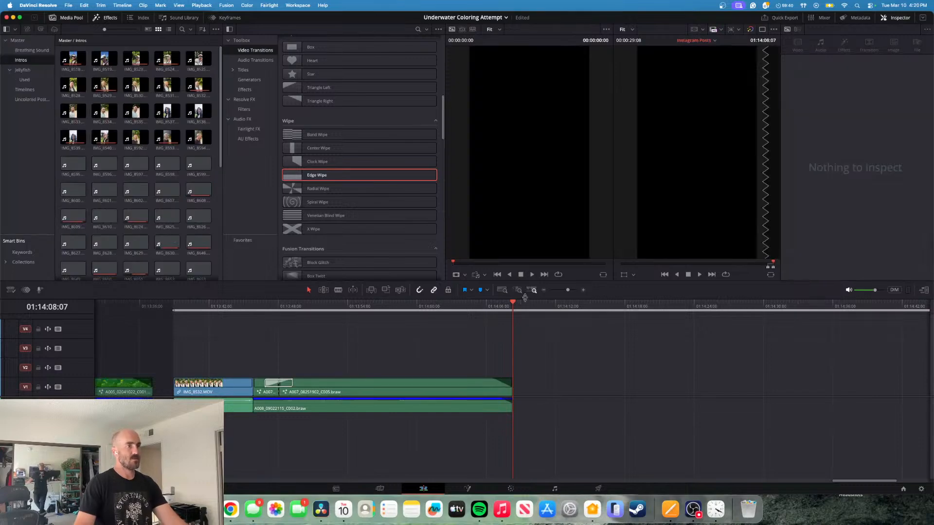
left_click_drag(519, 308, 526, 308)
left_click(32, 100)
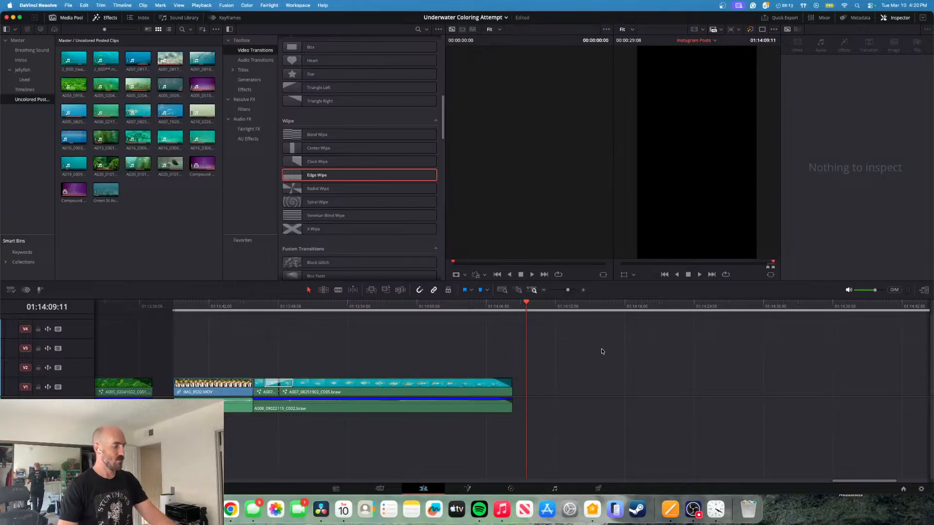
key("super+v")
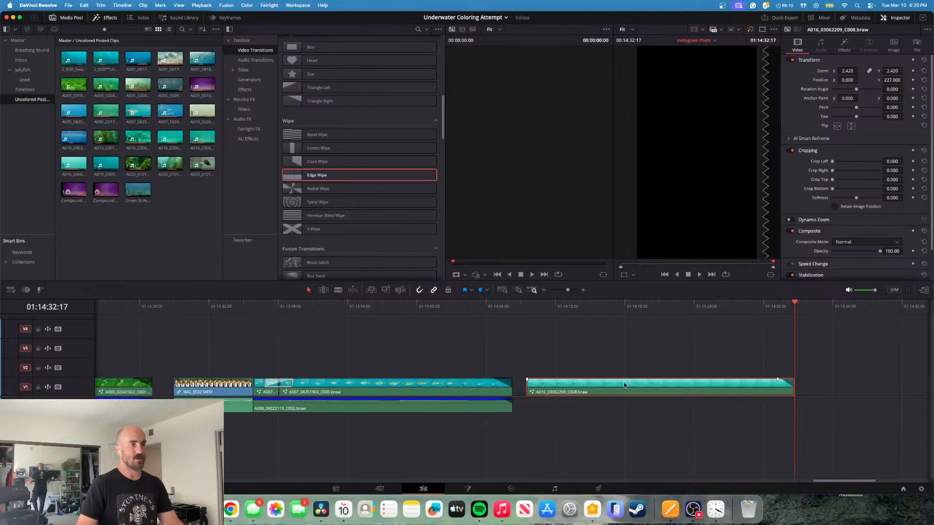
- Turn off the Watermark effect on the pasted A016_03062209_C008.braw clip
left_click(683, 306)
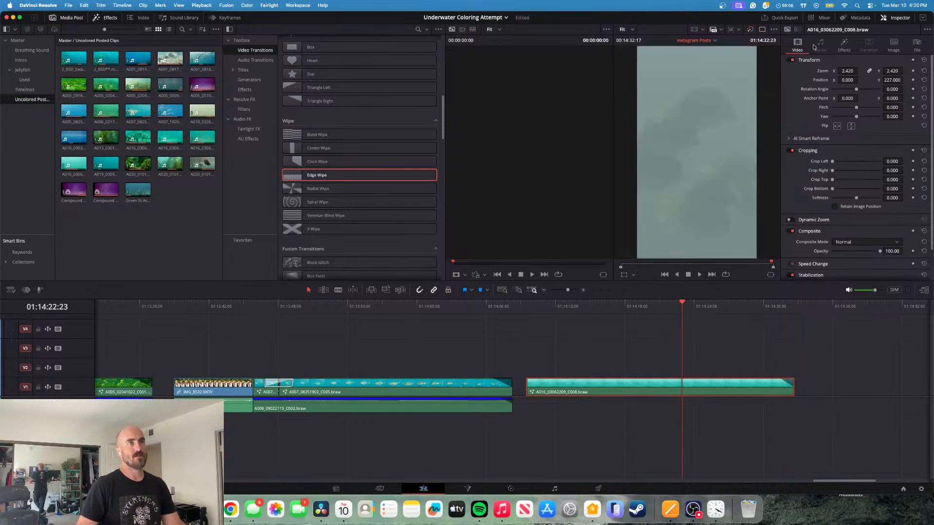
left_click(844, 45)
left_click(793, 76)
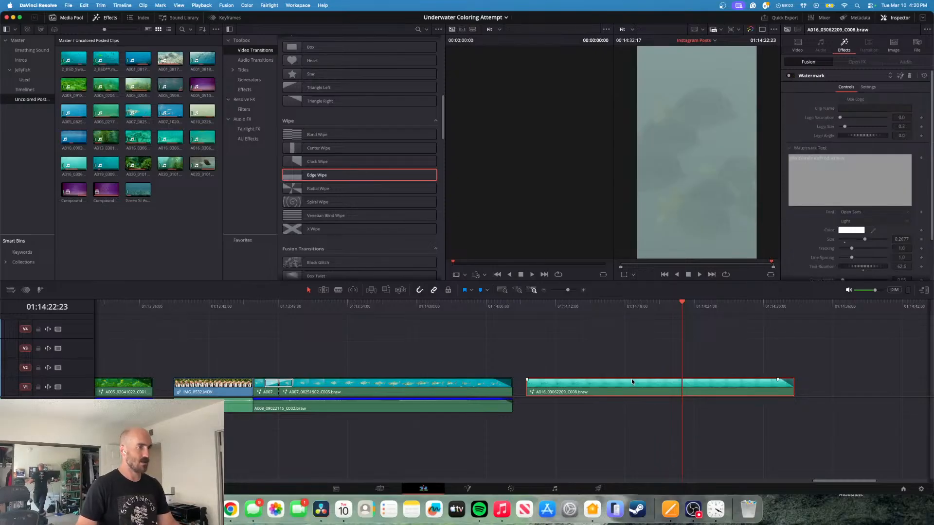
- Duplicate the pasted clip directly above itself on V2 and disable the V1 copy
left_click_drag(631, 380, 631, 365)
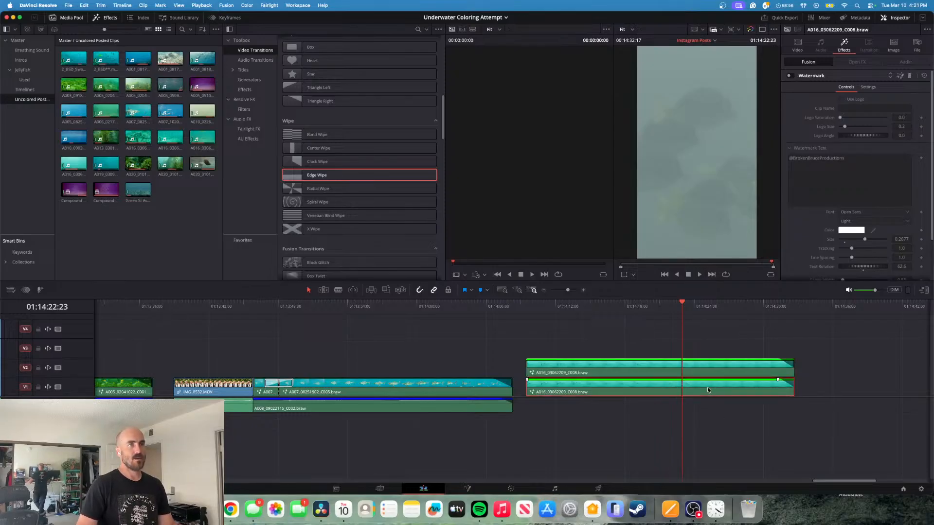
mouse_move(681, 298)
left_mouse_down()
mouse_move(646, 299)
mouse_move(677, 295)
left_mouse_up()
left_click(621, 378)
key("d")
- Crop the V2 copy from the right by about 1806.5
left_click(626, 363)
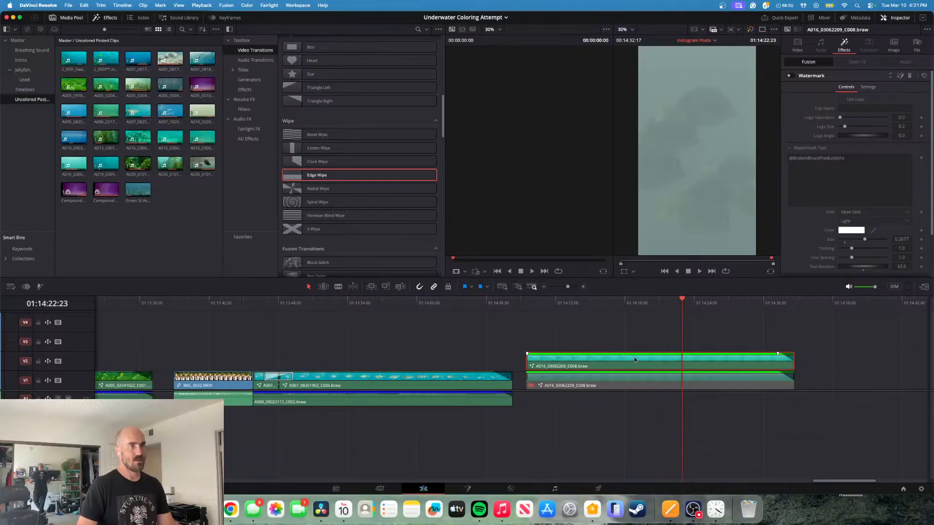
left_click(797, 45)
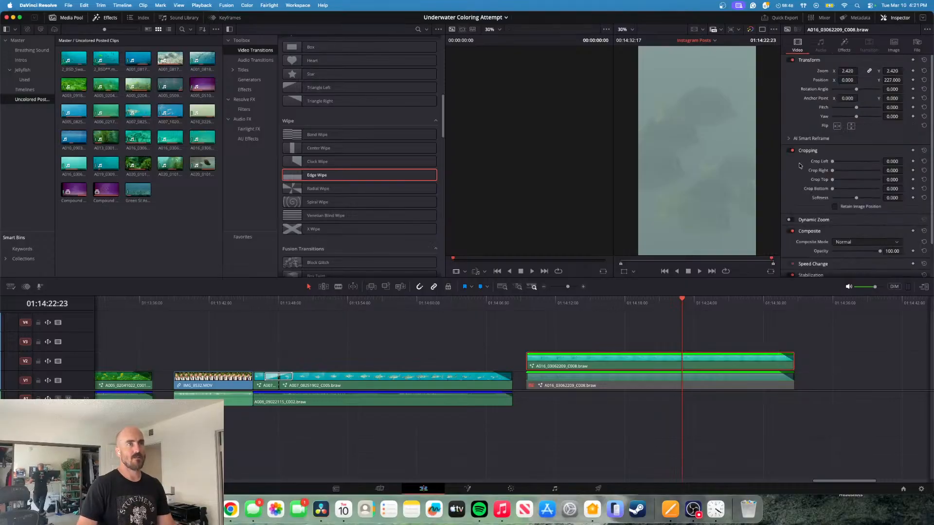
left_click_drag(833, 171, 856, 171)
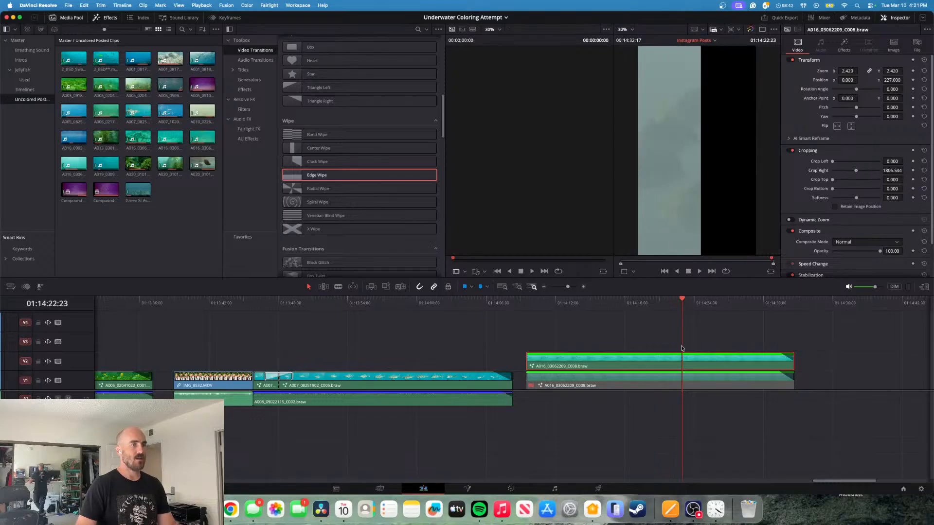
- Disable the cropped V2 clip and re-enable the V1 clip beneath it
key("d")
left_click(634, 383)
key("d")
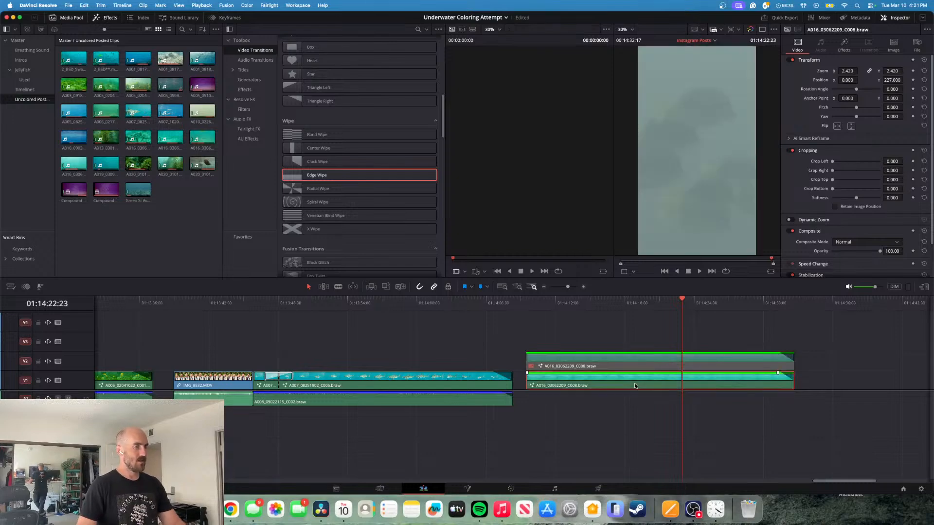
- Switch to color grading and apply the second BASE NODE TREE PowerGrade still to the ungraded fish clip
left_click(511, 488)
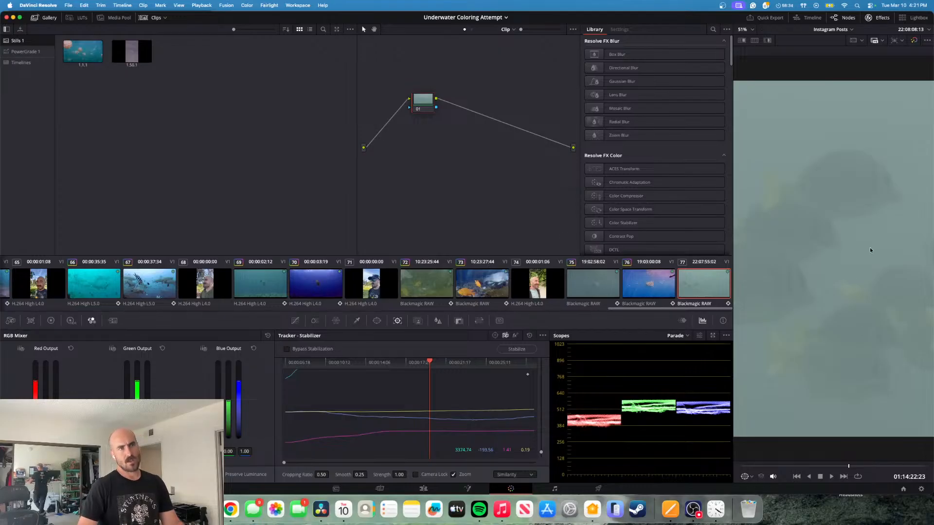
left_click(13, 51)
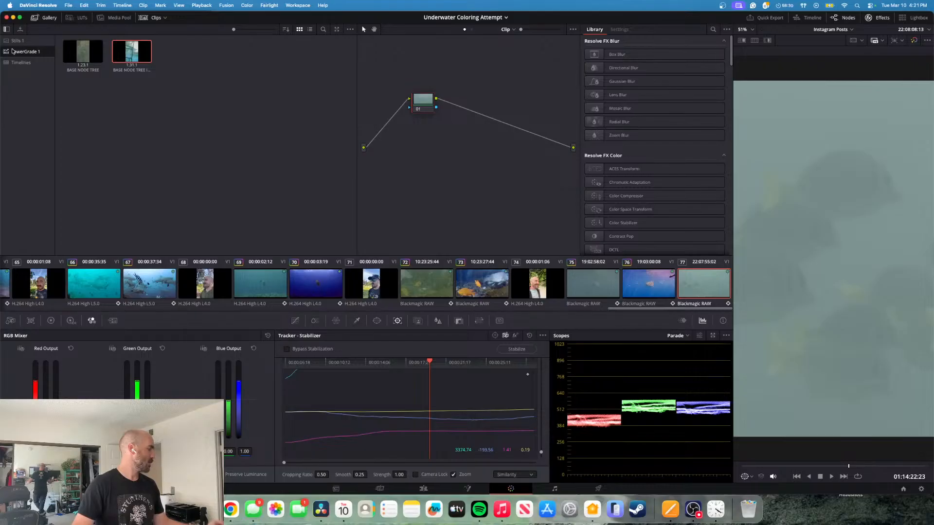
right_click(139, 47)
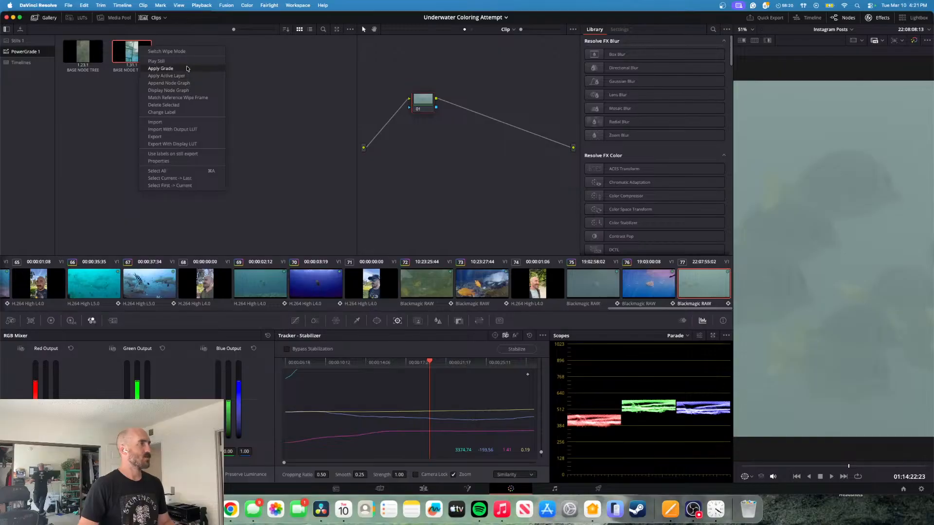
left_click(161, 68)
- Stabilize the clip using the Similarity mode
left_click(526, 475)
left_click(506, 457)
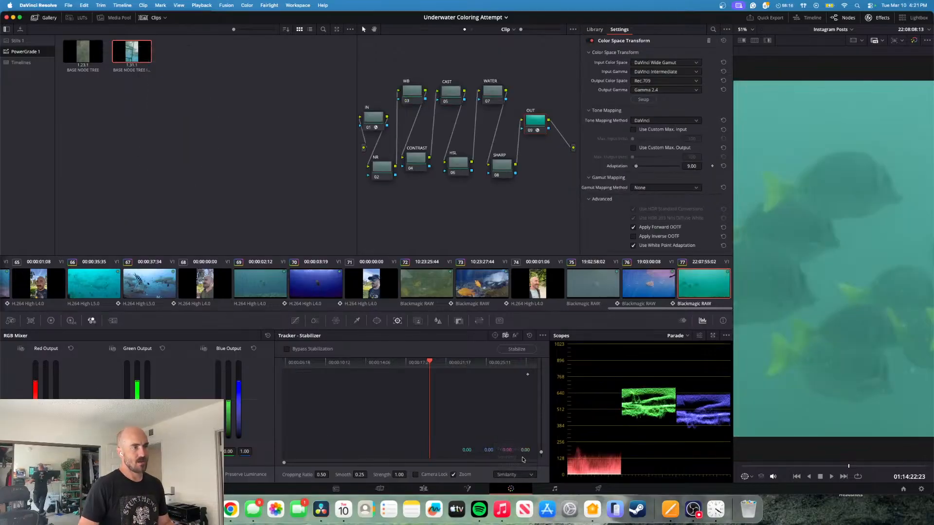
left_click(513, 350)
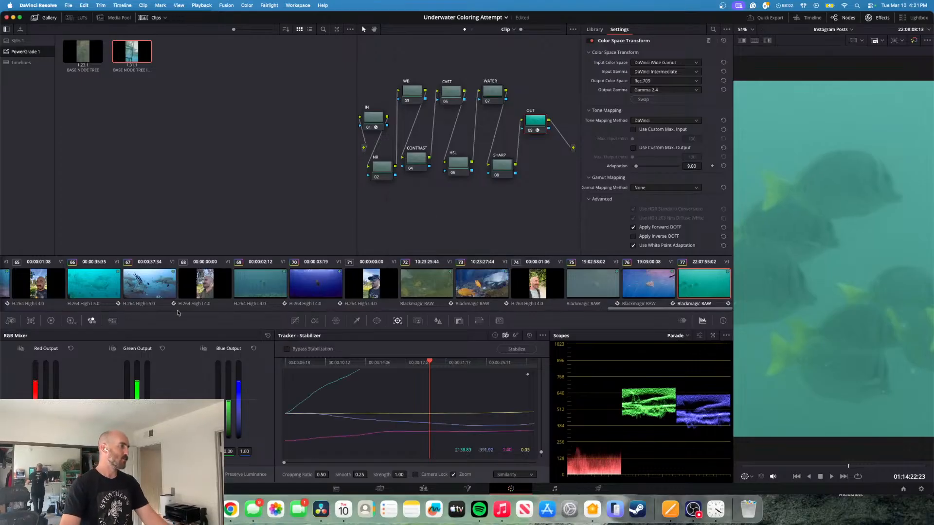
- Neutralize the cyan cast on the WB node by shifting the Offset color balance toward red and lowering its green value to 22.44
left_click(50, 322)
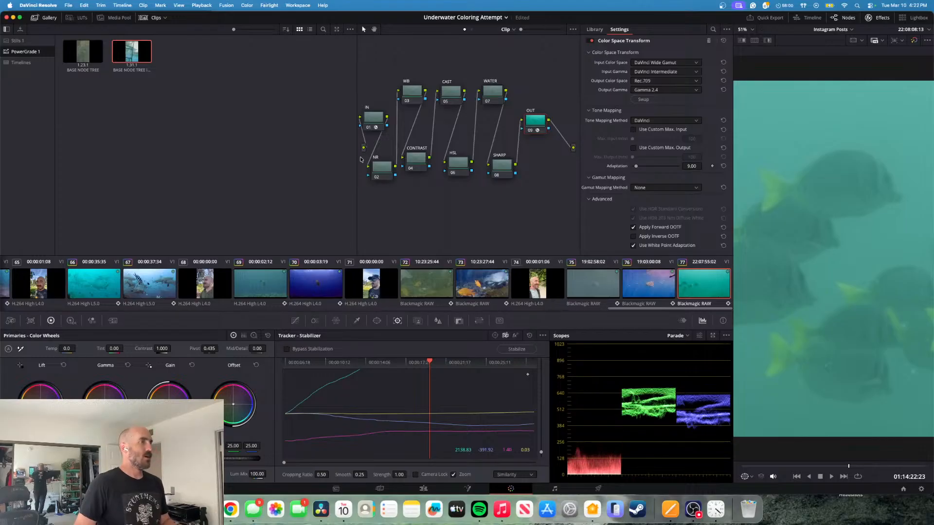
left_click(410, 96)
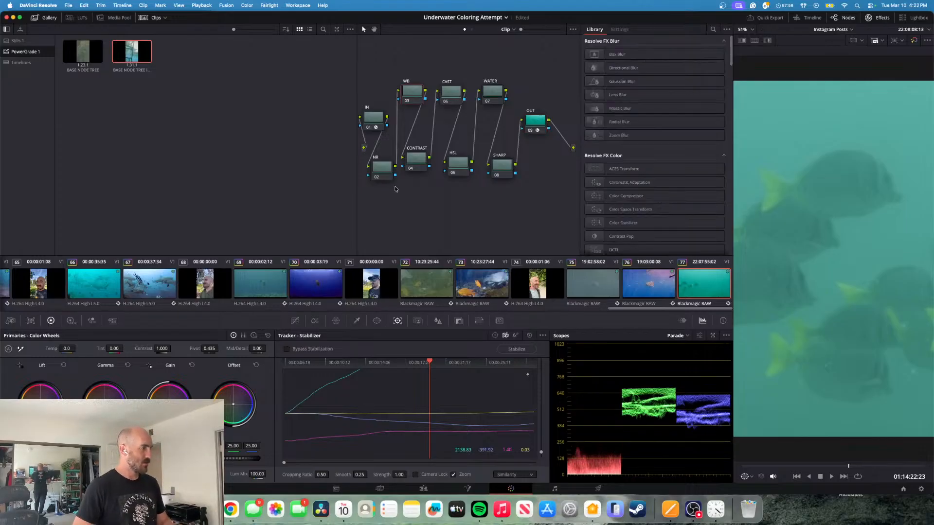
left_click_drag(233, 404, 233, 401)
left_click_drag(233, 446, 218, 446)
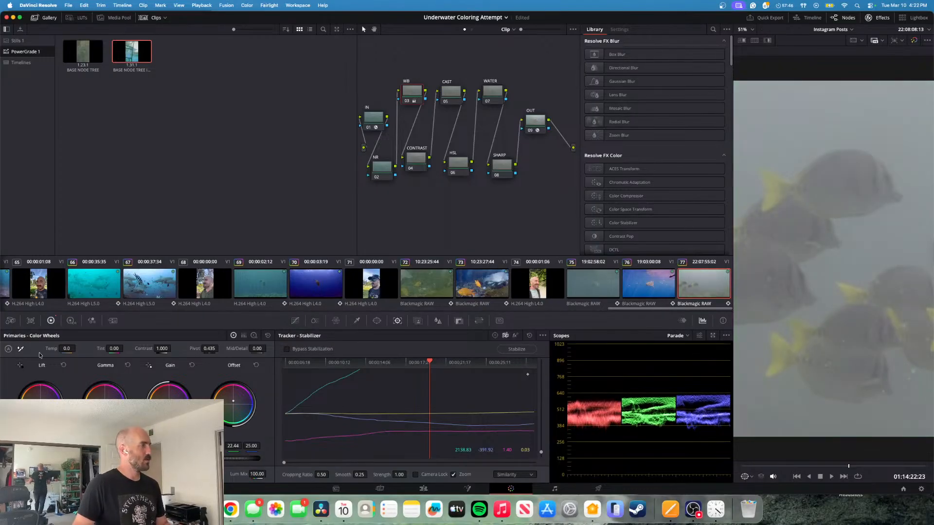
- Check the clip's Camera Raw settings and compare the image with the WB node disabled and enabled
left_click(11, 323)
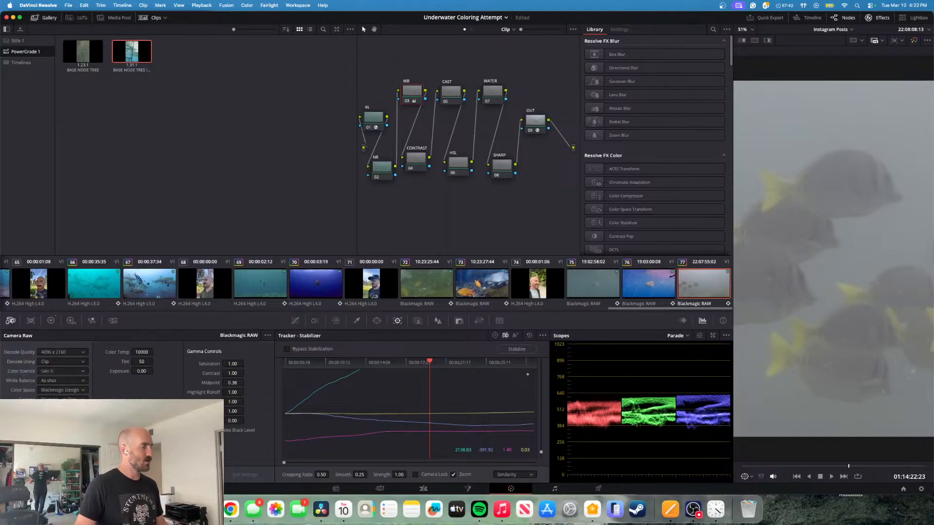
left_click(51, 322)
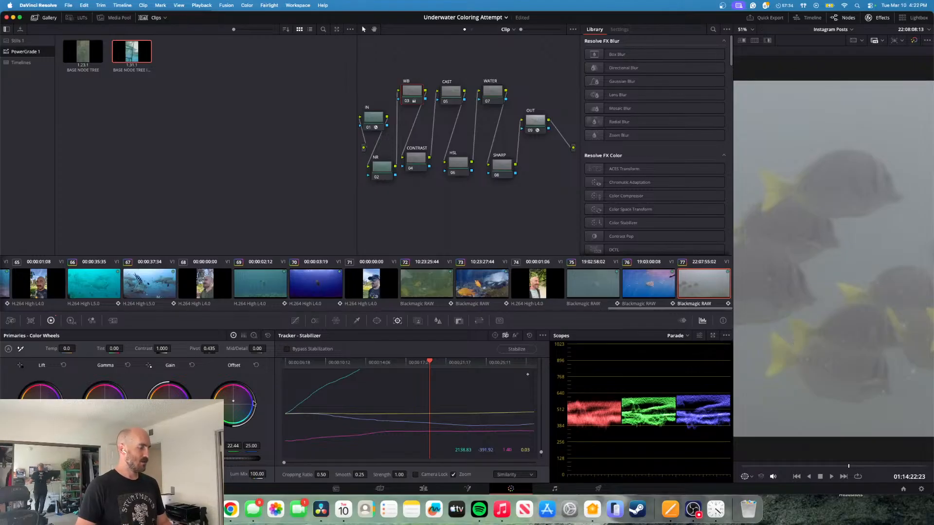
key("super+d")
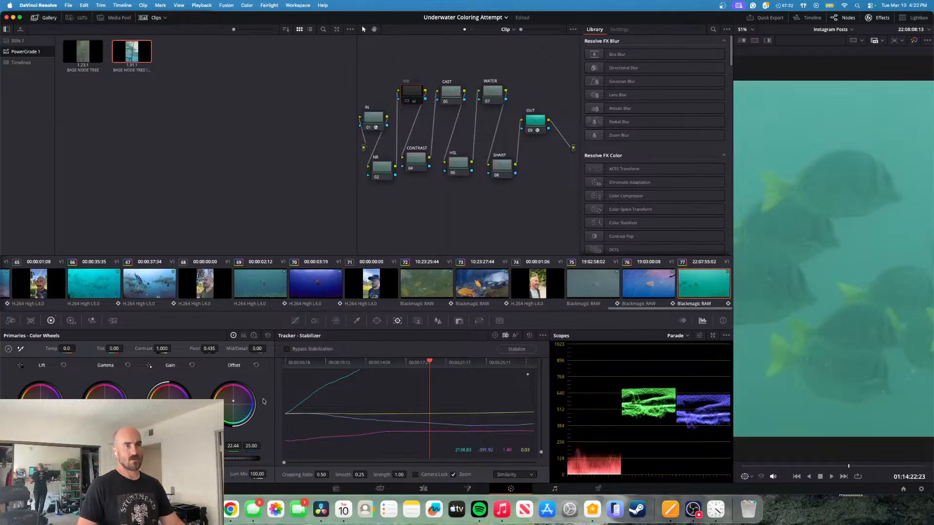
key("super+d")
- Set the WB node's Temp to -50 and Tint to 7
left_click_drag(68, 349, 68, 349)
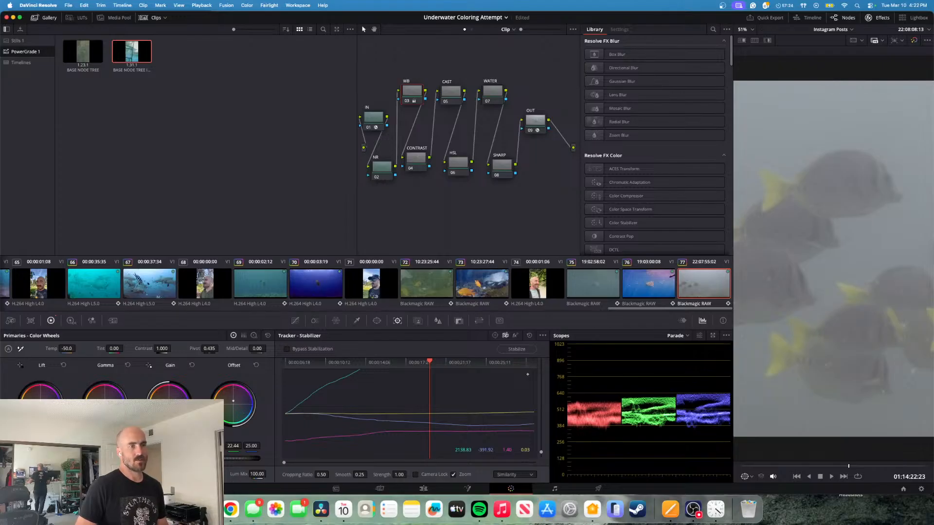
left_click_drag(114, 348, 120, 348)
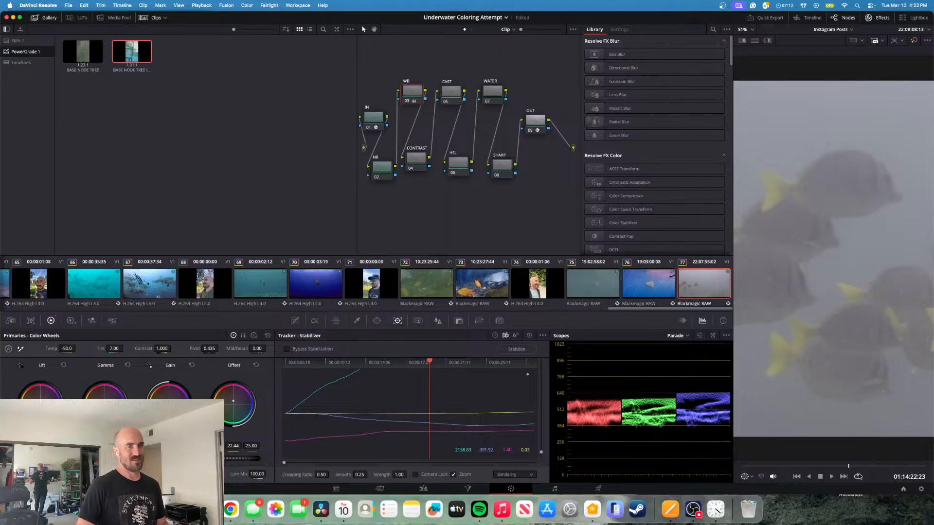
mouse_move(850, 467)
left_mouse_down()
mouse_move(786, 457)
mouse_move(851, 458)
left_mouse_up()
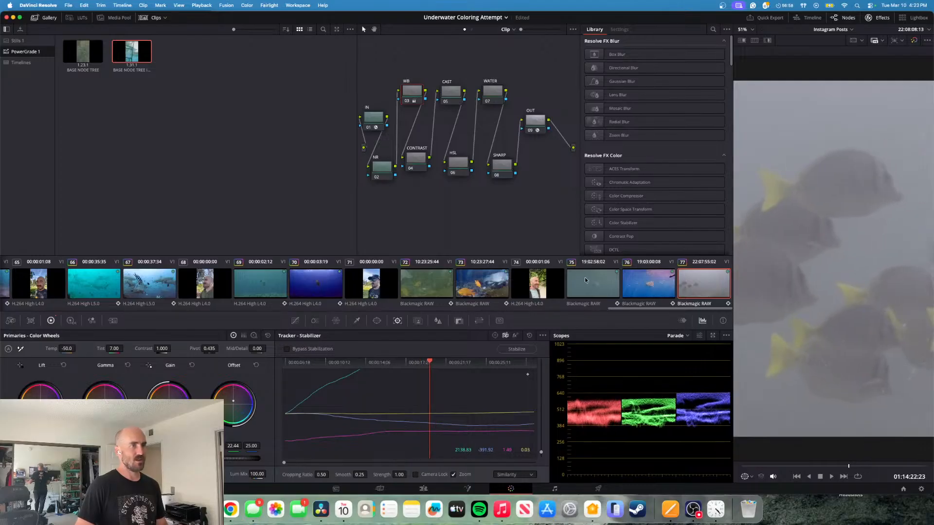
- Set the CONTRAST node's contrast to 1.372 and brighten the midtones with the Gamma master level
left_click(418, 161)
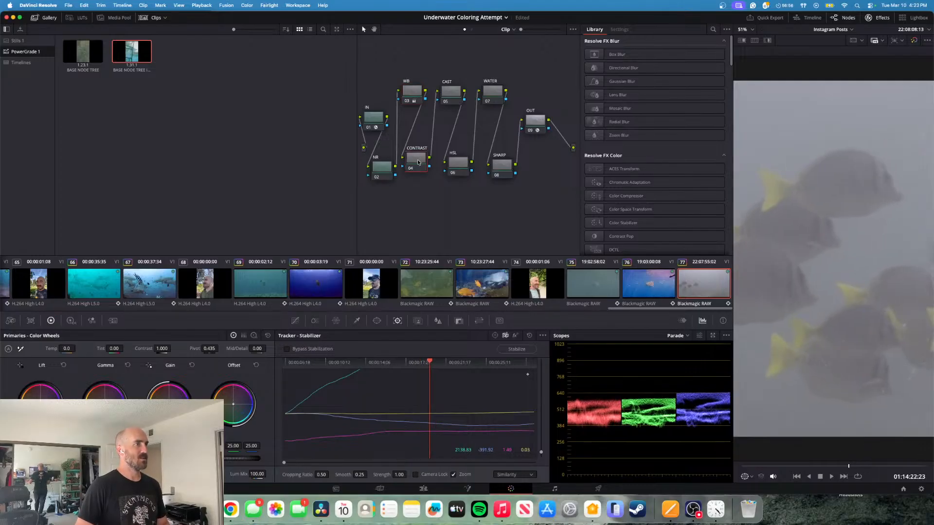
left_click_drag(145, 348, 173, 348)
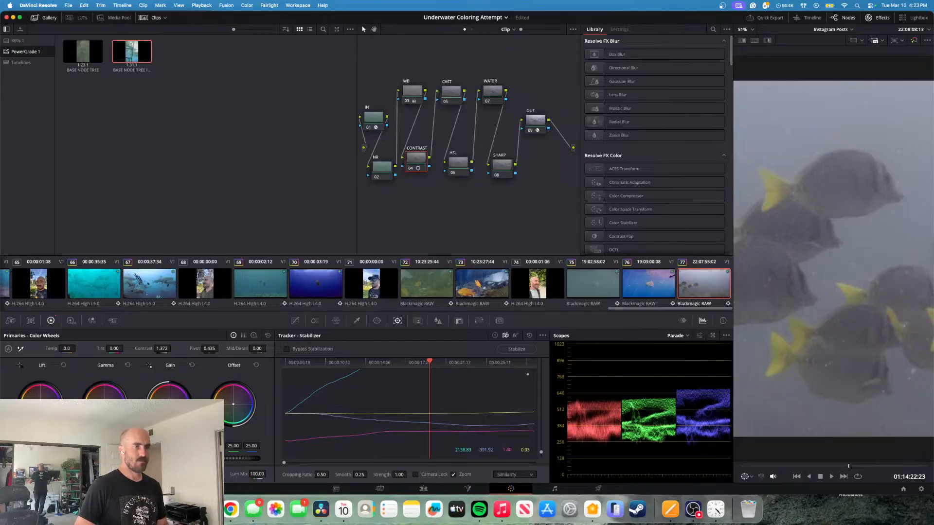
left_click_drag(105, 458, 85, 458)
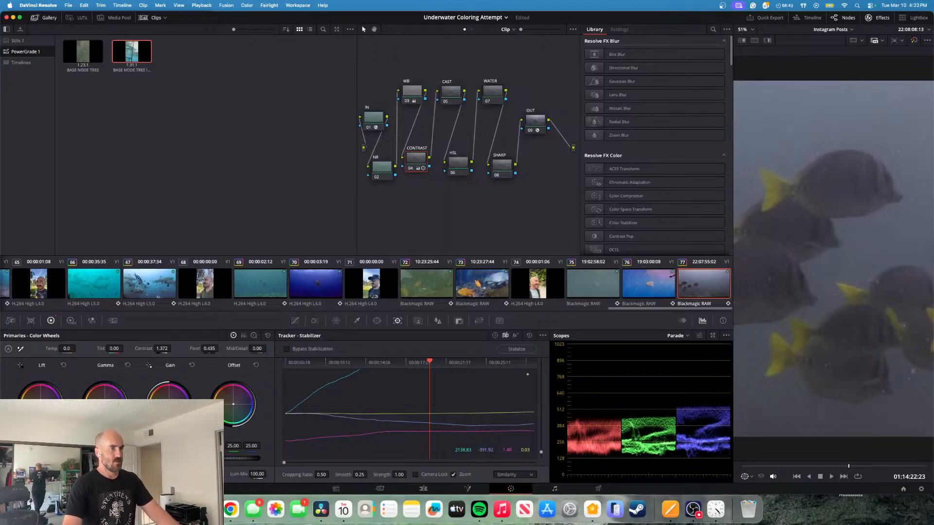
left_click_drag(85, 458, 115, 458)
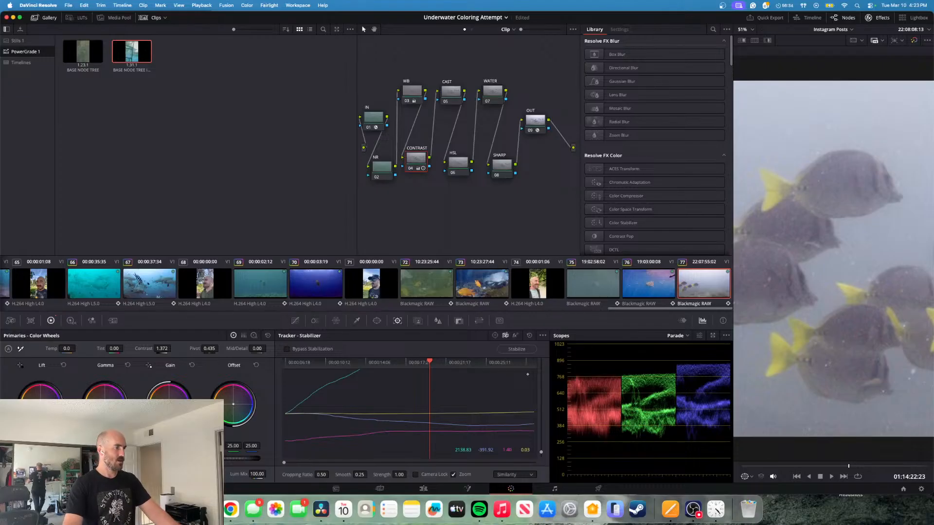
left_click_drag(114, 459, 110, 459)
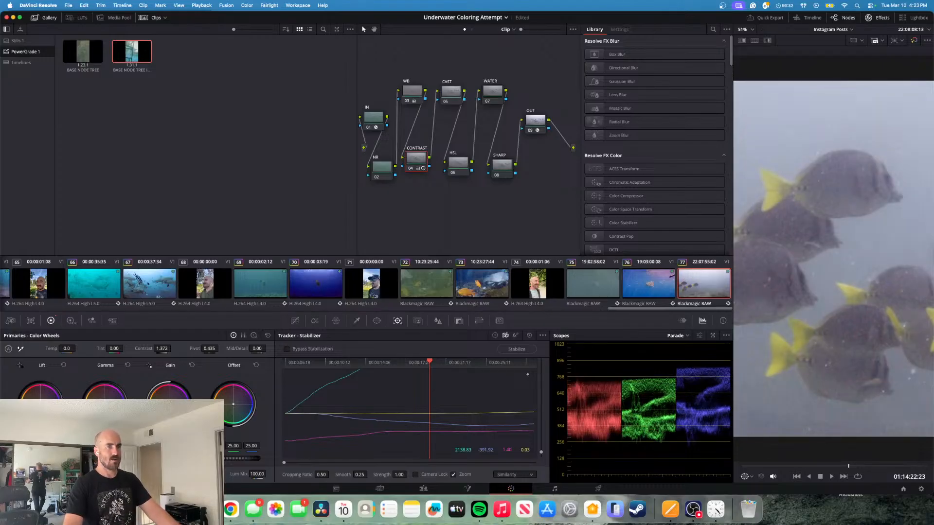
- Increase the CONTRAST node's contrast to 1.446 and fine-tune its Gamma and Gain master levels
left_click_drag(162, 348, 171, 348)
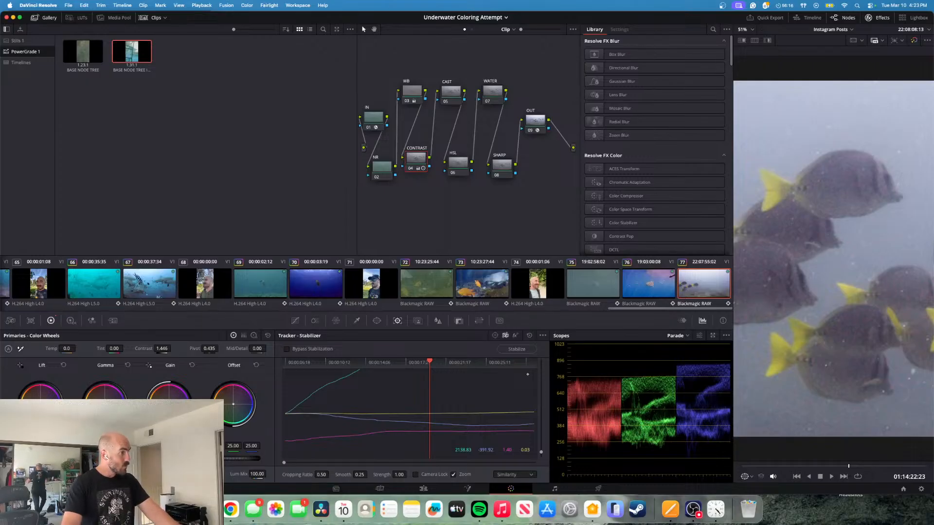
left_click_drag(104, 459, 98, 458)
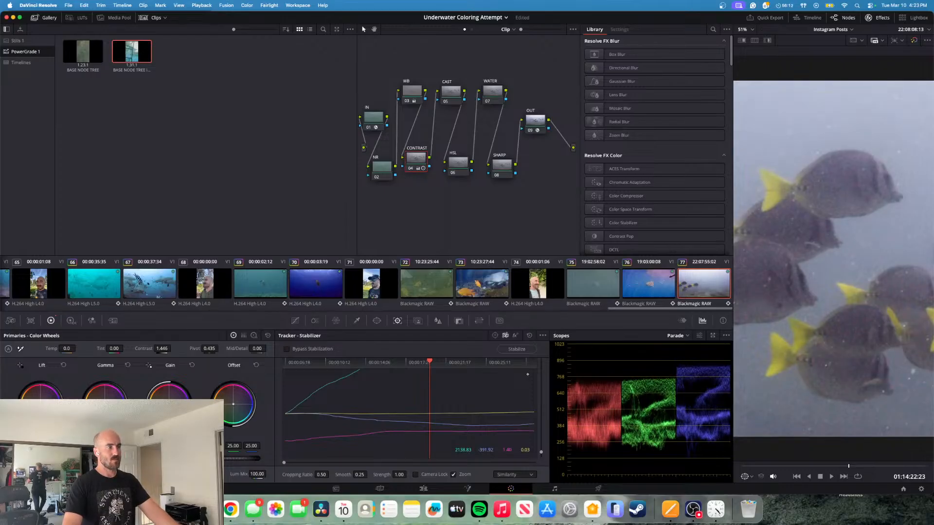
left_click_drag(168, 459, 171, 458)
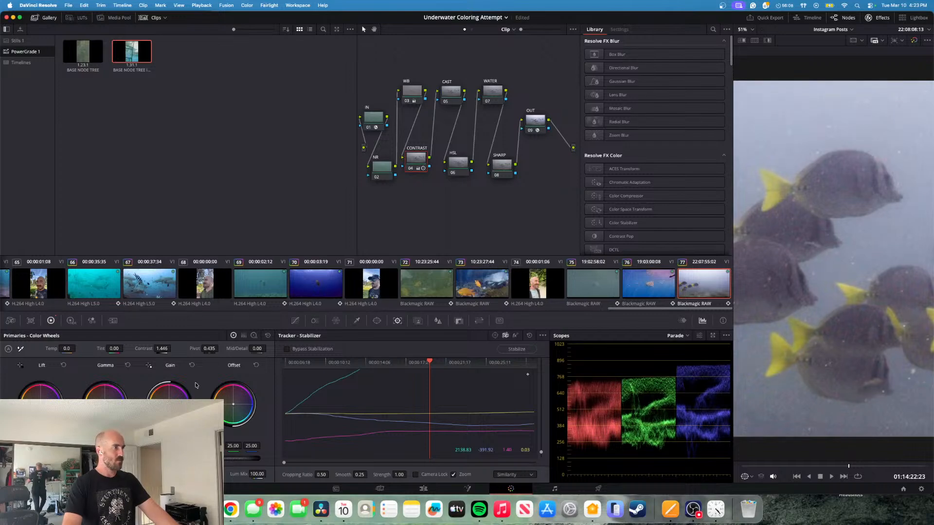
- Warm the WB node by setting its Temp to 10
left_click(401, 96)
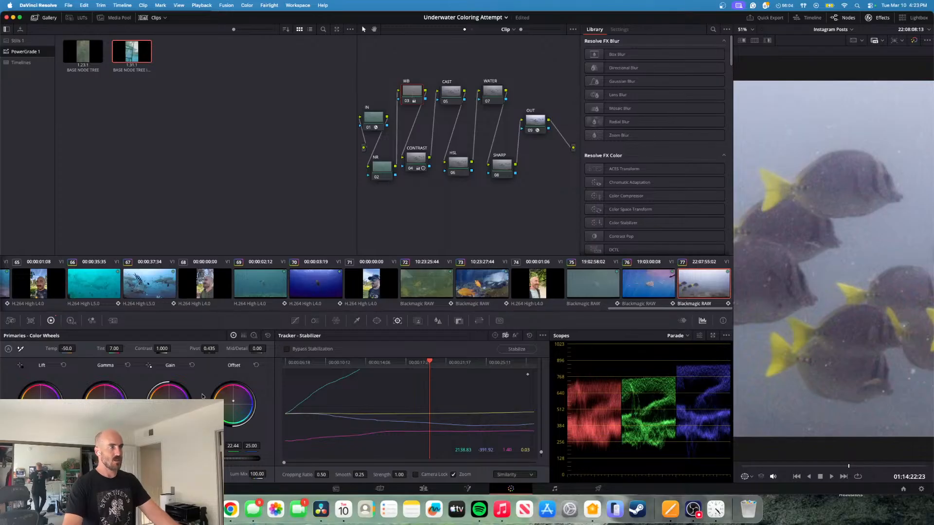
mouse_move(67, 349)
left_mouse_down()
mouse_move(10, 349)
mouse_move(124, 348)
left_mouse_up()
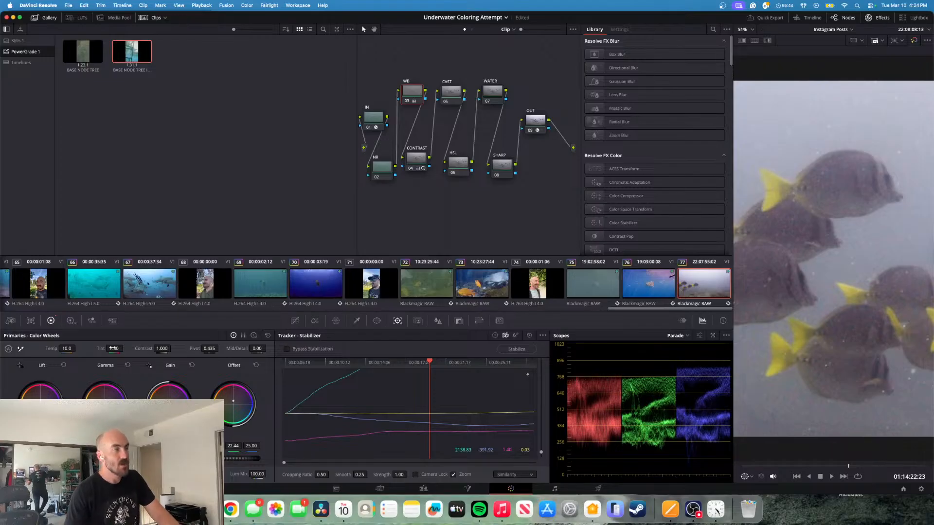
left_click(418, 158)
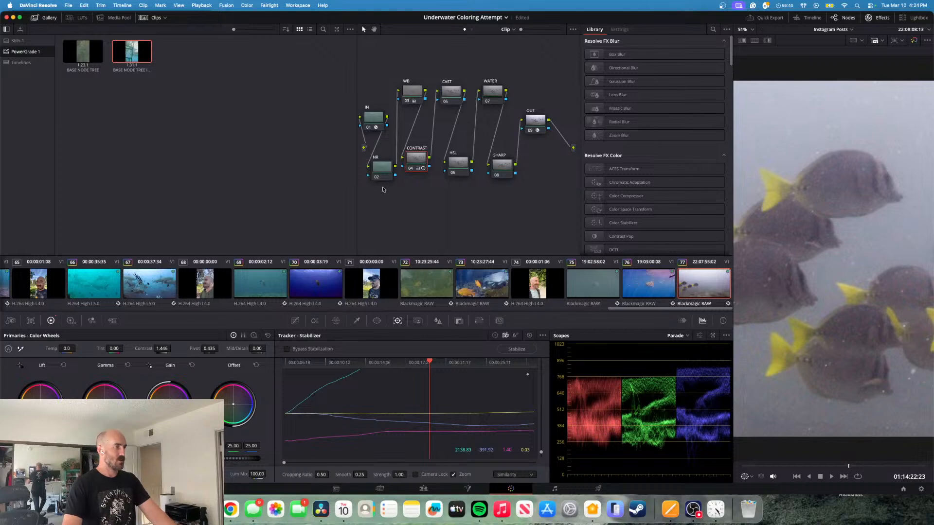
- On the CAST node, raise the green contribution to the Red Output slightly in the RGB Mixer
left_click(447, 94)
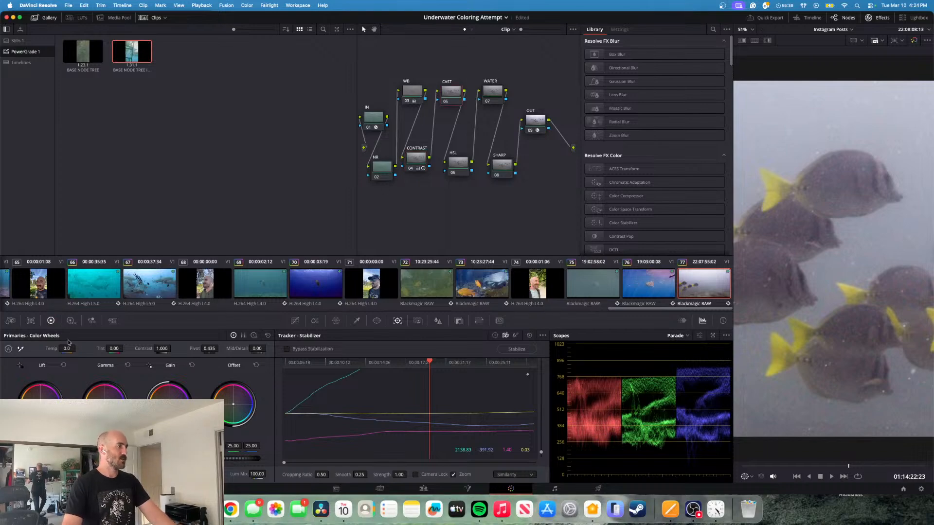
left_click(91, 320)
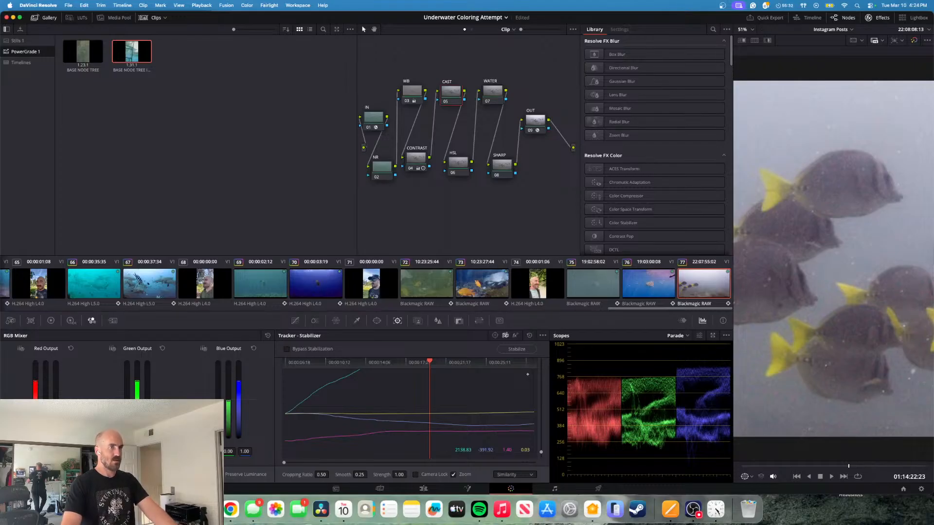
left_click_drag(45, 401, 46, 402)
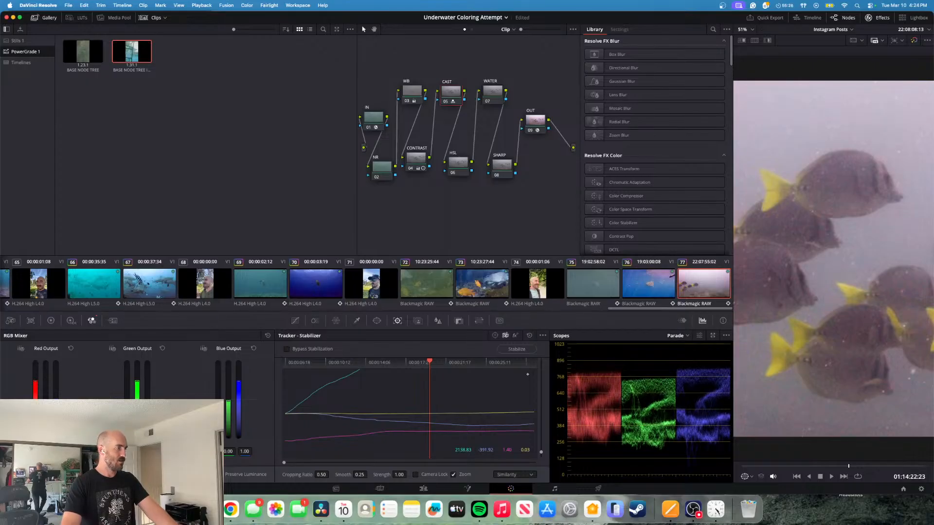
left_click_drag(46, 402, 45, 401)
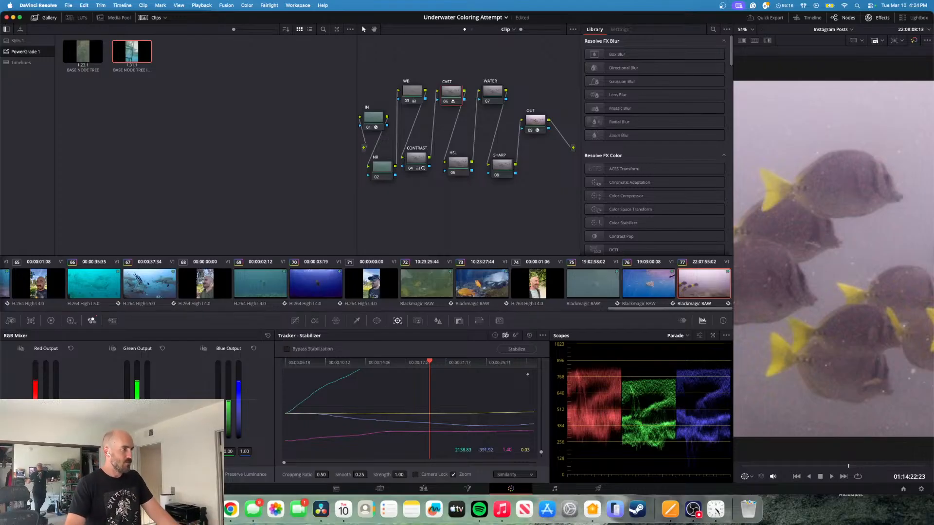
left_click_drag(46, 401, 46, 402)
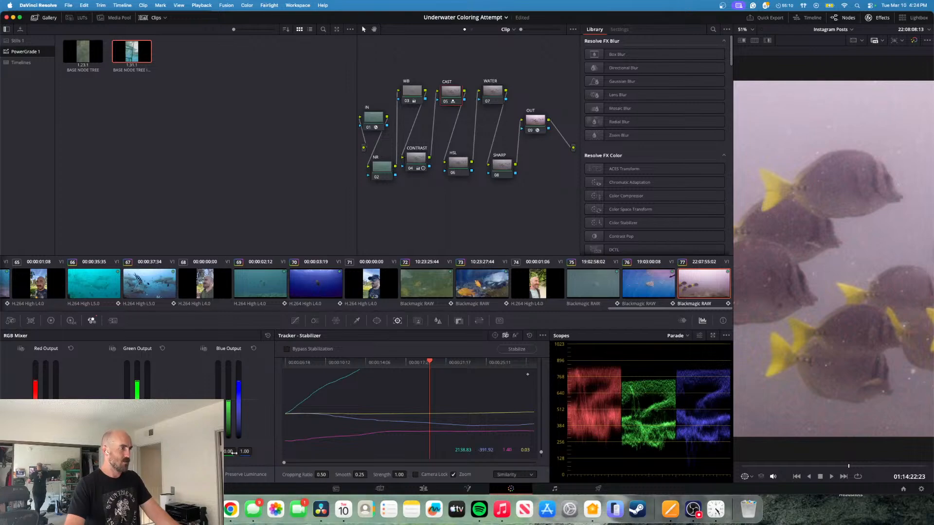
- Set the Blue Output's blue to 1.02 and green to 0.03, and slightly raise the red contribution to the Blue and Green Outputs
left_click_drag(244, 452, 246, 452)
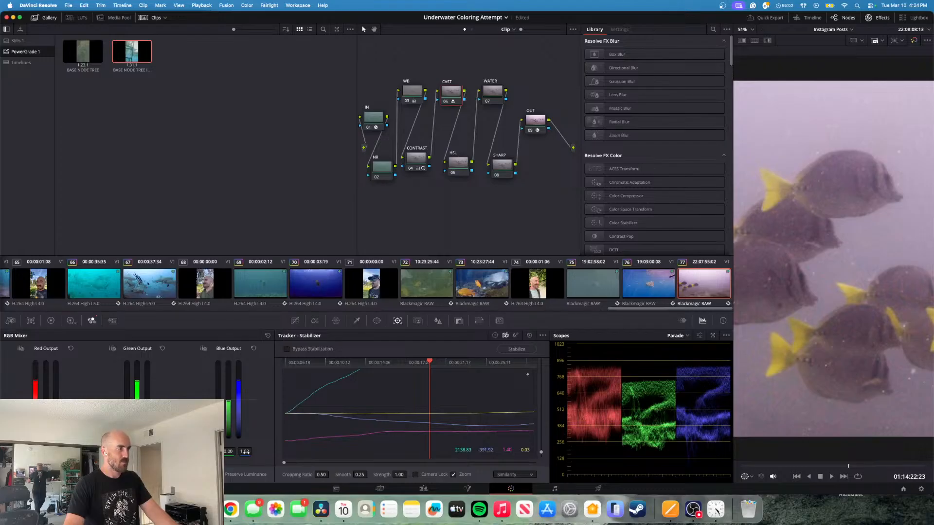
left_click_drag(229, 452, 231, 451)
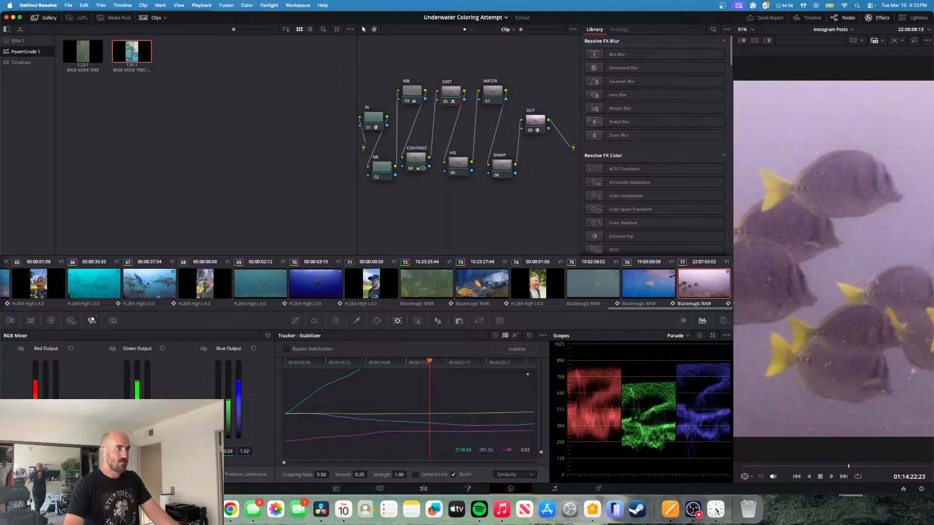
left_click_drag(212, 452, 216, 452)
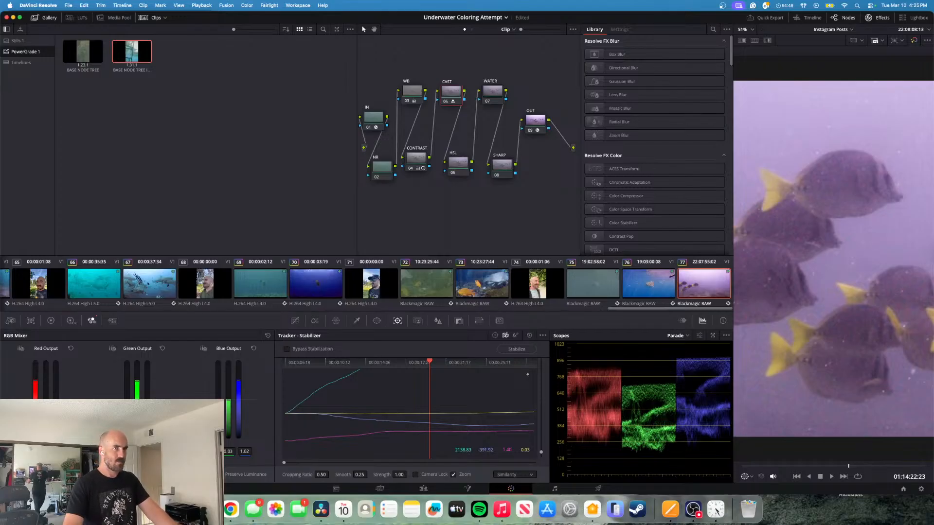
left_click_drag(121, 452, 125, 452)
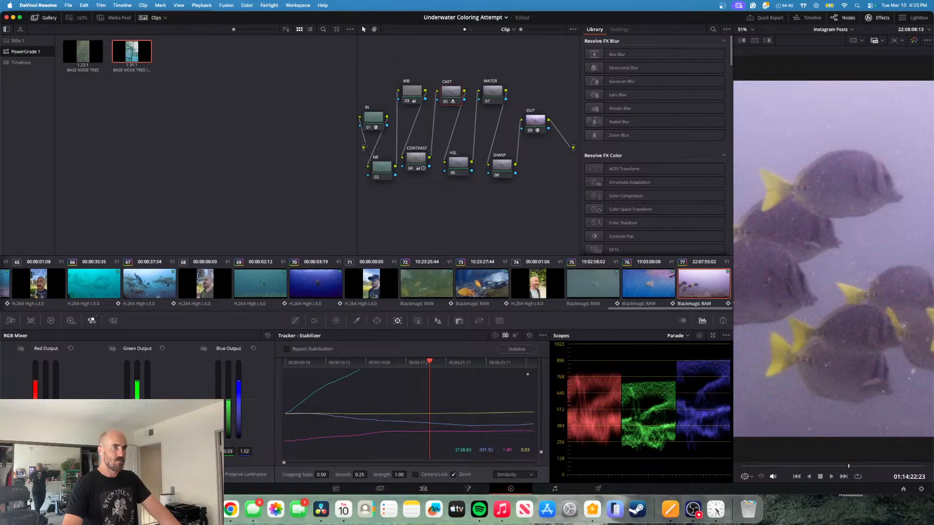
left_click_drag(125, 452, 126, 452)
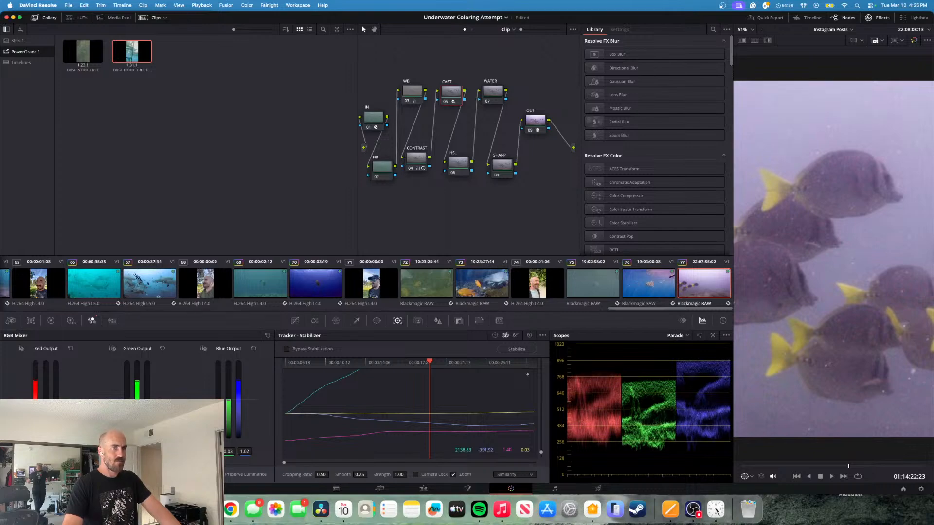
- Raise the red contribution to the Green Output a little further and compare the image with the CAST node off and on
left_click_drag(126, 452, 127, 452)
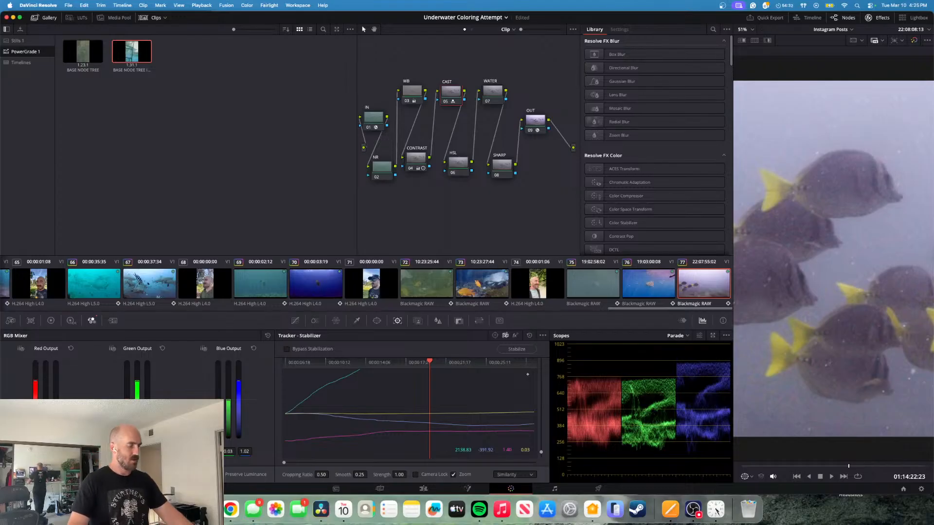
key("super+d")
key("super+d")
key("super+d")
key("super+d")
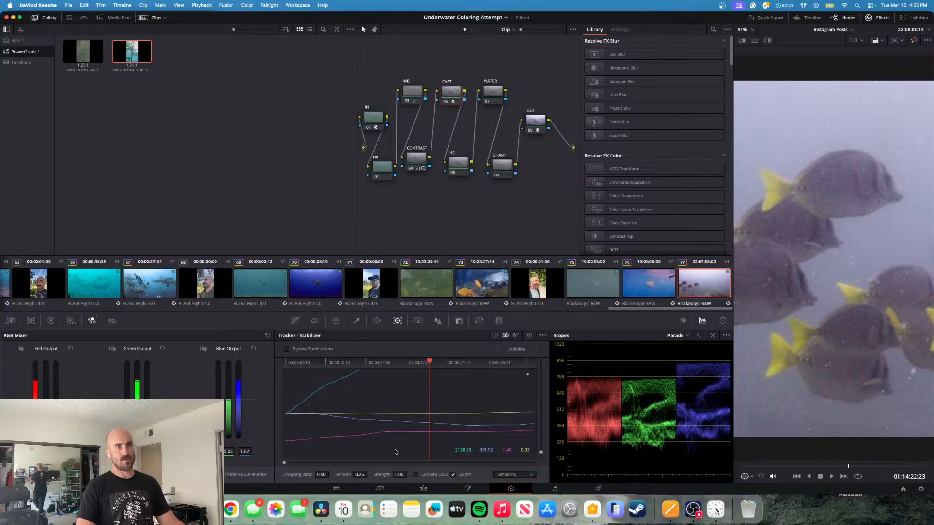
- Slightly raise the Saturation on the HSL node using the primary color controls
left_click(849, 467)
left_click_drag(849, 467, 752, 462)
left_click_drag(740, 464, 767, 460)
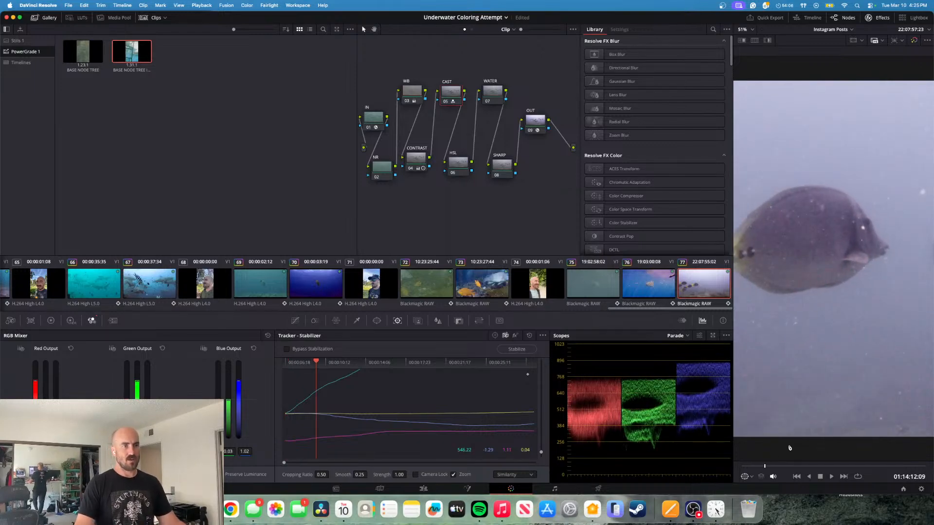
left_click_drag(765, 468, 850, 467)
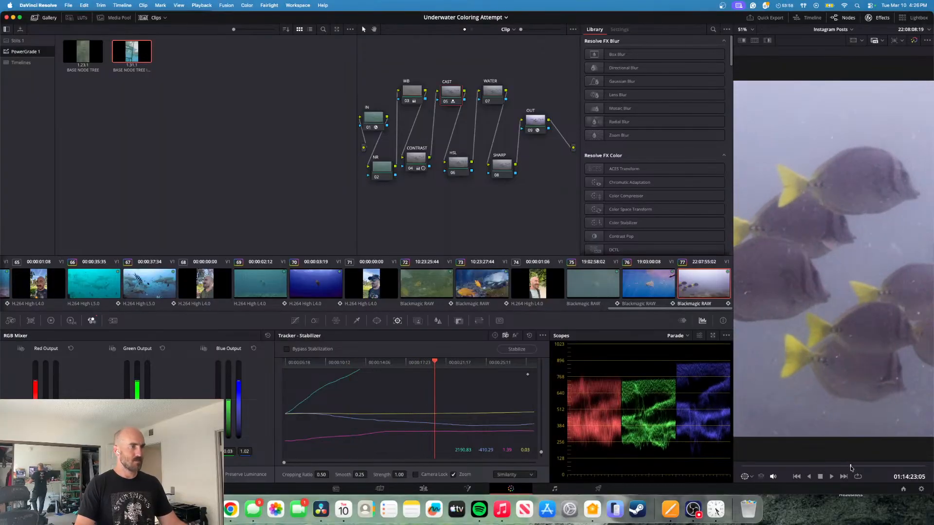
left_click(457, 163)
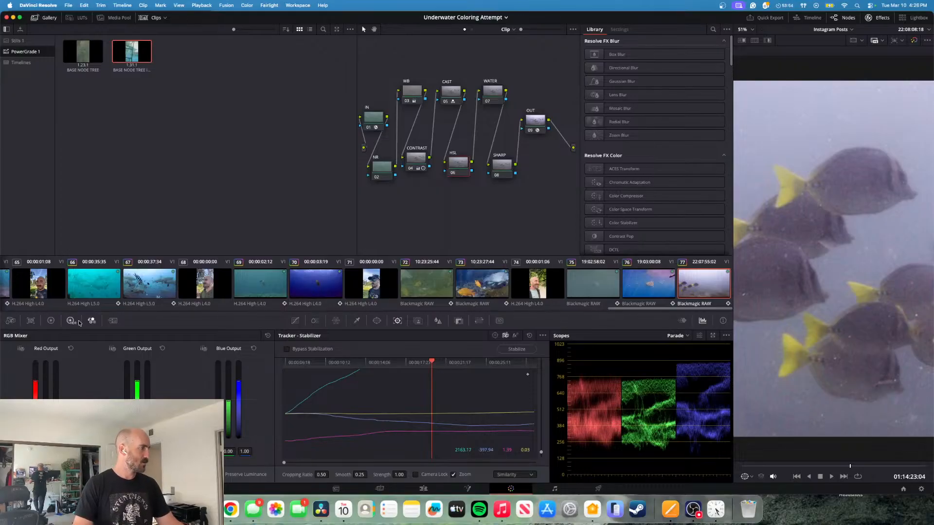
left_click(50, 322)
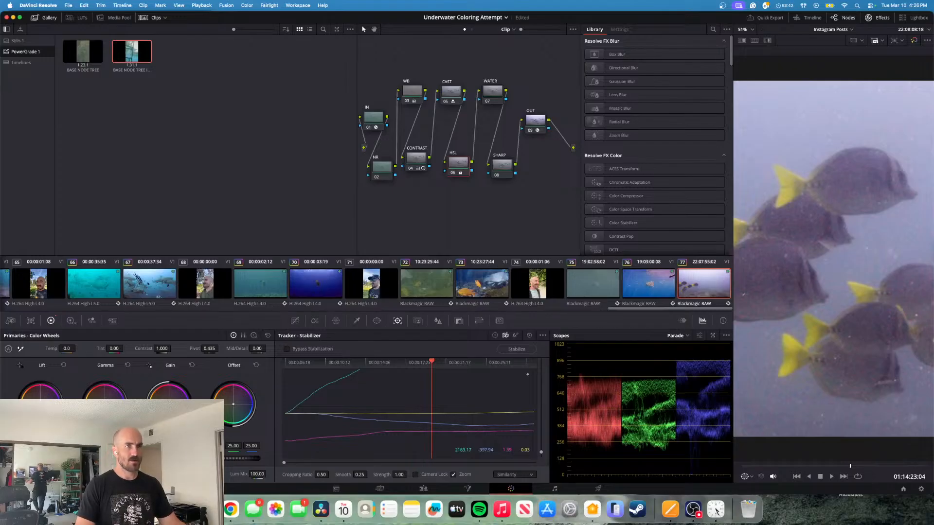
mouse_move(168, 474)
left_mouse_down()
mouse_move(197, 474)
mouse_move(168, 474)
left_mouse_up()
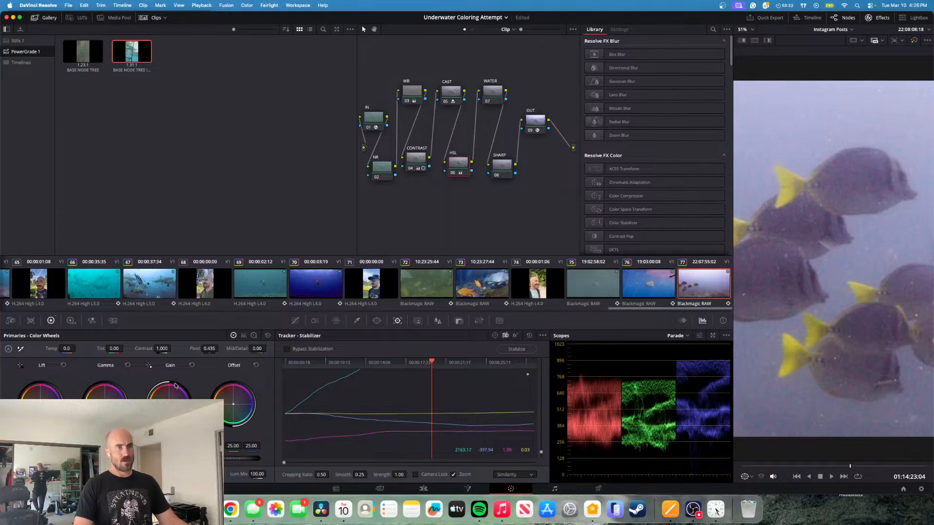
- Darken the image on the CONTRAST node using its primary color wheels
left_click(422, 156)
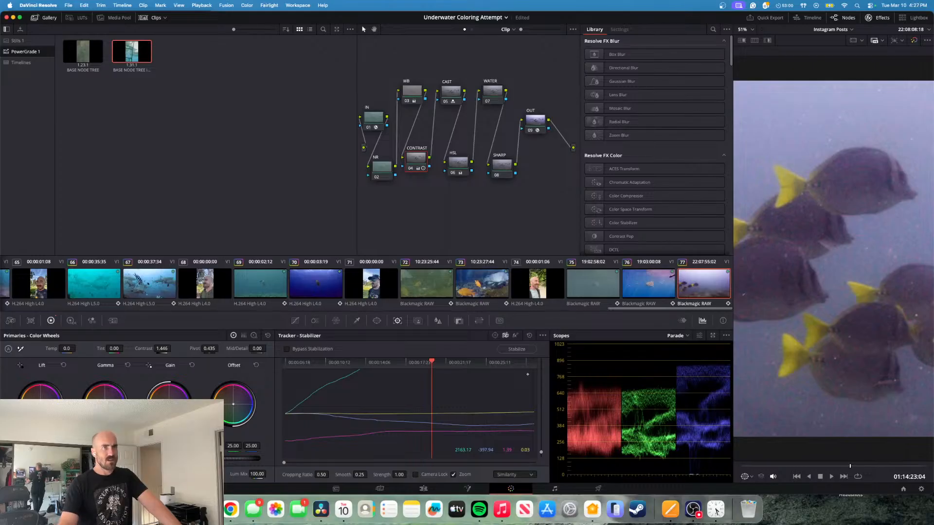
left_click(455, 96)
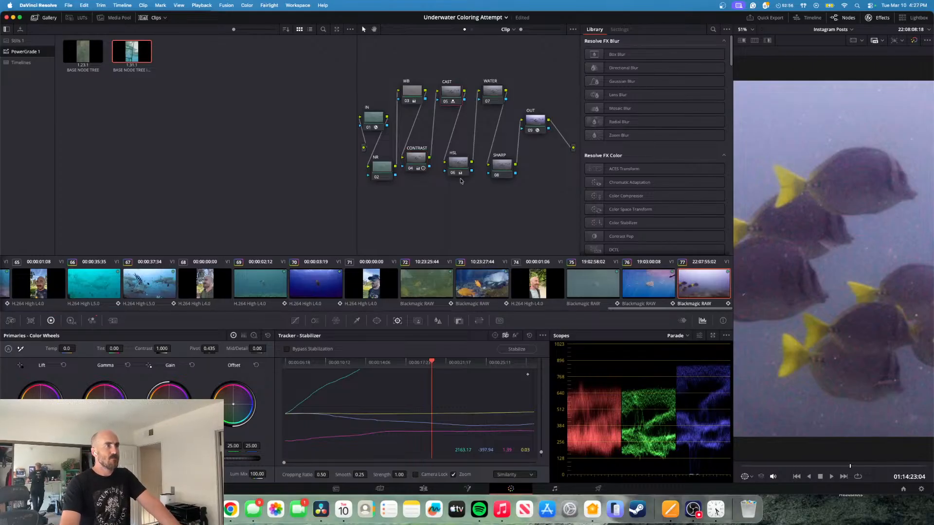
- On the HSL node, set the Blue Output's green to 0.01 and blue to 1.02 in the RGB Mixer
left_click(456, 168)
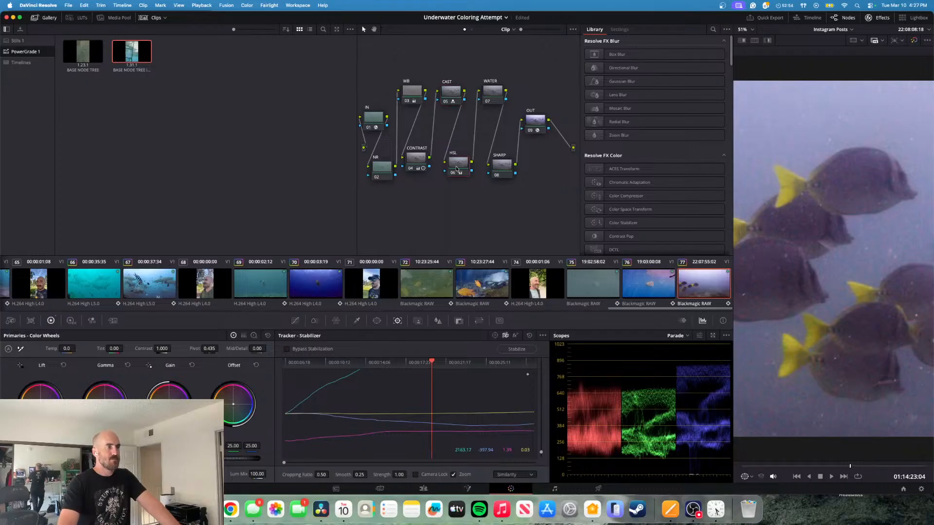
left_click(92, 320)
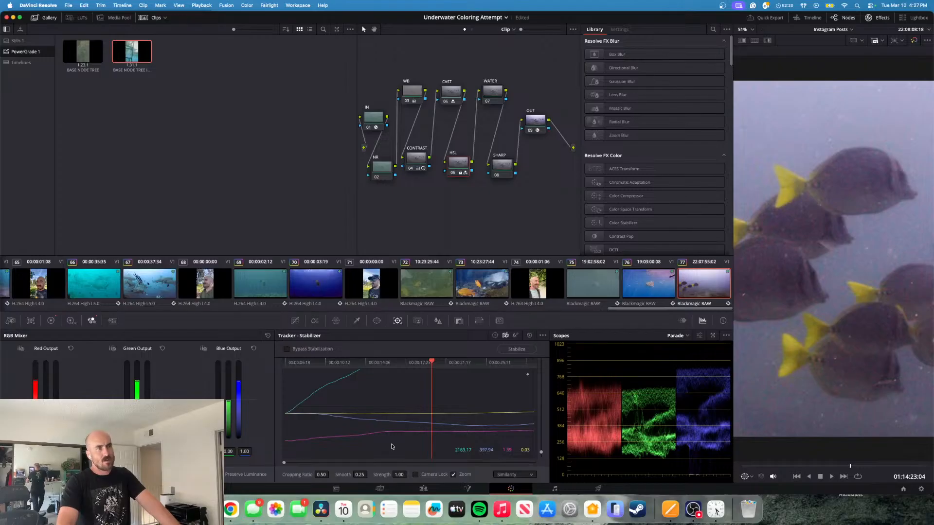
left_click_drag(233, 452, 235, 451)
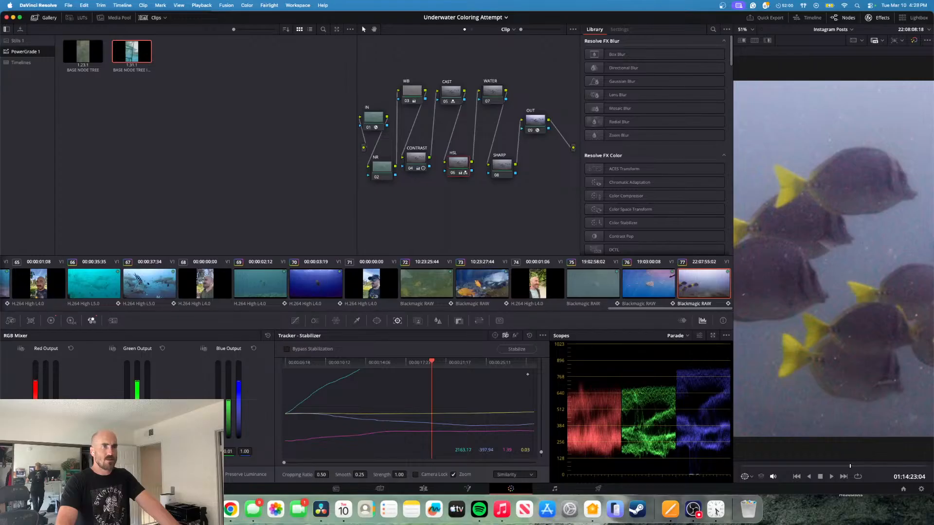
left_click_drag(245, 452, 247, 452)
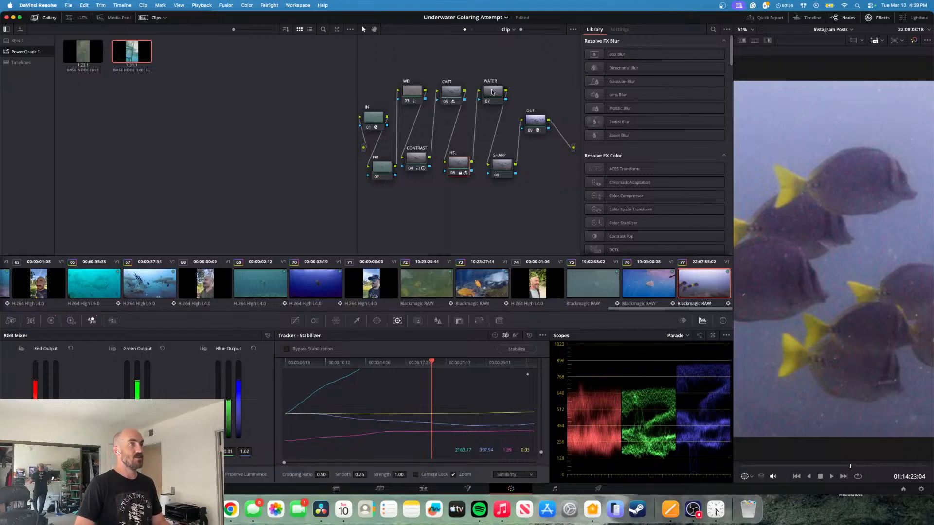
- Try to shift the water's blue hues with the HSL node's Hue Vs Hue curve
left_click(296, 322)
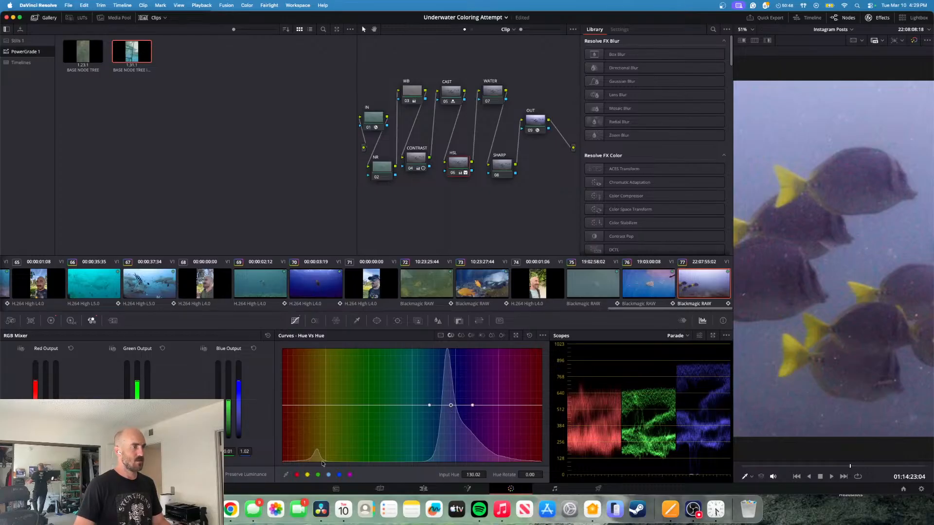
mouse_move(451, 406)
left_mouse_down()
mouse_move(452, 336)
mouse_move(454, 392)
mouse_move(468, 400)
mouse_move(449, 430)
mouse_move(459, 405)
left_mouse_up()
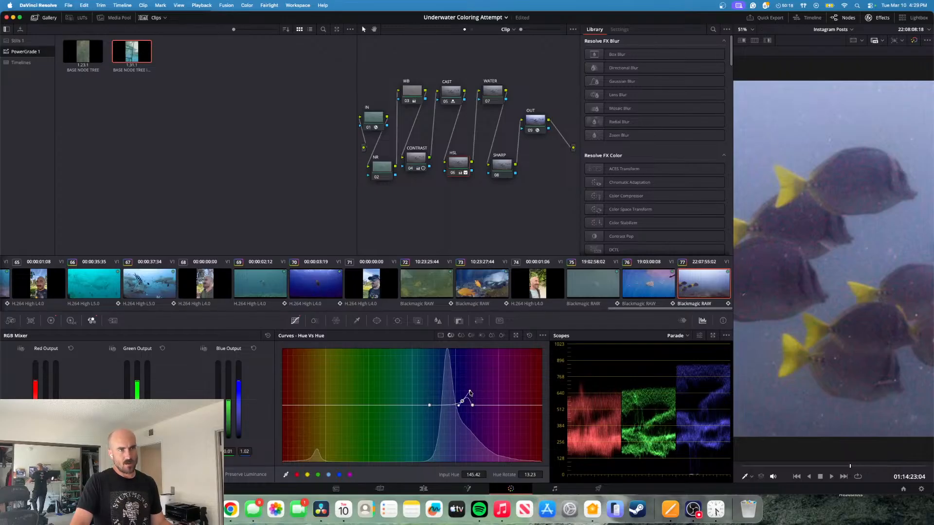
mouse_move(469, 391)
left_mouse_down()
mouse_move(455, 378)
mouse_move(470, 400)
left_mouse_up()
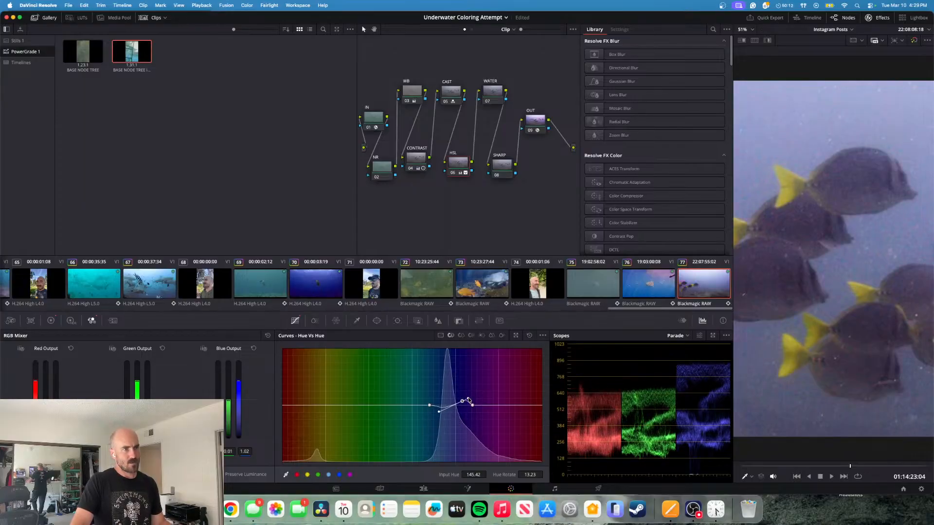
left_click_drag(463, 402, 476, 434)
- Undo all the changes made to the Hue Vs Hue curve
key("super+z")
key("super+z")
key("super+z")
key("super+z")
key("super+z")
key("super+z")
key("super+z")
key("super+z")
key("super+z")
key("super+z")
key("super+z")
key("super+z")
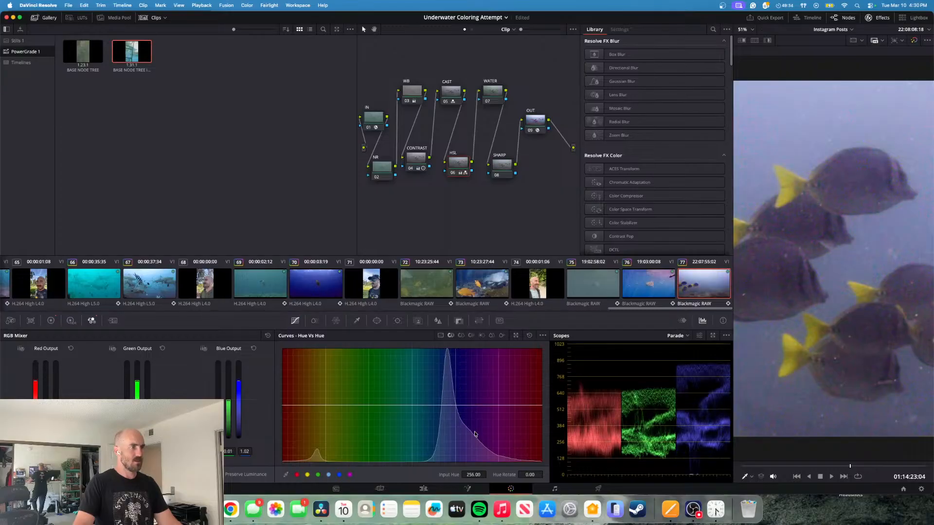
- Try raising the blue hues' saturation to 1.16 at Input Hue 142.40 on the Hue Vs Sat curve
left_click(462, 336)
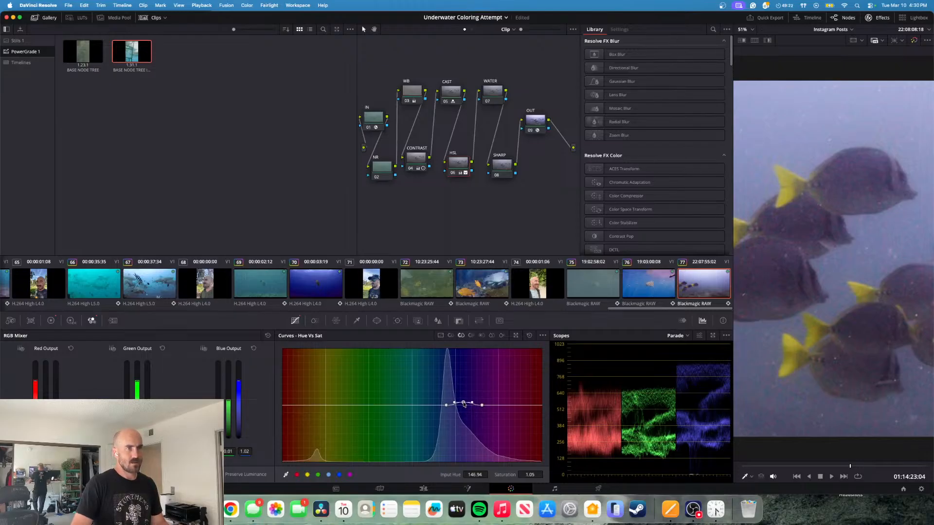
mouse_move(463, 403)
left_mouse_down()
mouse_move(477, 364)
mouse_move(452, 355)
mouse_move(472, 461)
mouse_move(462, 405)
mouse_move(478, 411)
mouse_move(467, 405)
left_mouse_up()
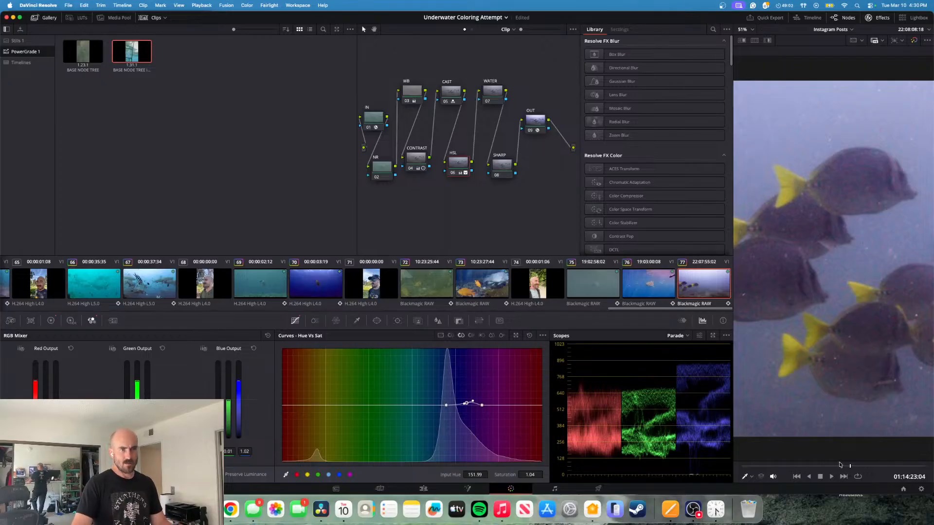
left_click_drag(850, 468, 810, 471)
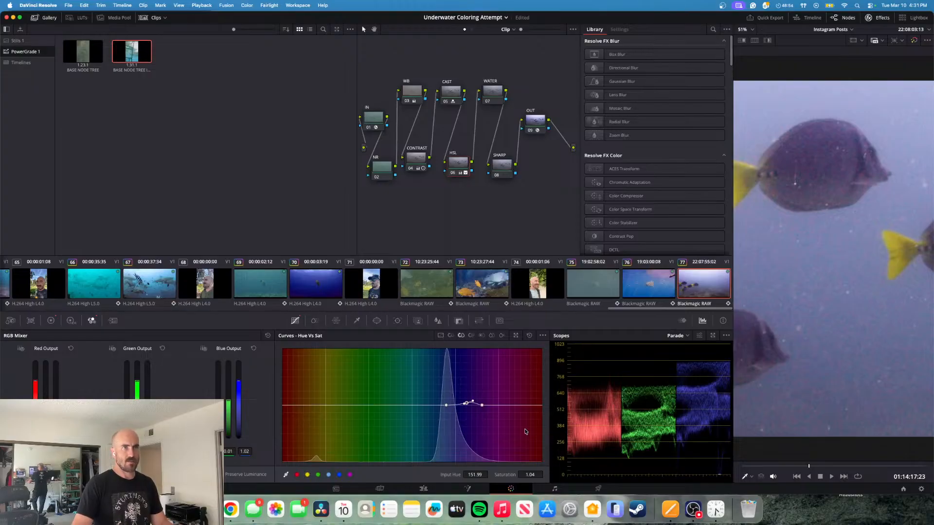
mouse_move(466, 406)
left_mouse_down()
mouse_move(455, 433)
mouse_move(458, 464)
mouse_move(460, 399)
left_mouse_up()
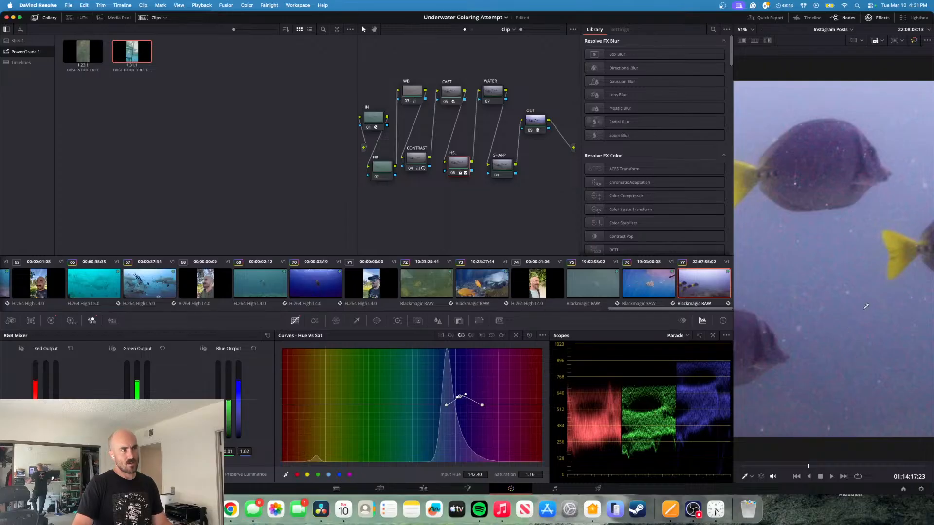
- Try desaturating the sampled water hue to 0.00 at Input Hue 134.32, and undo that curve change
left_click(816, 325)
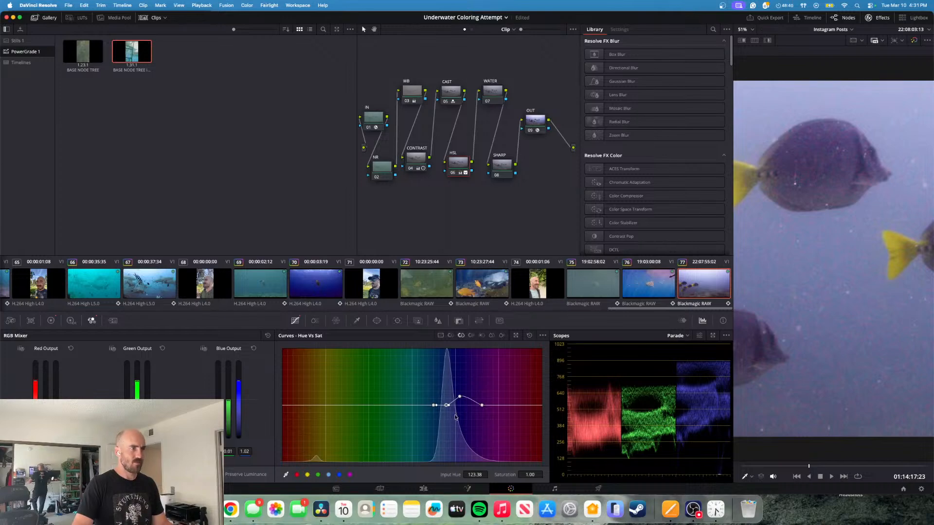
left_click_drag(446, 407, 454, 469)
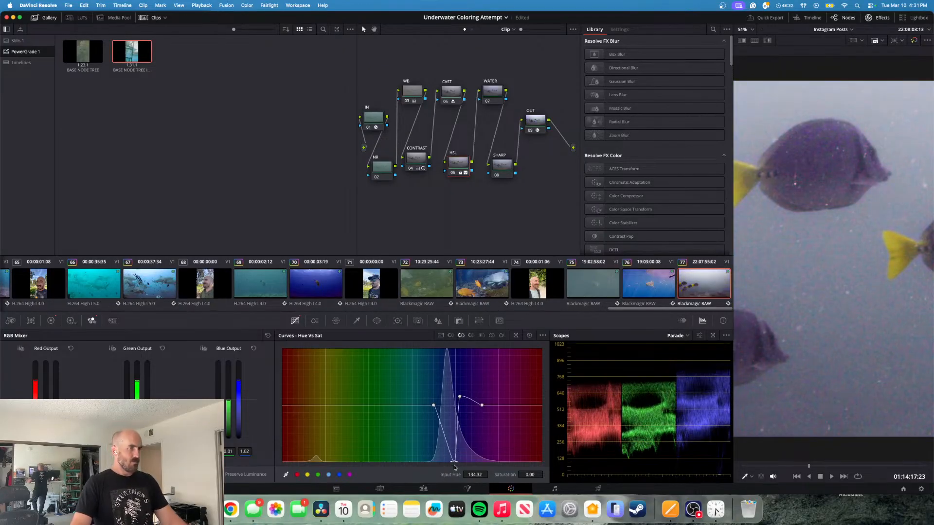
key("super+z")
key("super+z")
key("super+z")
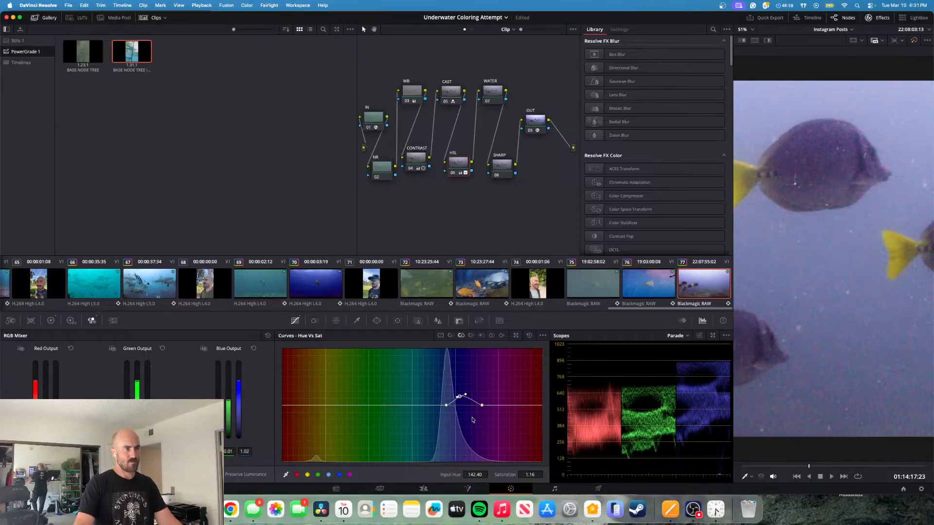
- Try moving the blue saturation point lower, and undo all the Hue Vs Sat curve edits
left_click_drag(460, 398, 465, 406)
key("super+z")
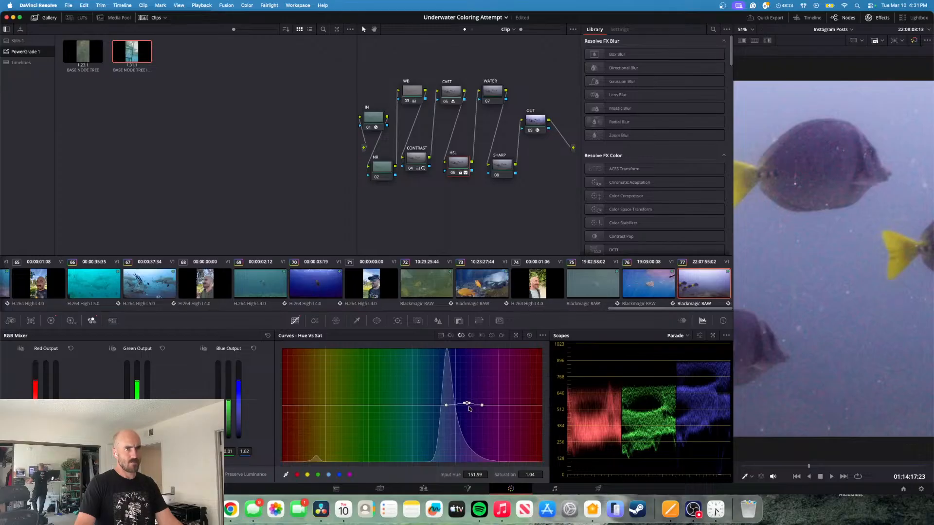
key("super+z")
key("super+z")
key("super+z")
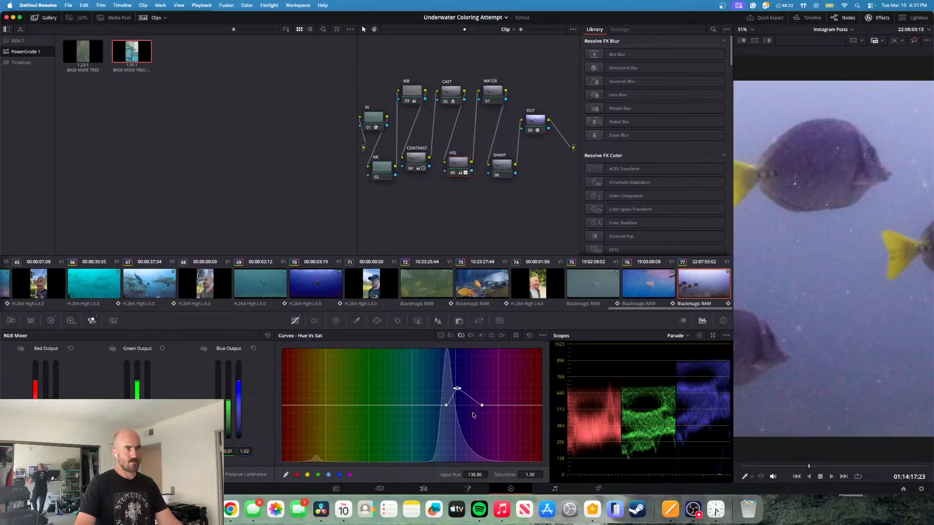
key("super+z")
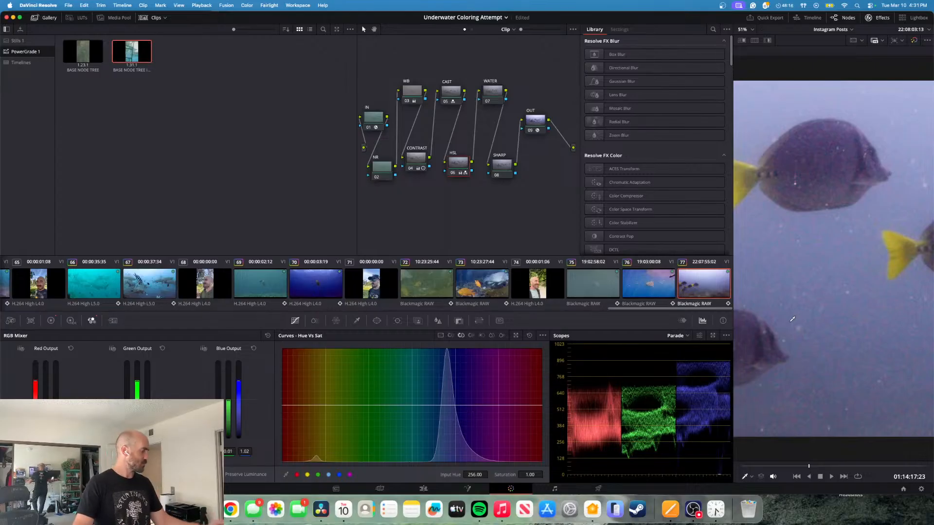
- Sample the water color and raise its saturation to 1.18 at Input Hue 134.82 on the Hue Vs Sat curve
left_click(803, 304)
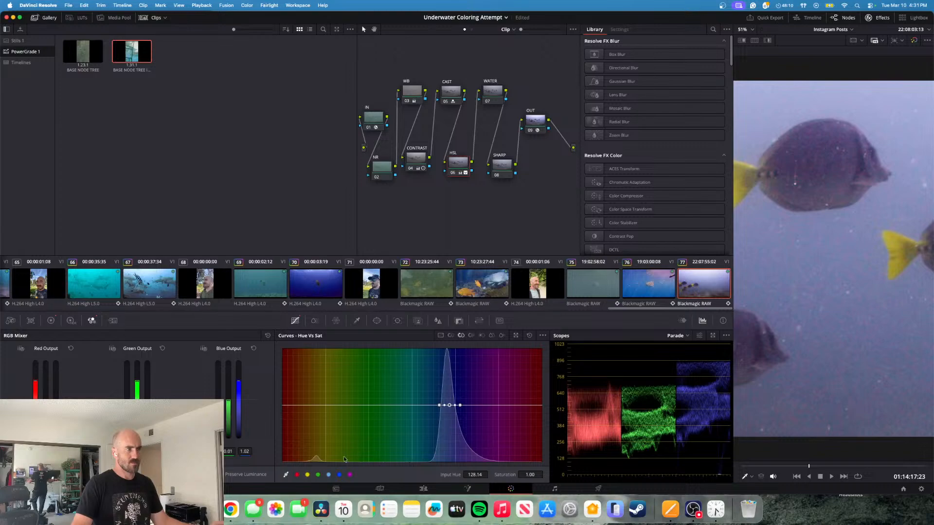
left_click_drag(451, 406, 455, 396)
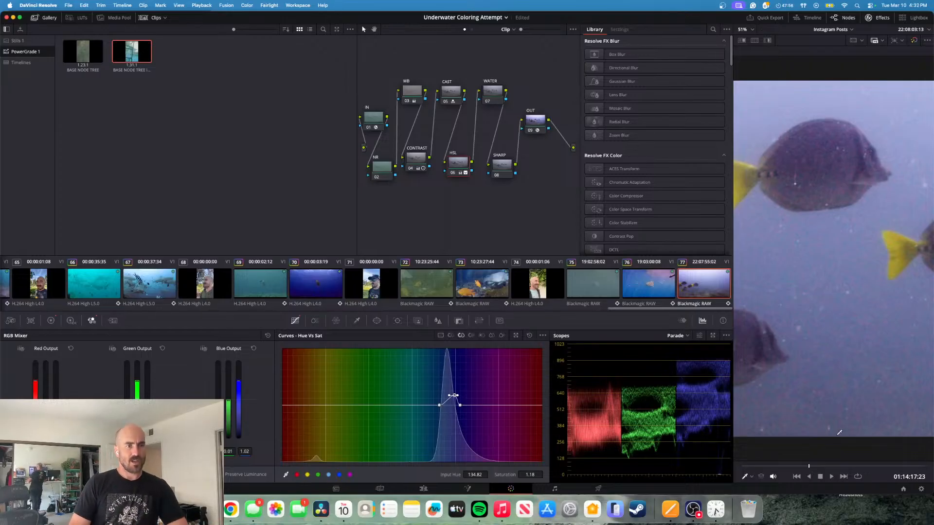
mouse_move(810, 467)
left_mouse_down()
mouse_move(788, 470)
mouse_move(840, 471)
mouse_move(812, 470)
left_mouse_up()
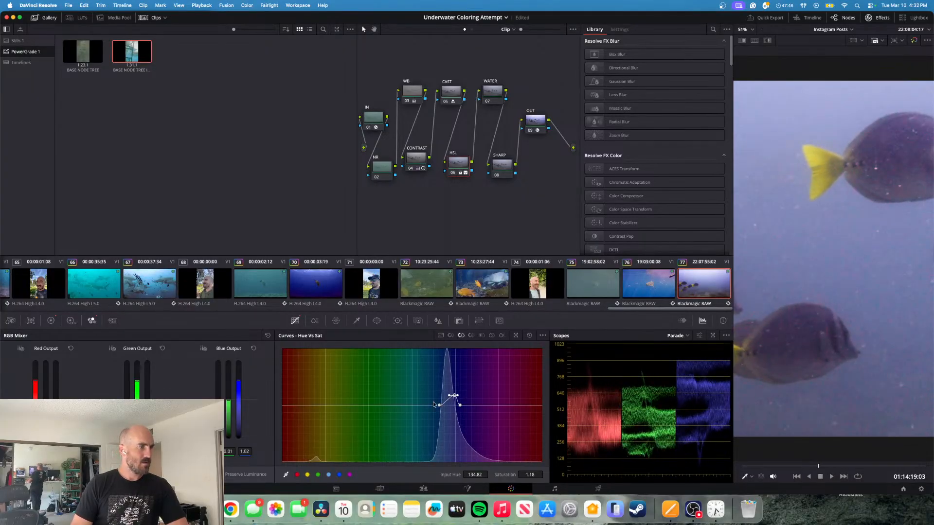
- Sample the water on the Hue Vs Hue curve and set its Hue Rotate to 15.53 at Input Hue 132.30
left_click(451, 335)
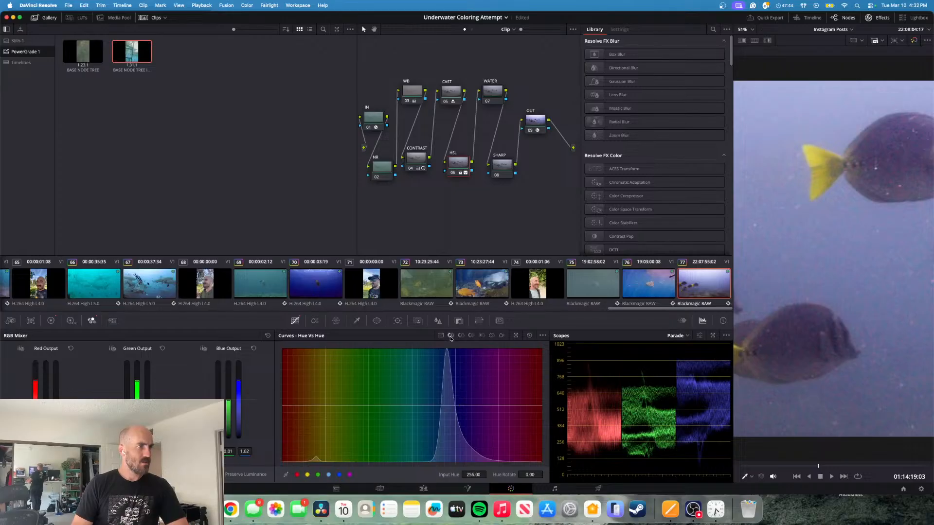
left_click(833, 275)
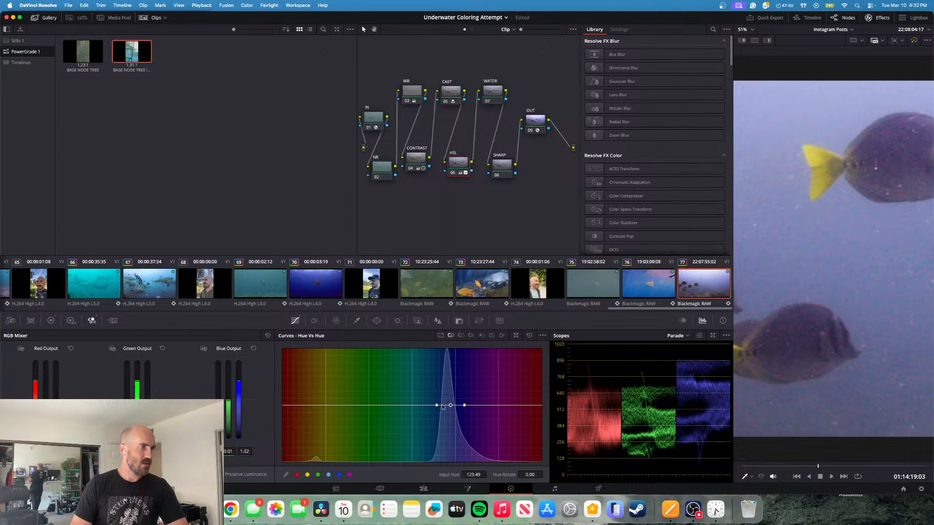
mouse_move(453, 404)
left_mouse_down()
mouse_move(451, 386)
mouse_move(450, 403)
left_mouse_up()
mouse_move(451, 406)
left_mouse_down()
mouse_move(466, 389)
mouse_move(453, 408)
mouse_move(404, 397)
mouse_move(443, 407)
mouse_move(448, 397)
mouse_move(449, 405)
left_mouse_up()
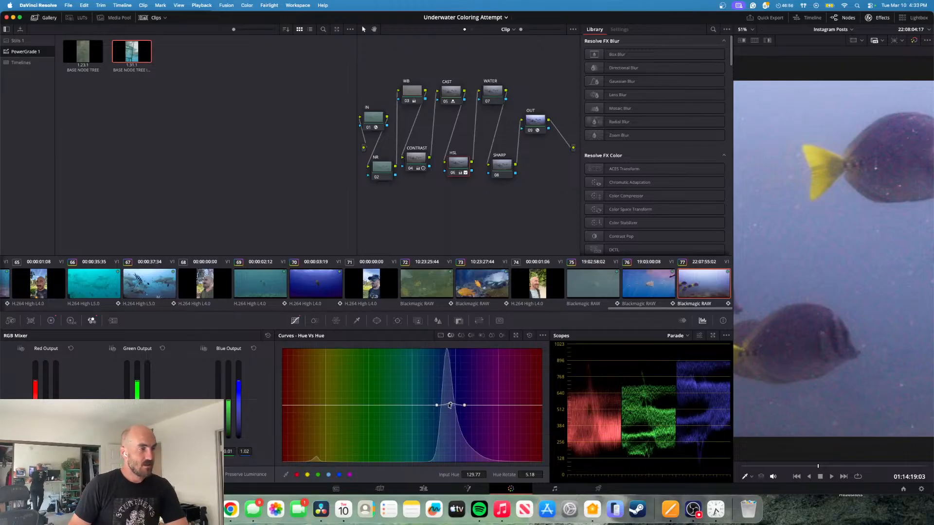
left_click_drag(451, 405, 453, 402)
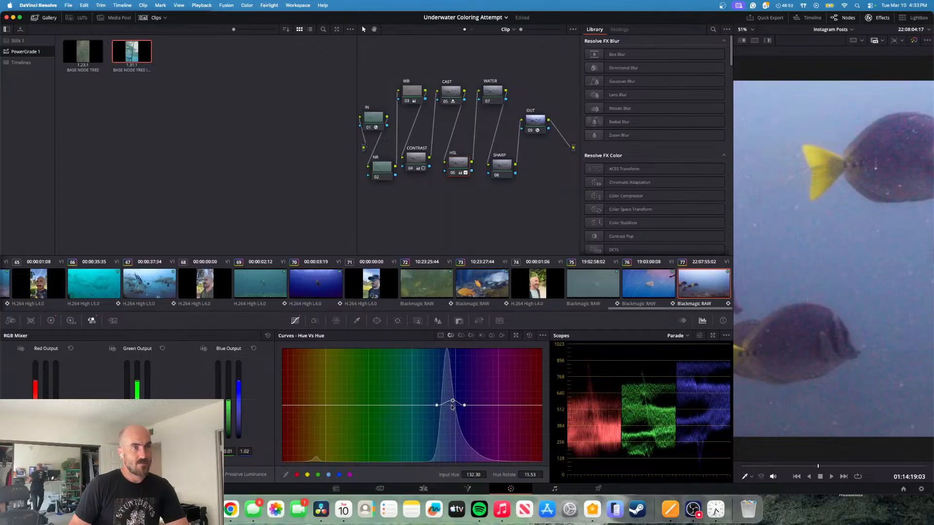
- On the WATER node, set up the Color Warper's Hue - Saturation grid with 24 hue and 16 saturation divisions
left_click(498, 97)
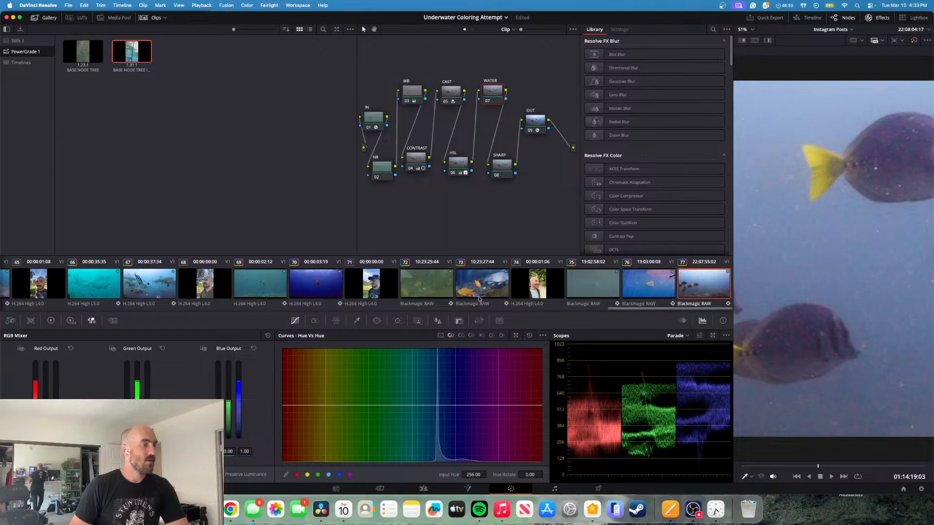
left_click(335, 321)
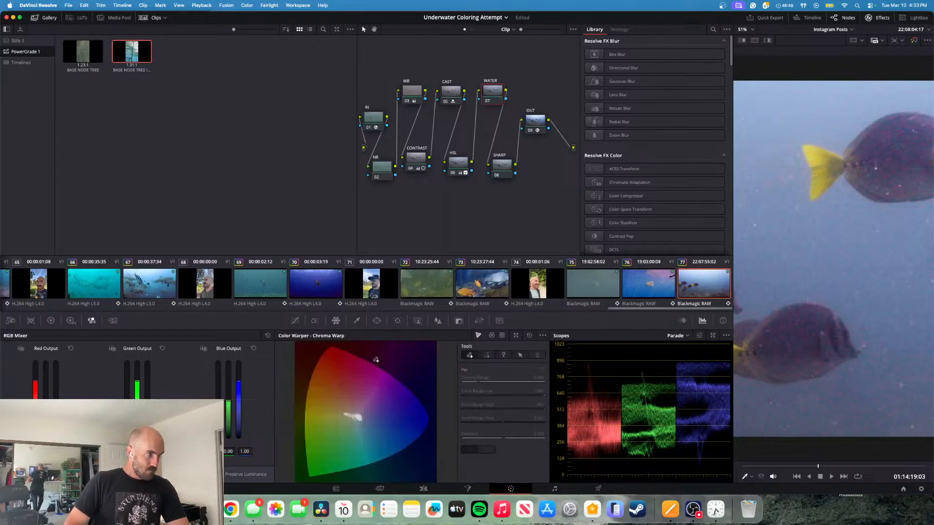
left_click(492, 336)
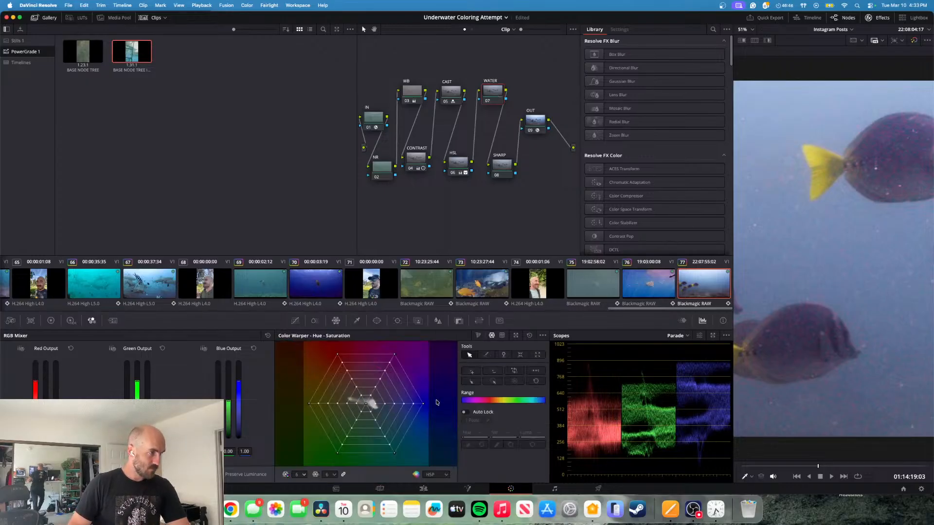
left_click(333, 475)
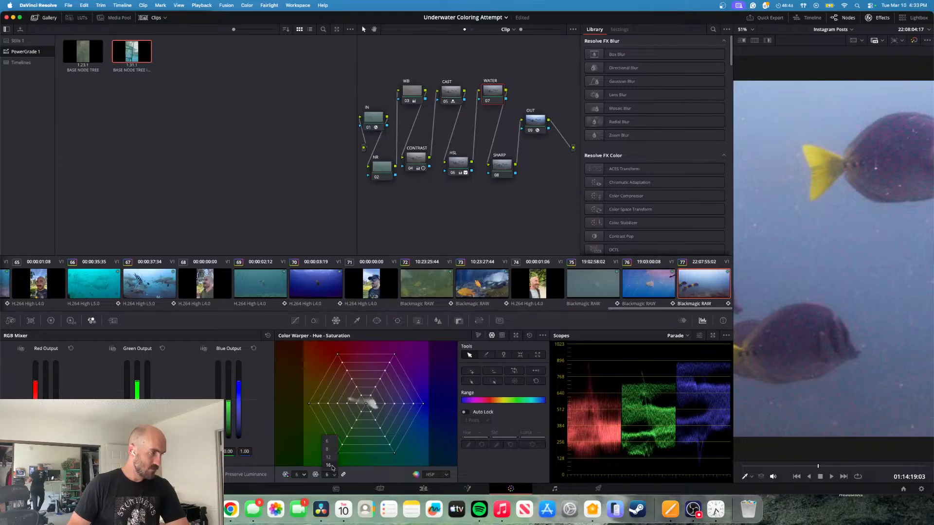
left_click(332, 466)
left_click(304, 475)
left_click(304, 467)
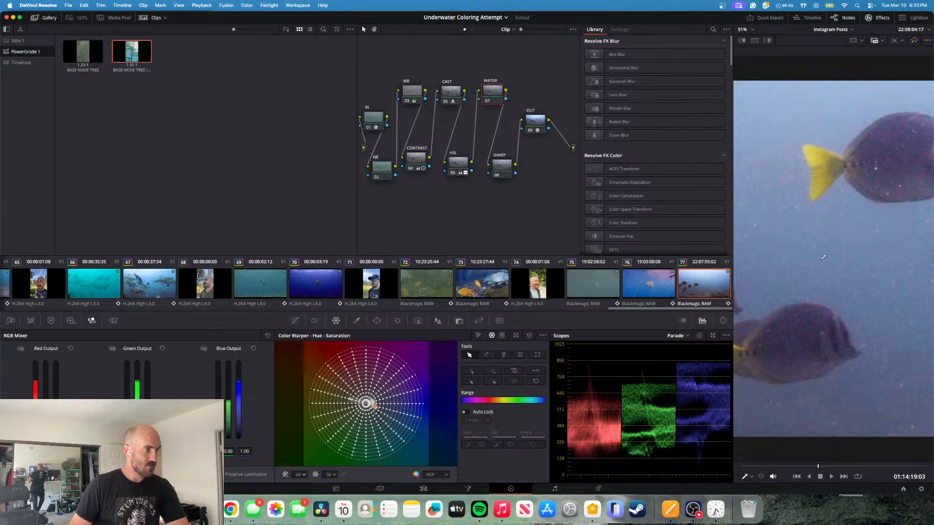
- Sample the open water color and select the cyan-to-blue range of points on the warper grid
left_click(819, 275)
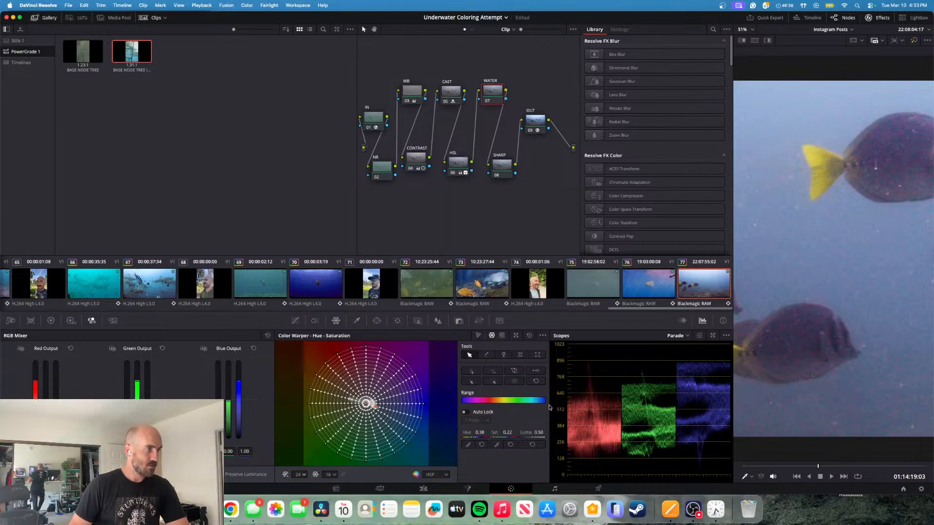
left_click(531, 400)
left_click_drag(531, 400, 553, 400)
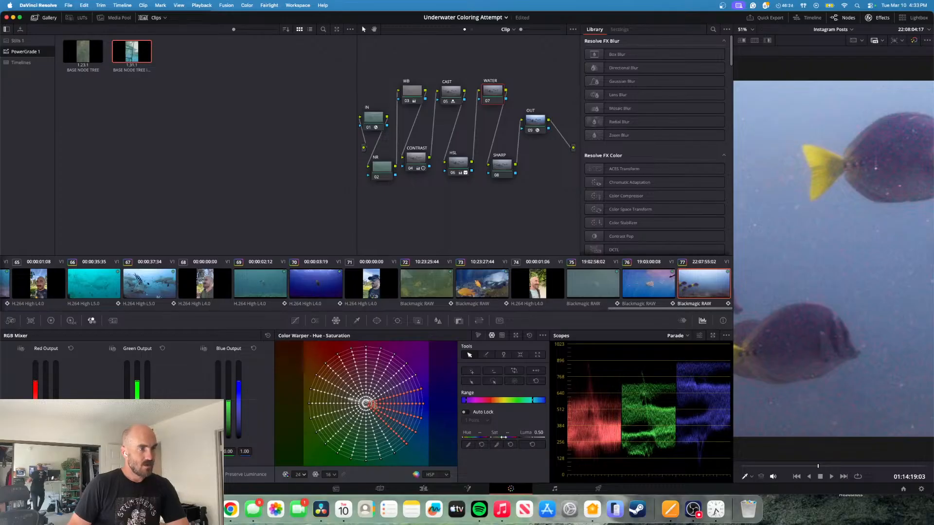
- Try a +0.13 hue shift on the selected water points, ease it back to a slight teal shift, and fine-tune their saturation
left_click_drag(474, 437, 486, 437)
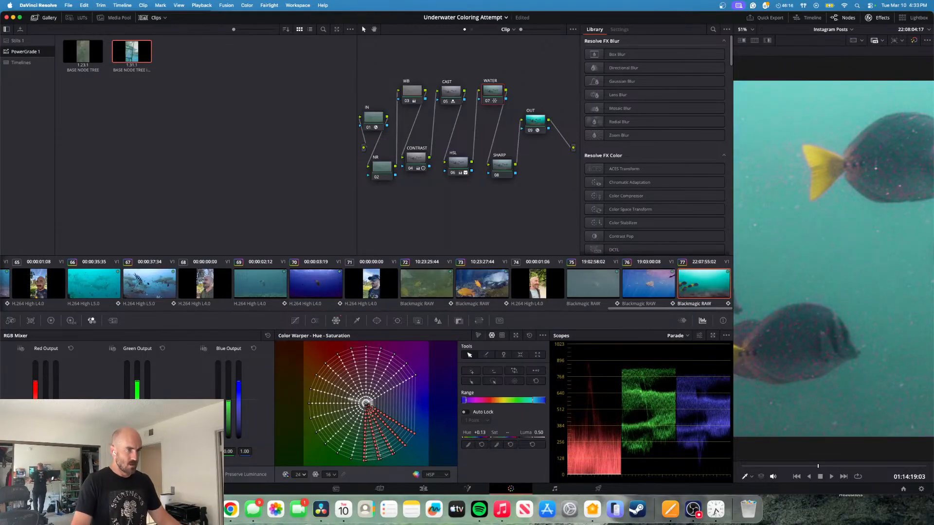
left_click_drag(487, 437, 477, 437)
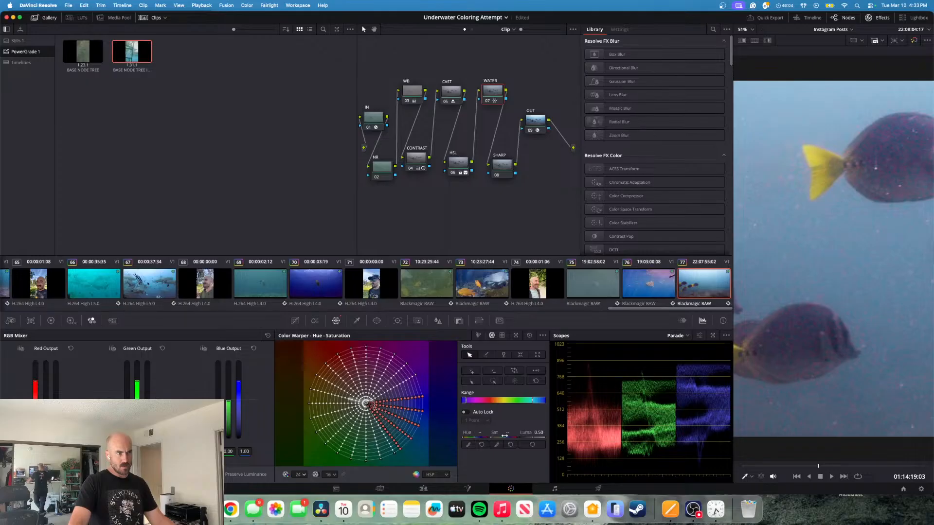
left_click_drag(504, 437, 505, 437)
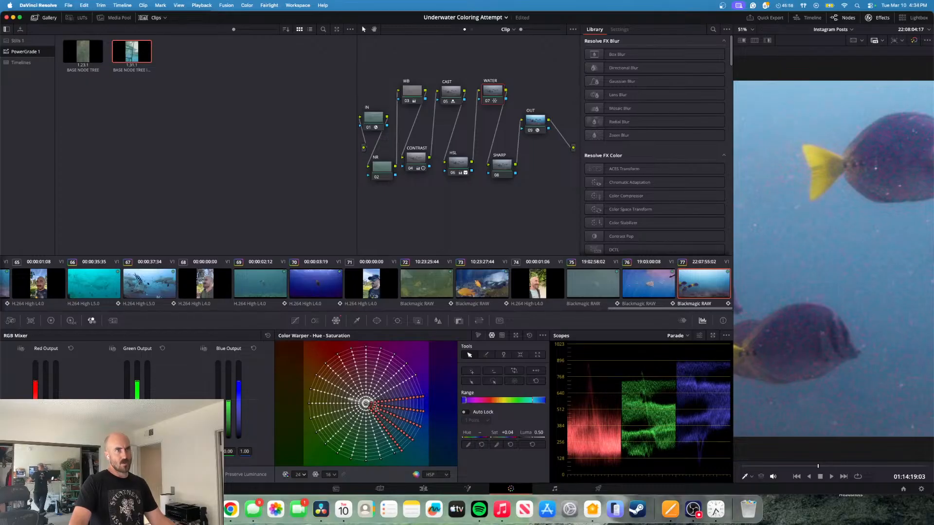
left_click_drag(505, 437, 505, 437)
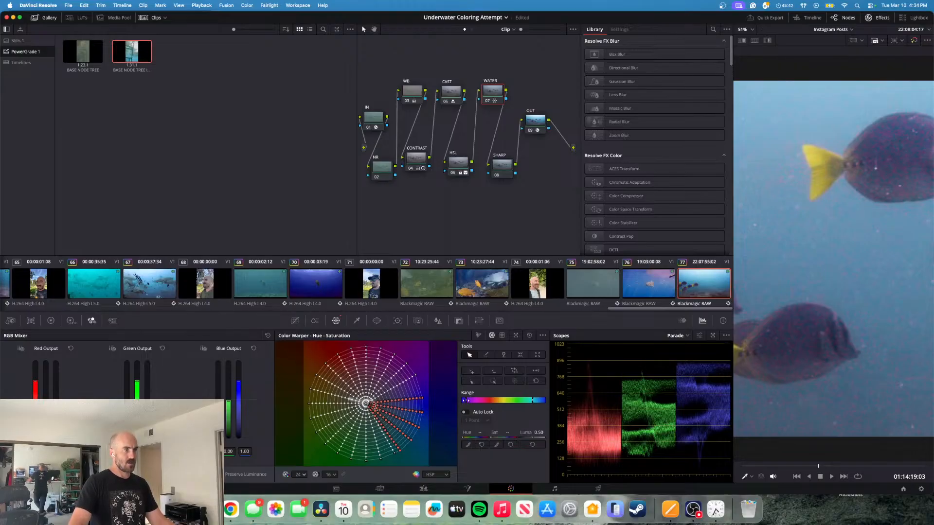
- Narrow the selected hue range on the warper grid and nudge the water's hue slightly further toward teal
left_click_drag(466, 400, 464, 400)
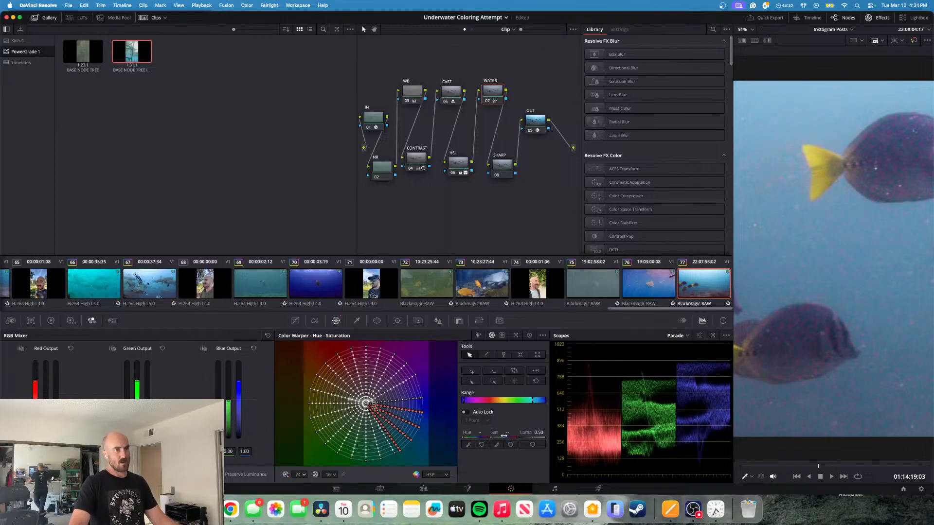
left_click_drag(479, 438, 481, 438)
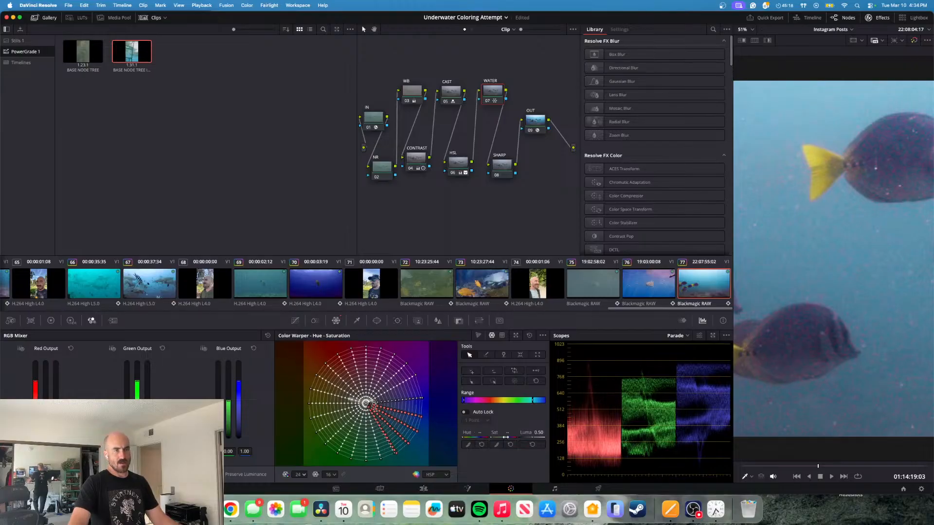
left_click_drag(507, 433, 509, 432)
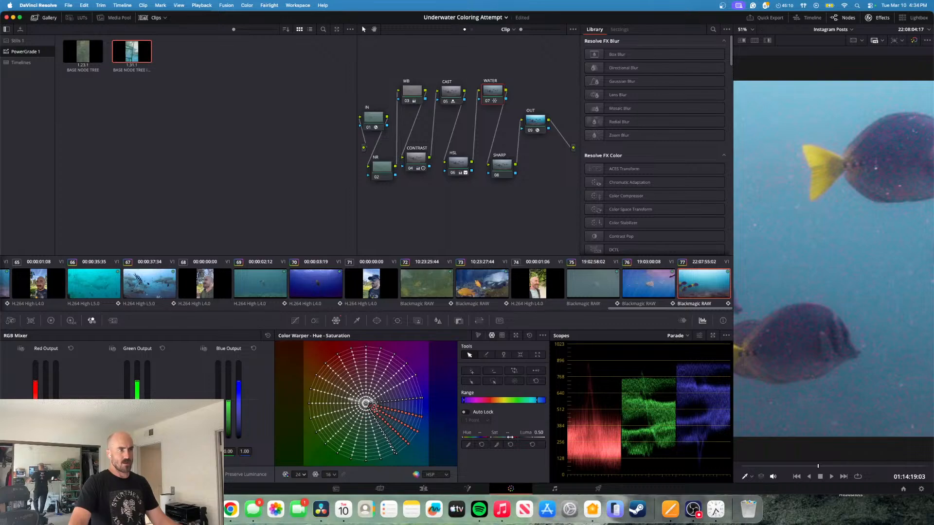
left_click_drag(507, 433, 509, 433)
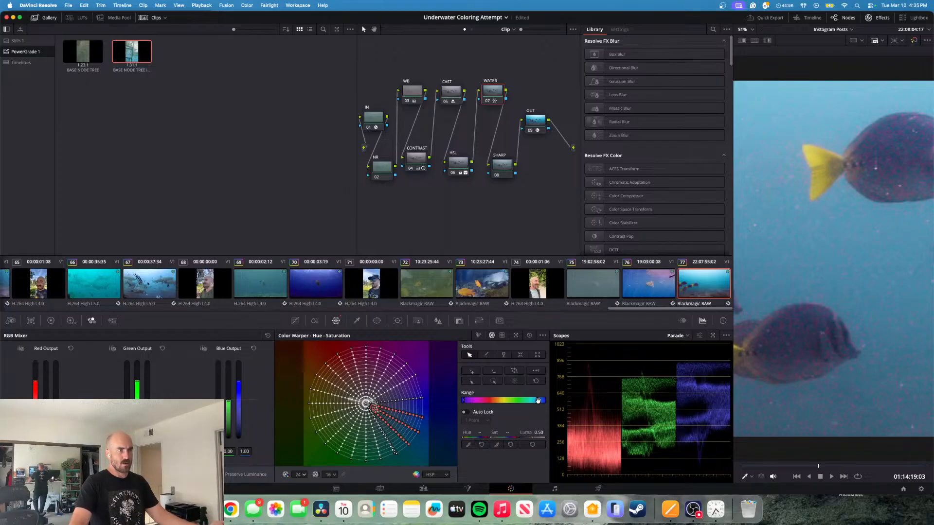
- Widen the selected hue range at both its cyan and blue ends and raise the water points' Luma to 0.55
left_click_drag(536, 400, 533, 400)
left_click_drag(464, 400, 467, 400)
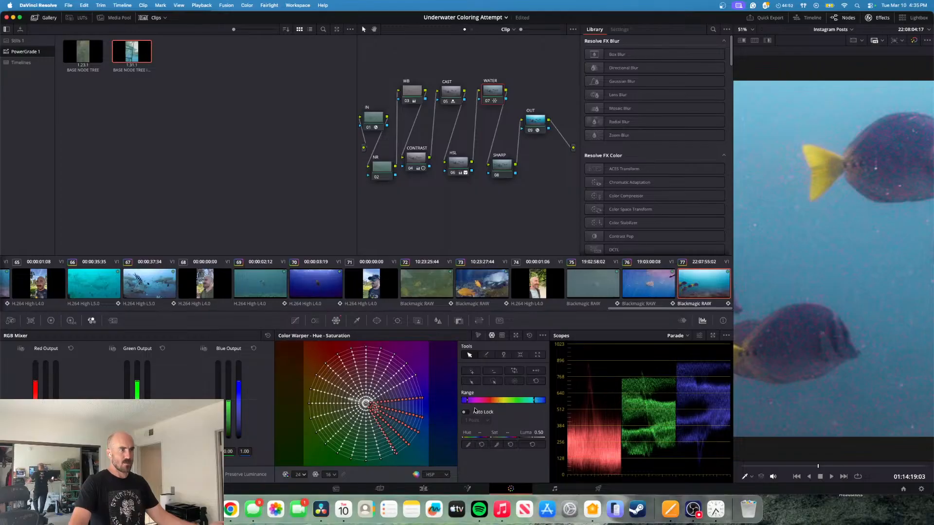
left_click_drag(539, 432, 541, 432)
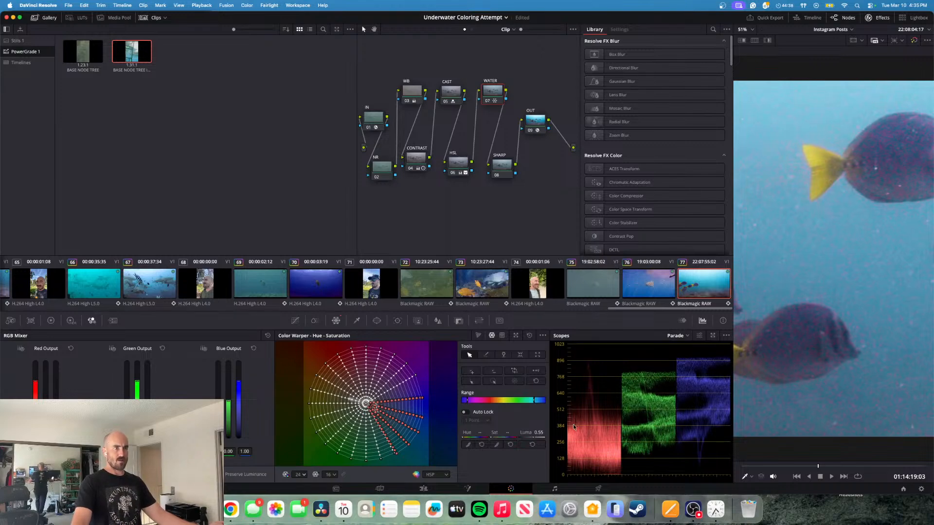
- Return to the start of the clip and play it to review the water color
left_click_drag(818, 466, 777, 468)
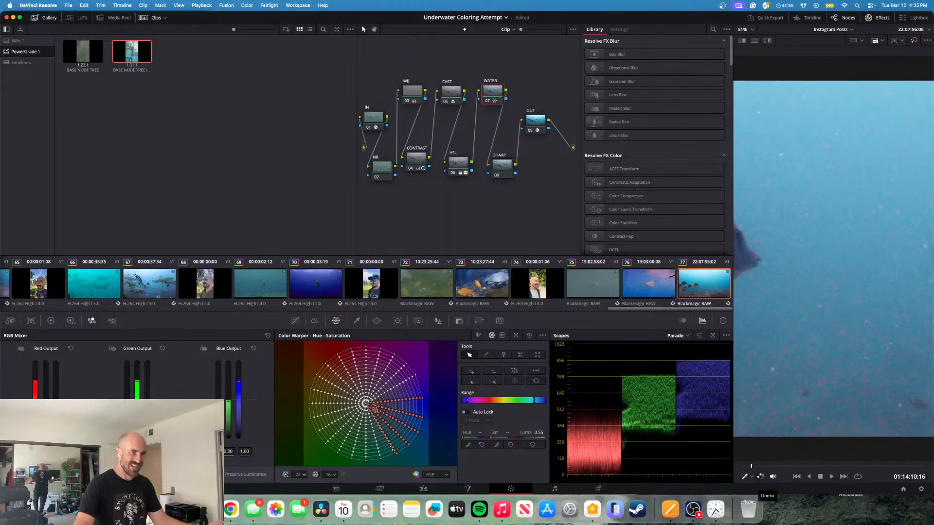
left_click_drag(752, 467, 741, 468)
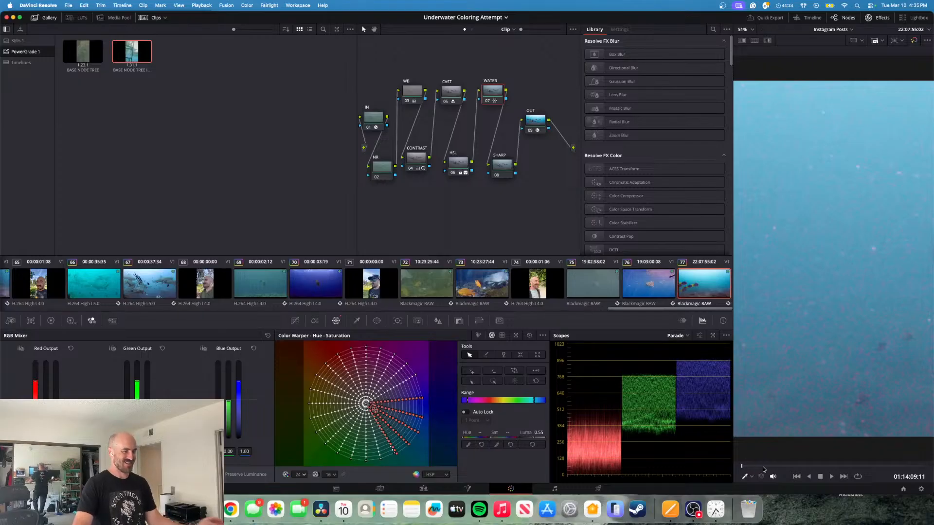
key("space")
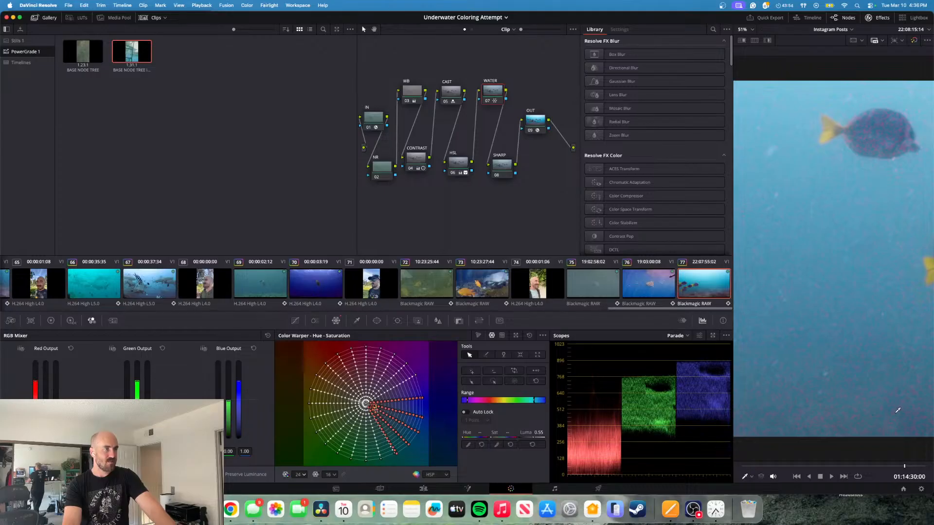
- Refine the water's hue and saturation, narrow the selected range at its blue end, and shift the remaining points back toward blue
left_click_drag(505, 437, 479, 436)
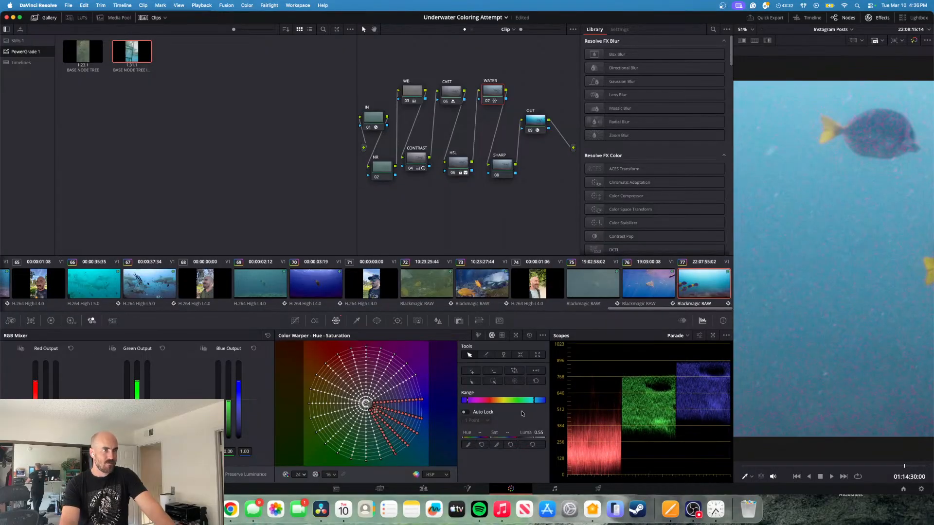
left_click_drag(533, 400, 531, 400)
left_click_drag(466, 400, 460, 401)
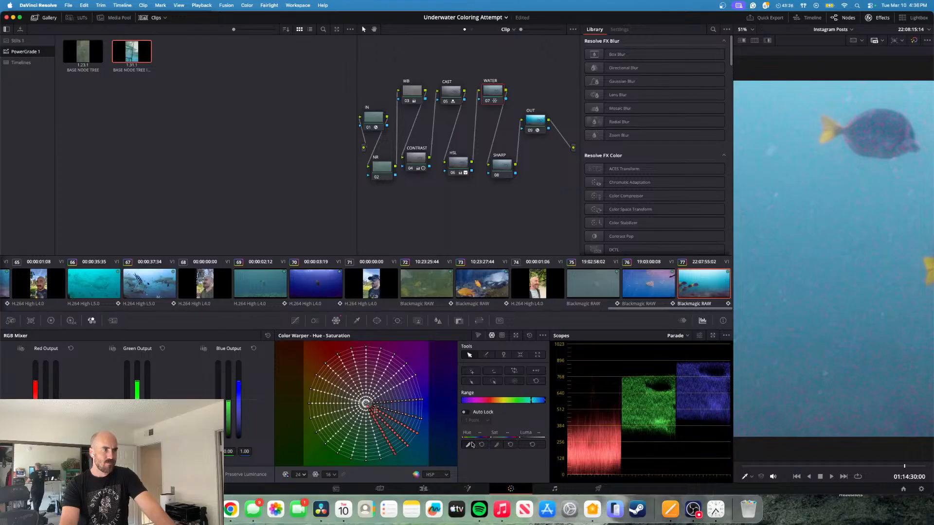
left_click_drag(479, 433, 508, 434)
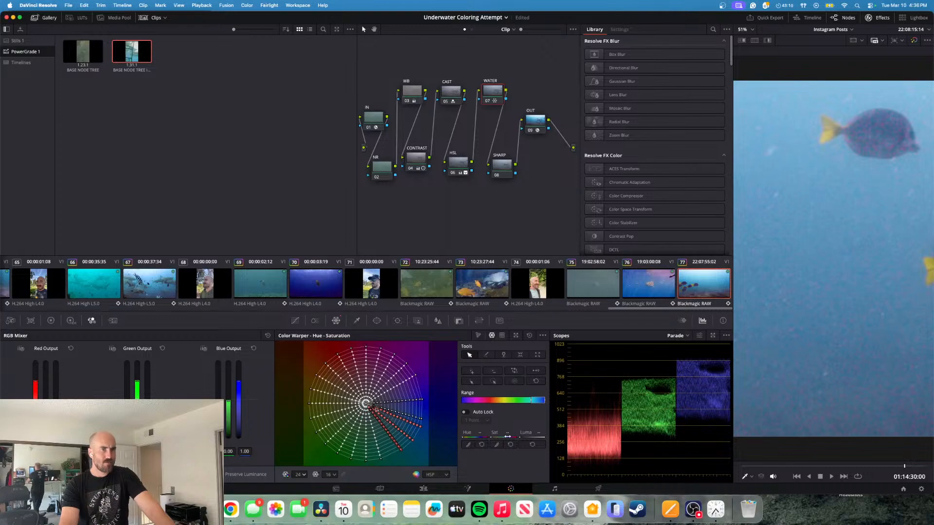
- At 01:14:15:12, extend the selected range back into blue and shift the water's hue toward teal again
left_click_drag(905, 467, 790, 469)
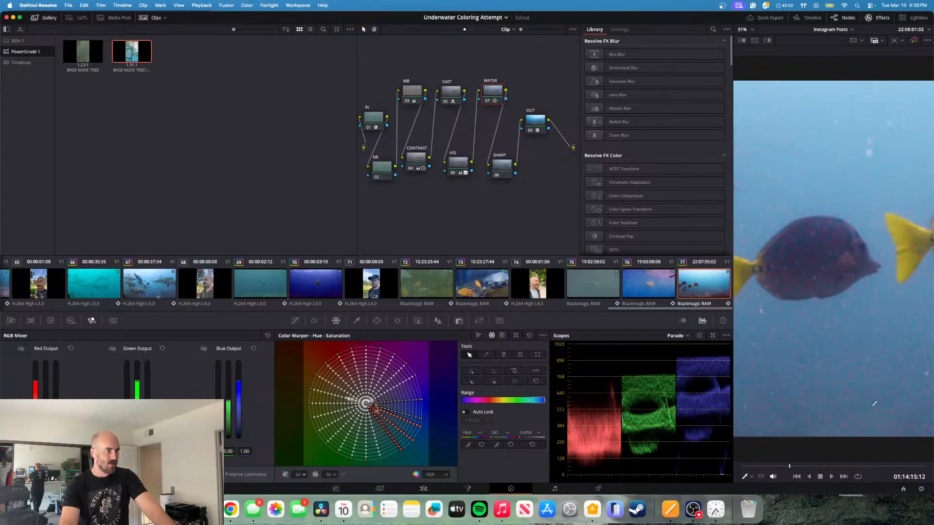
left_click_drag(531, 400, 532, 400)
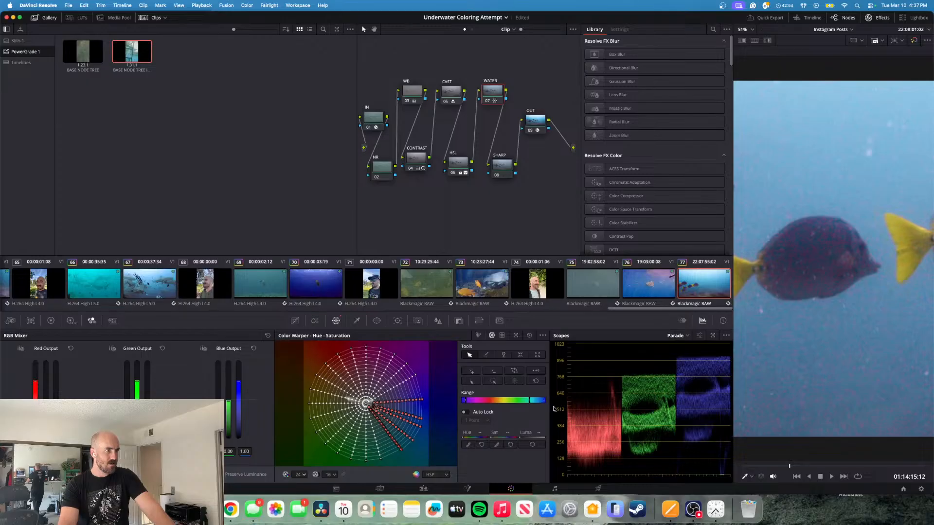
left_click_drag(510, 437, 479, 437)
- Play and scrub the clip to 01:14:23:07 to review the grade, and check the remaining time in the Clock app's timer
key("space")
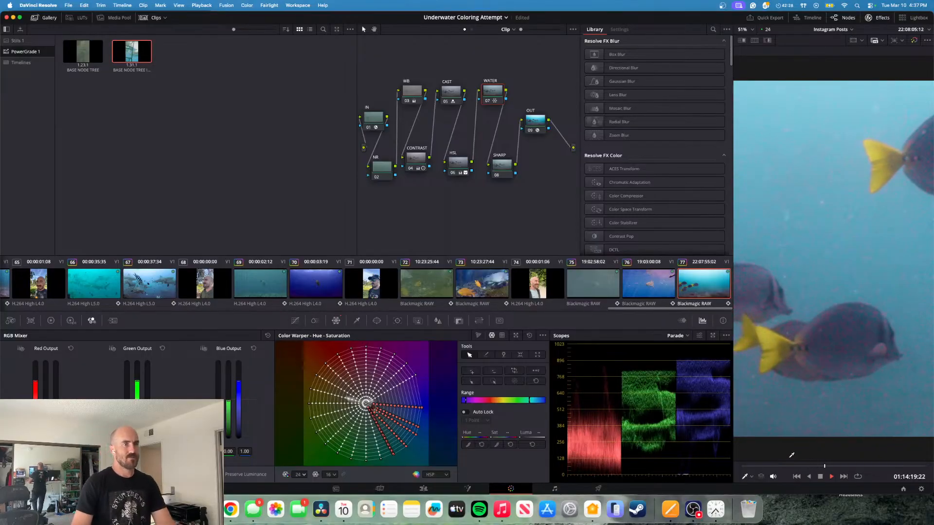
key("space")
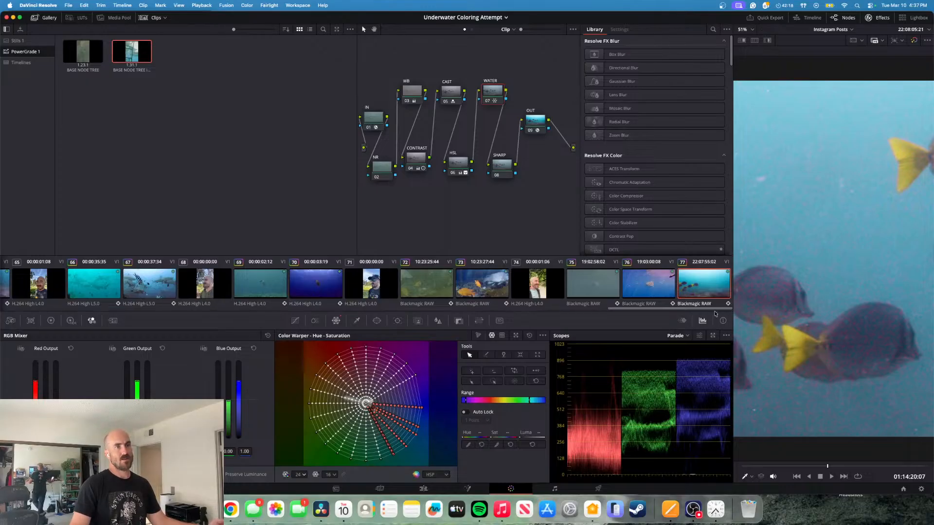
left_click_drag(827, 466, 851, 466)
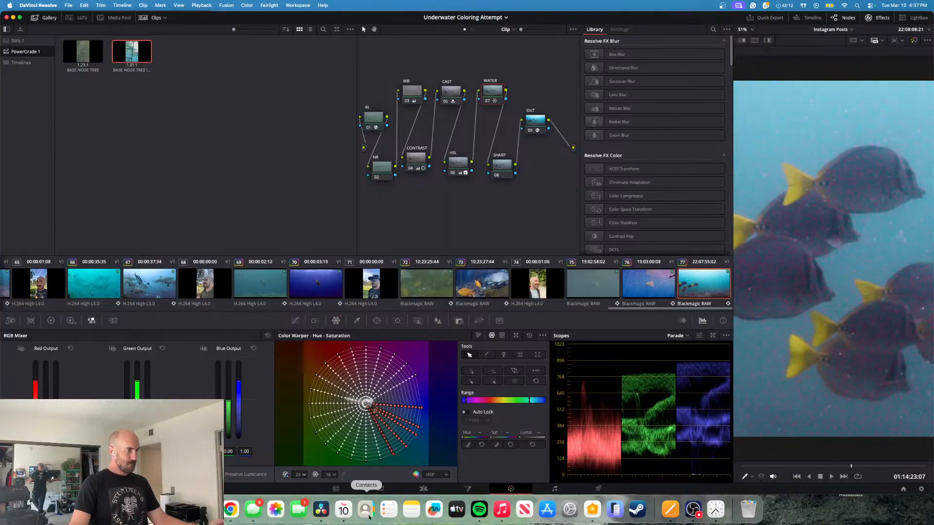
left_click(713, 510)
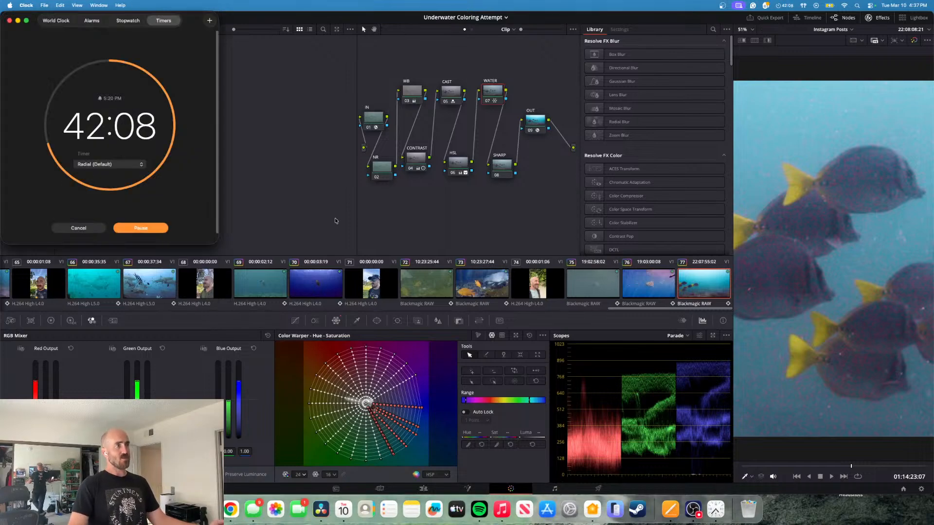
left_click(350, 234)
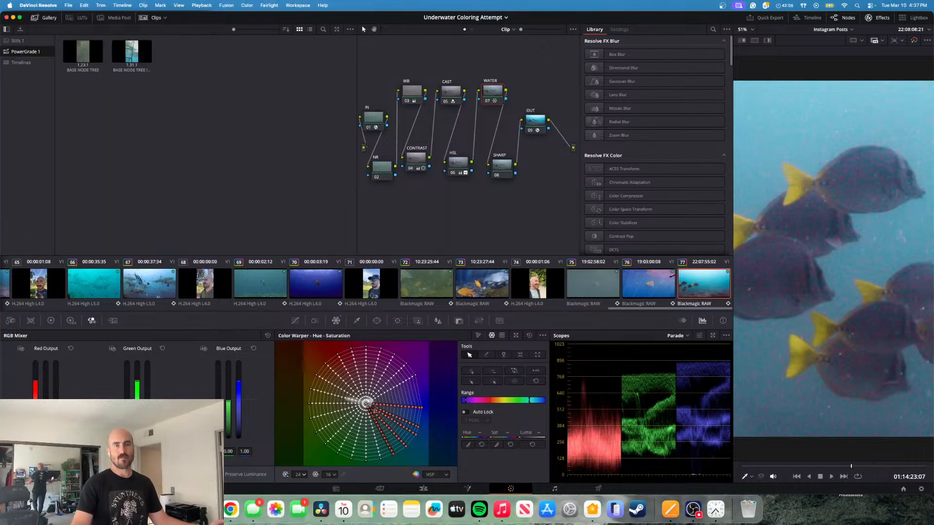
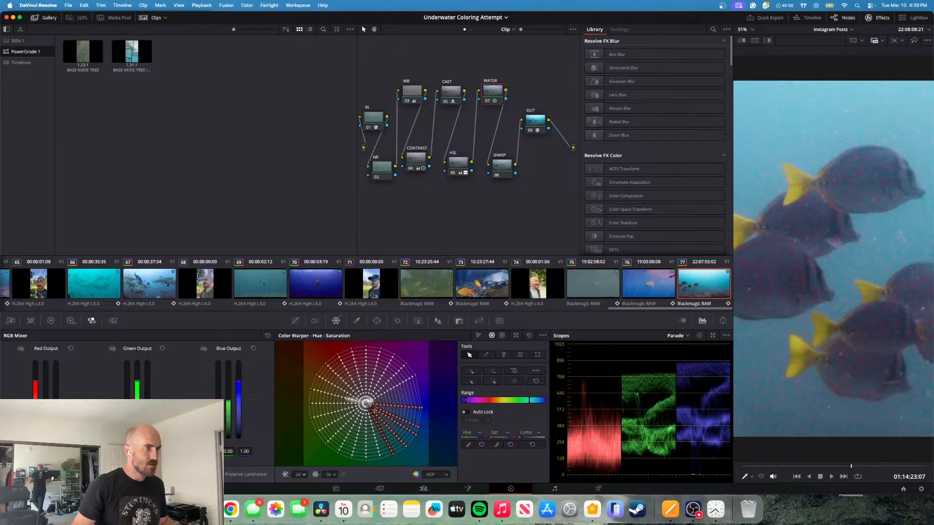
- Narrow the selected range at its cyan end, extend it into purple, and refine the water's saturation and hue
left_click_drag(529, 400, 535, 400)
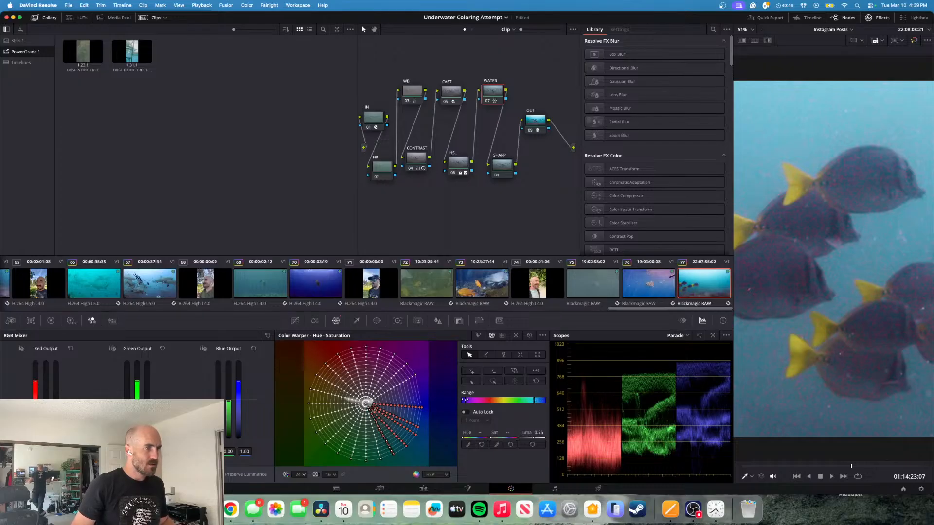
left_click_drag(463, 400, 470, 400)
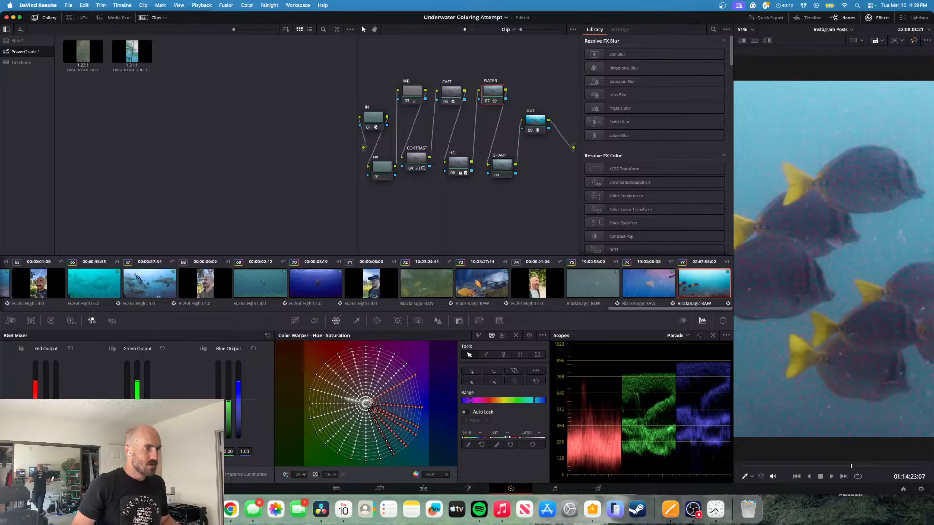
left_click_drag(507, 432, 481, 433)
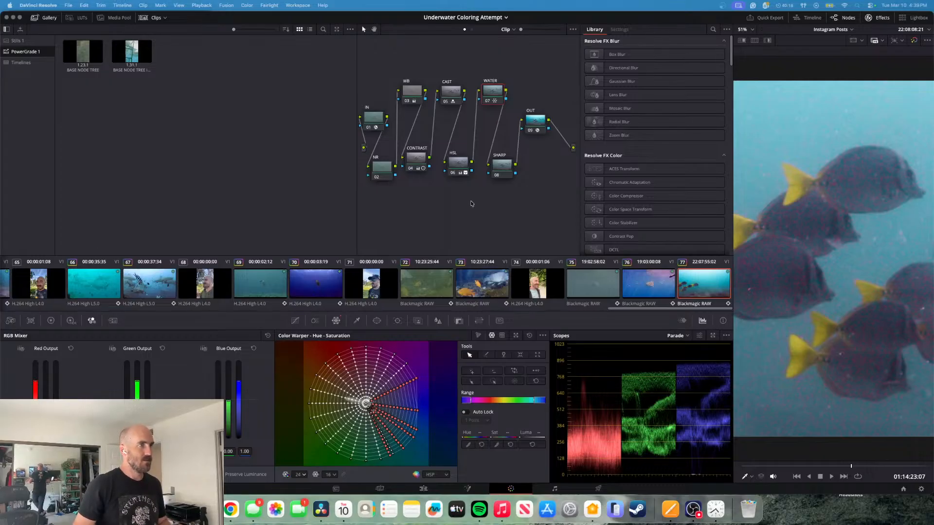
- Reset the WATER node's grade and set its Hue - Saturation warper grid to 24 hue and 16 saturation divisions
right_click(500, 102)
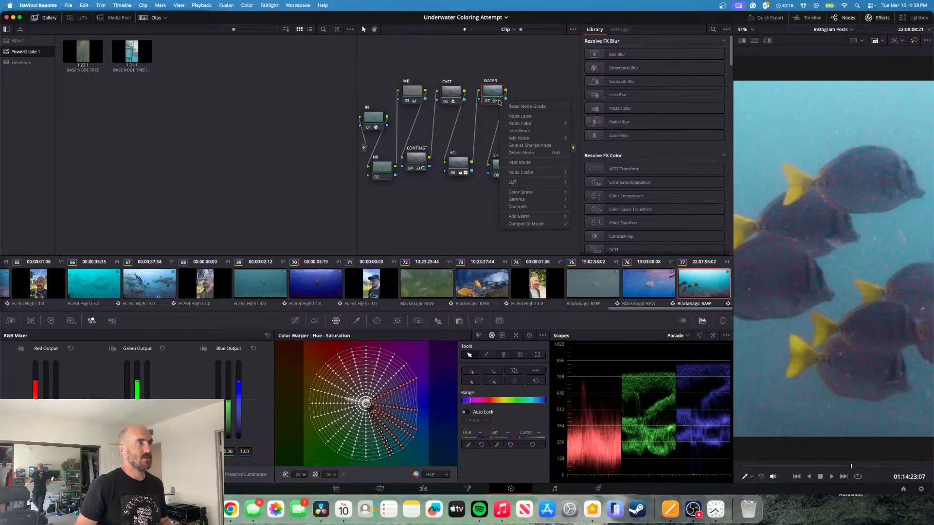
left_click(515, 107)
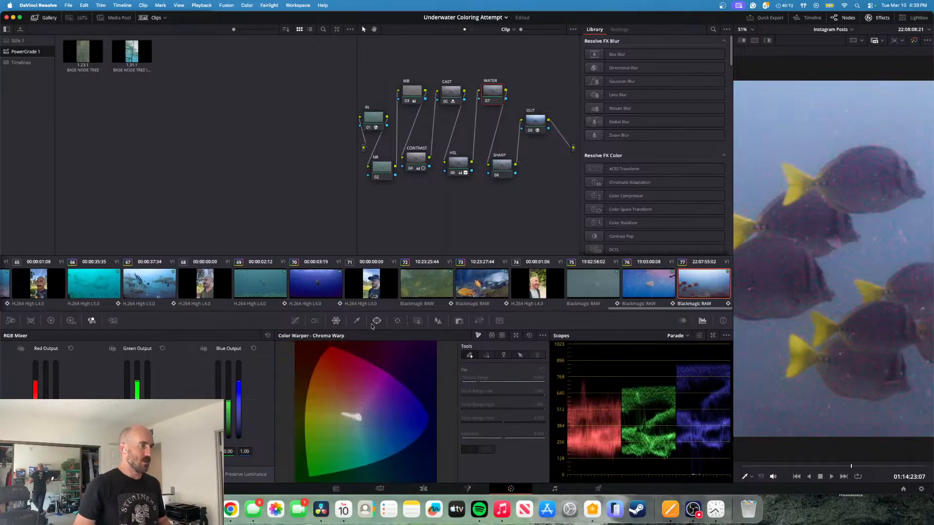
left_click(492, 335)
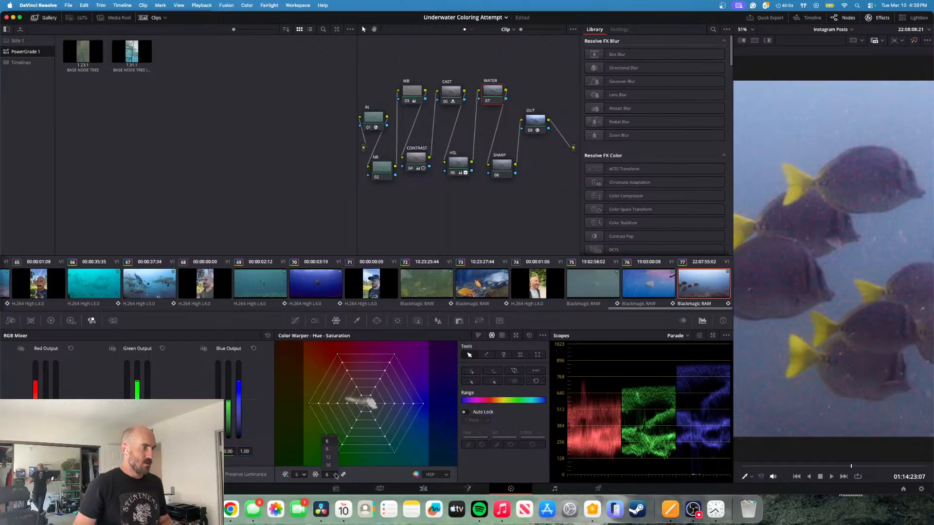
left_click(302, 477)
left_click(302, 468)
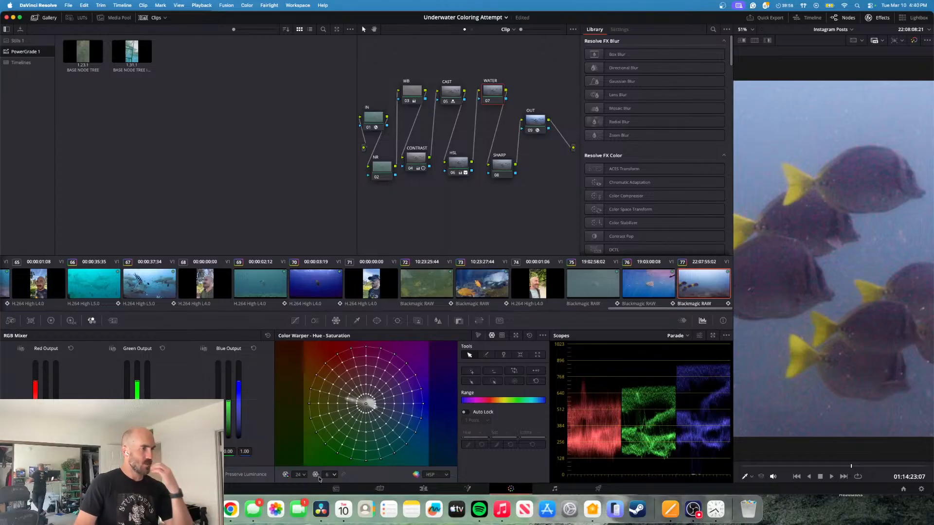
left_click(333, 475)
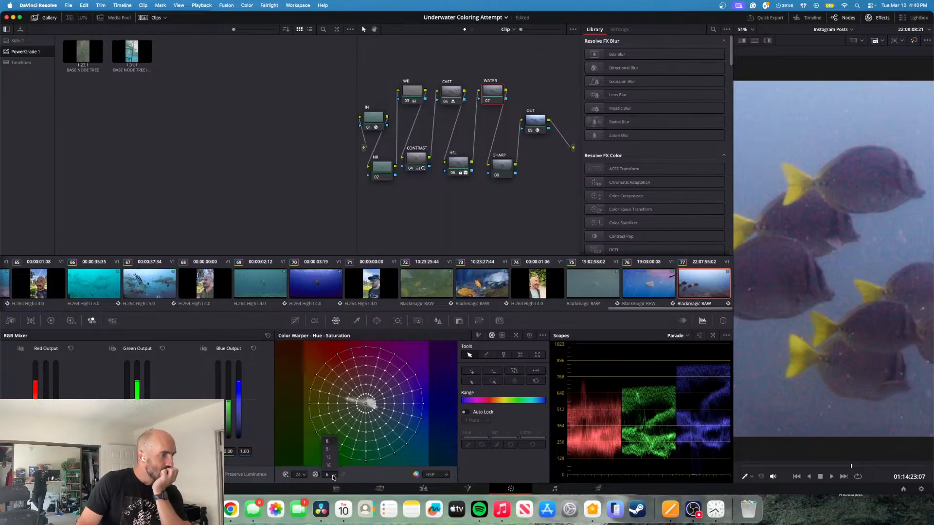
left_click(329, 465)
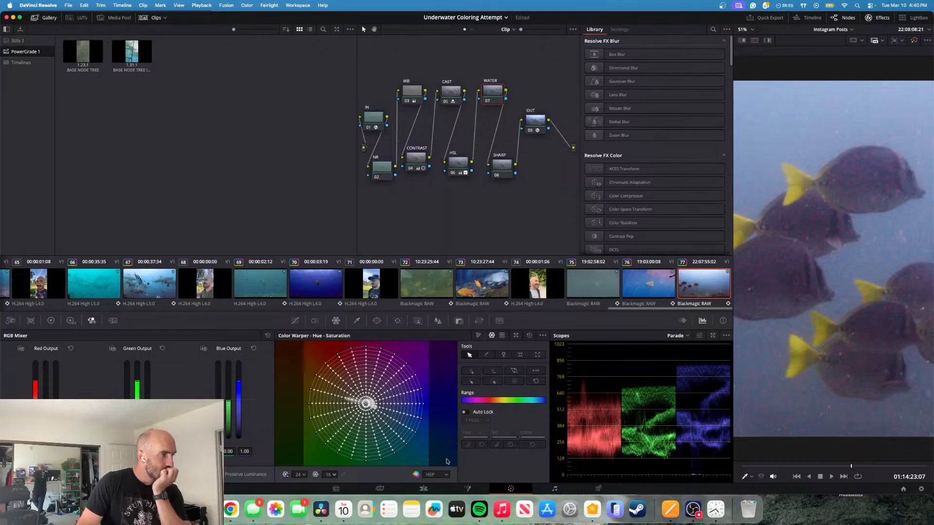
- Select the water's cyan-to-blue range in the grid, raise its luma to 0.54, and shift its hue toward teal
left_click(809, 389)
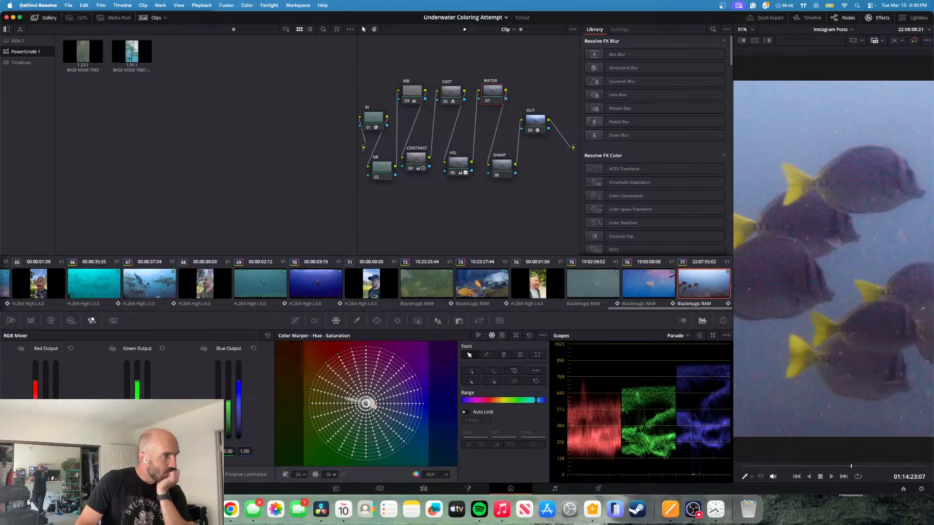
mouse_move(535, 400)
left_mouse_down()
mouse_move(550, 399)
mouse_move(539, 400)
left_mouse_up()
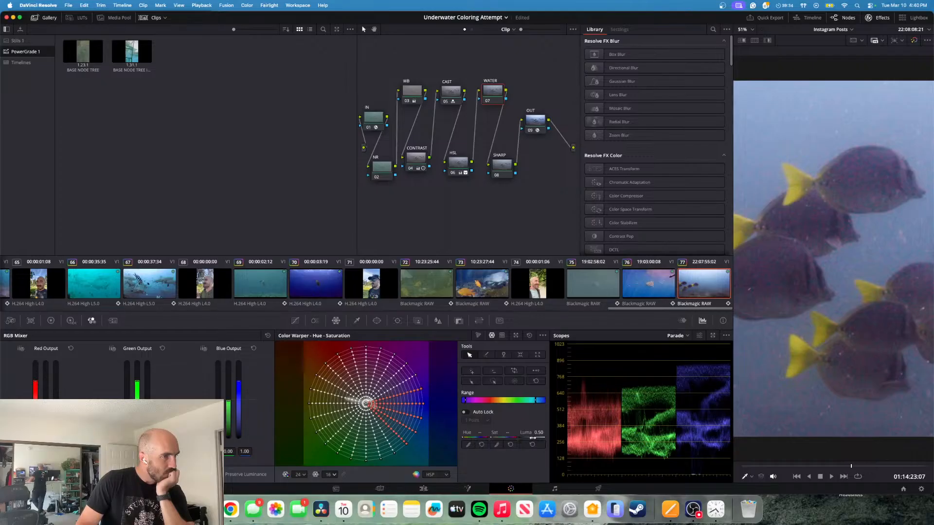
left_click_drag(533, 437, 535, 438)
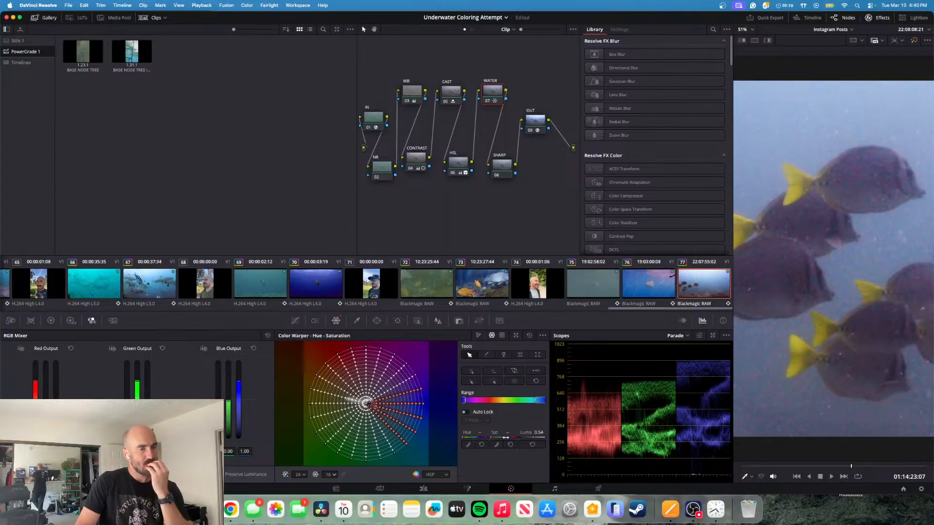
left_click_drag(504, 437, 484, 438)
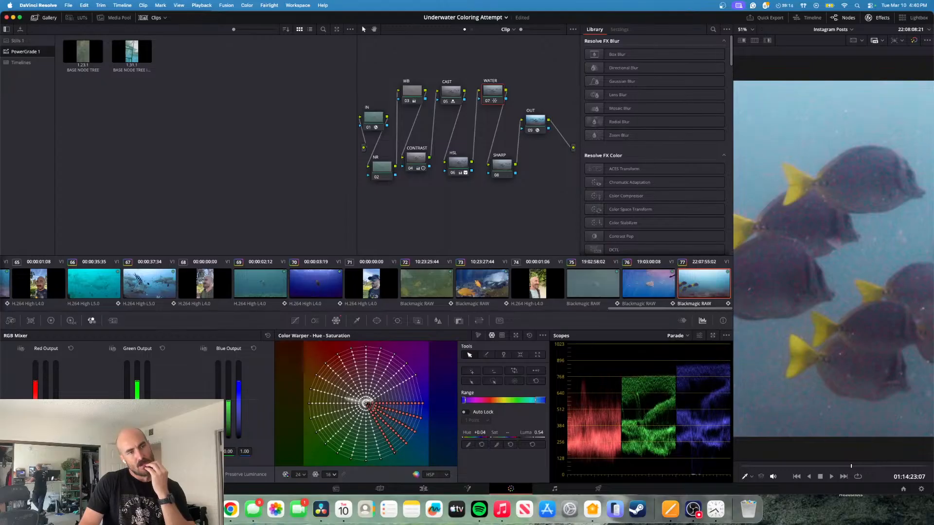
left_click_drag(483, 437, 482, 437)
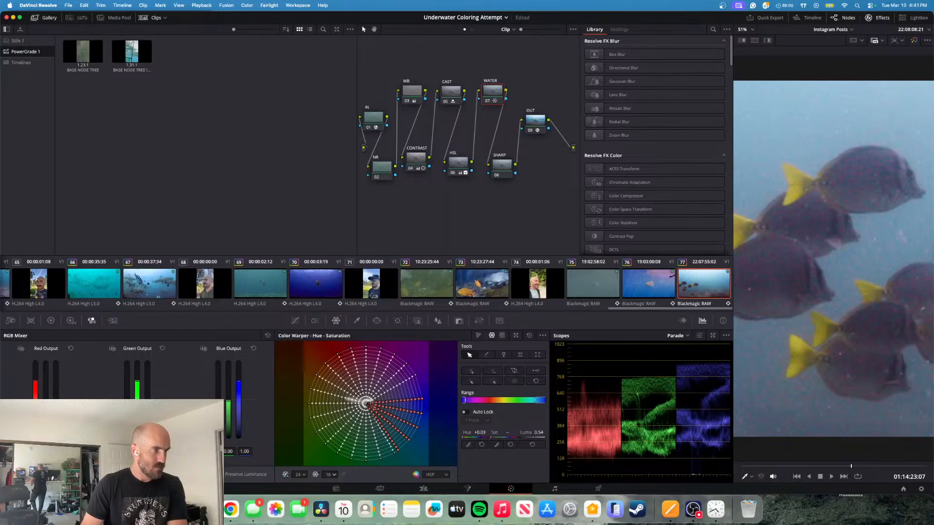
left_click_drag(482, 437, 482, 437)
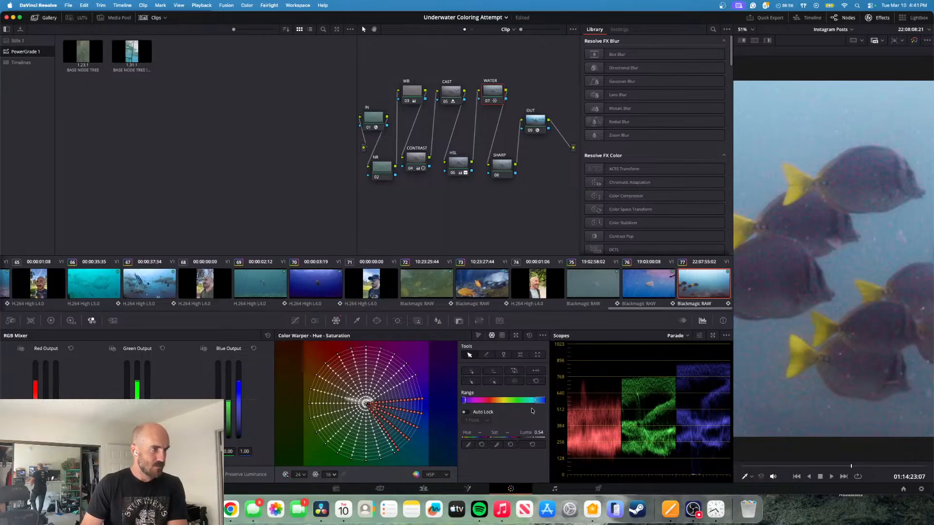
- Narrow the selected range at its cyan end, refine the water's hue, and raise its luma to 0.55
left_click_drag(536, 400, 538, 400)
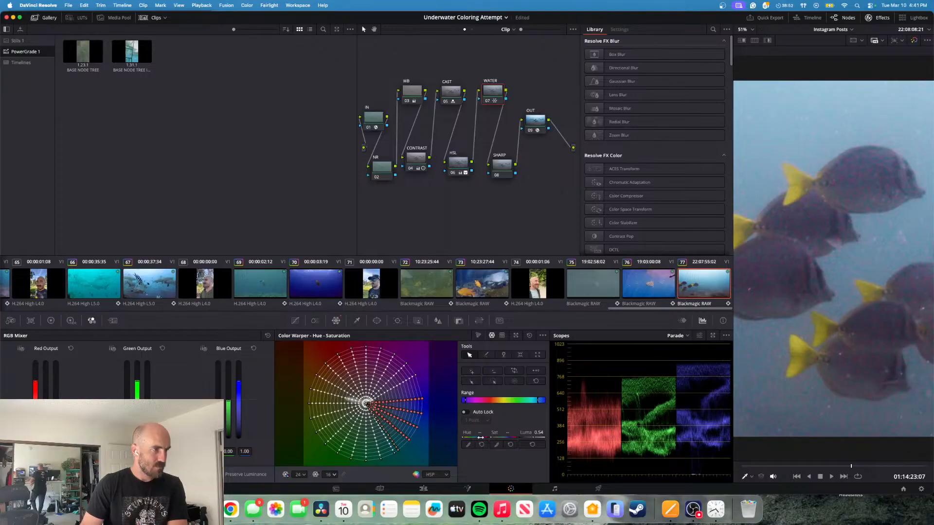
left_click(473, 436)
left_click_drag(473, 436, 473, 436)
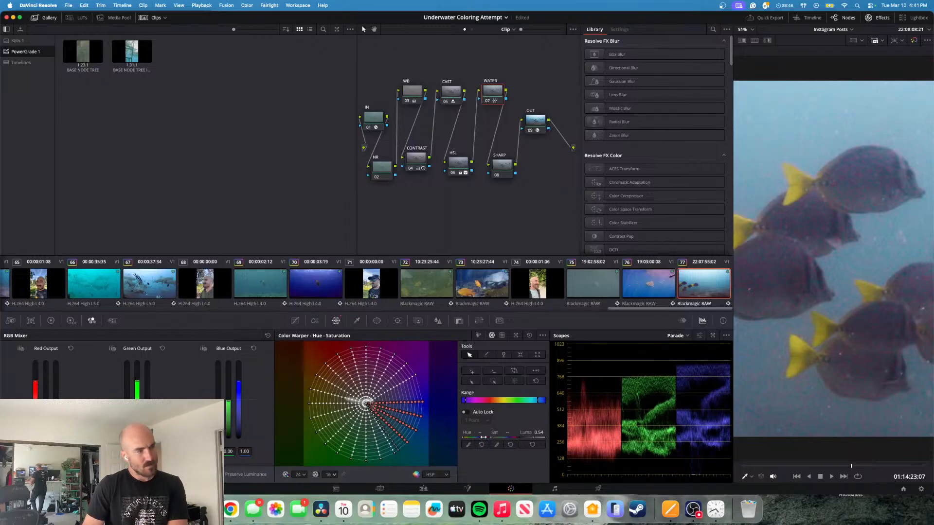
left_click_drag(502, 434, 508, 432)
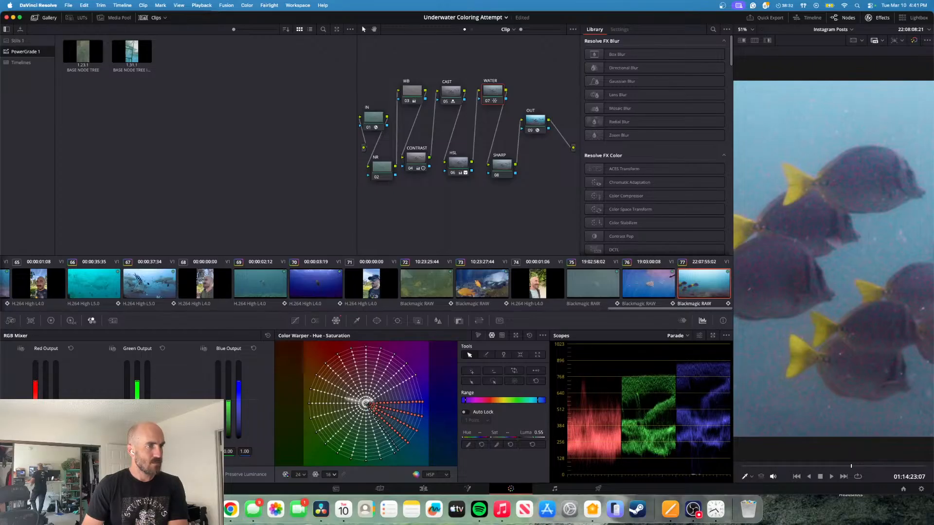
left_click_drag(505, 437, 506, 436)
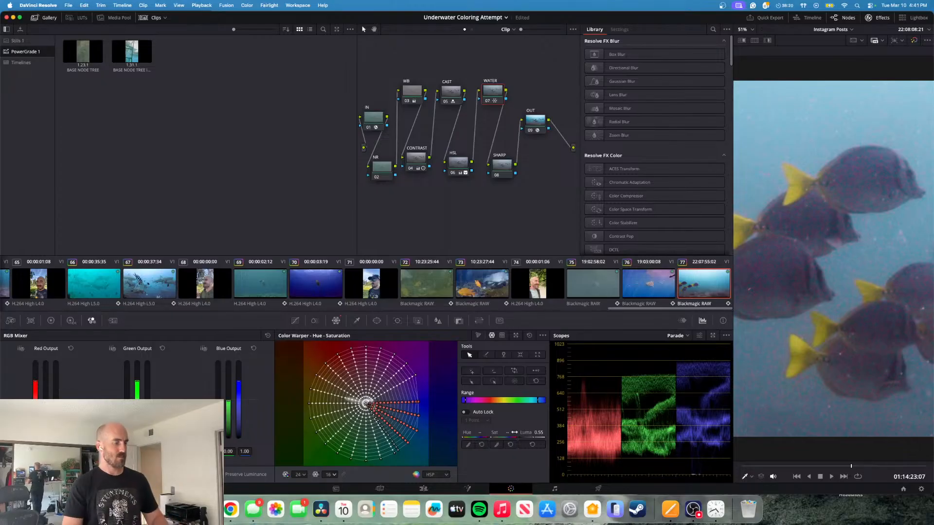
- Play the clip back to 01:14:22:22 and fine-tune the water's saturation and hue there
key("space")
key("j")
key("space")
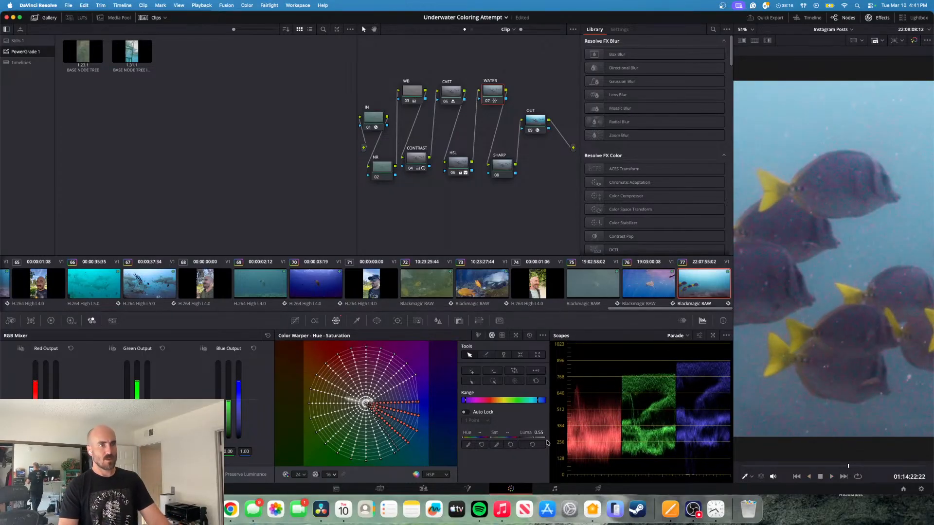
left_click_drag(507, 432, 508, 433)
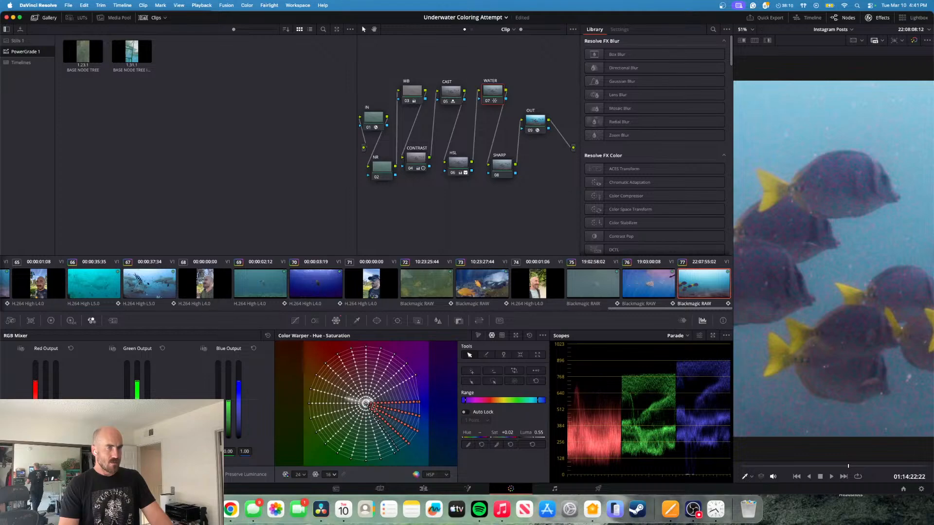
left_click_drag(508, 432, 480, 436)
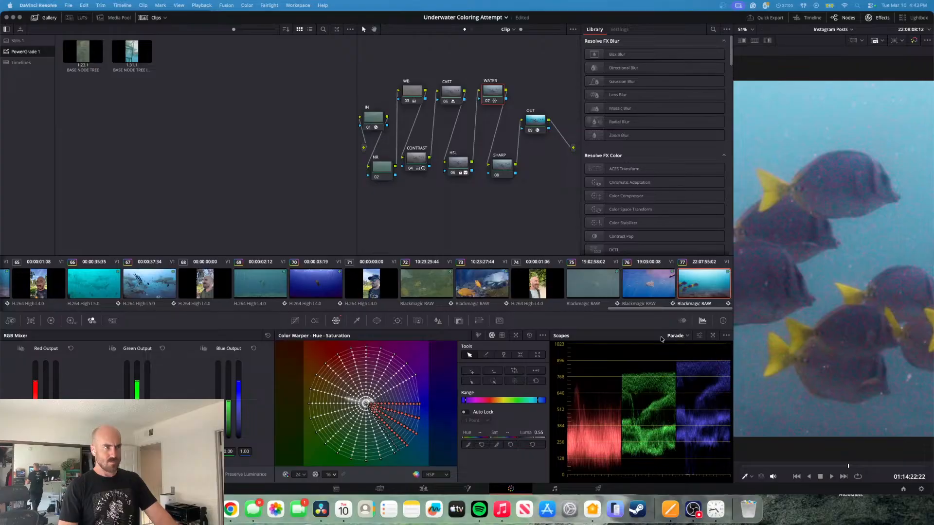
- Add a circular window to the NR node and enlarge it slightly around the upper fish
left_click(377, 168)
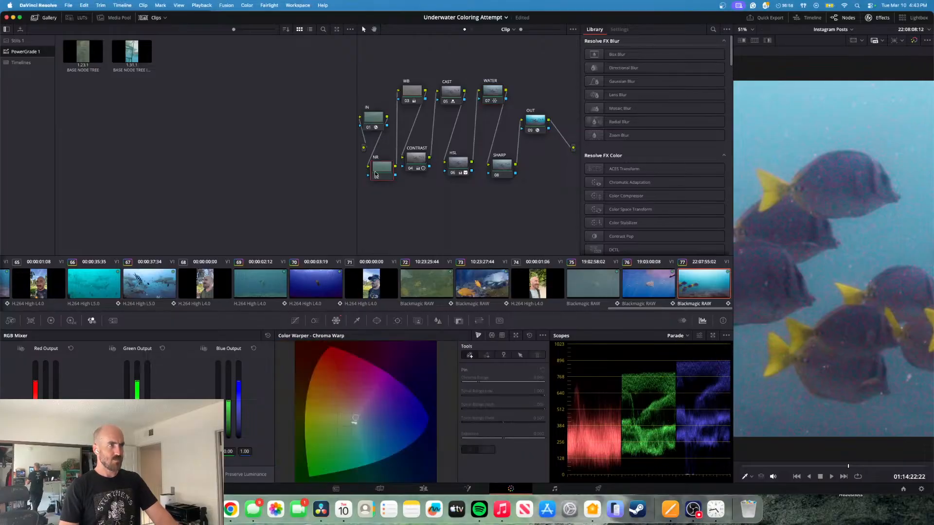
left_click(377, 321)
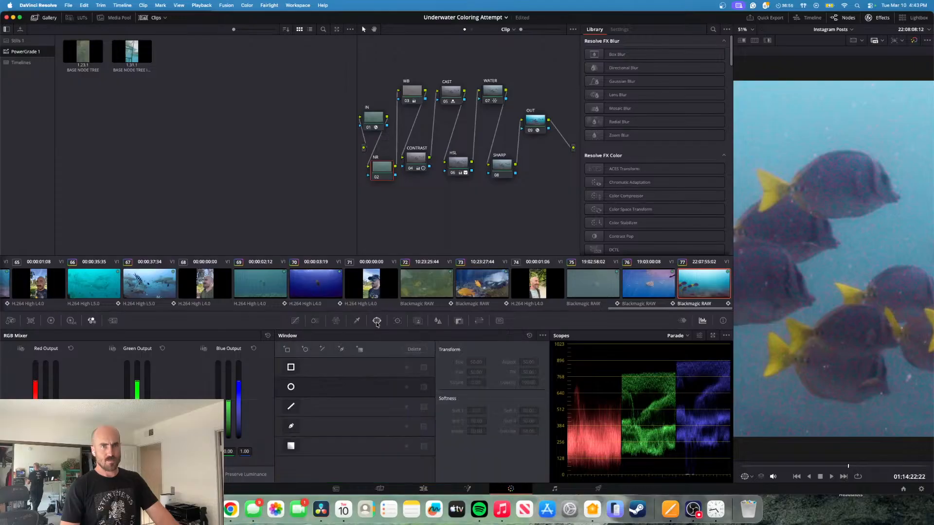
left_click(291, 387)
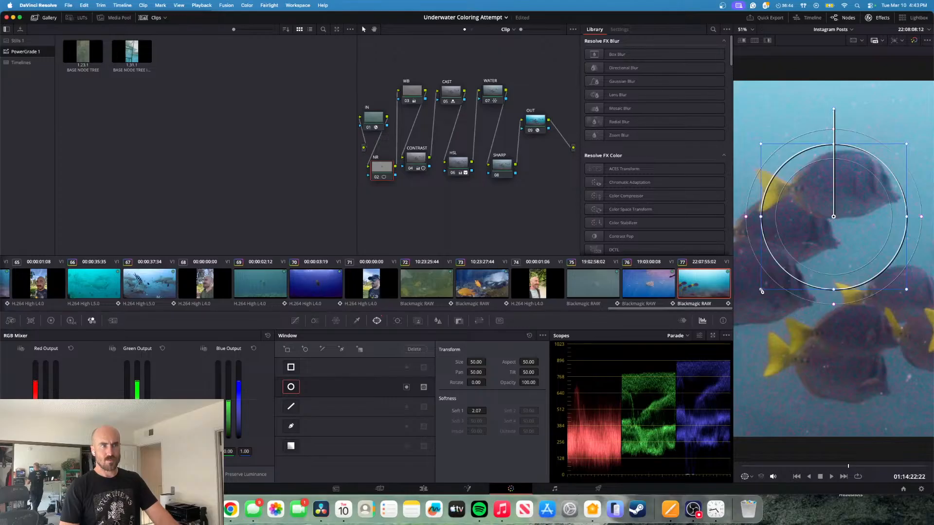
left_click_drag(762, 290, 756, 297)
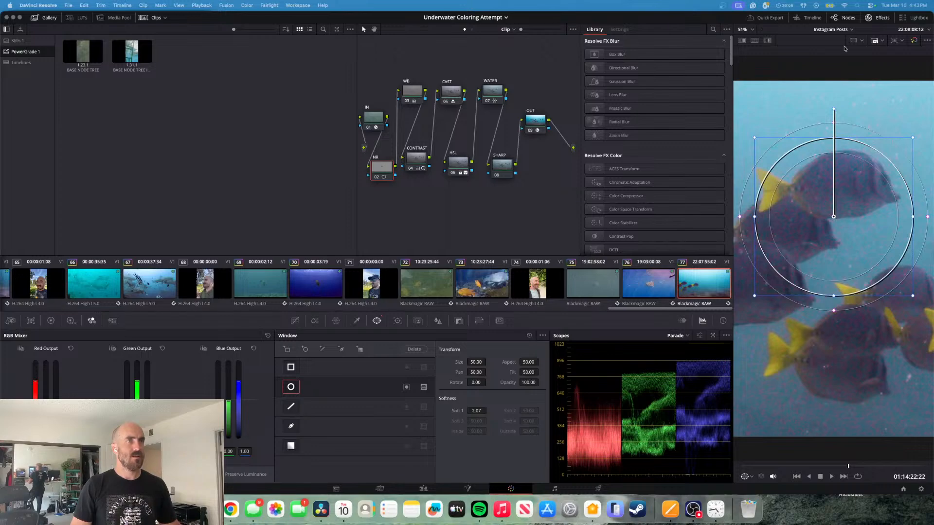
- Search the effects library for "noi", try Noise Reduction on the NR node, and reset the node's grade
left_click(880, 18)
left_click(880, 18)
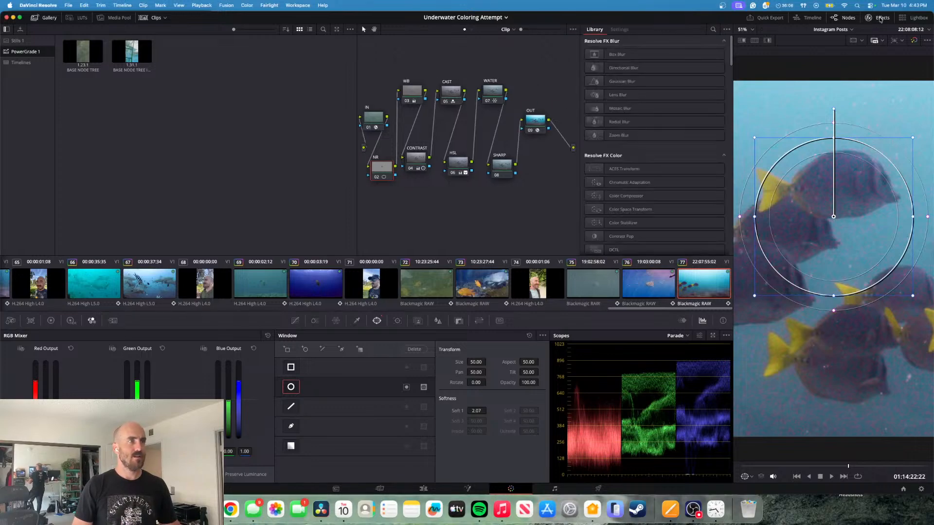
left_click(713, 30)
type("noi")
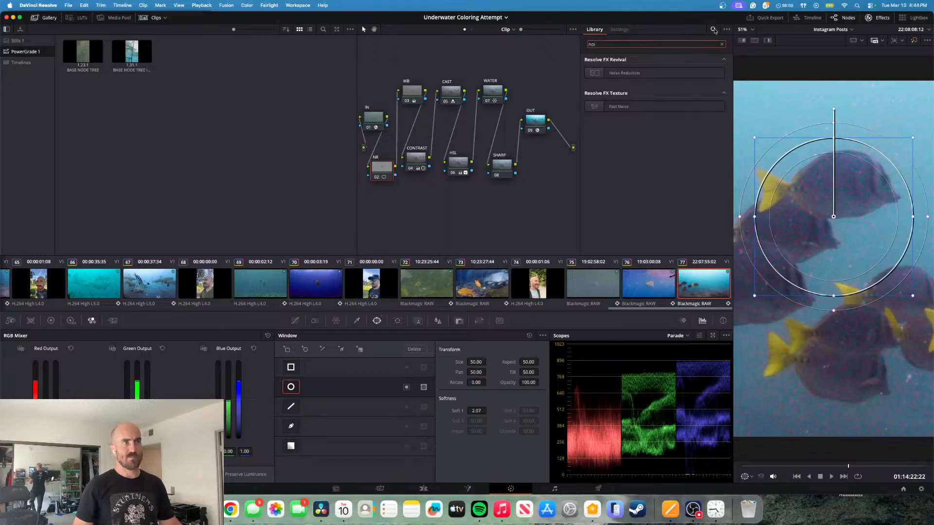
left_click(647, 74)
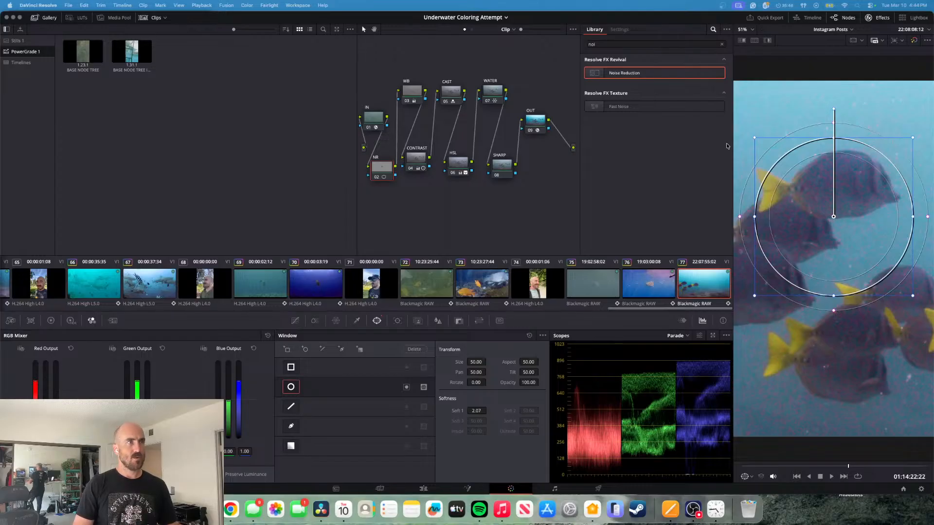
left_click_drag(623, 72, 393, 174)
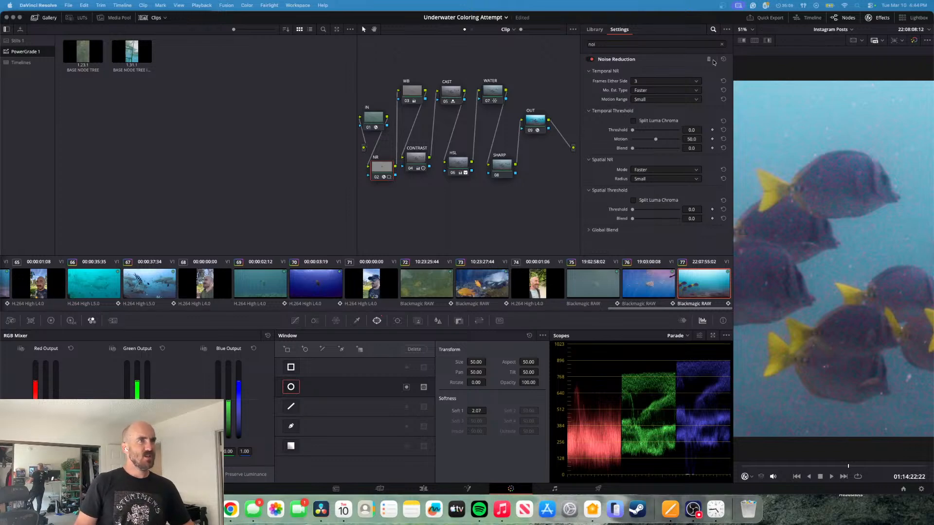
right_click(384, 176)
left_click(408, 179)
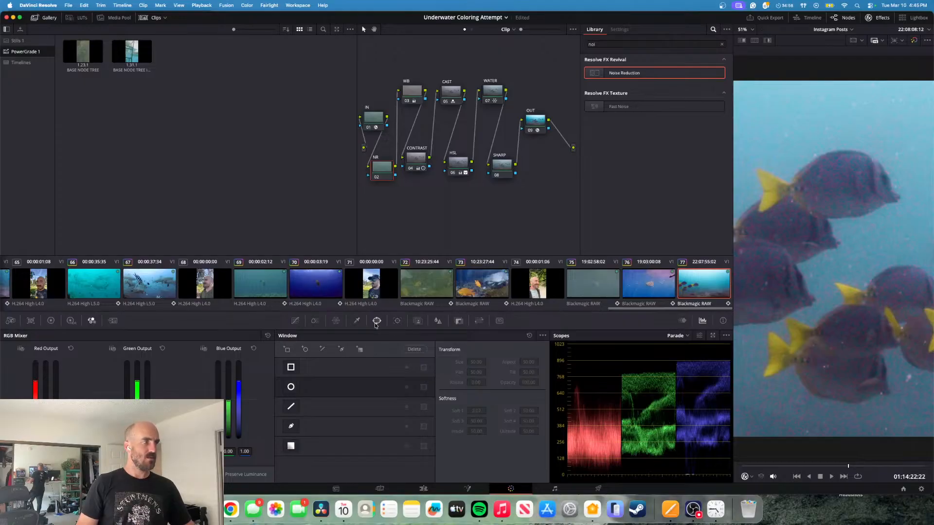
- Toggle the default circular window on the NR node and try to delete it
left_click(290, 387)
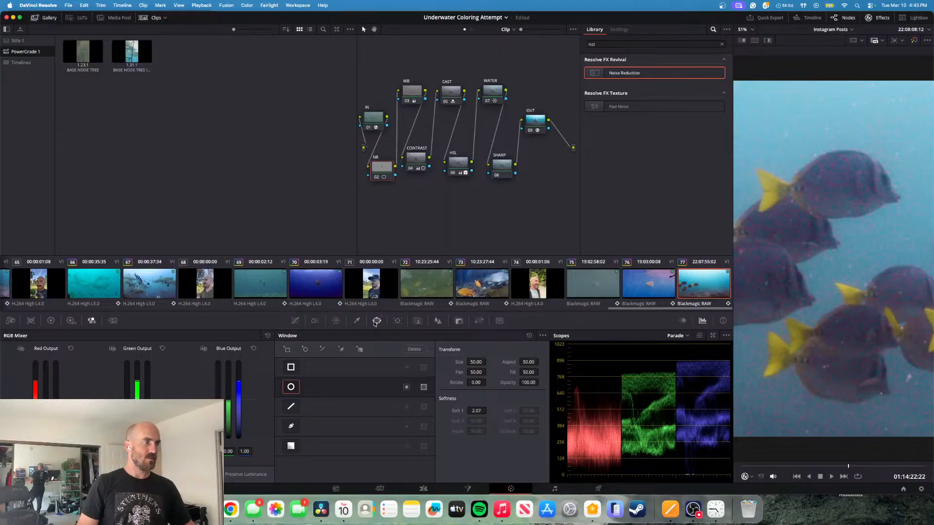
left_click(289, 388)
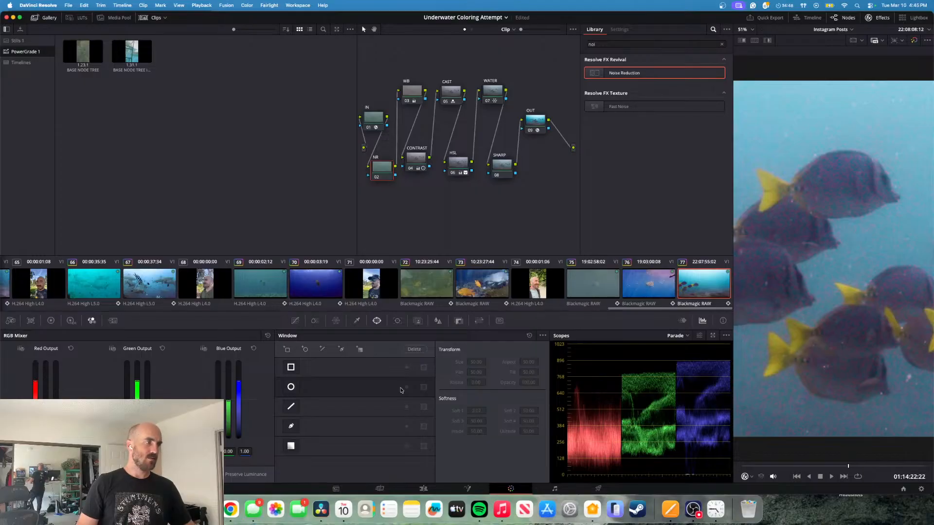
left_click(290, 387)
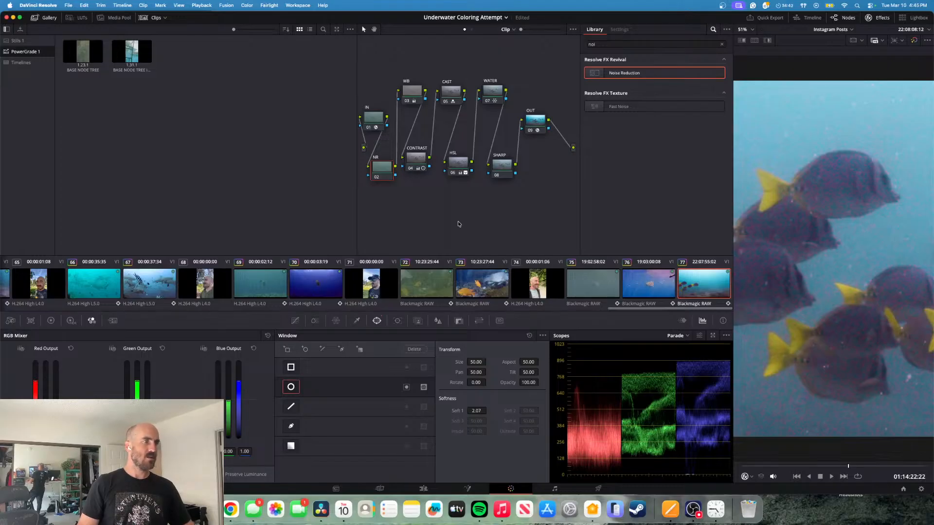
left_click(420, 349)
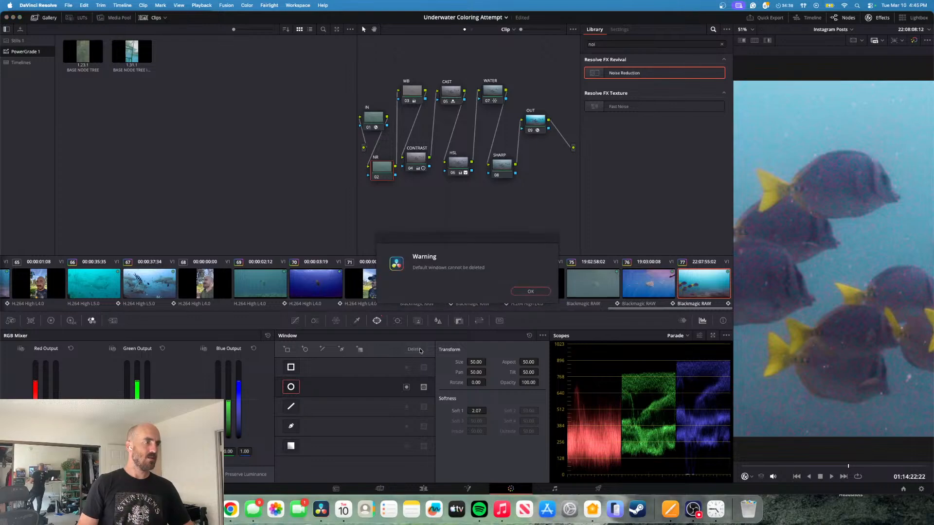
left_click(530, 292)
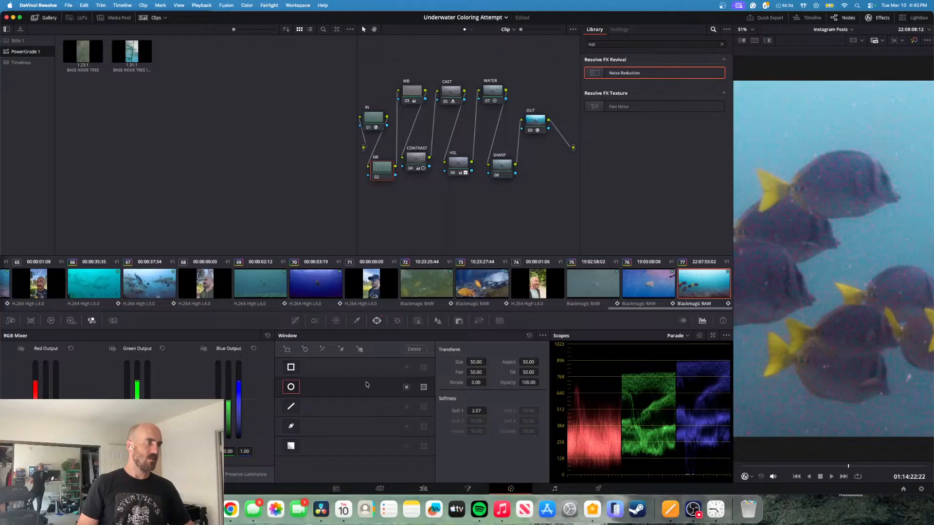
left_click(292, 387)
left_click(291, 388)
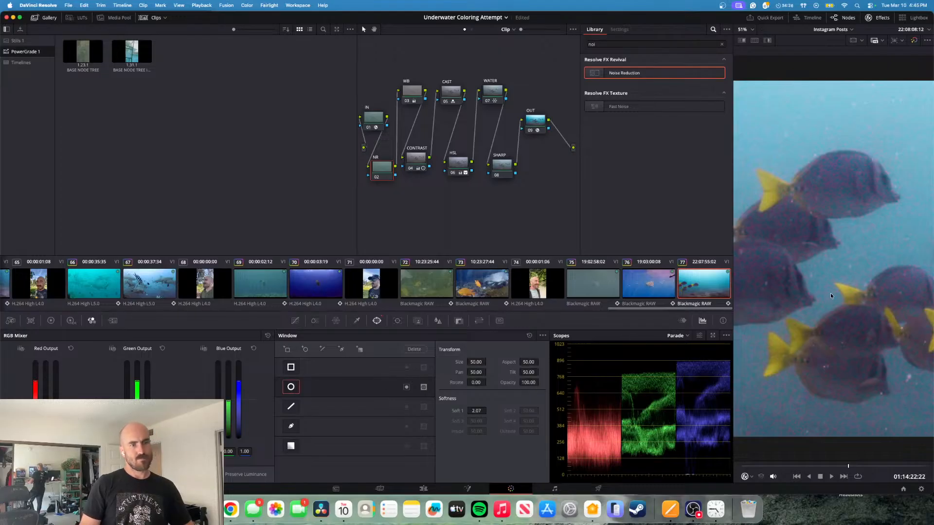
left_click(406, 389)
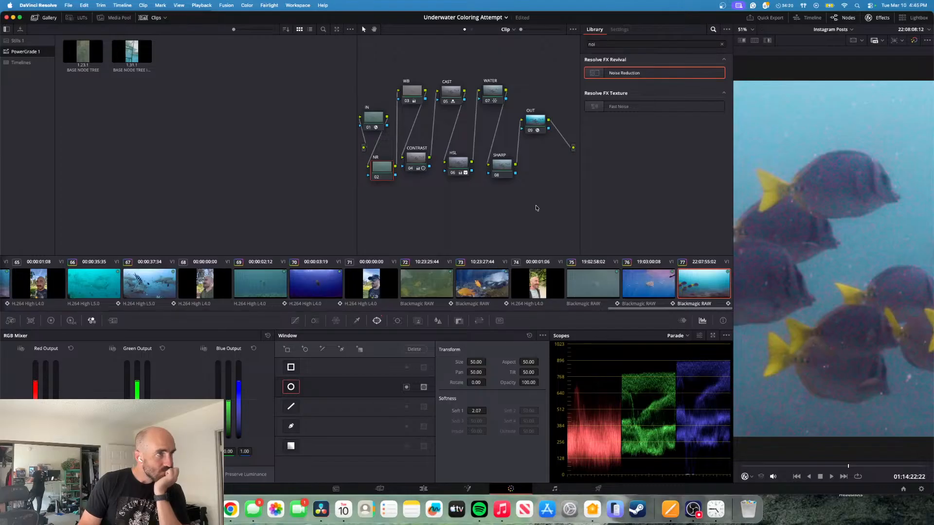
- Try Noise Reduction and an additional circular window on the NR node, and reset the node's windows and grade
left_click_drag(627, 74, 384, 169)
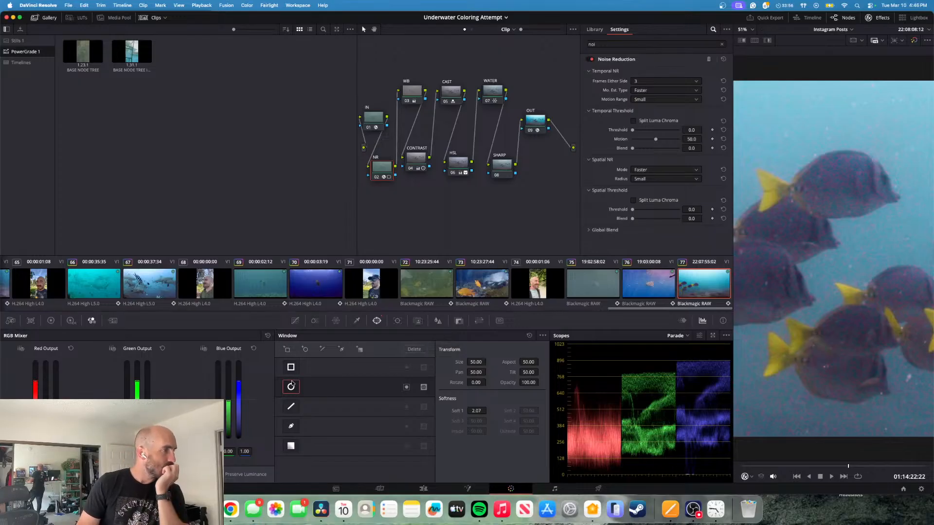
left_click(305, 350)
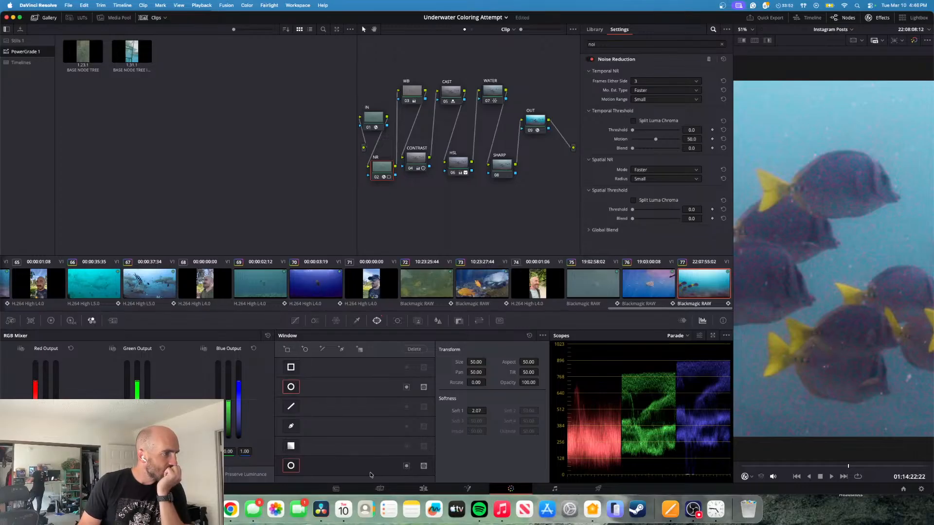
left_click(291, 470)
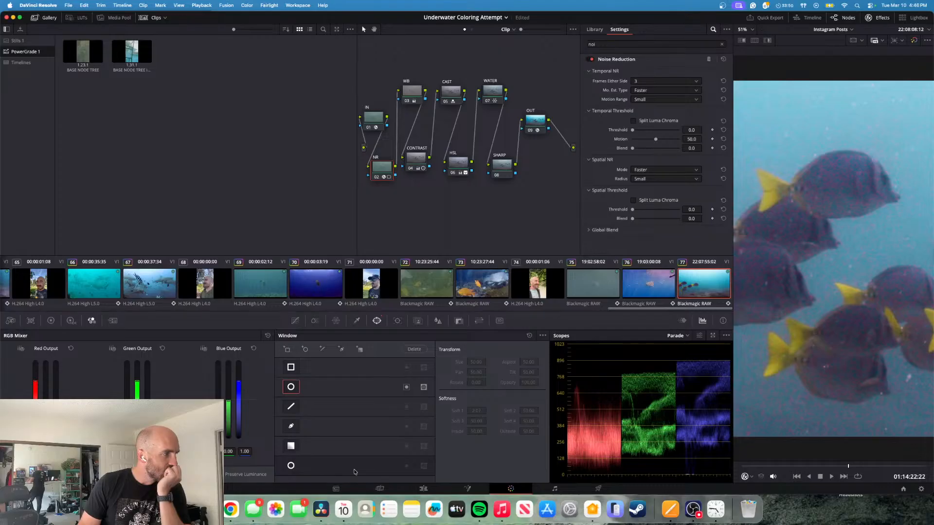
left_click(292, 387)
left_click(291, 386)
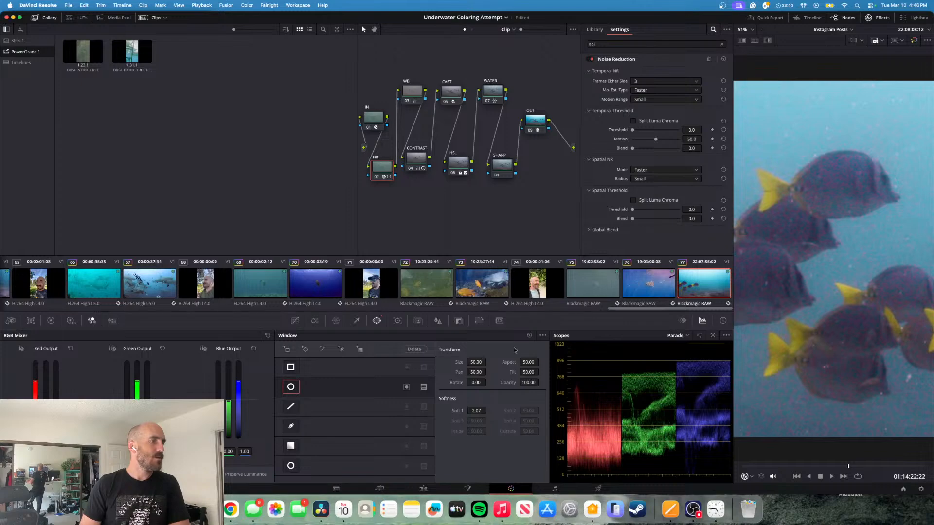
left_click(529, 336)
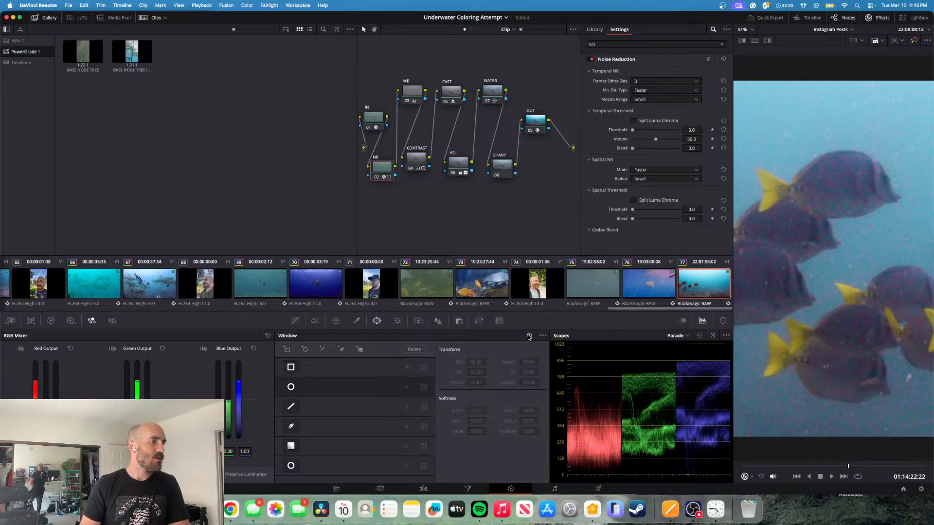
right_click(386, 171)
left_click(402, 176)
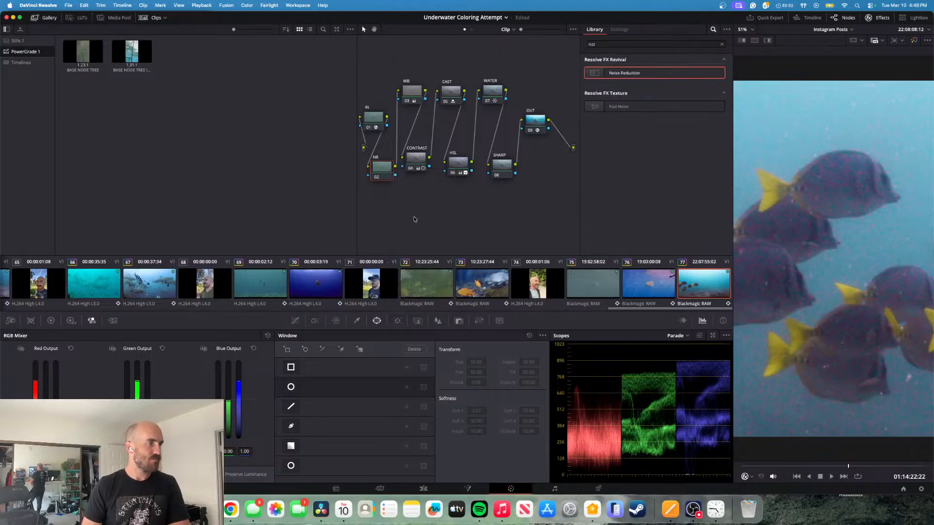
- Enable the default circular window on the NR node and apply the Noise Reduction effect to the node
left_click(292, 391)
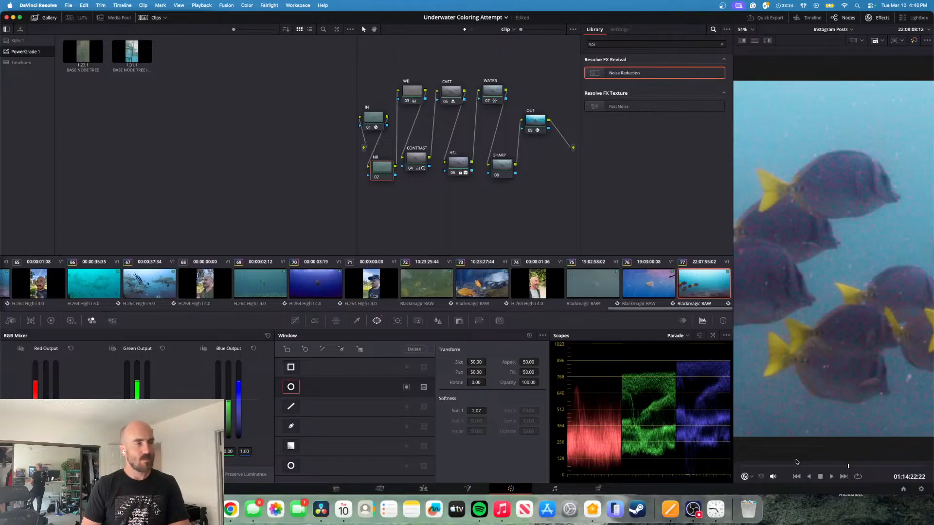
left_click(294, 320)
left_click(377, 320)
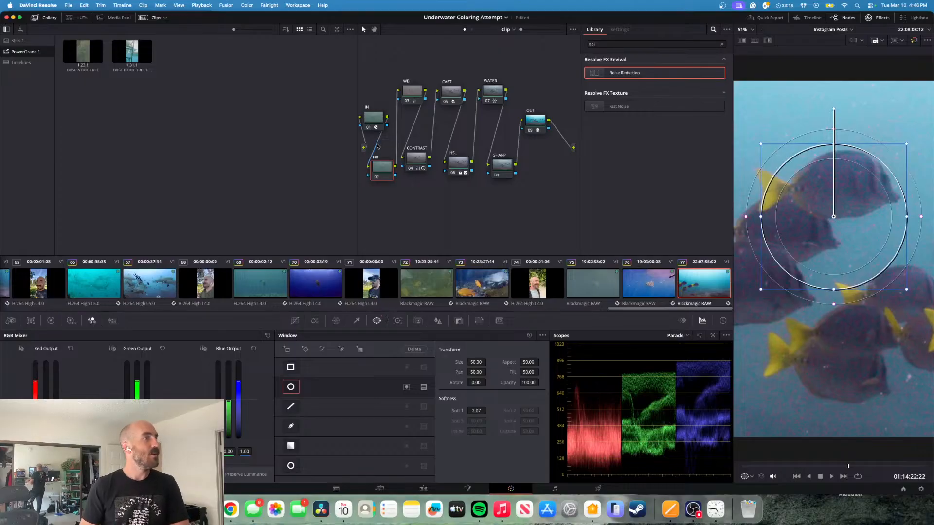
left_click_drag(624, 73, 389, 170)
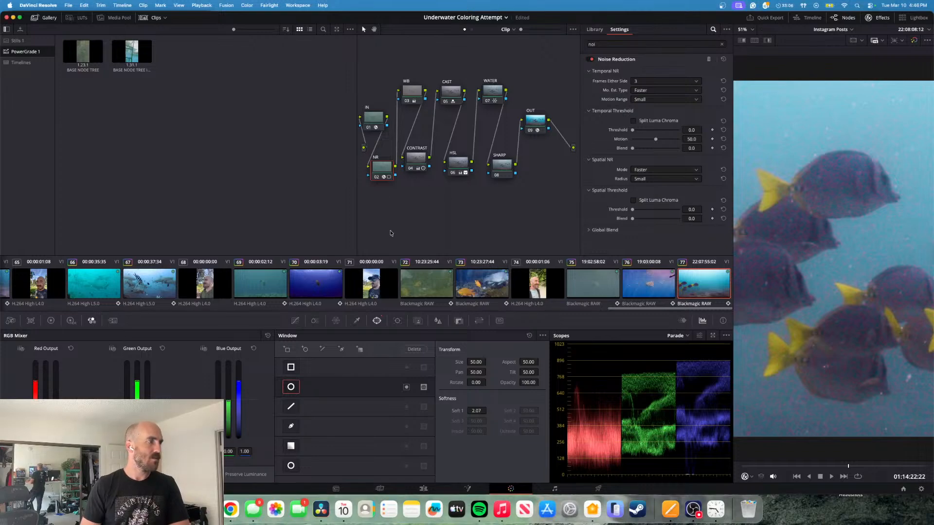
- Show the circular window's outline, move it down to about tilt 48.82 between the fish, and enlarge it slightly
left_click(295, 321)
left_click(377, 321)
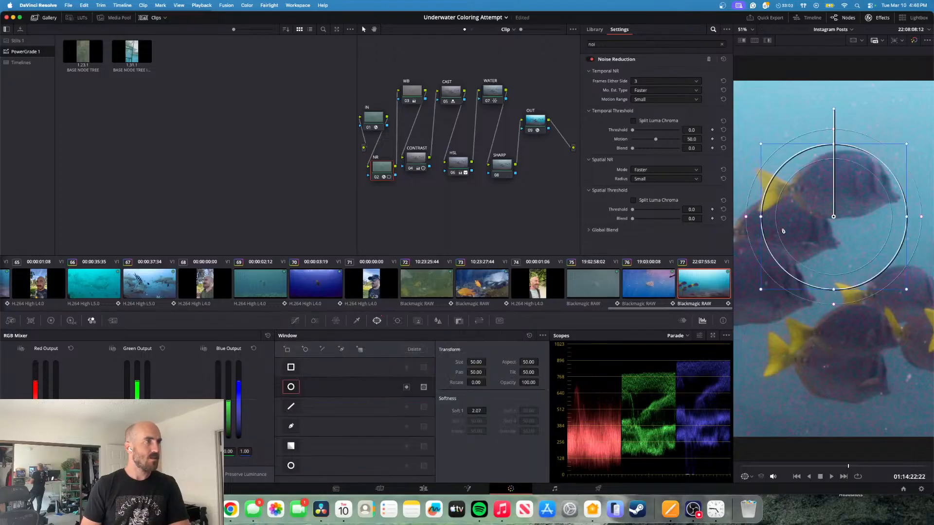
left_click_drag(843, 228, 838, 272)
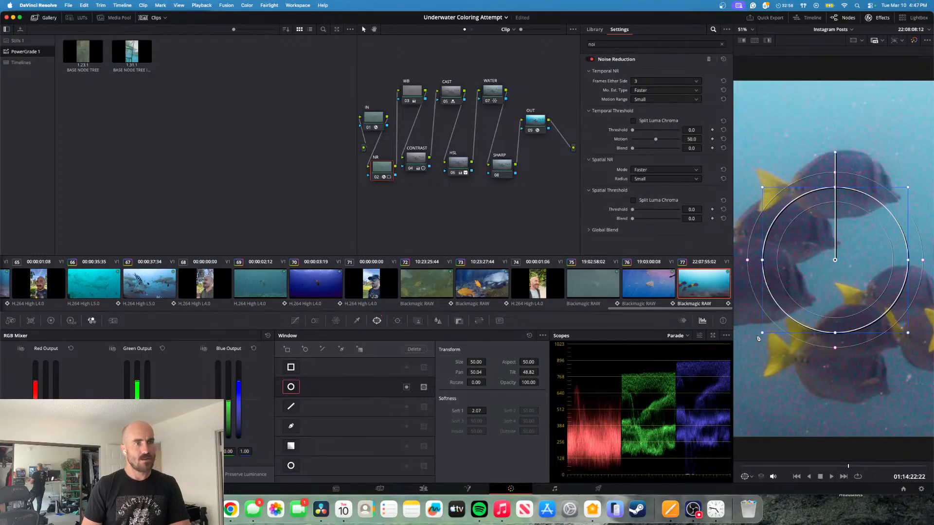
left_click_drag(762, 333, 777, 356)
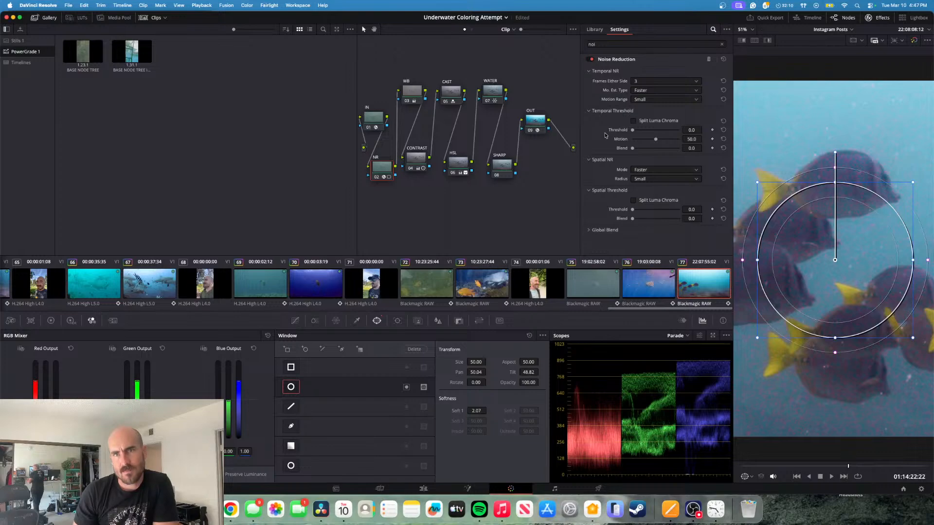
- Enable Split Luma Chroma for the temporal and spatial thresholds, and set the temporal luma threshold to 0.8 after trying 100
left_click(633, 121)
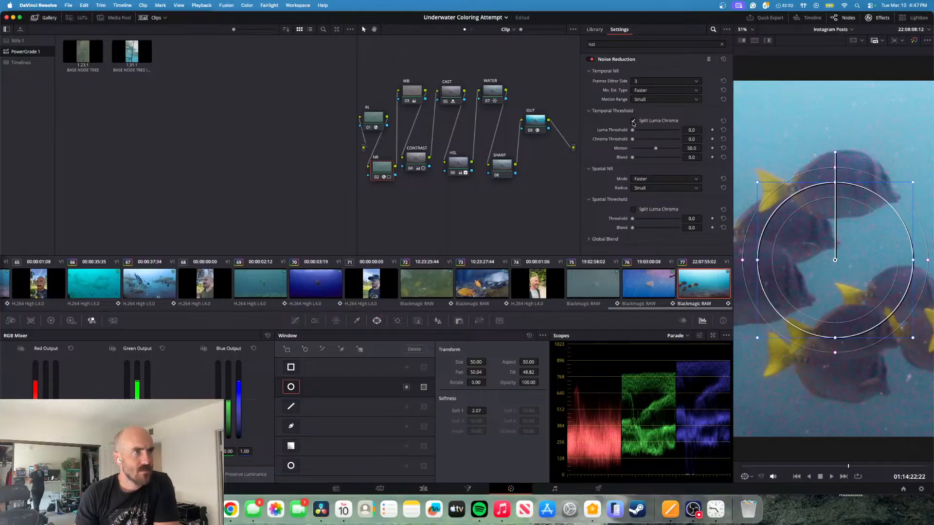
left_click(633, 210)
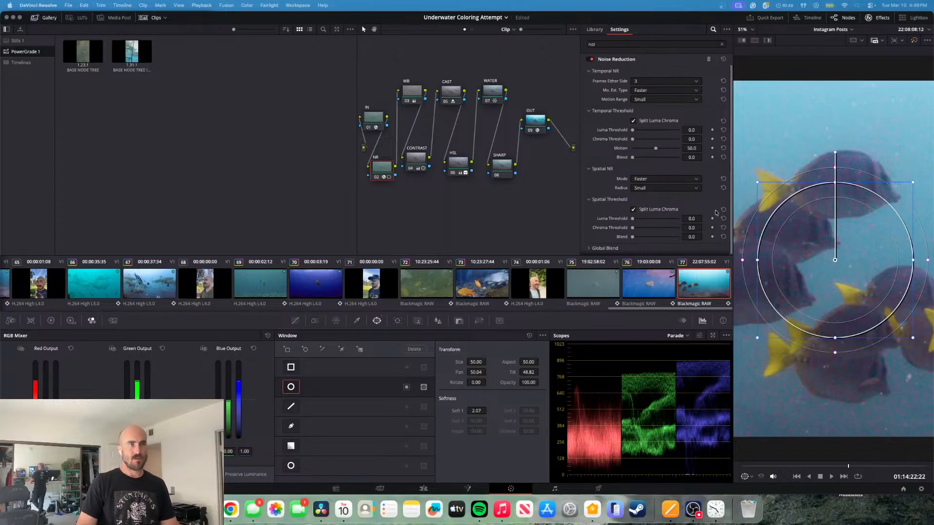
left_click_drag(633, 130, 615, 147)
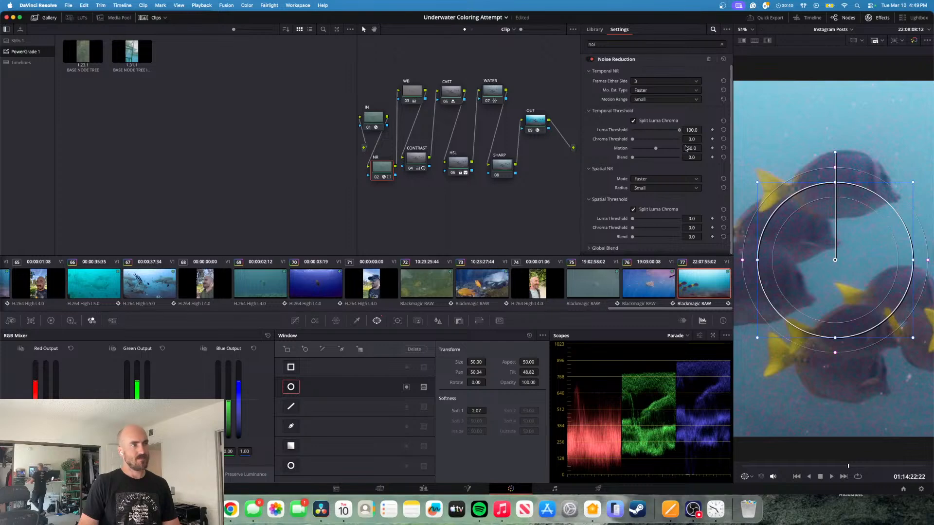
left_click_drag(686, 148, 607, 147)
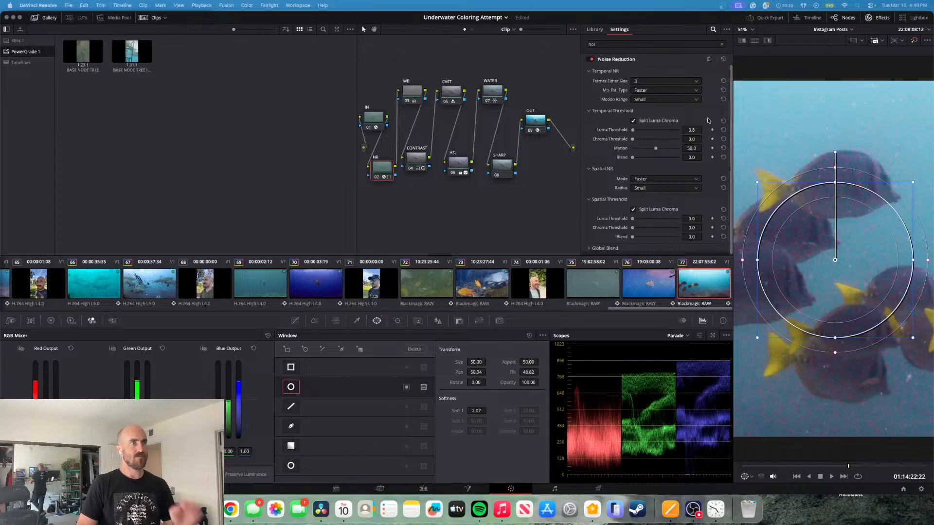
- Set an unsplit temporal threshold of 5.4 and enlarge the circular window to span the full height of the frame
left_click(632, 121)
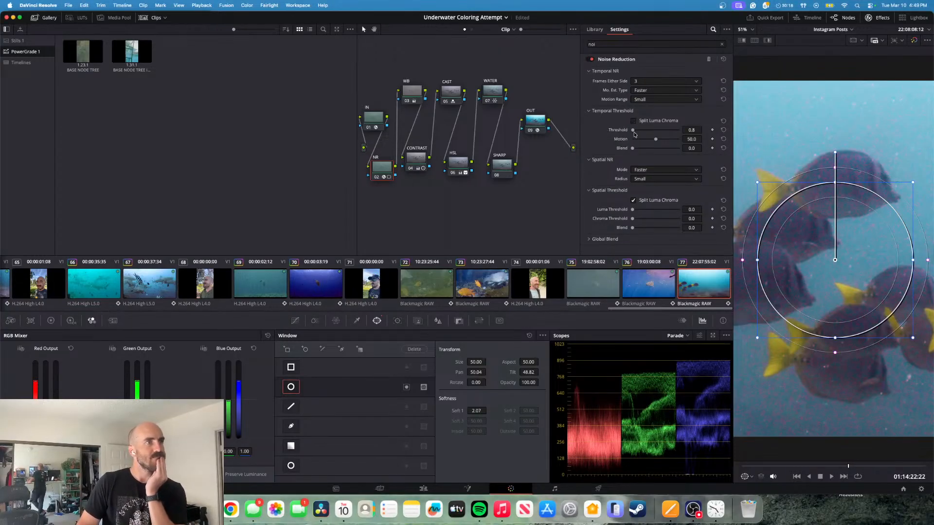
mouse_move(633, 130)
left_mouse_down()
mouse_move(707, 136)
mouse_move(638, 147)
mouse_move(661, 144)
mouse_move(656, 132)
mouse_move(606, 132)
mouse_move(635, 131)
left_mouse_up()
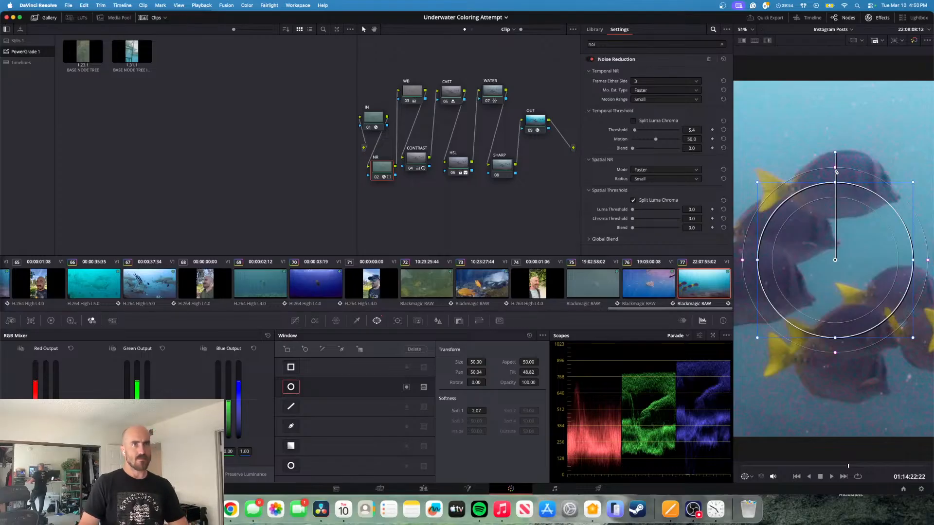
left_click_drag(913, 183, 933, 62)
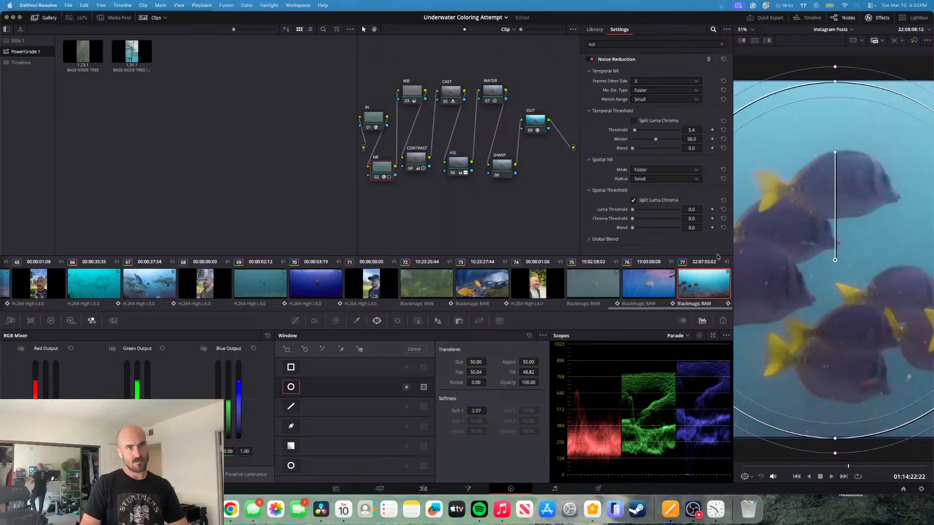
- Compare the noise reduction with the temporal threshold at 100 and at 0
left_click(635, 130)
left_click_drag(634, 131, 705, 137)
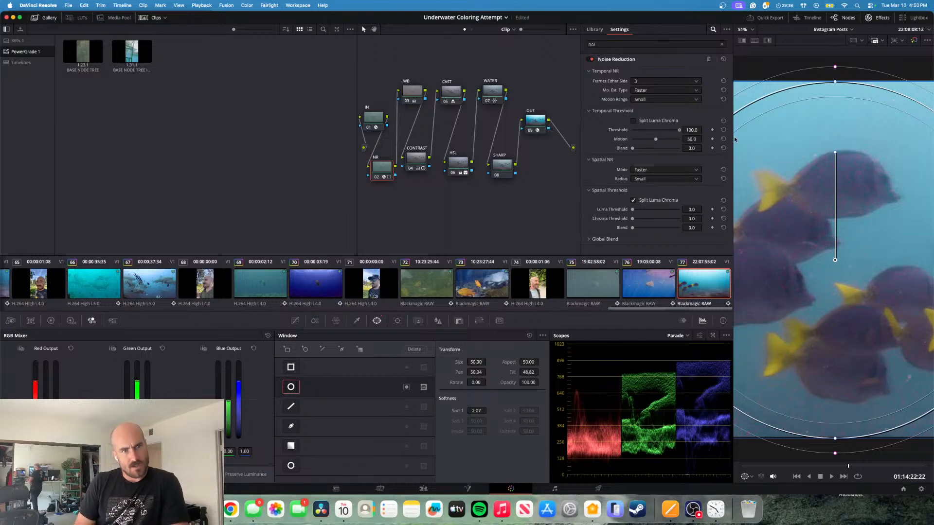
left_click_drag(670, 136, 631, 137)
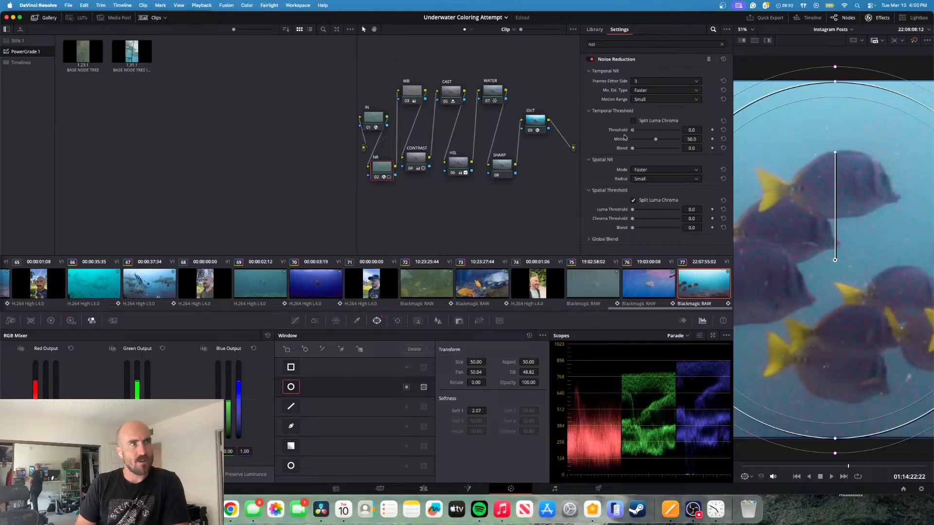
- Split the temporal threshold into luma and chroma again, with luma at 3.1 and chroma at 2.3, keeping the spatial radius Small
left_click(633, 121)
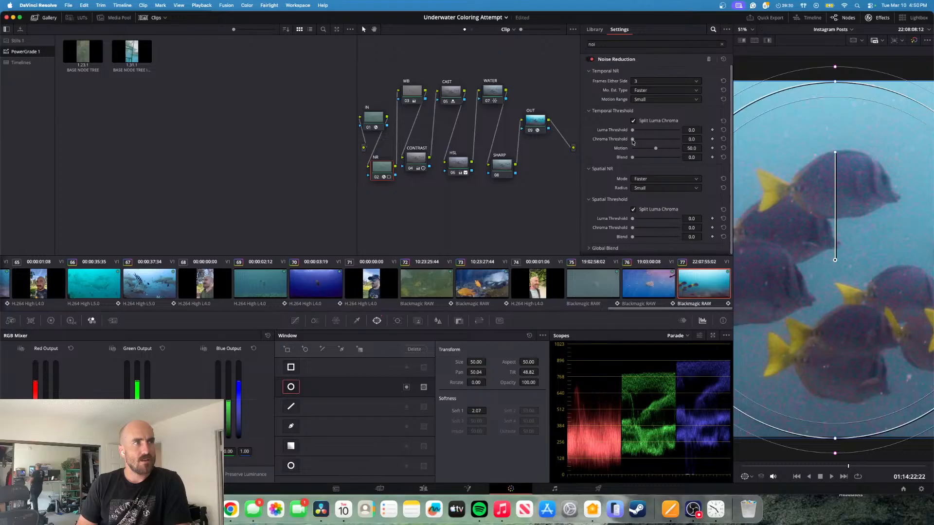
mouse_move(635, 140)
left_mouse_down()
mouse_move(701, 142)
mouse_move(626, 144)
mouse_move(633, 142)
left_mouse_up()
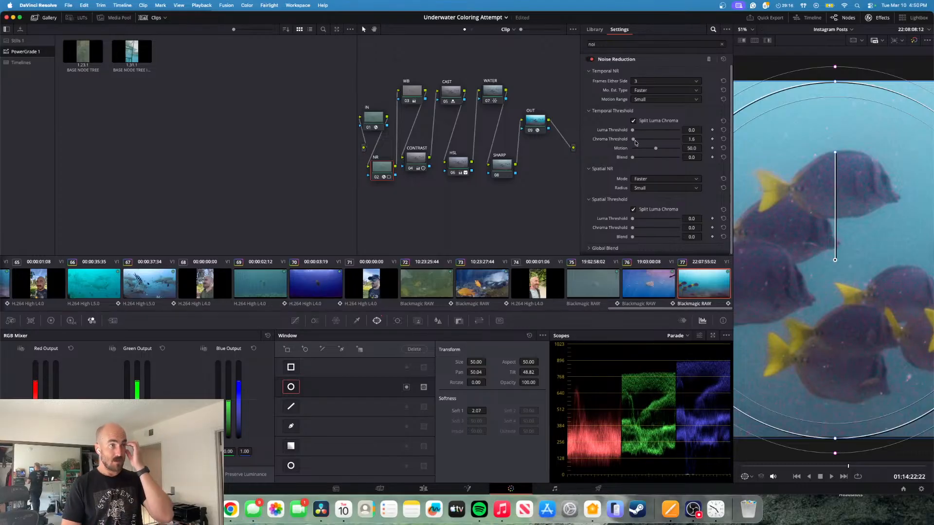
left_click_drag(632, 130, 634, 130)
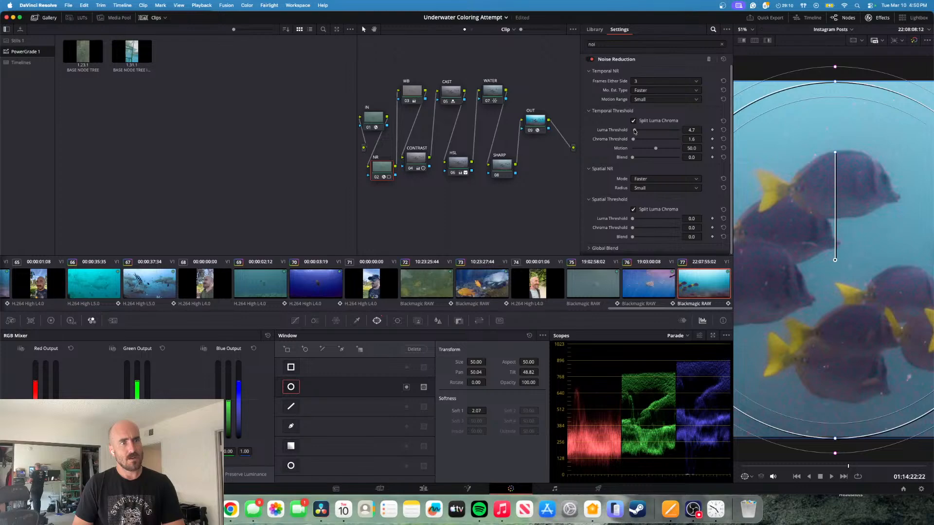
left_click_drag(633, 139, 634, 142)
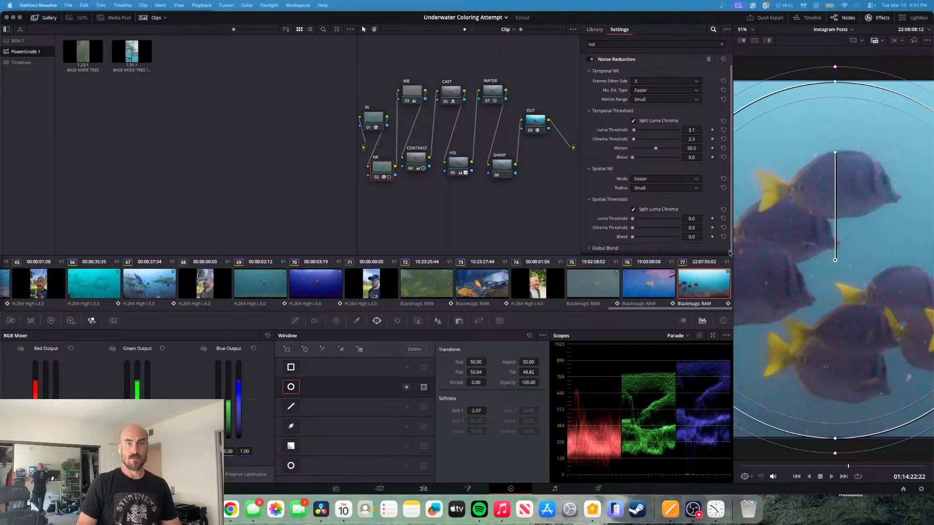
left_click(662, 189)
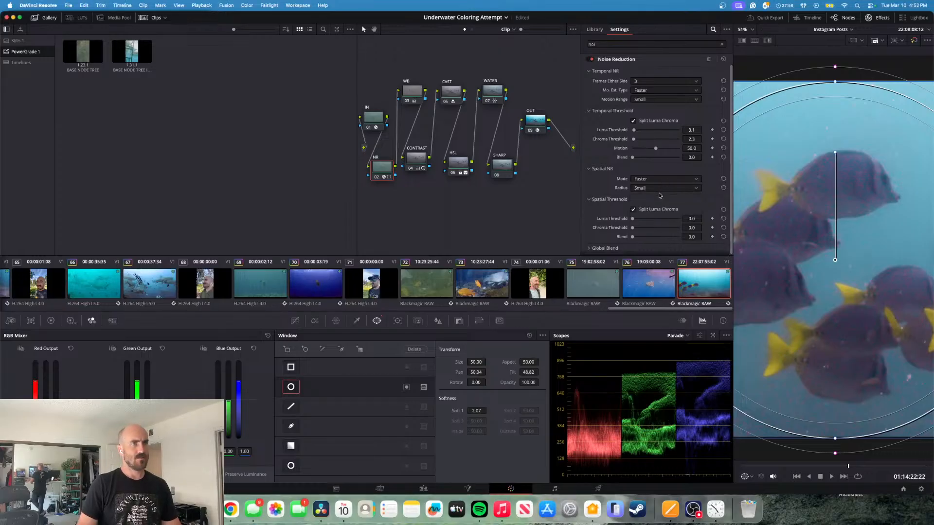
- Reduce the circular window's softness to 1.25 and move it to about pan 49.85, tilt 48.33
left_click_drag(834, 66, 836, 74)
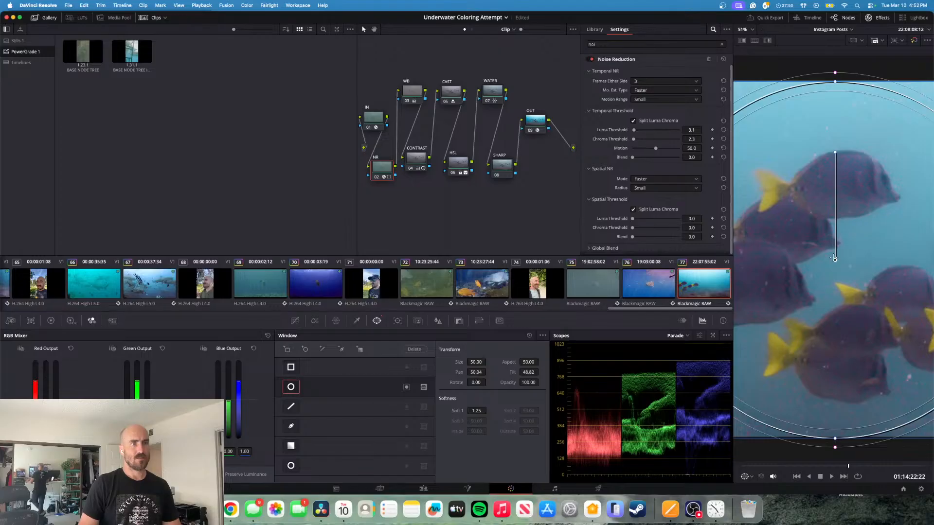
left_click_drag(844, 260, 828, 278)
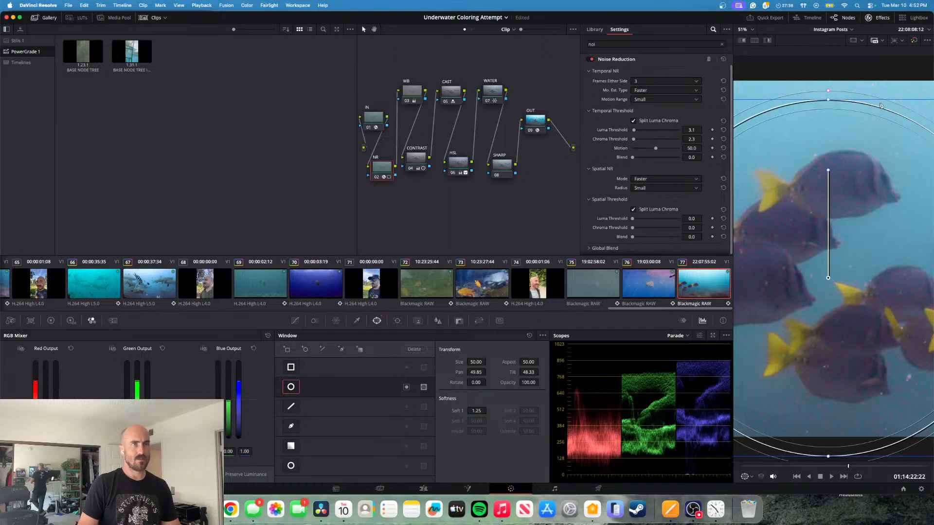
- Reshape the circular window into a tall oval with aspect 35.63, softness 2.95, pan 50.17 and tilt 48.38
left_click_drag(828, 279, 749, 271)
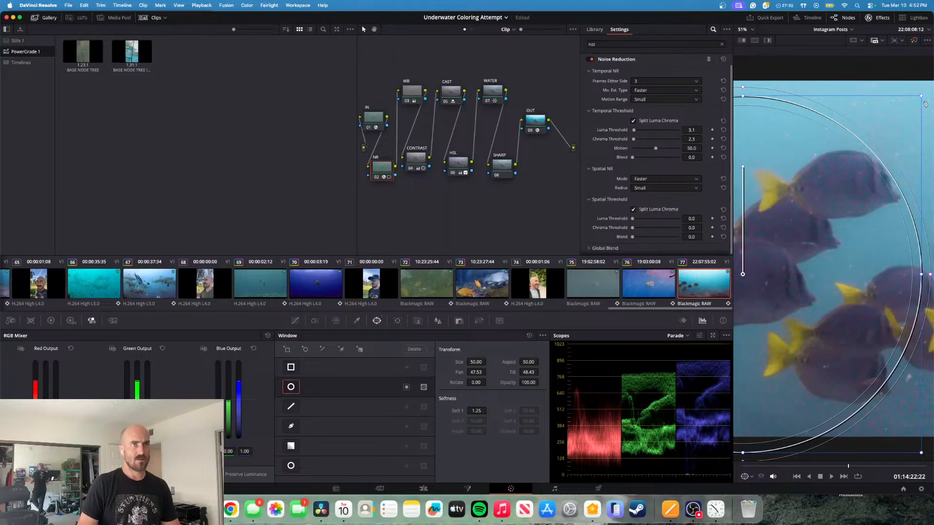
left_click_drag(921, 97, 873, 135)
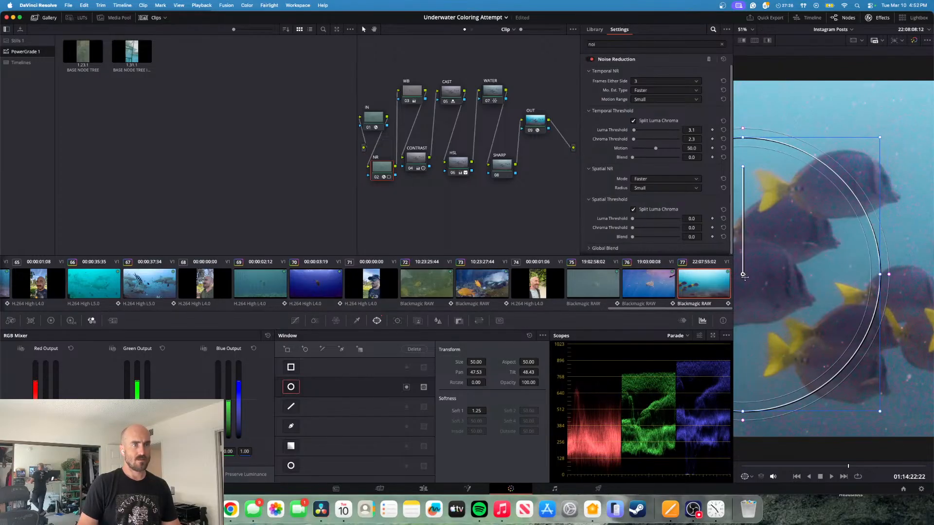
left_click_drag(747, 280, 833, 281)
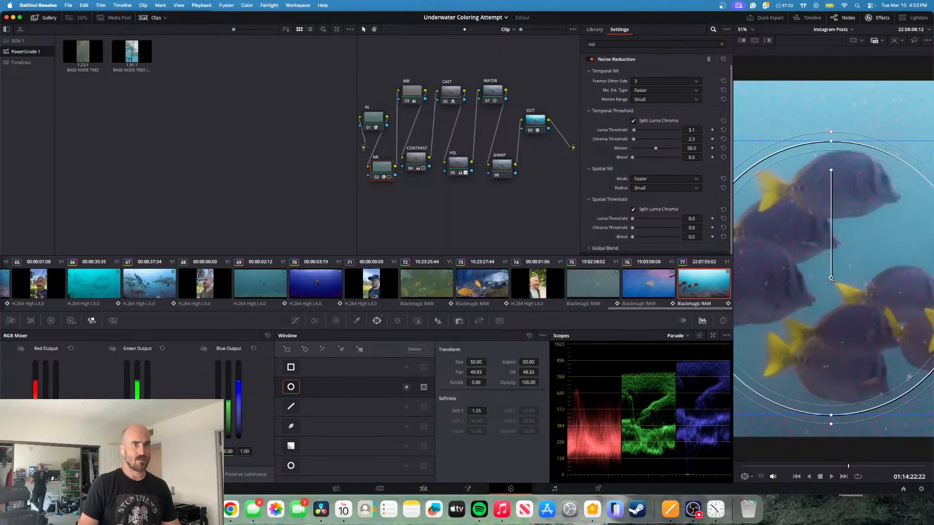
left_click_drag(831, 132, 832, 122)
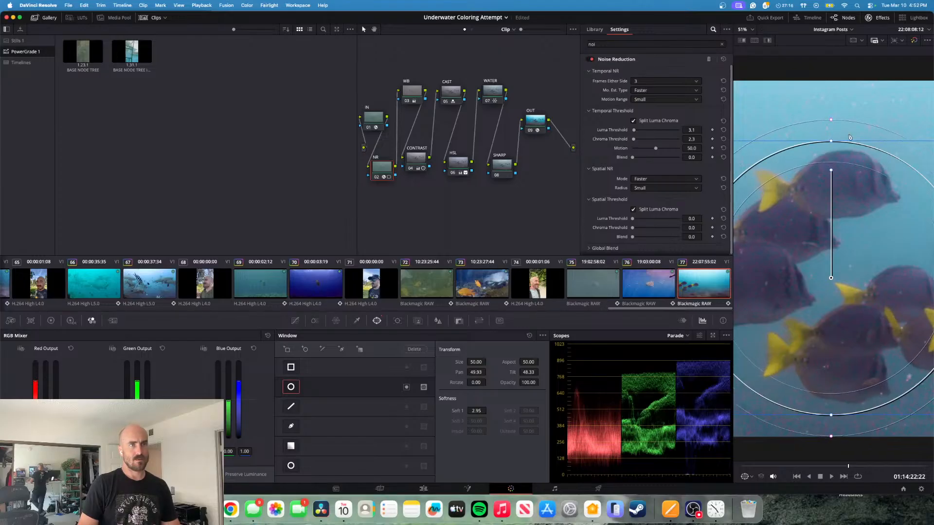
left_click_drag(832, 142, 837, 86)
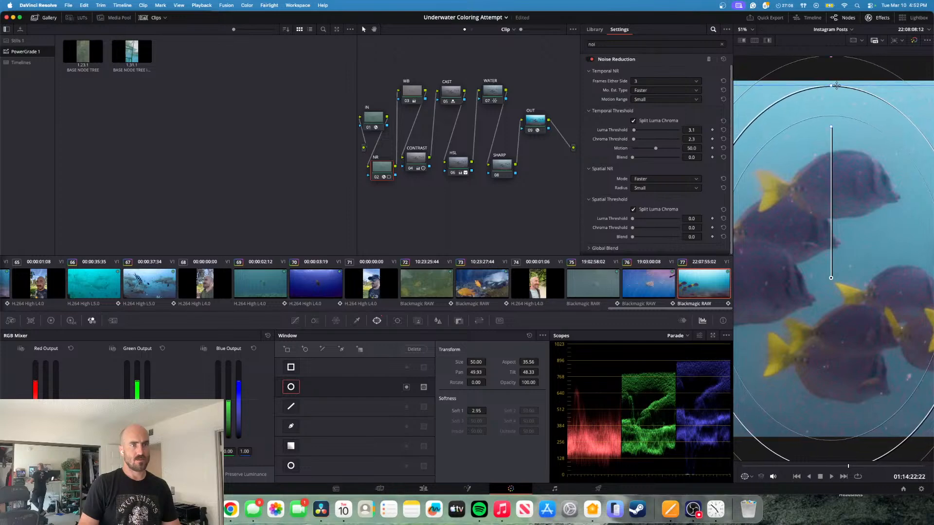
left_click_drag(831, 278, 840, 277)
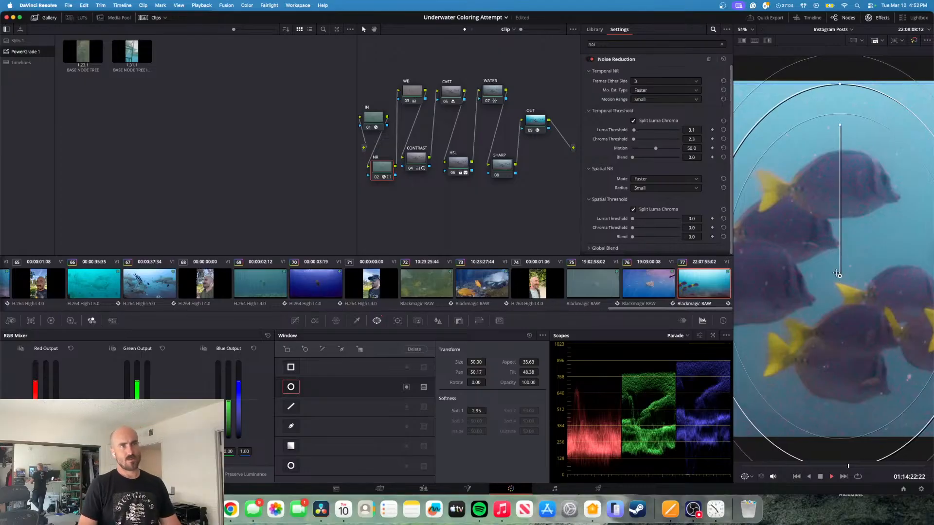
- Play the clip forward and in reverse to check the windowed noise reduction on the moving fish
key("space")
key("j")
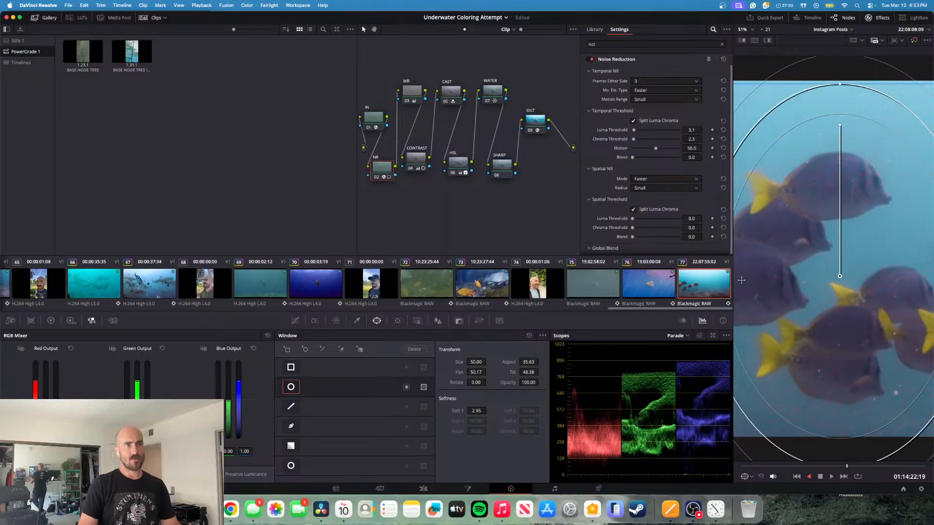
key("space")
key("space")
key("space")
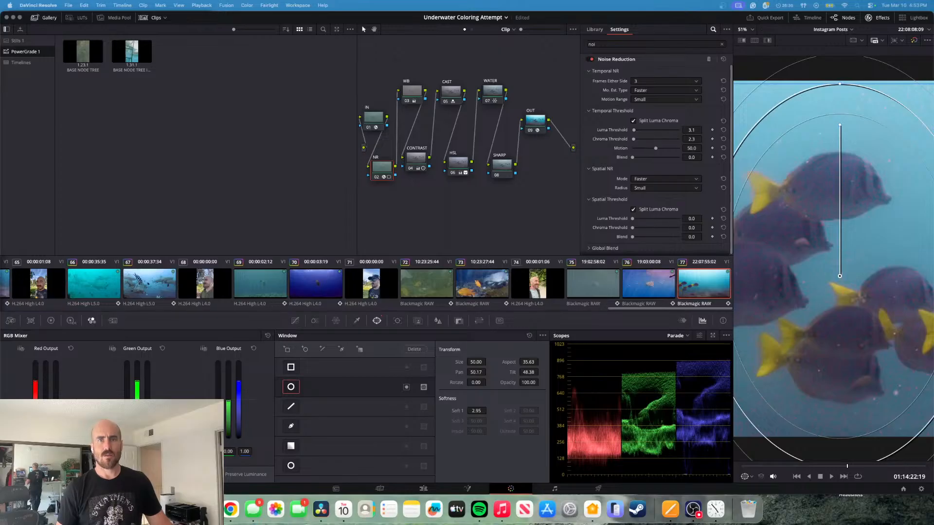
- Remove the Noise Reduction effect from the NR node and reset the node's grade, clearing its window
right_click(381, 170)
key("Escape")
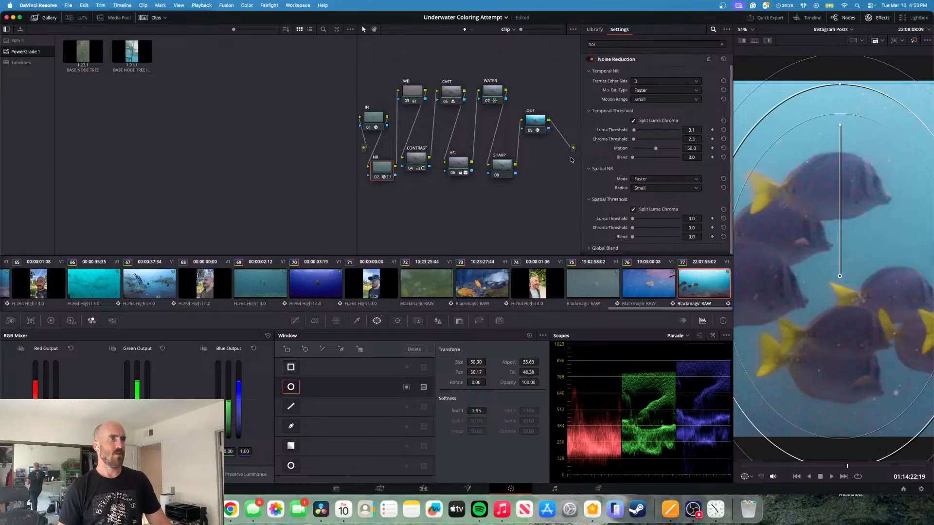
left_click(709, 59)
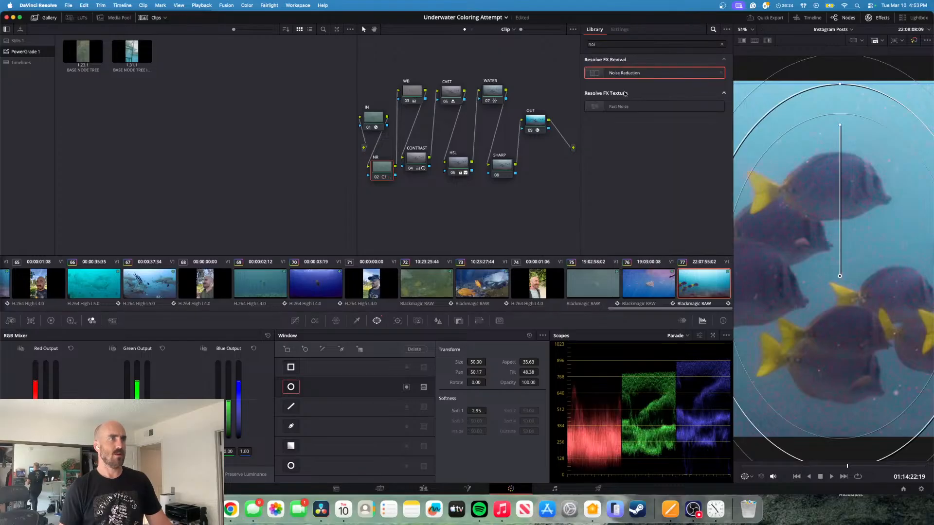
right_click(392, 174)
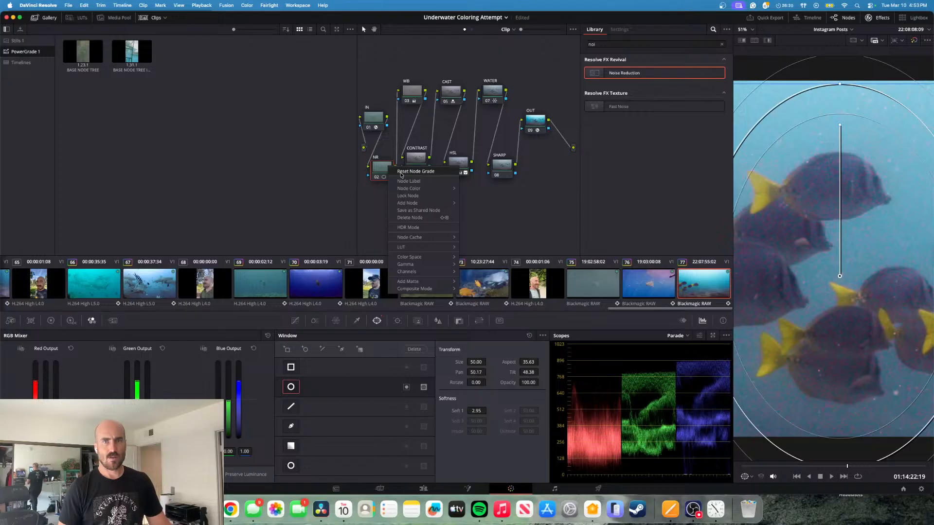
left_click(402, 172)
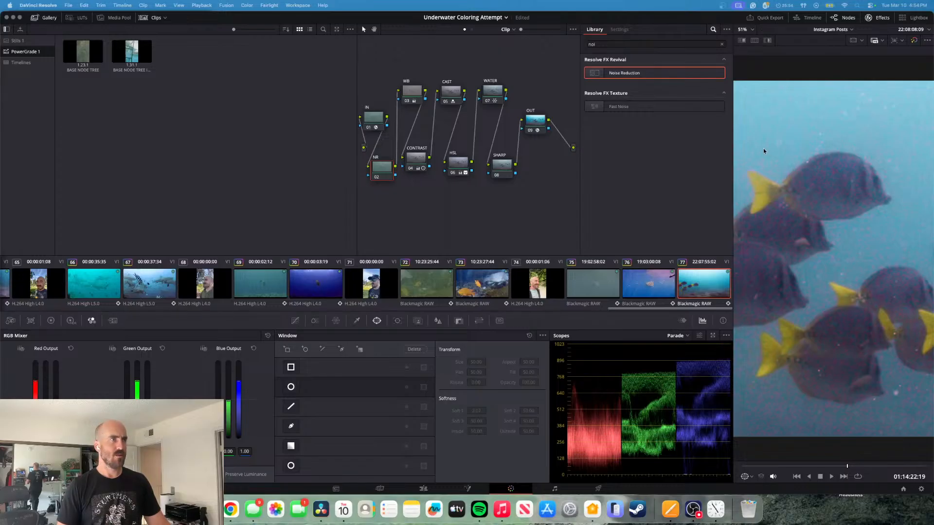
- Apply Noise Reduction to the whole frame on the NR node and set an unsplit temporal threshold of 4.7
left_click_drag(625, 73, 379, 172)
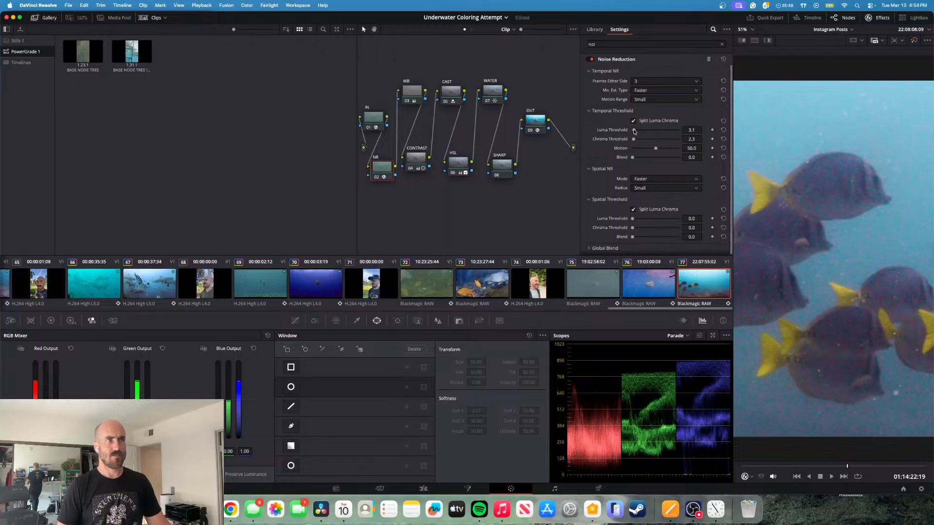
left_click_drag(633, 131, 692, 133)
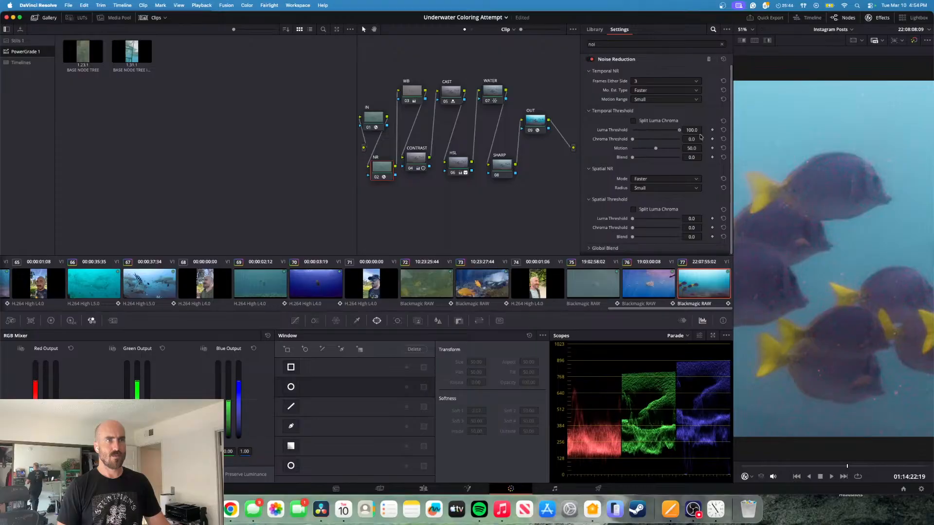
left_click(724, 130)
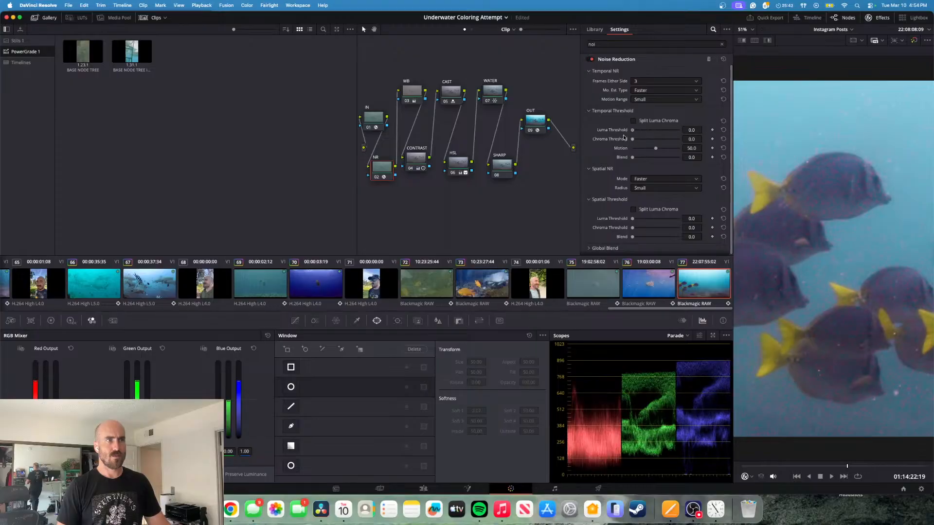
left_click(633, 121)
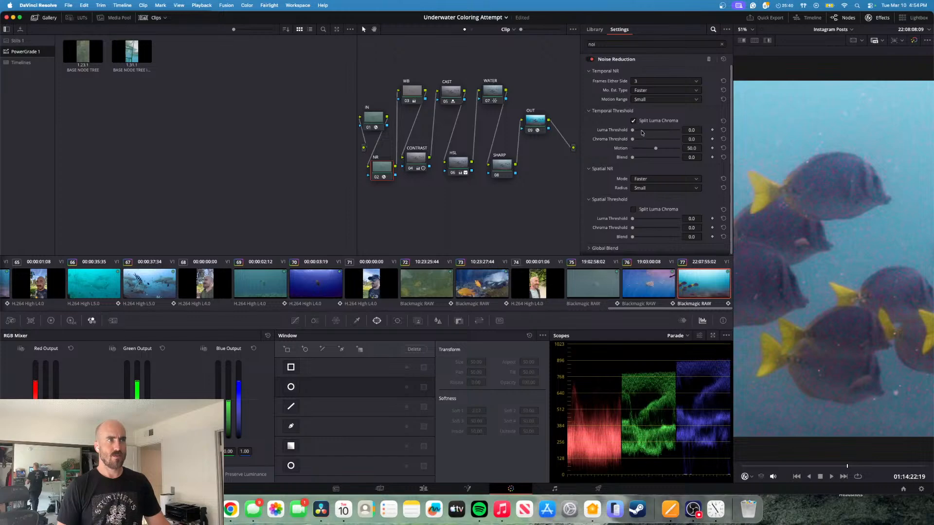
left_click_drag(633, 139, 634, 141)
left_click(633, 121)
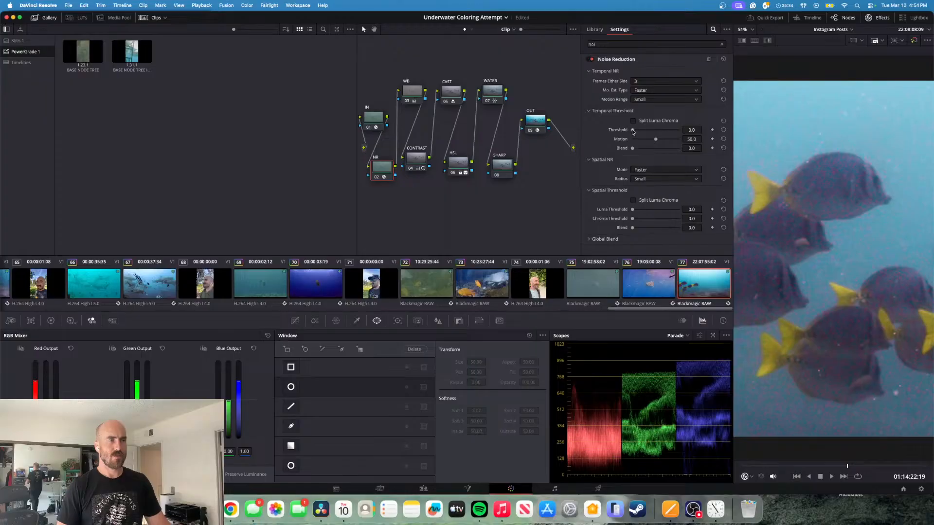
left_click_drag(632, 131, 635, 131)
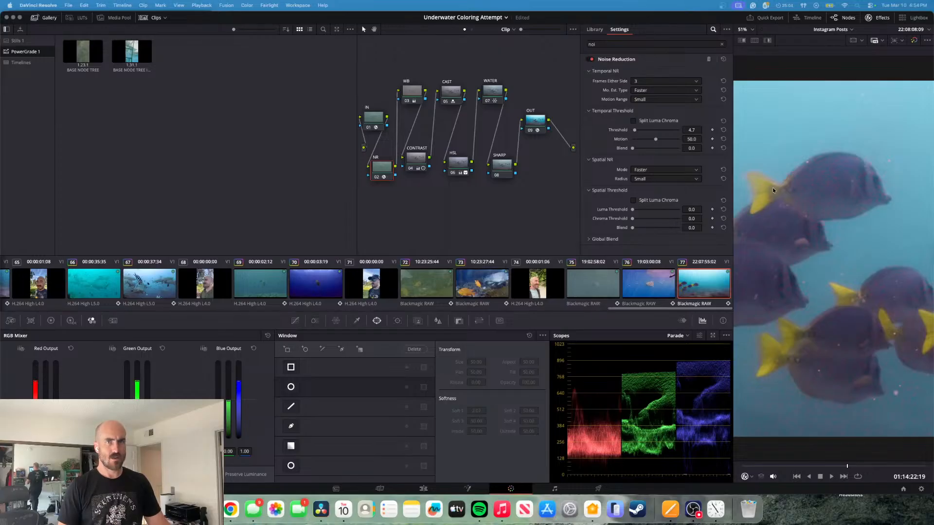
- Play the clip forward and in reverse to check the full-frame noise reduction
key("space")
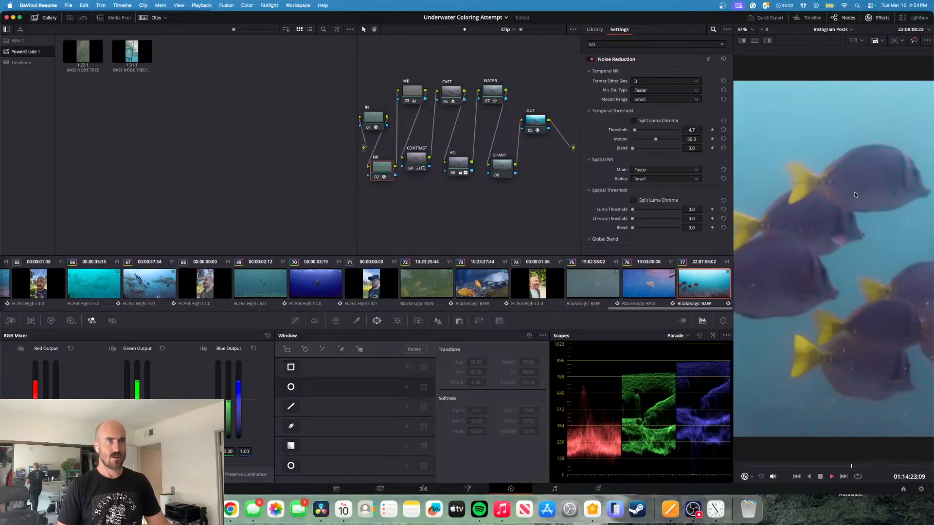
key("j")
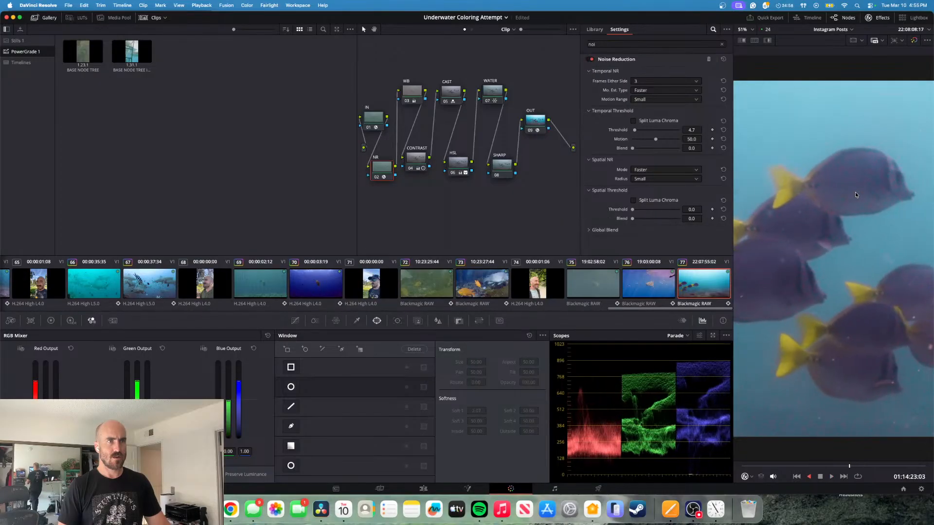
key("l")
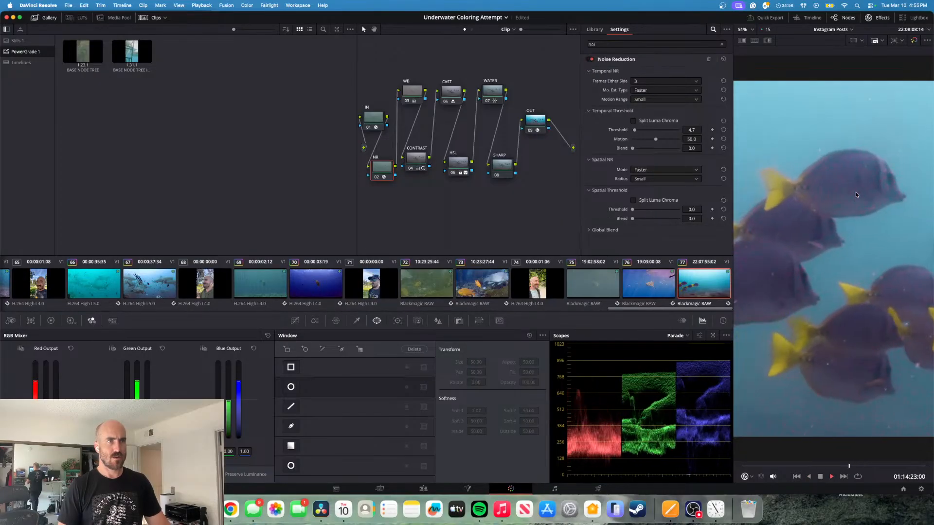
key("k")
- Test the unsplit temporal threshold at 0, 1.8, 2.3 and 5.4
mouse_move(634, 131)
left_mouse_down()
mouse_move(662, 133)
mouse_move(629, 135)
left_mouse_up()
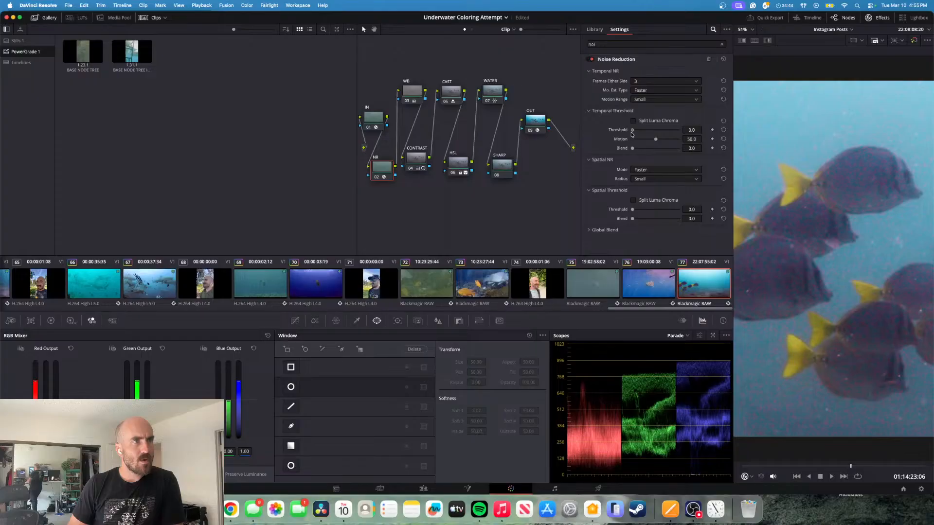
left_click_drag(633, 134, 634, 133)
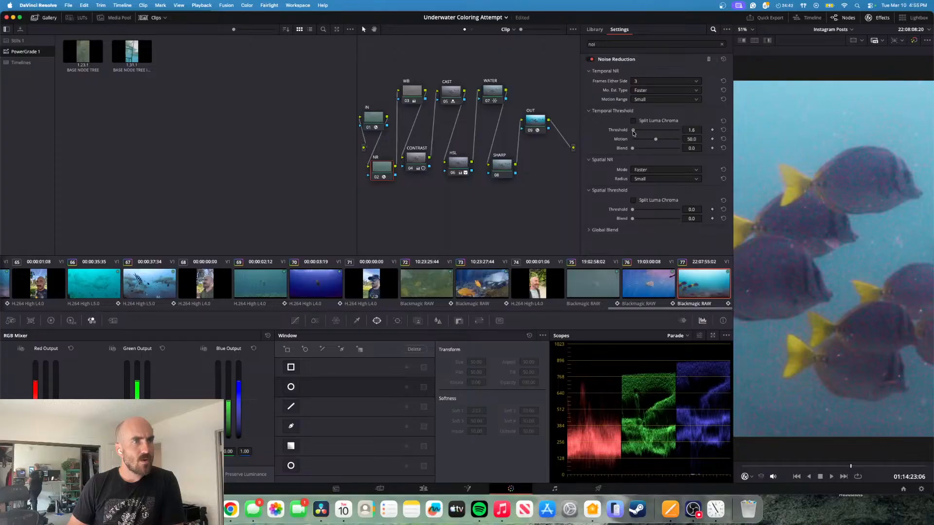
left_click_drag(634, 133, 635, 133)
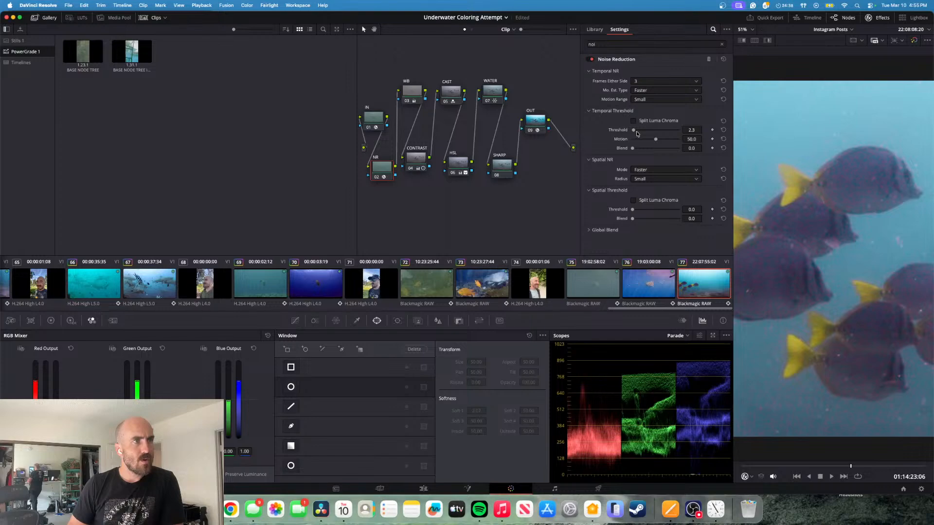
left_click_drag(635, 132, 635, 131)
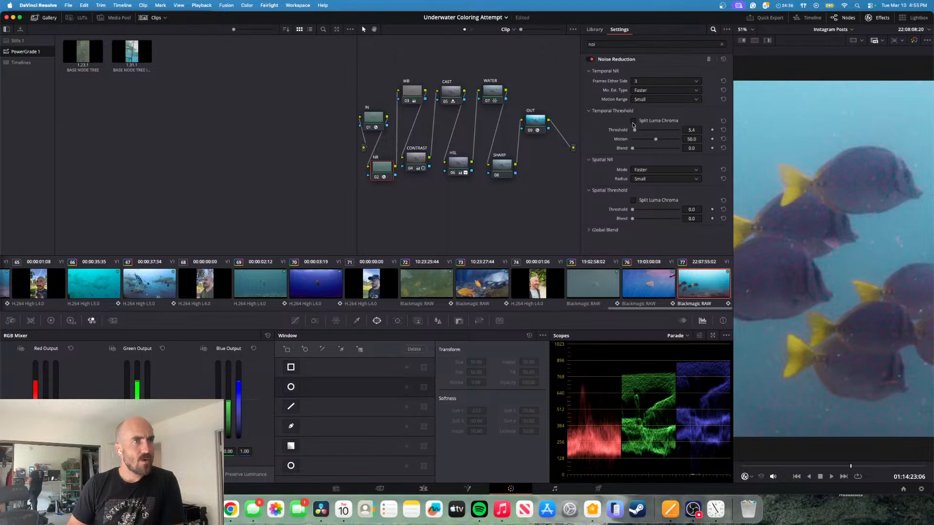
- Try the temporal threshold split into luma 7.8 and chroma 6.2, lower both to 1.6, and unsplit it at 1.6
left_click(632, 121)
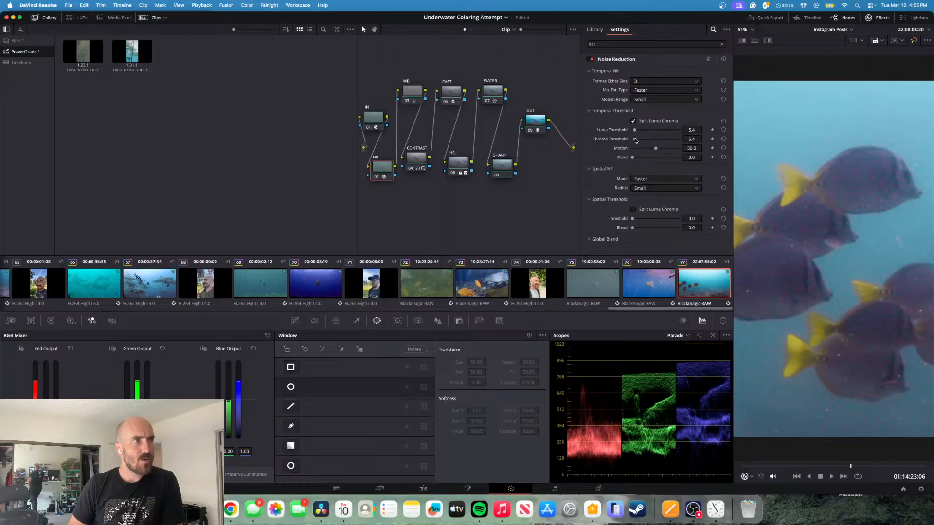
mouse_move(636, 140)
left_mouse_down()
mouse_move(666, 141)
mouse_move(627, 142)
mouse_move(641, 143)
mouse_move(627, 131)
mouse_move(640, 135)
mouse_move(635, 141)
left_mouse_up()
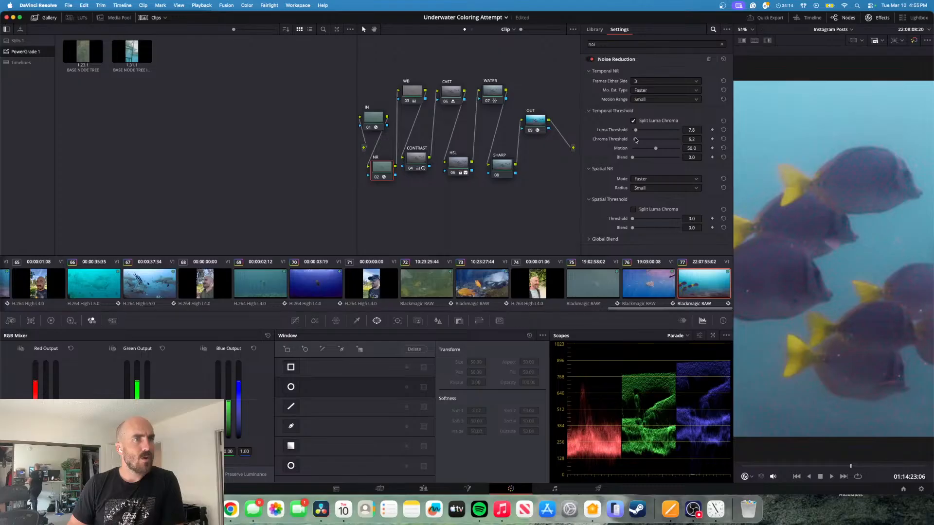
left_click_drag(634, 140, 634, 140)
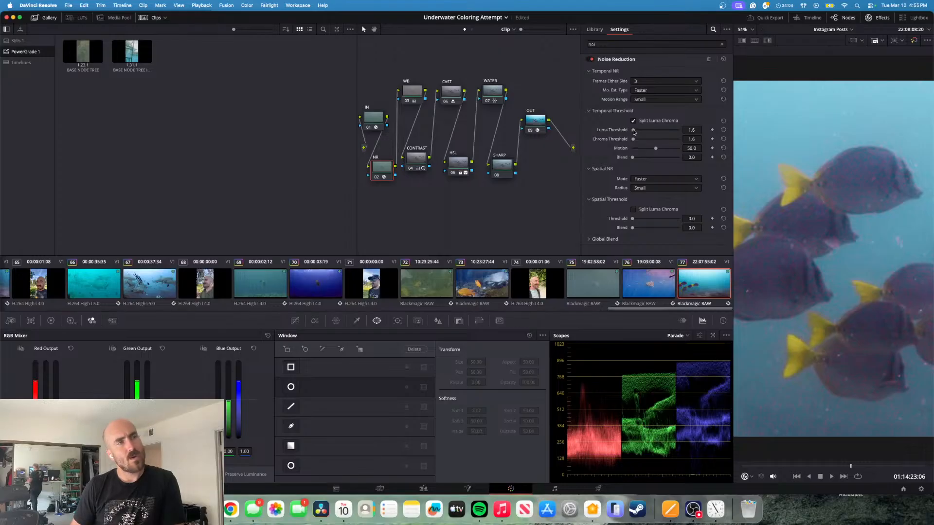
left_click(633, 121)
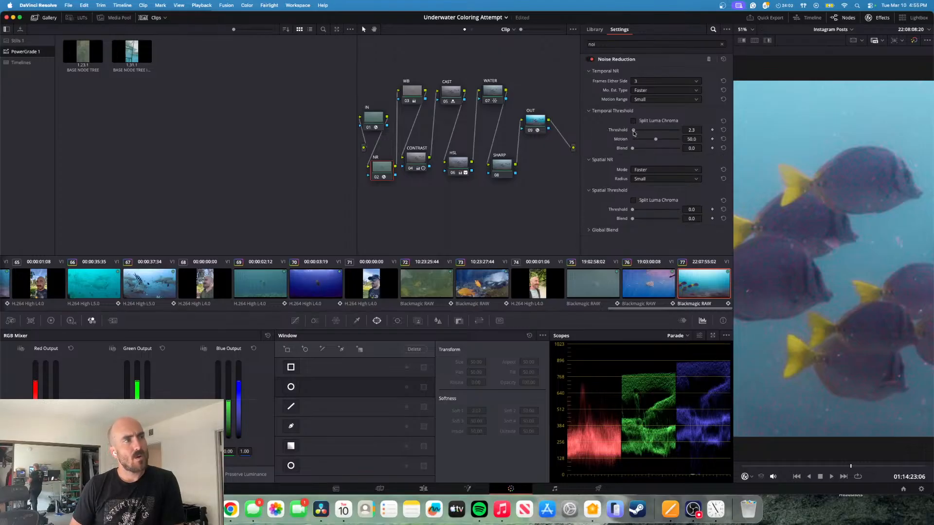
left_click_drag(634, 132, 634, 133)
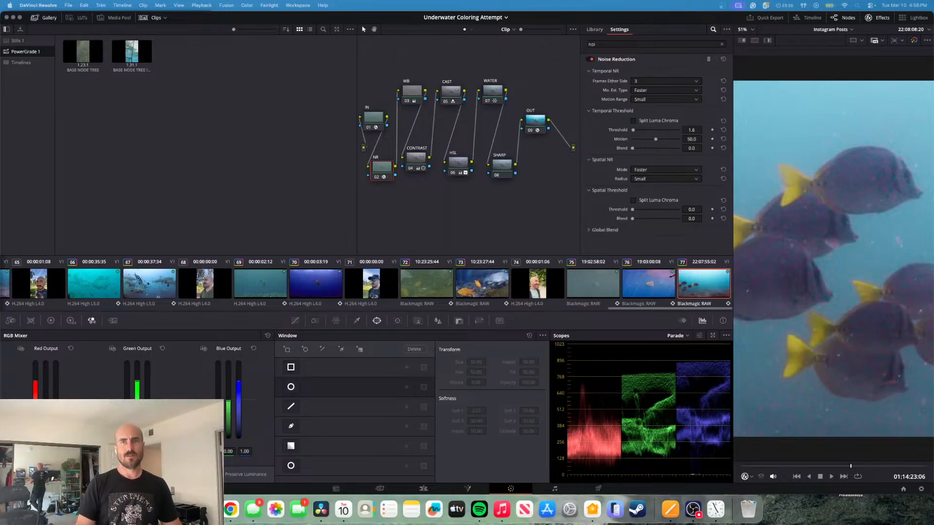
- Raise the NR node's unsplit temporal threshold to 3.7
left_click(874, 18)
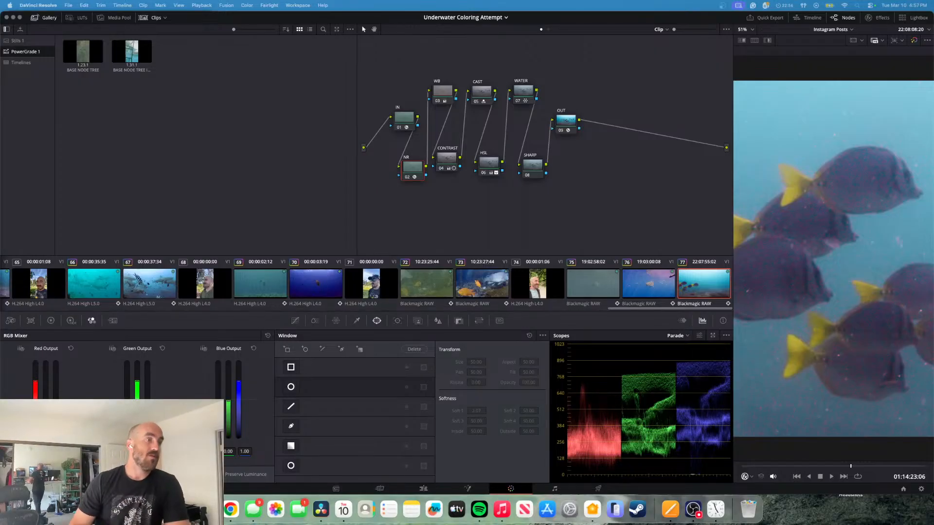
left_click(869, 18)
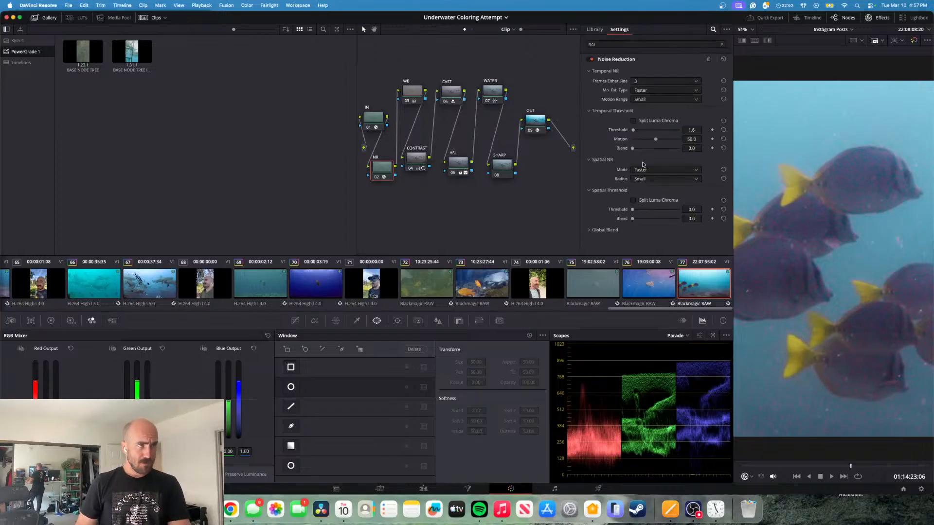
mouse_move(634, 131)
left_mouse_down()
mouse_move(692, 142)
mouse_move(634, 133)
left_mouse_up()
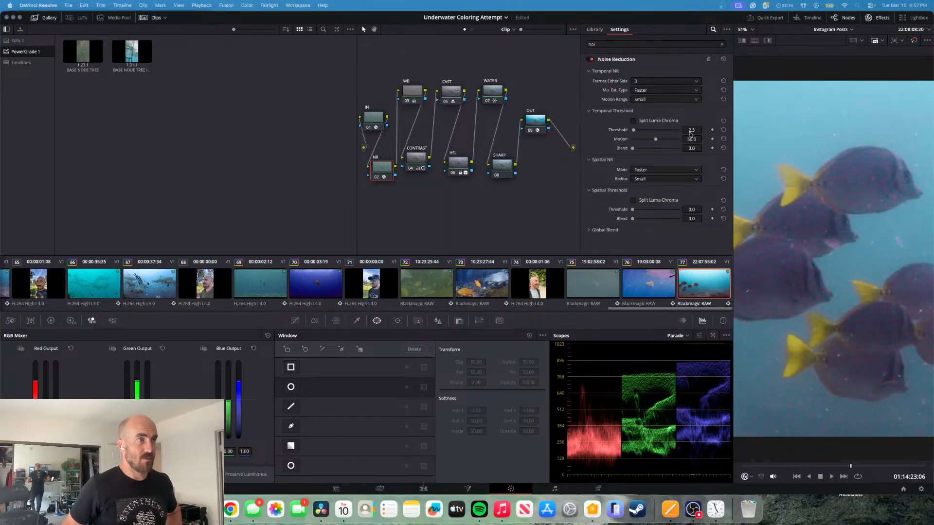
left_click_drag(693, 130, 693, 130)
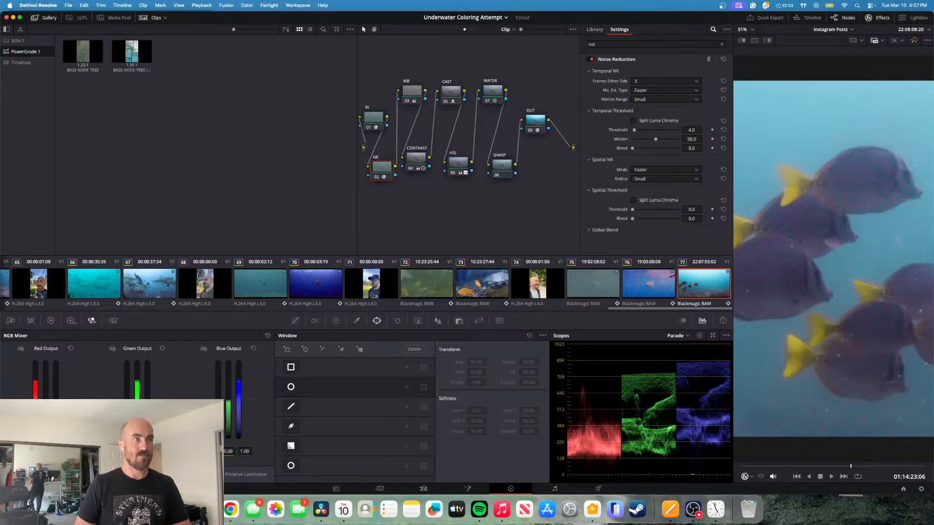
left_click(704, 130)
left_click(704, 131)
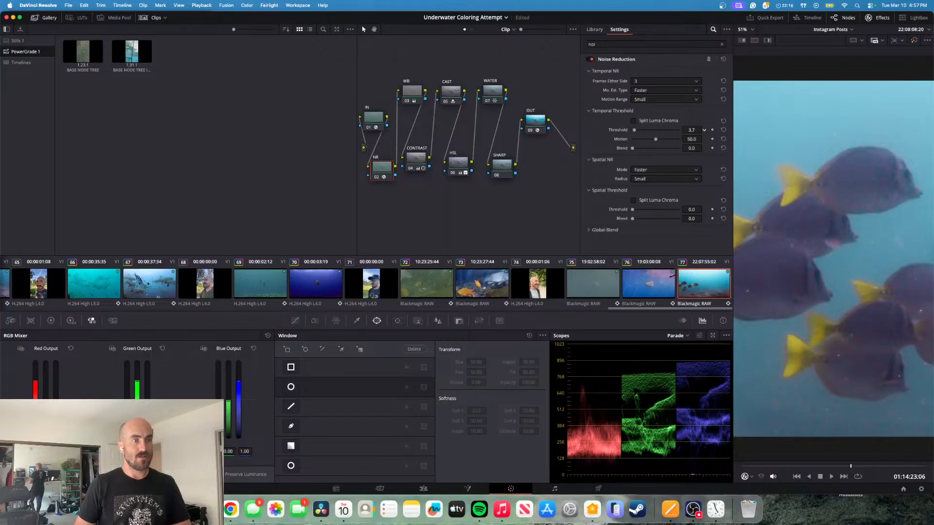
- Lower the NR node's temporal threshold to 3.5 and switch the node off and on to compare the noise reduction
left_click_drag(704, 130, 704, 129)
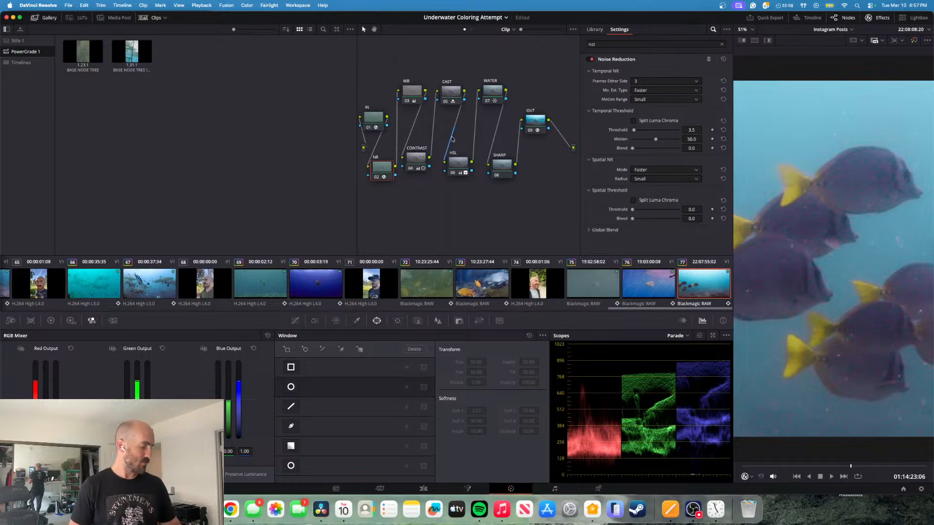
key("ctrl+d")
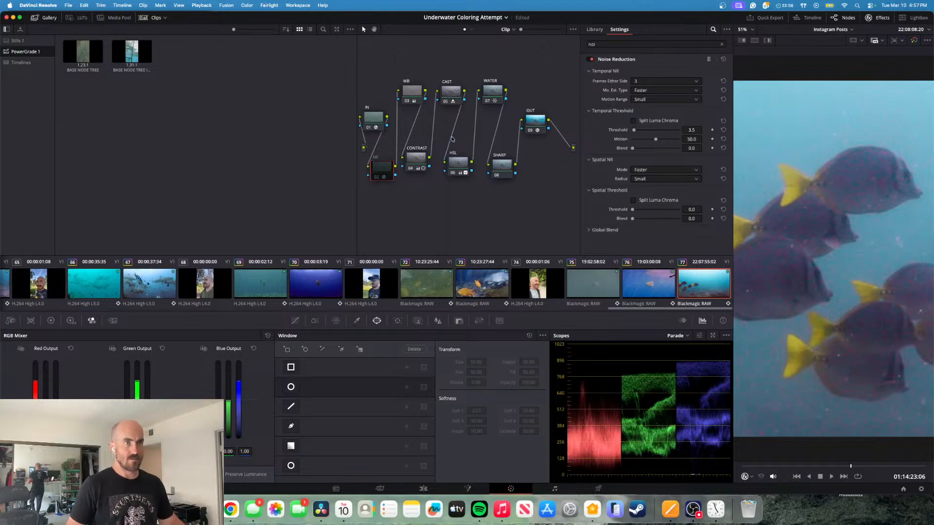
key("ctrl+d")
key("ctrl+d")
key("ctrl+d")
key("ctrl+d")
key("ctrl+d")
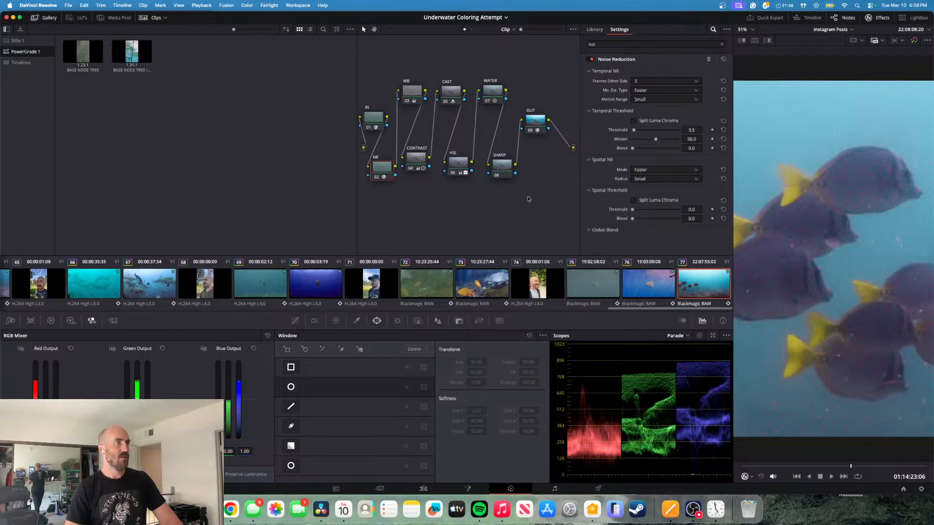
- Sharpen the image on the SHARP node with the linked blur radius, trying 0.00 and 0.49 and settling on 0.46
left_click(506, 169)
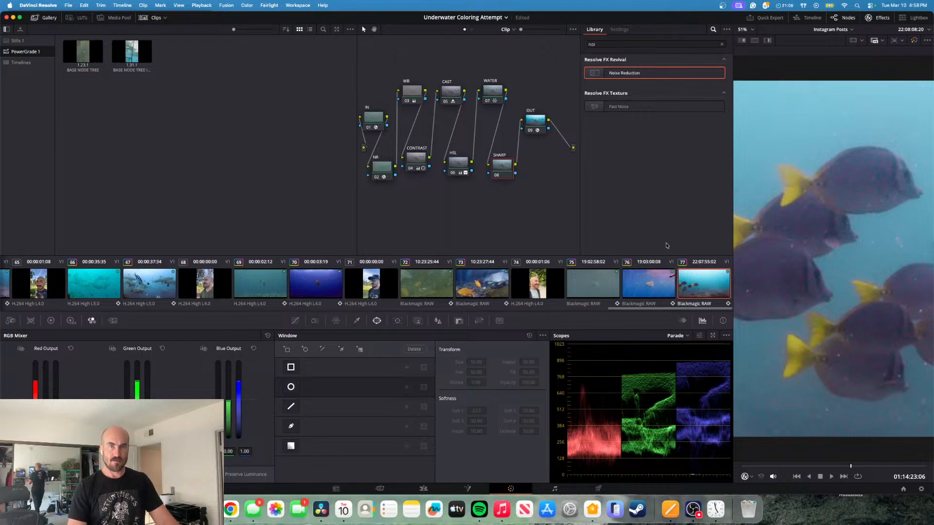
left_click(437, 323)
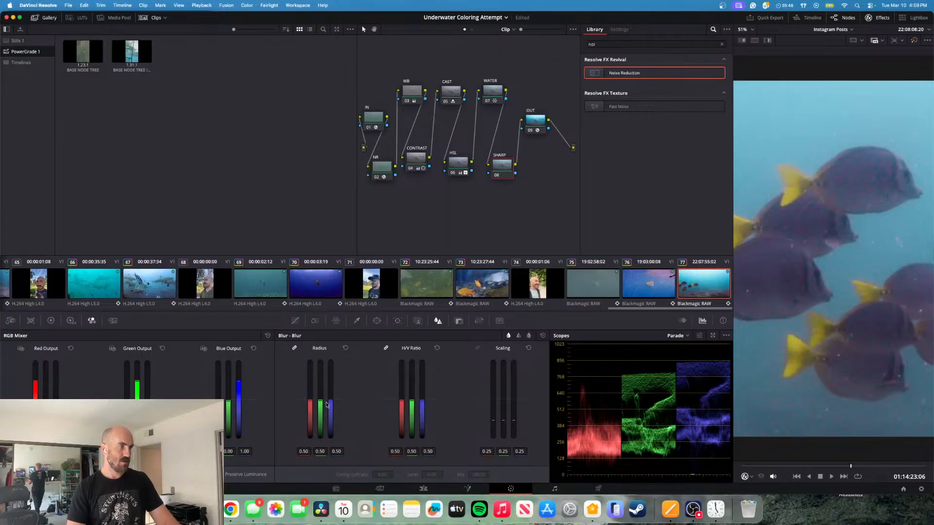
left_click_drag(331, 402, 331, 438)
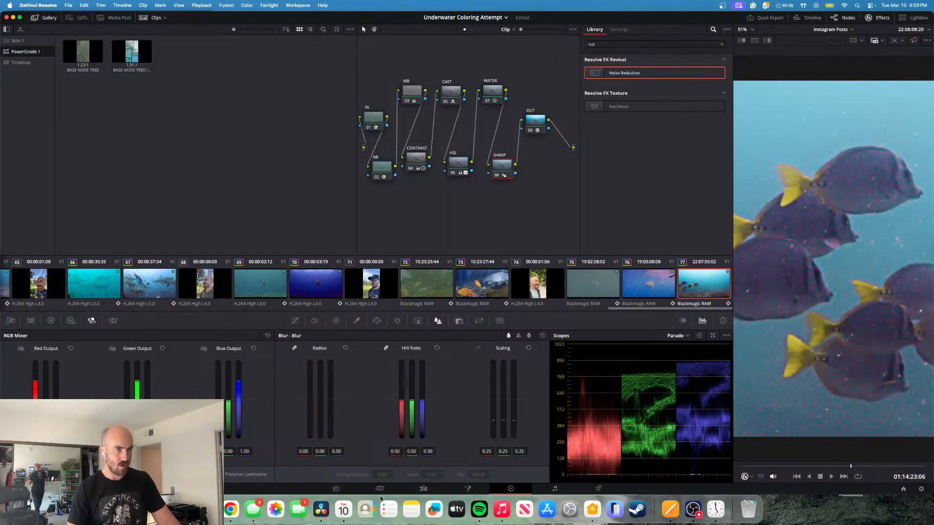
left_click_drag(381, 499, 326, 400)
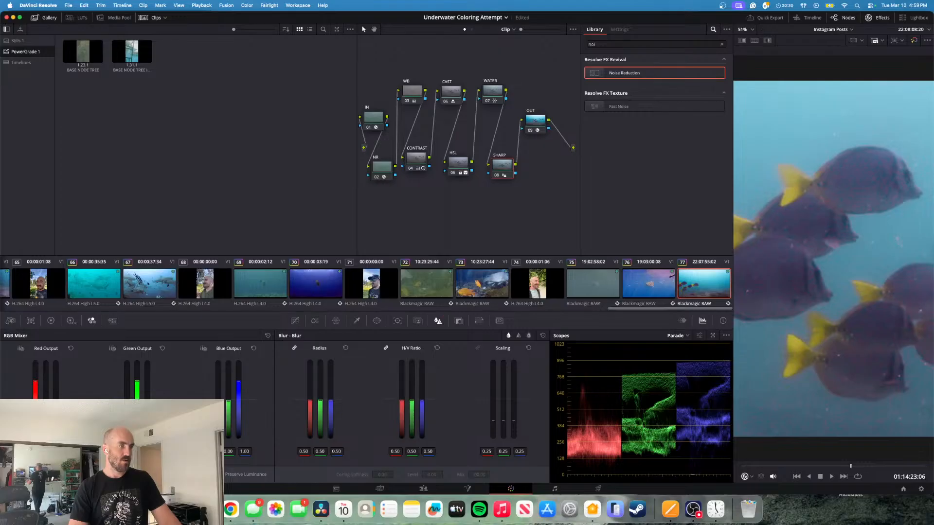
left_click(345, 348)
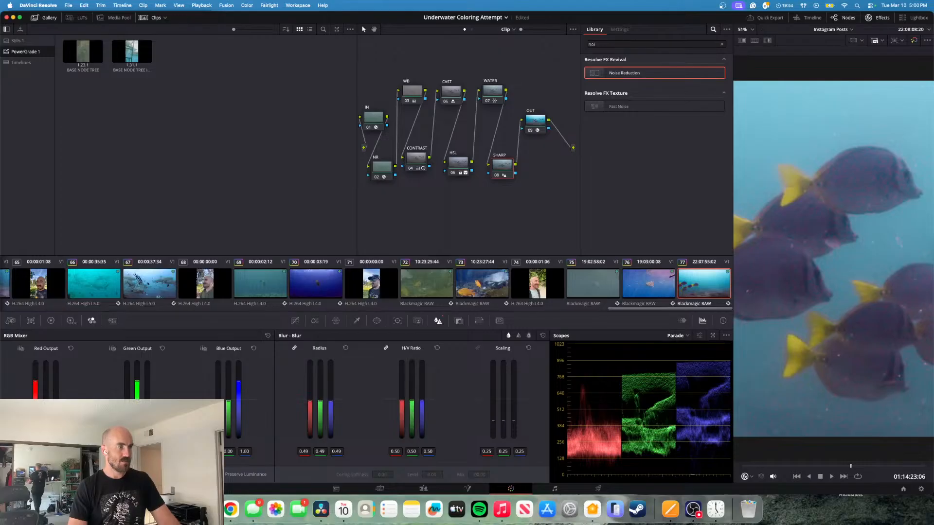
mouse_move(330, 402)
left_mouse_down()
mouse_move(330, 439)
mouse_move(330, 370)
mouse_move(331, 403)
left_mouse_up()
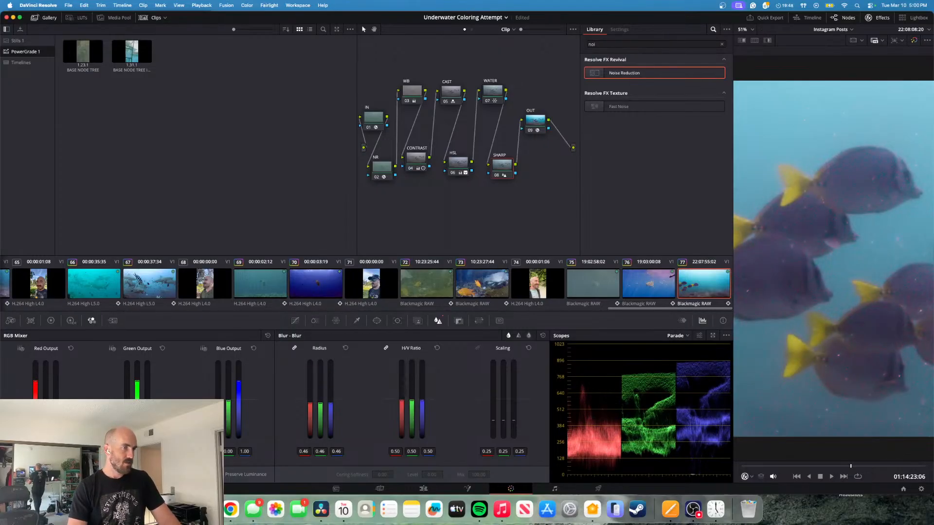
left_click_drag(331, 403, 330, 402)
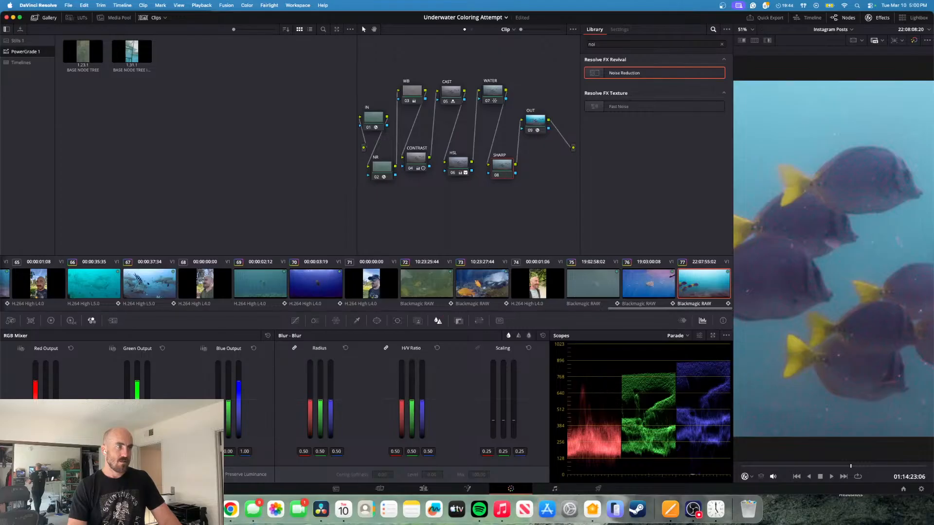
left_click_drag(330, 402, 330, 404)
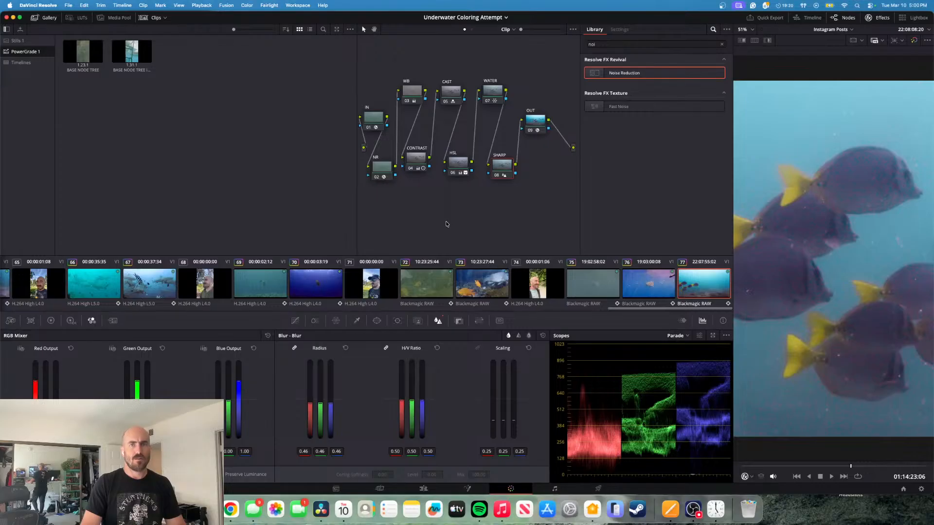
- Switch the NR node's Noise Reduction effect off and on repeatedly to compare the sharpened image with and without it
left_click(385, 168)
left_click(593, 60)
left_click(592, 60)
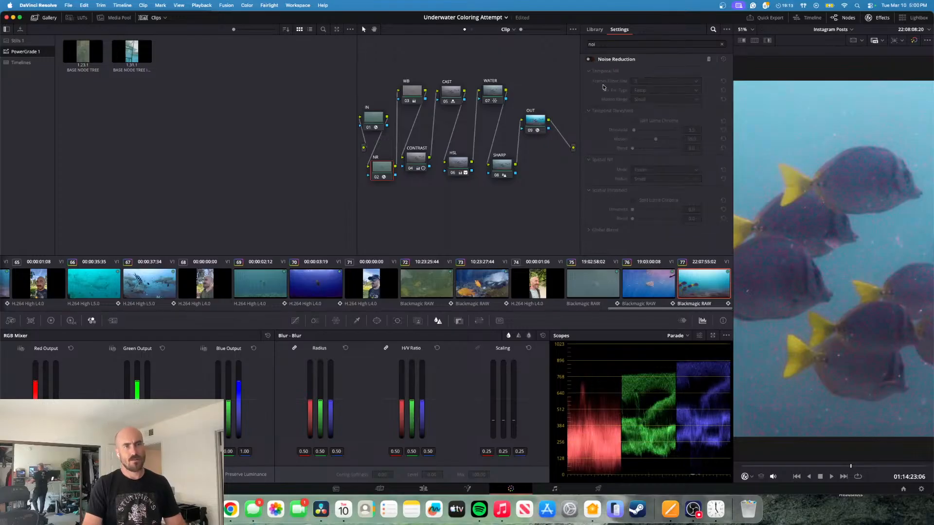
left_click(590, 59)
left_click(590, 60)
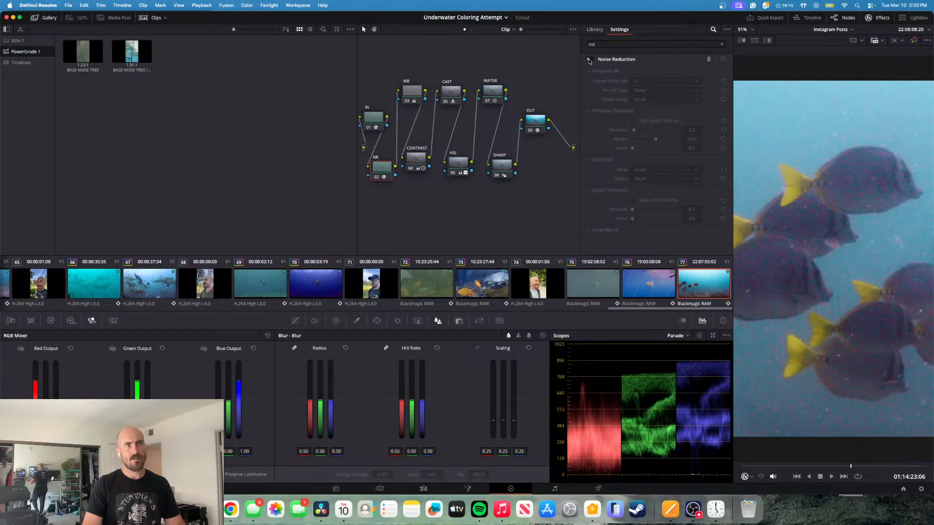
left_click(590, 60)
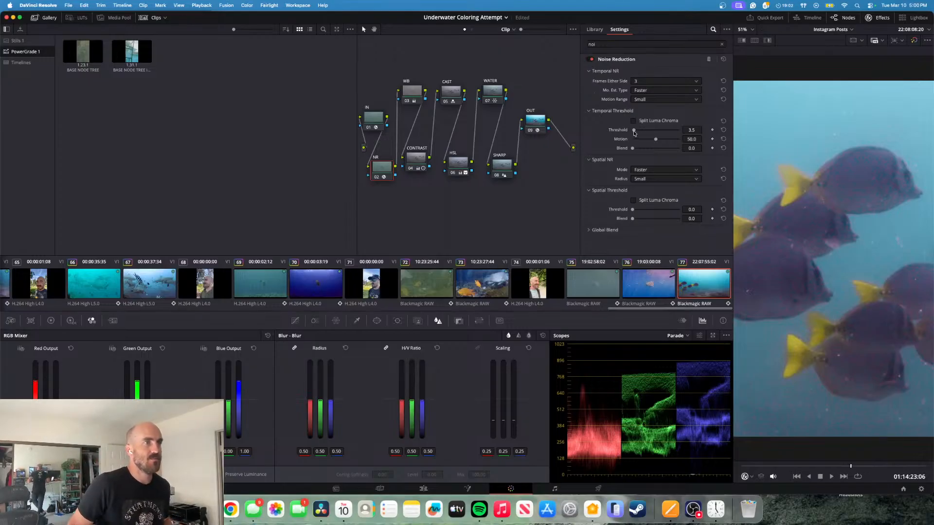
- Lower the NR node's temporal threshold to 1.8, comparing with the node bypassed, and turn the Noise Reduction effect off
left_click_drag(634, 133, 632, 132)
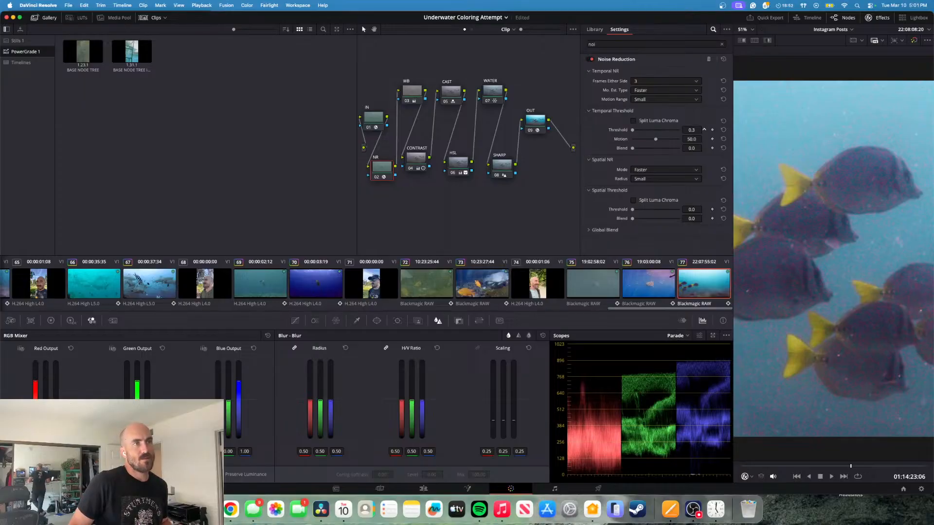
left_click(703, 130)
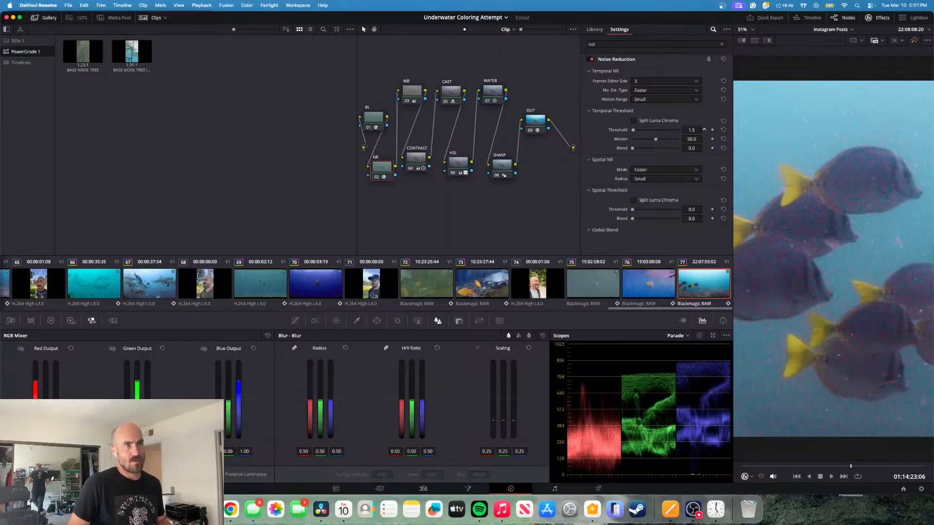
left_click(704, 131)
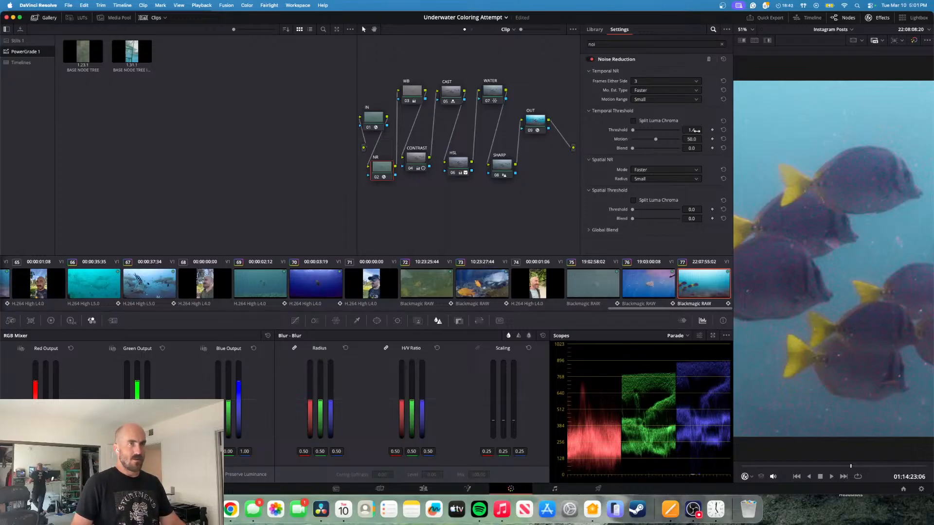
key("super+d")
key("super+d")
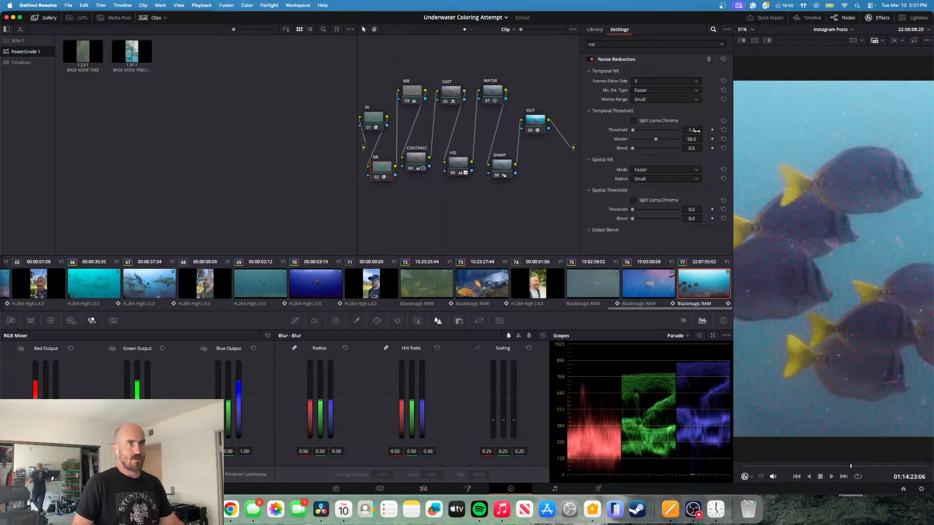
key("super+d")
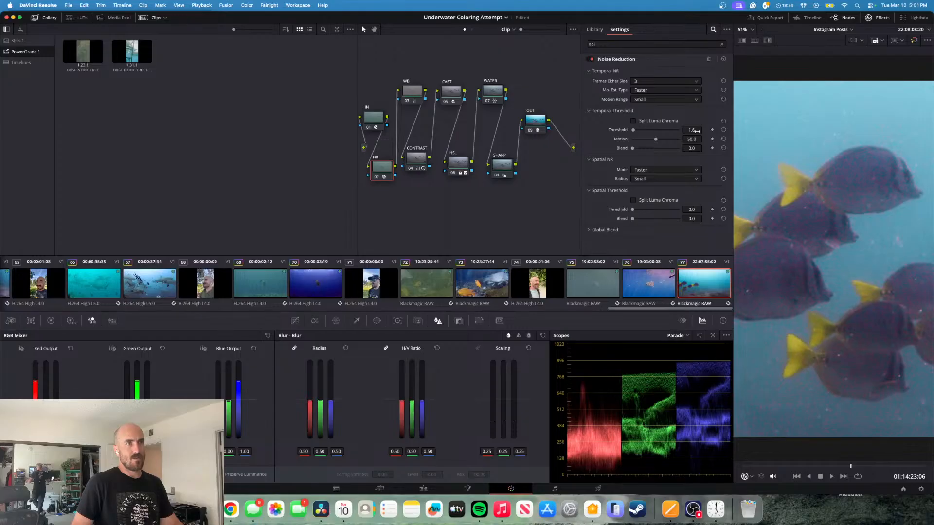
key("super+d")
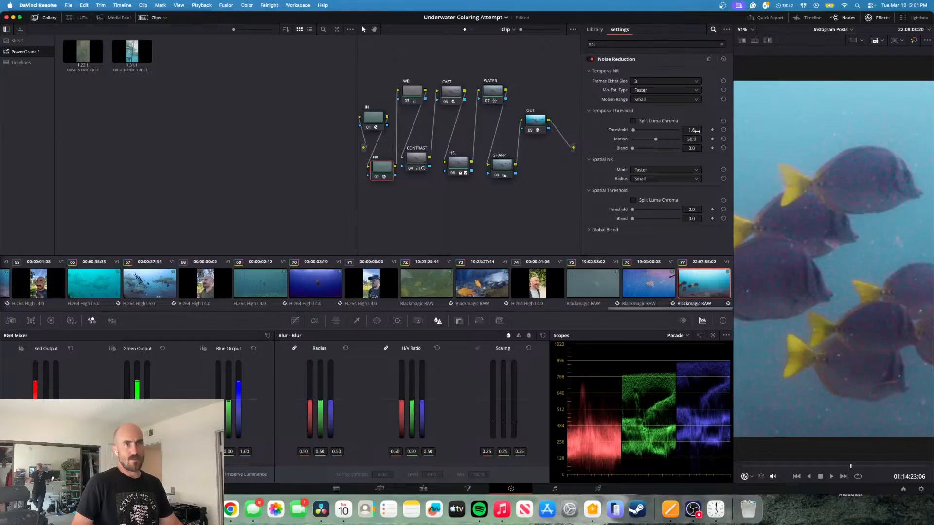
key("super+d")
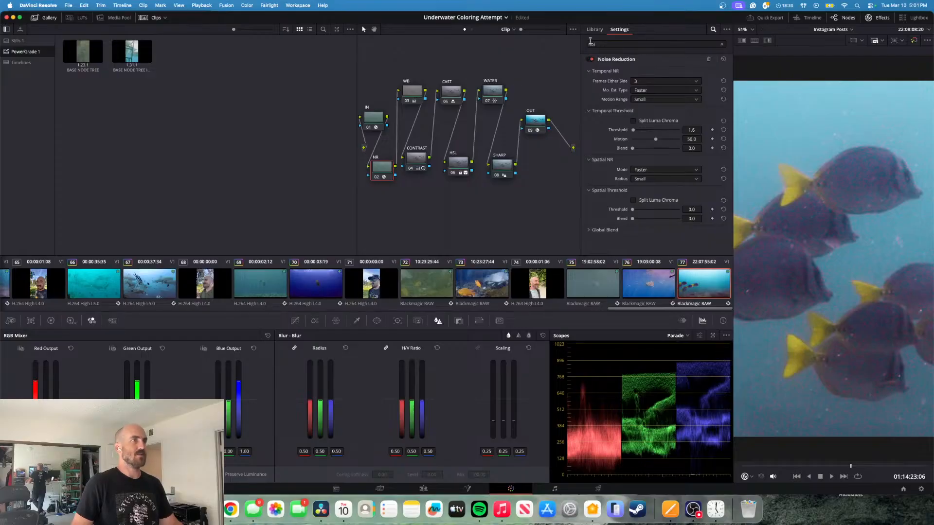
left_click(592, 59)
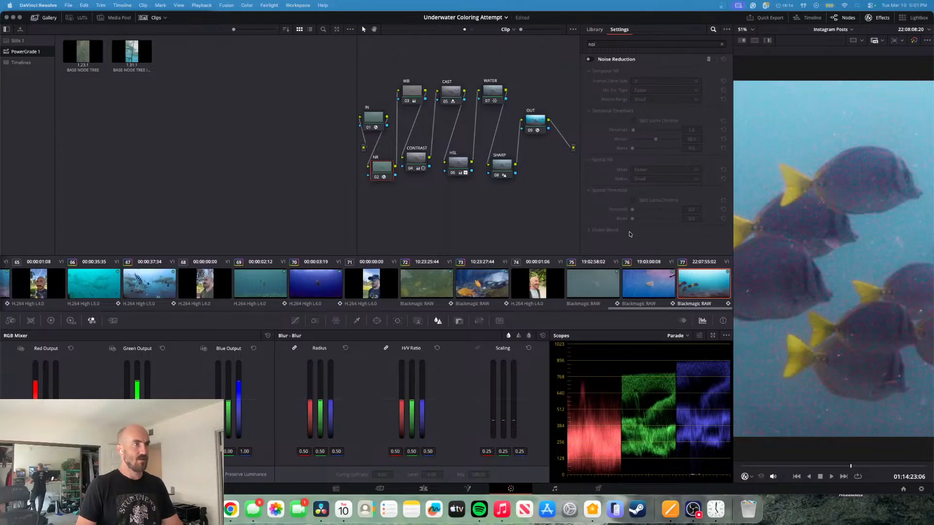
- Find the Dehaze effect in the effects library and apply it to the SHARP node
left_click(506, 166)
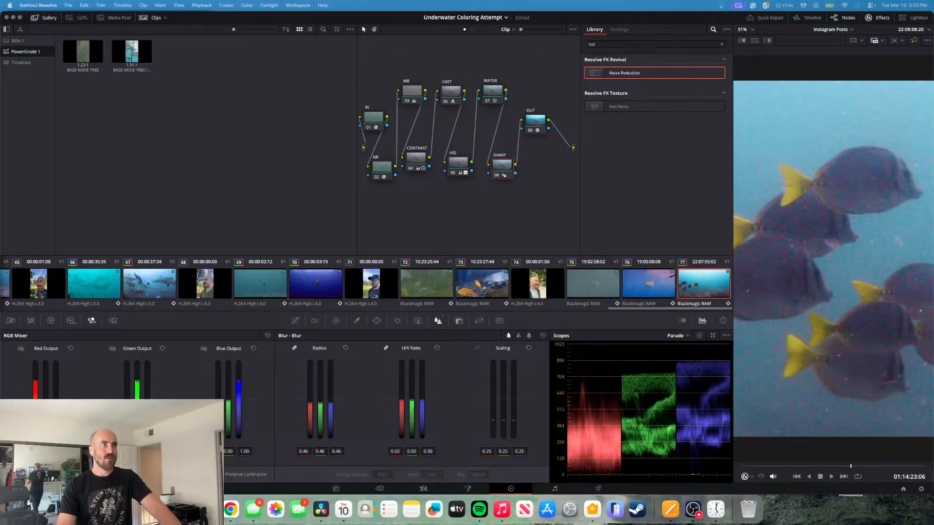
left_click(622, 44)
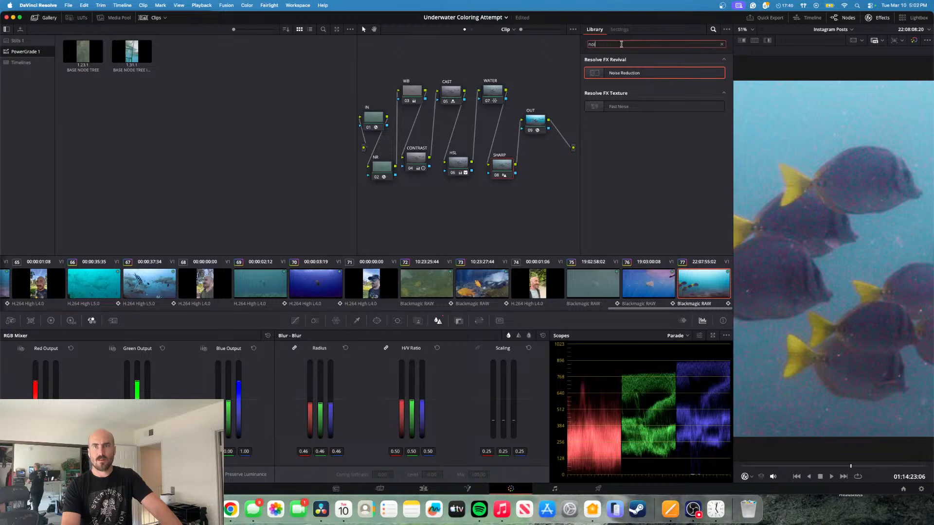
key("super+a")
type("k")
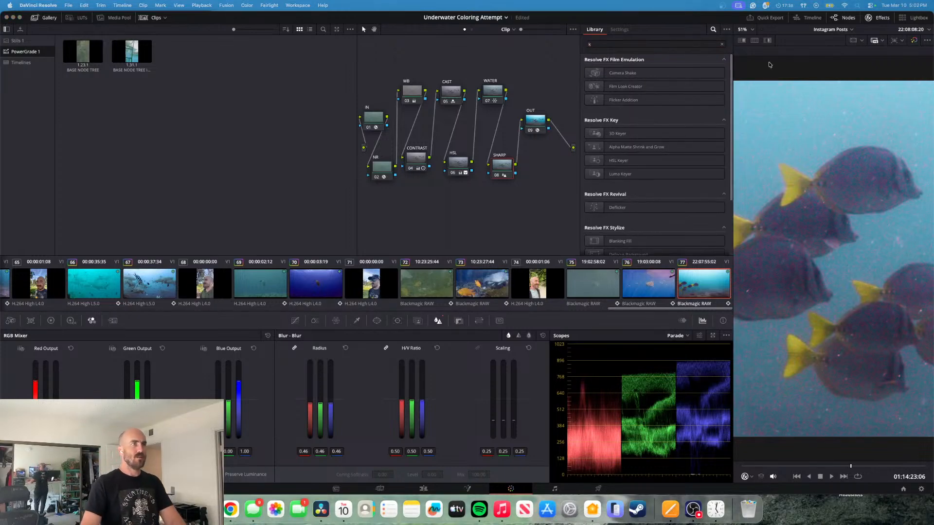
left_click(672, 43)
key("BackSpace")
type("deha")
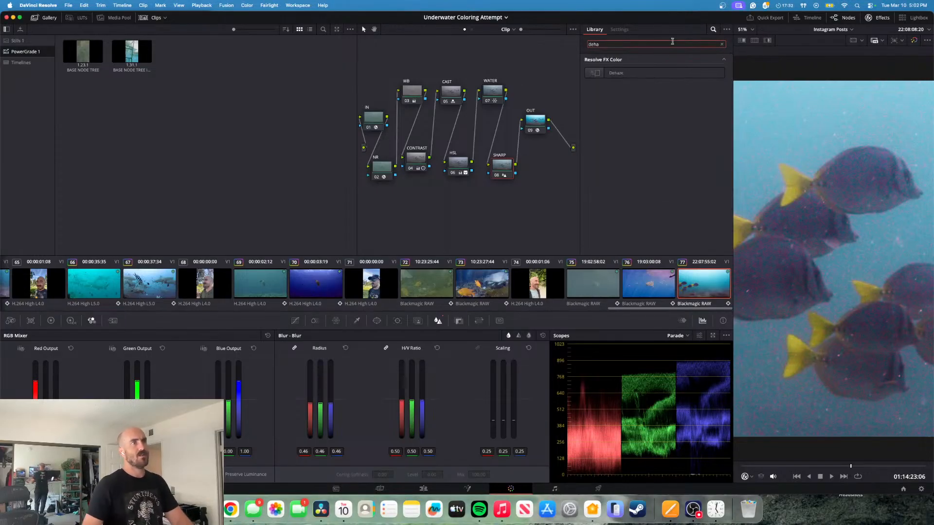
left_click(628, 74)
left_click_drag(628, 74, 508, 170)
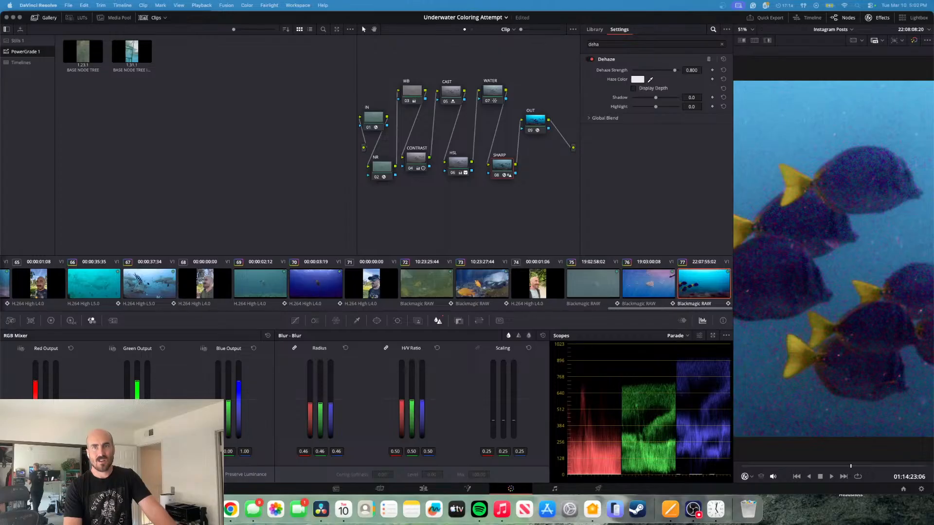
- Try the Dehaze strength at 0 and 0.132, and reset it to its default
left_click(692, 70)
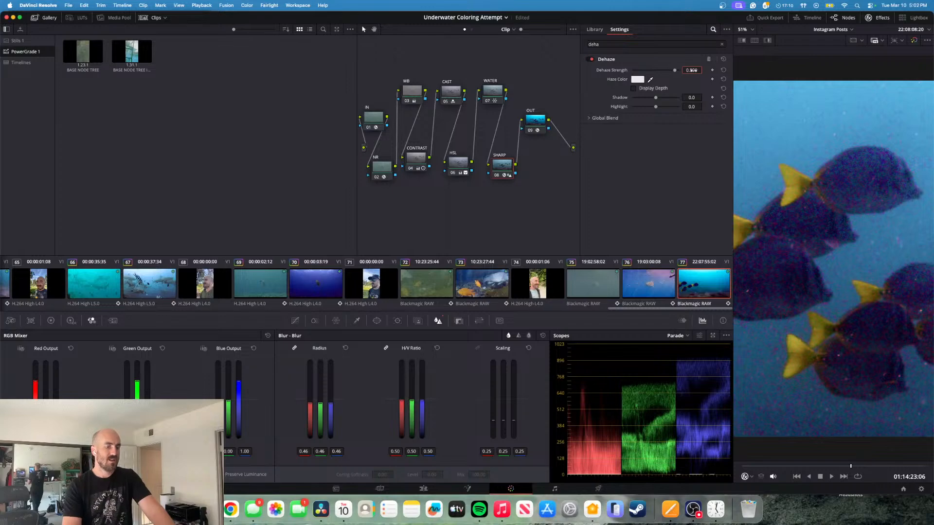
type("0")
key("Return")
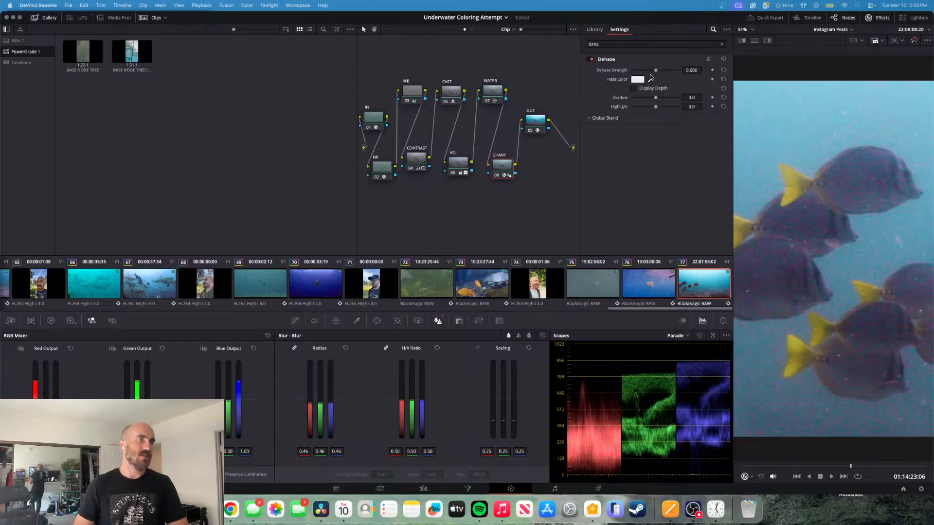
mouse_move(657, 71)
left_mouse_down()
mouse_move(632, 72)
mouse_move(719, 80)
mouse_move(650, 79)
mouse_move(690, 82)
mouse_move(658, 75)
left_mouse_up()
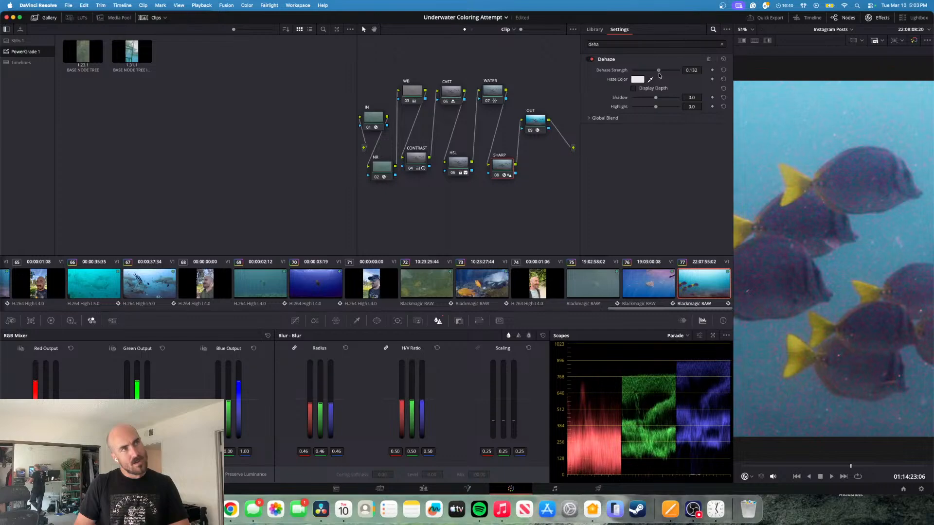
left_click(723, 70)
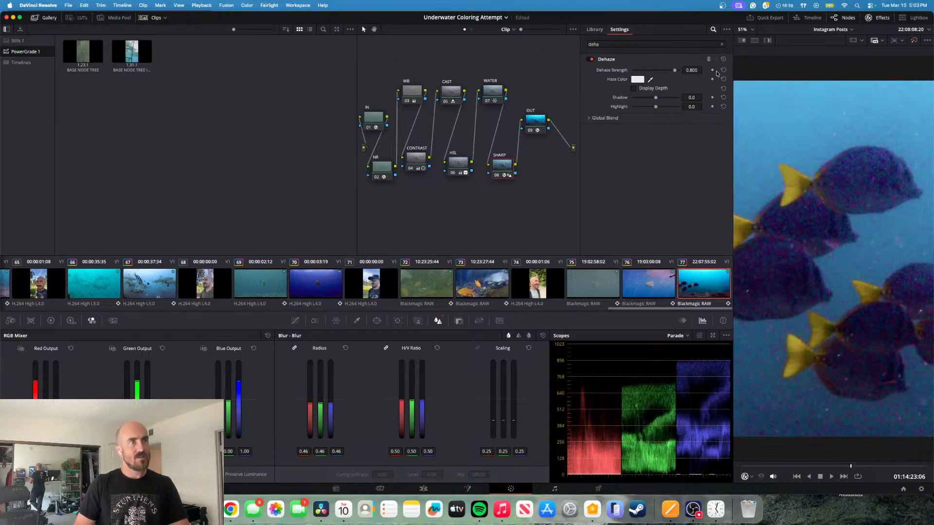
- Zero the SHARP node's Dehaze strength, try -0.070, and settle on -0.054
double_click(689, 71)
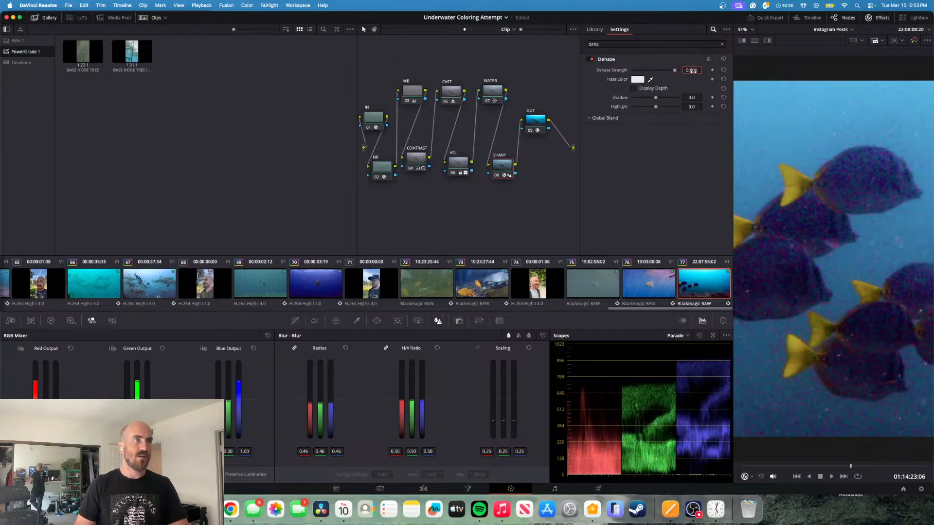
type("0")
key("Return")
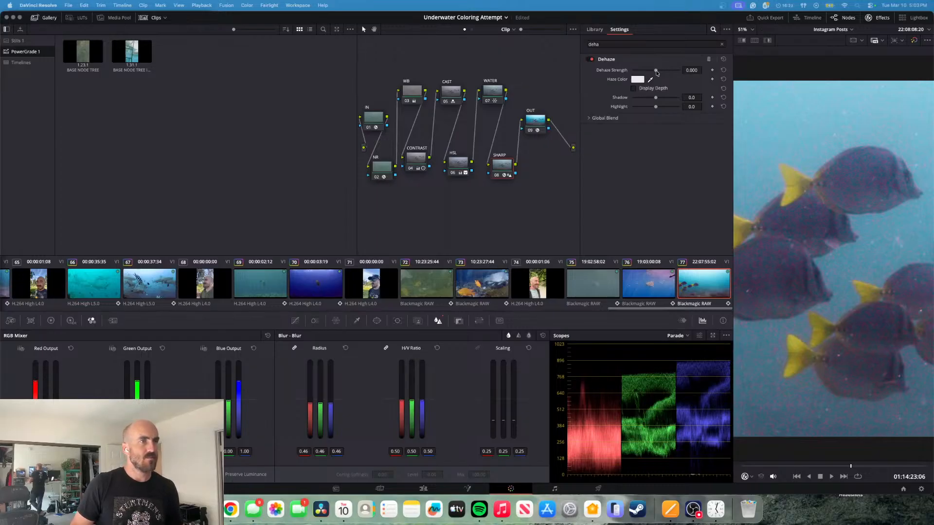
left_click_drag(656, 72, 654, 73)
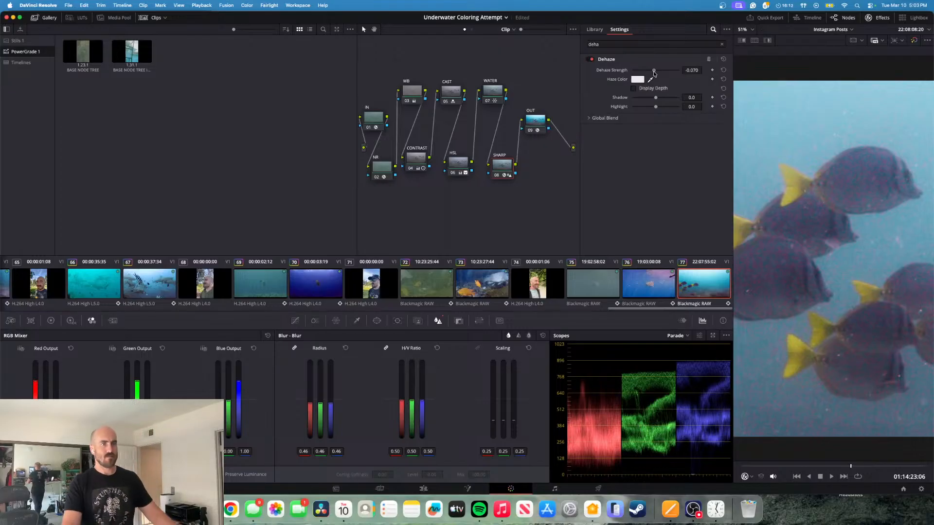
mouse_move(654, 74)
left_mouse_down()
mouse_move(644, 79)
mouse_move(670, 79)
mouse_move(654, 80)
left_mouse_up()
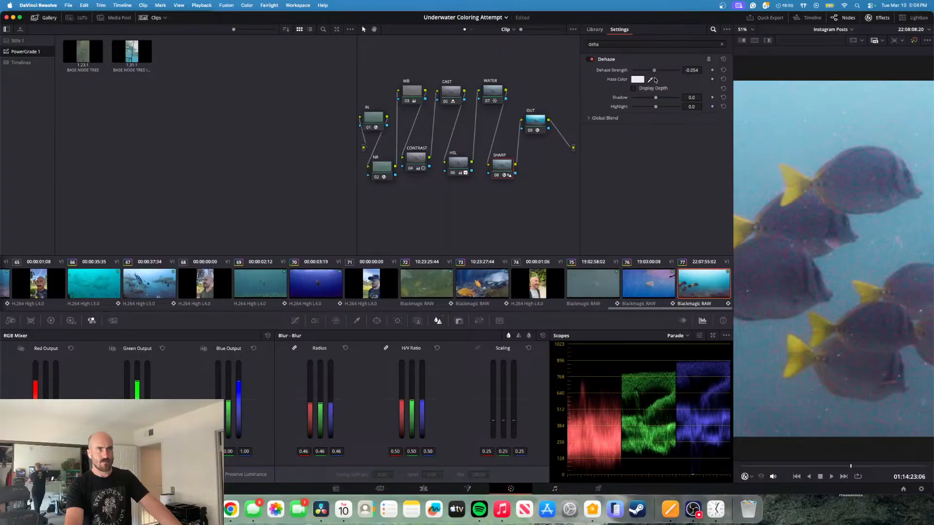
- Try the SHARP node's Dehaze strength at -0.039 on a nearby frame, and raise it to 0.054
left_click_drag(655, 79, 655, 79)
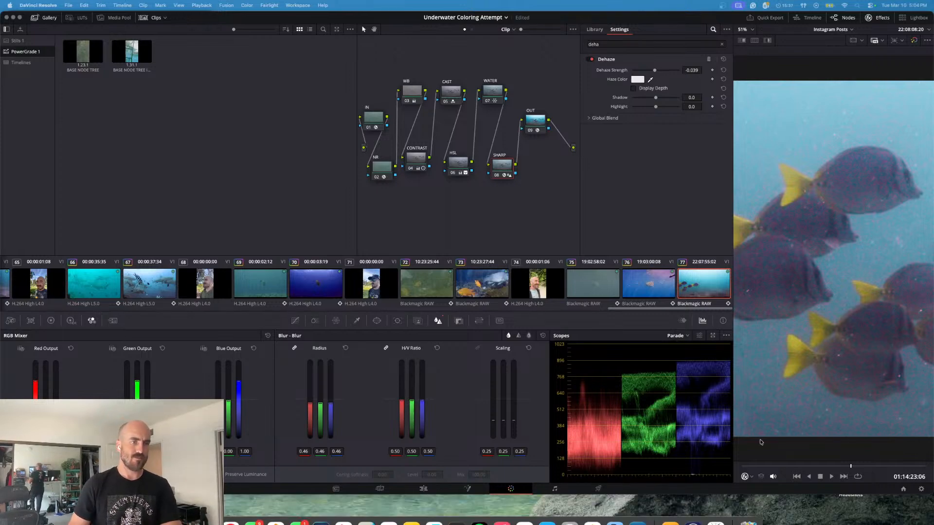
left_click(850, 467)
mouse_move(849, 468)
left_mouse_down()
mouse_move(764, 465)
mouse_move(850, 466)
left_mouse_up()
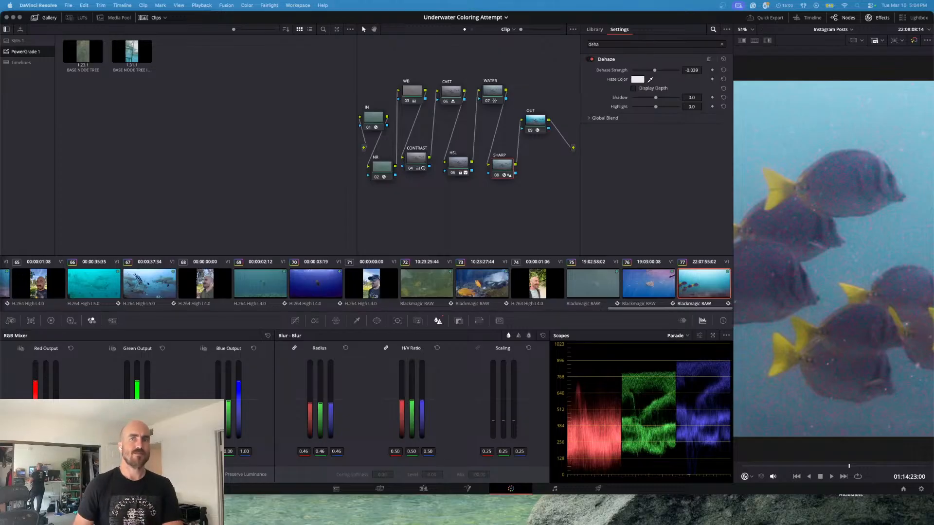
left_click_drag(655, 71, 657, 73)
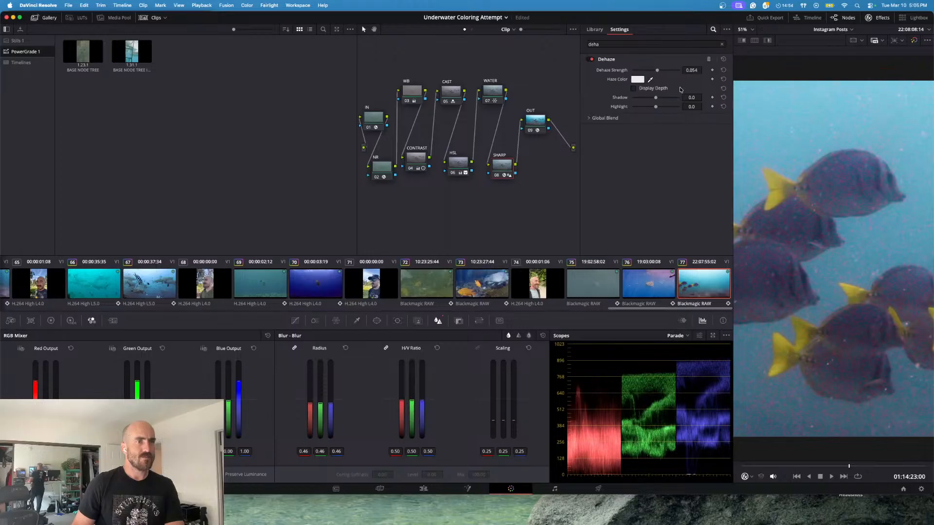
- Move to the frame at 01:14:23:22 and compare the picture with the SHARP node bypassed and enabled
left_click(856, 463)
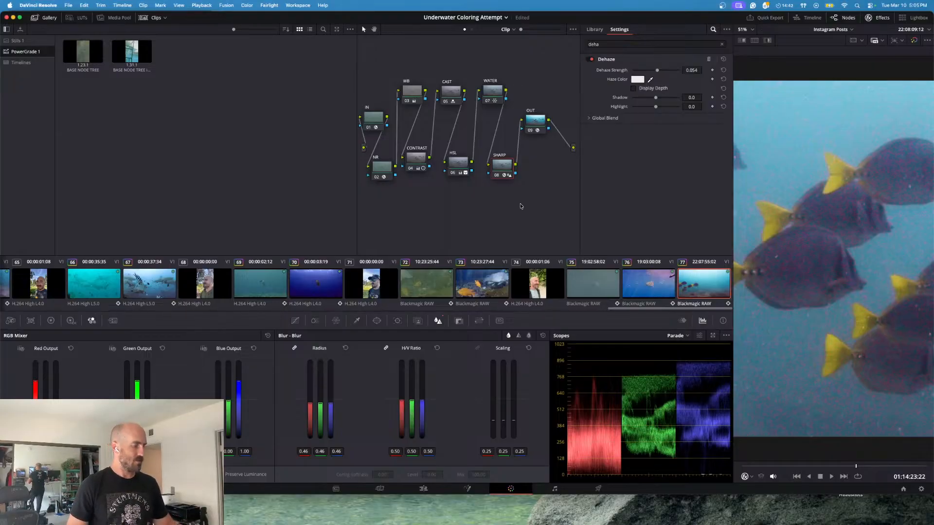
key("super+d")
key("super+d")
key("super+d")
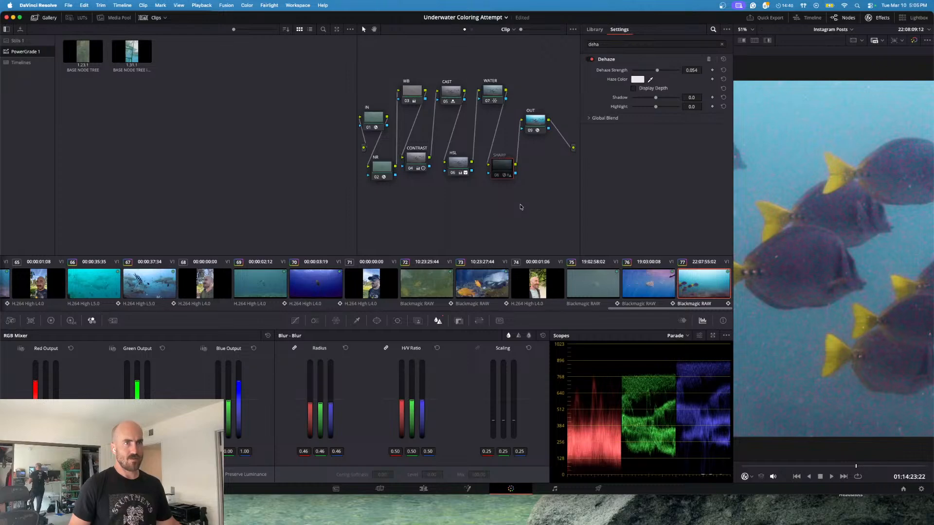
key("super+d")
key("super+d")
key("super+d")
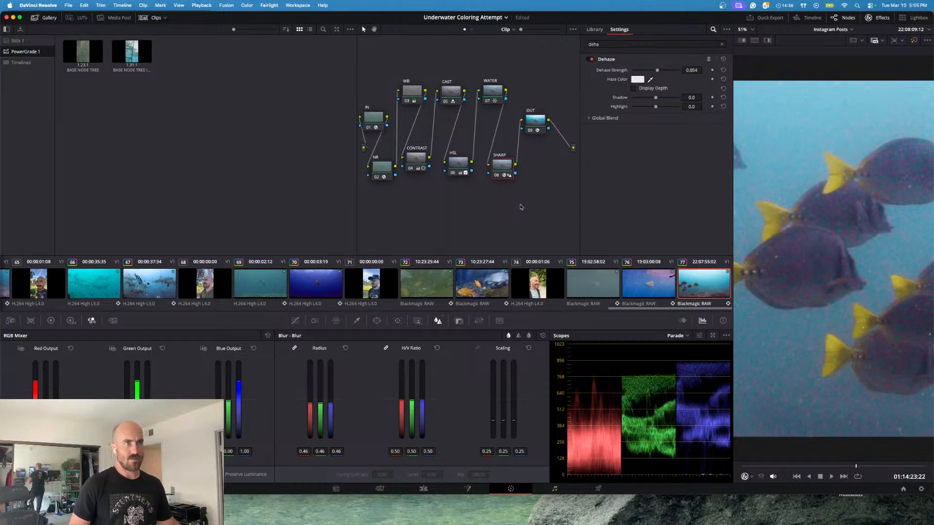
key("super+d")
key("super+d")
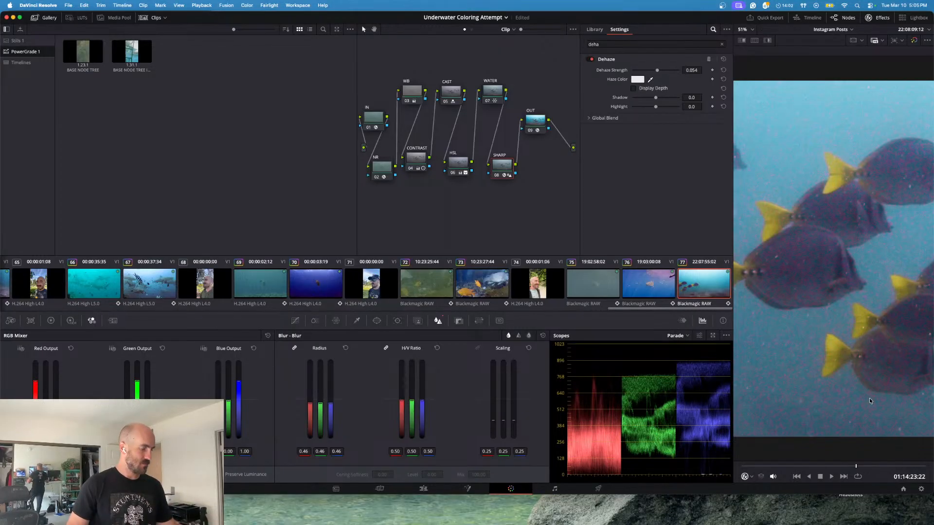
- Return to the start of the fish clip and show the graded picture full screen
key("Up")
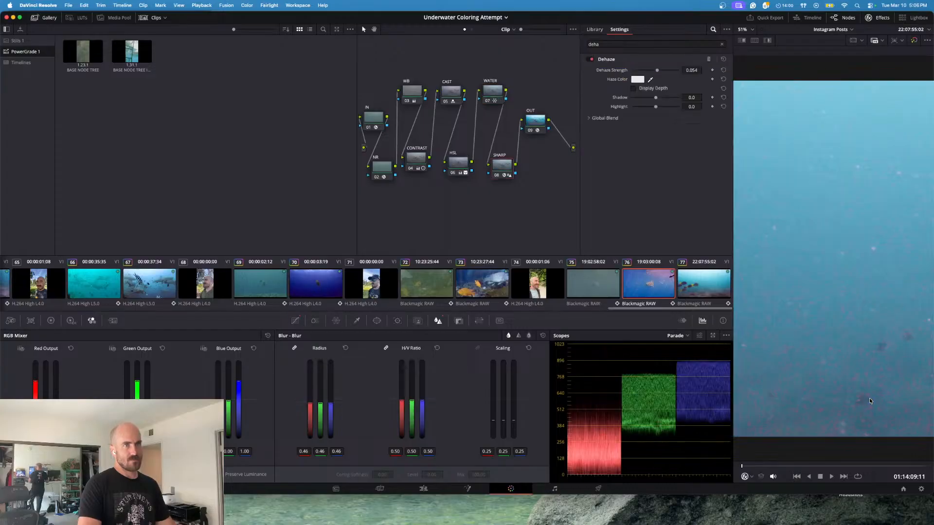
key("super+f")
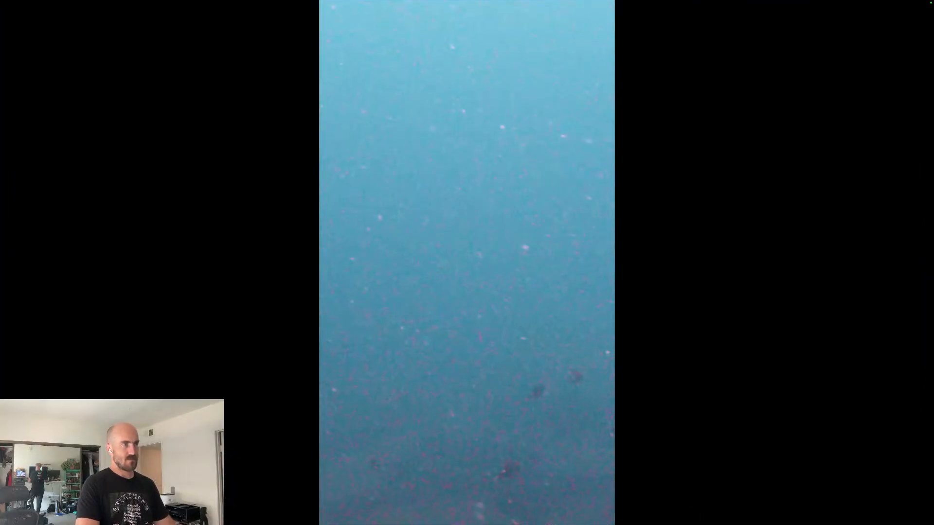
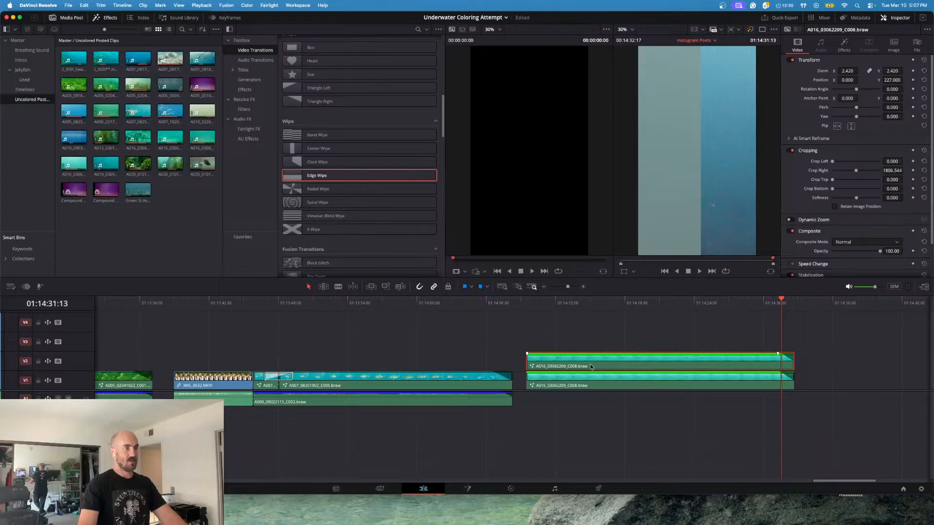
- Disable the upper copy of the fish clip on the timeline and bring up the WATER node's Color Warper for grading
key("d")
left_click(511, 488)
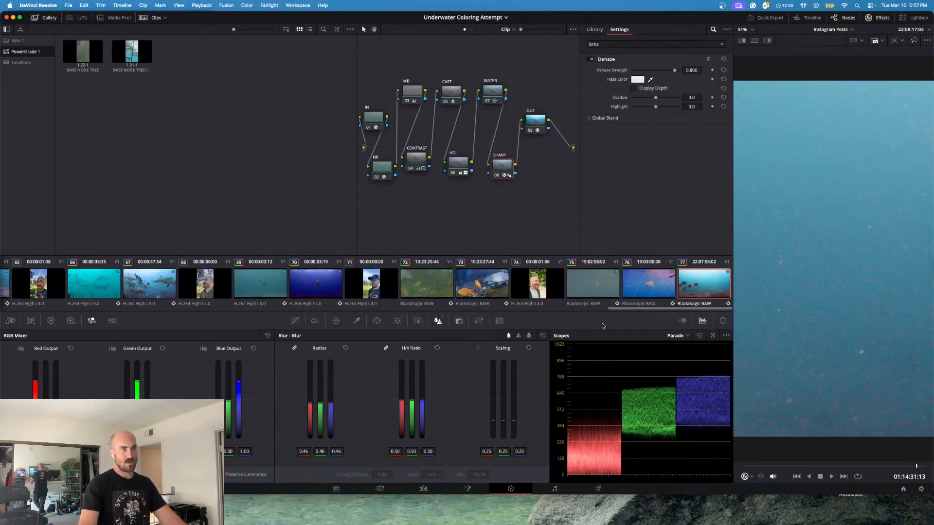
left_click(484, 96)
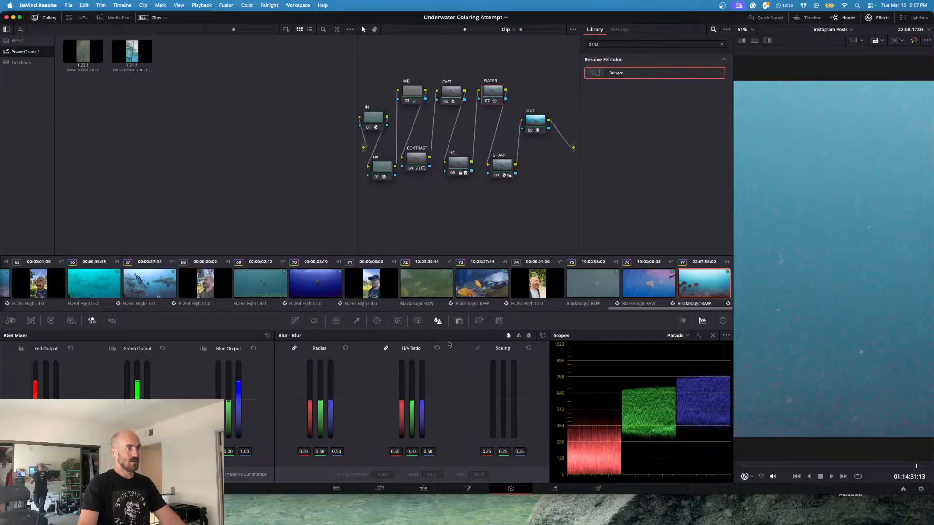
left_click(336, 321)
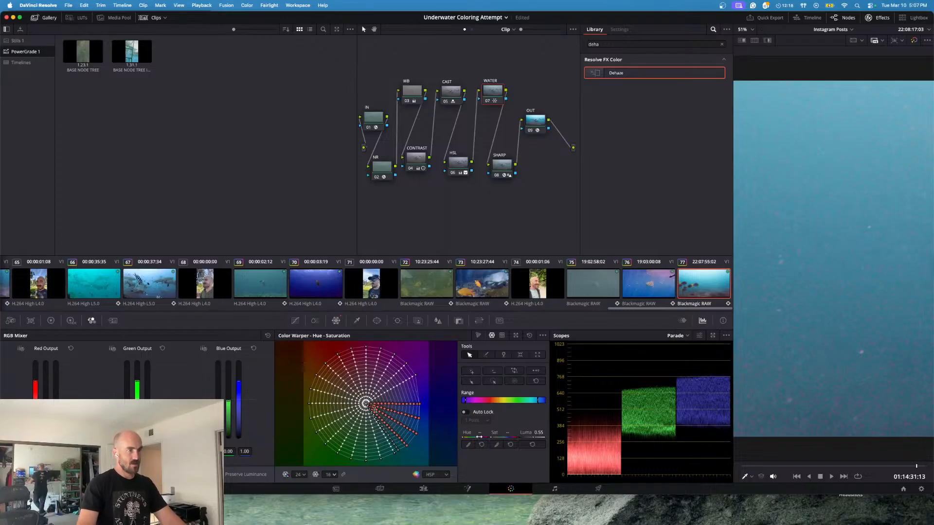
- Shift the selected blue points in the WATER node's Color Warper toward teal and set their luma to 0.58
mouse_move(480, 433)
left_mouse_down()
mouse_move(551, 432)
mouse_move(537, 432)
left_mouse_up()
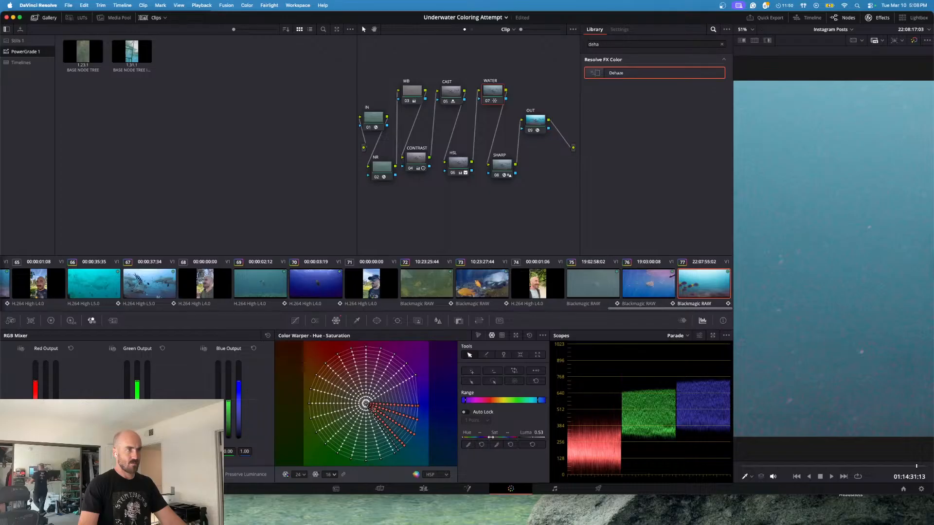
left_click_drag(480, 433, 505, 432)
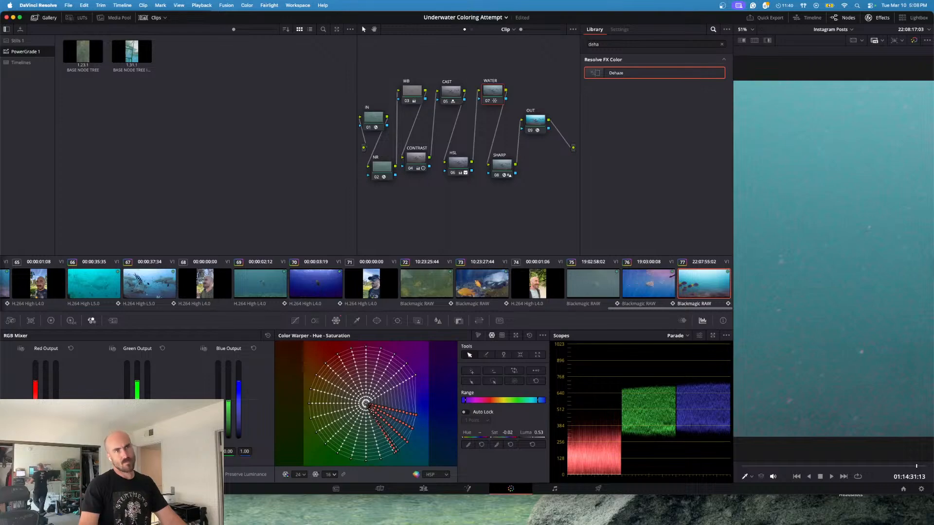
left_click_drag(506, 433, 507, 433)
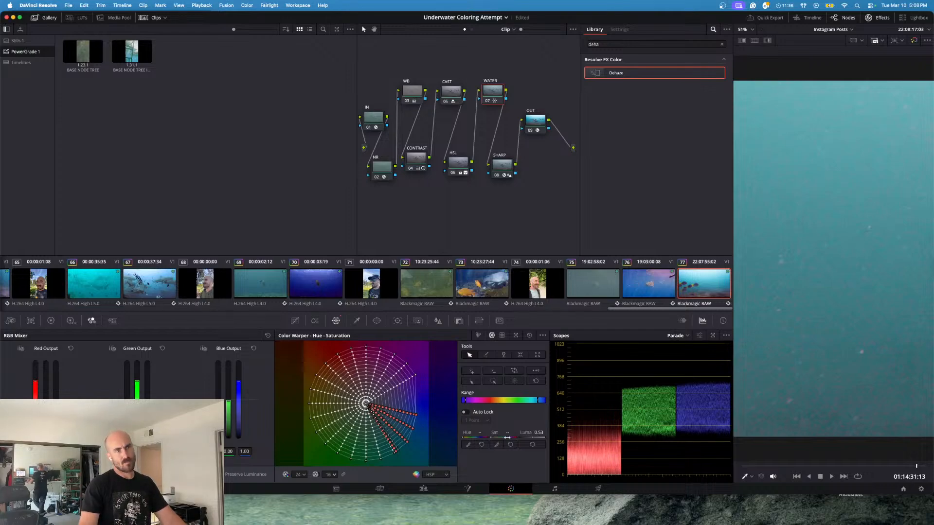
left_click_drag(533, 436, 537, 437)
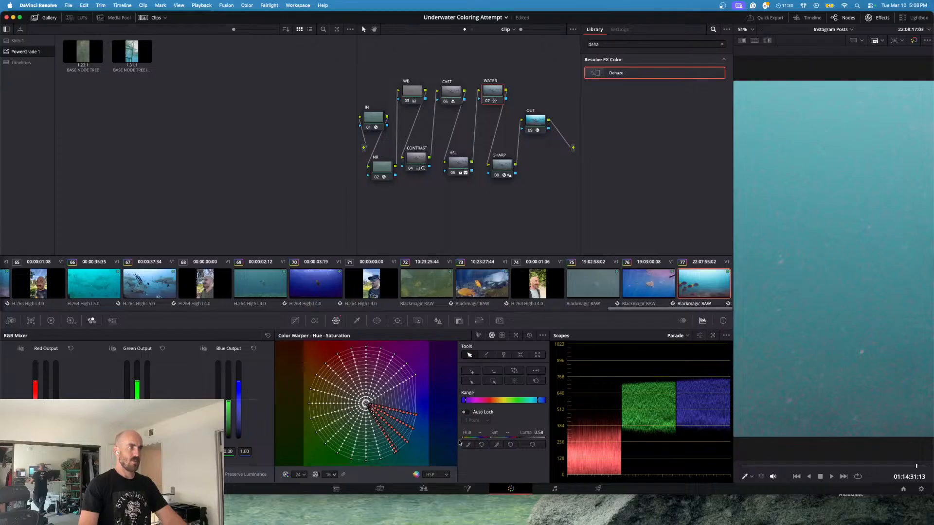
- Look at the preceding shark clip for comparison and play the fish clip from its start to judge the water color
key("Up")
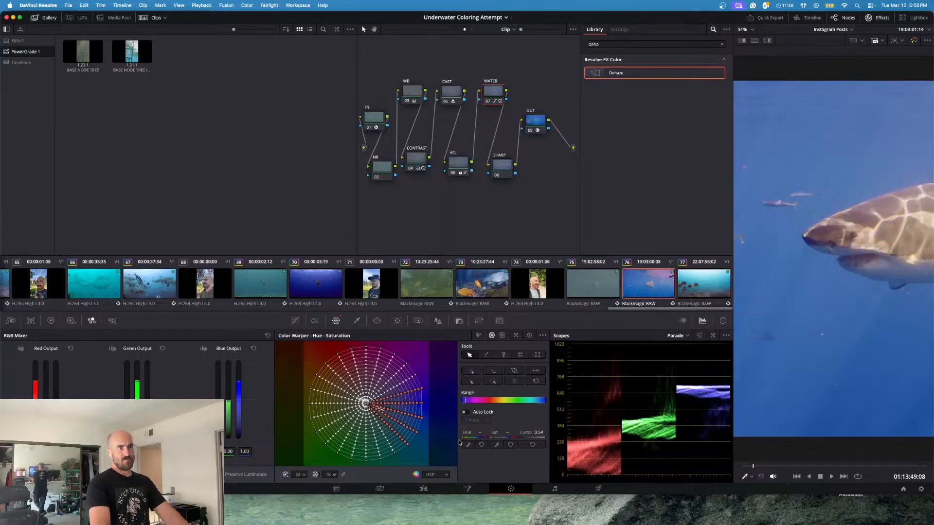
key("Down")
key("space")
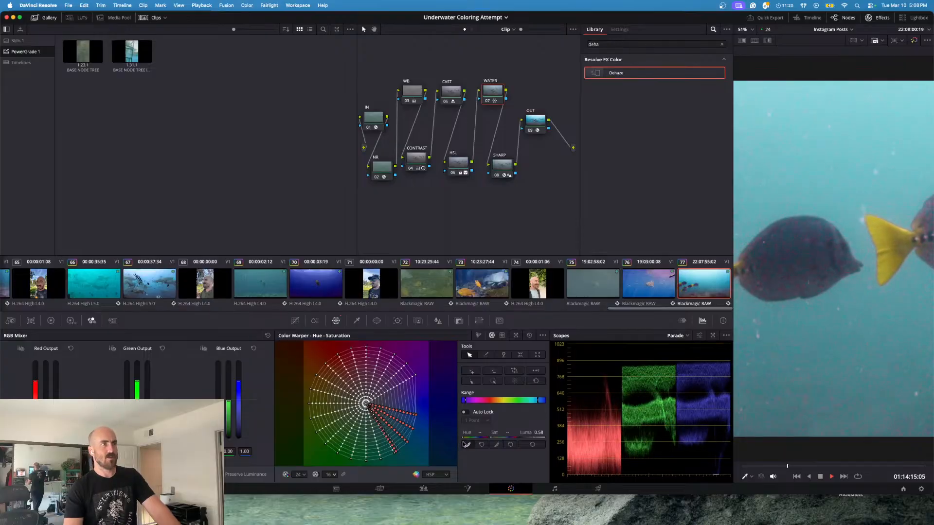
key("space")
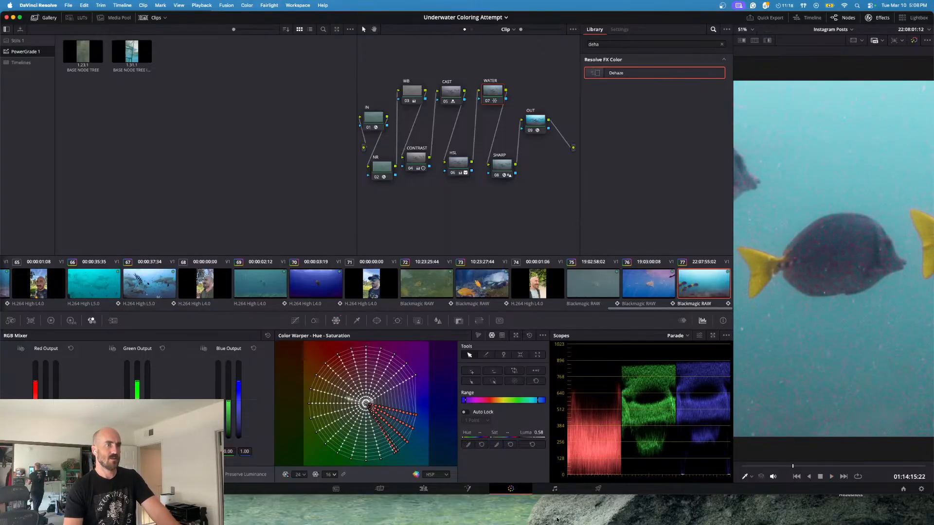
key("space")
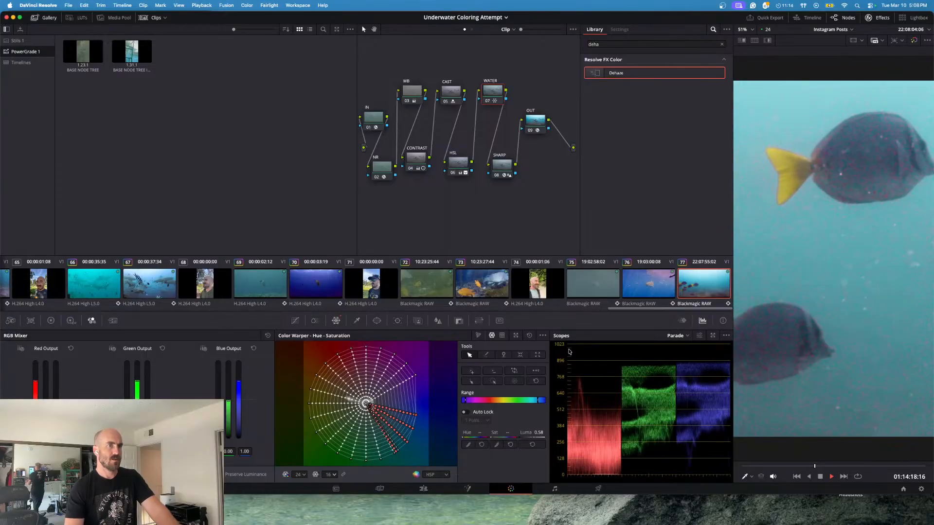
key("space")
- Select the SHARP node and switch to the Clock app to check the running timer
left_click(500, 167)
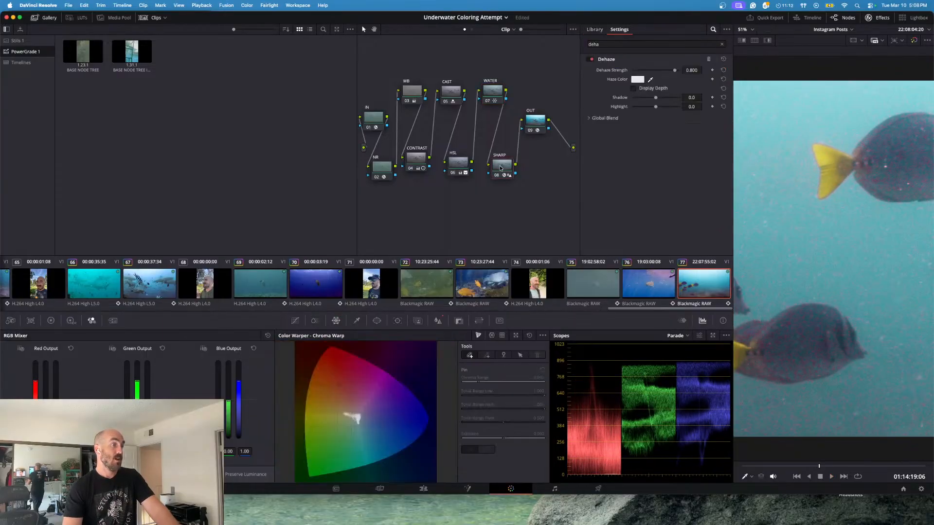
left_click(579, 522)
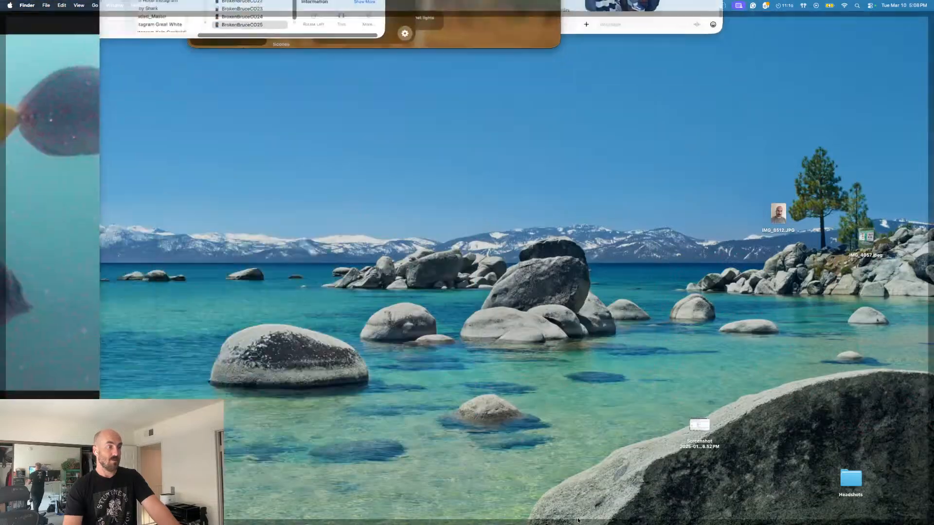
left_click(589, 518)
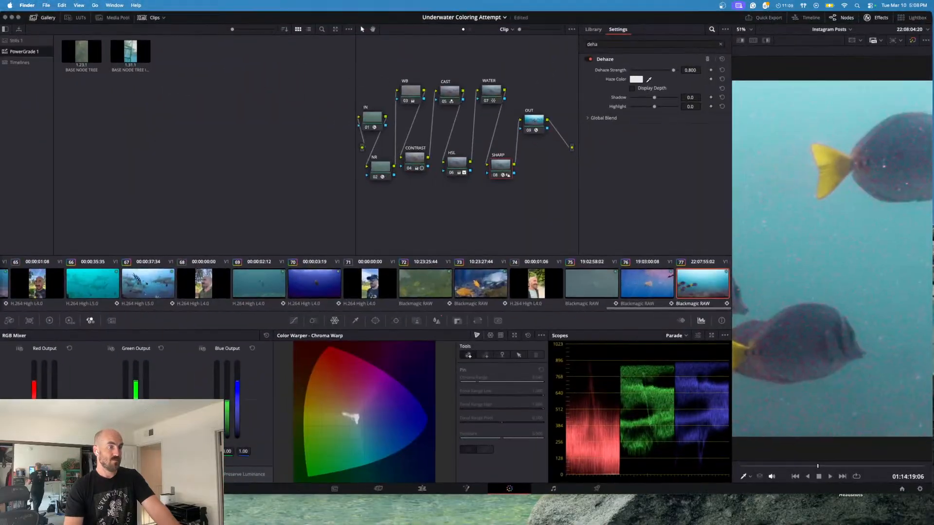
left_click(597, 509)
left_click(596, 519)
mouse_move(596, 524)
left_click(715, 517)
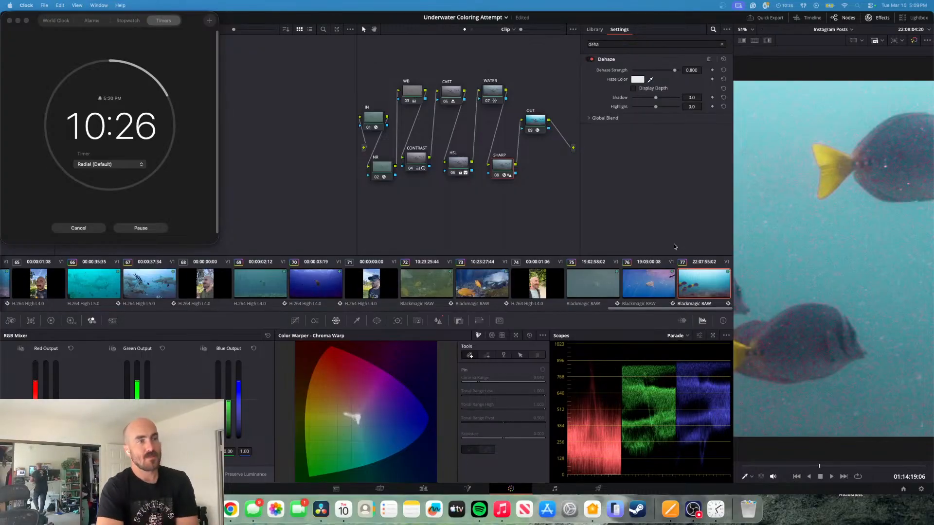
- Switch back to DaVinci Resolve, set the SHARP node's Dehaze strength to 0.054, and play the fish clip to check it
left_click(686, 235)
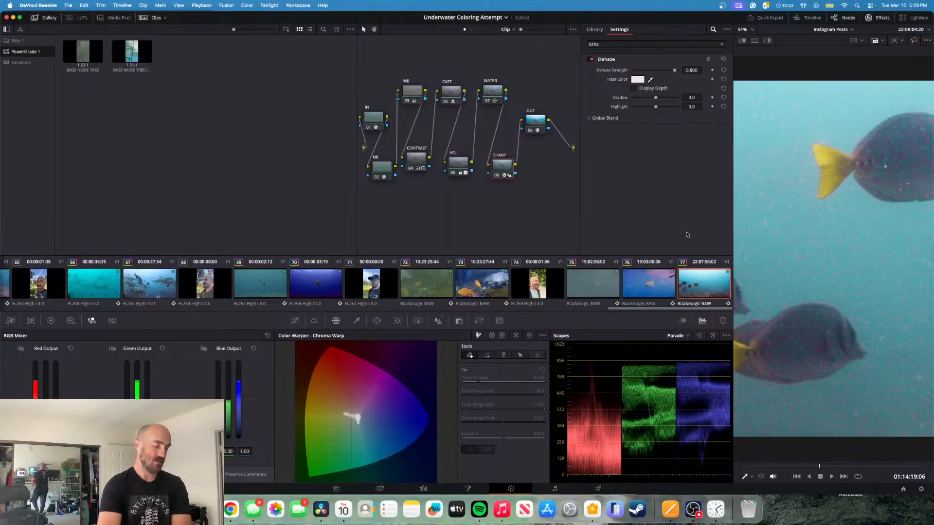
key("space")
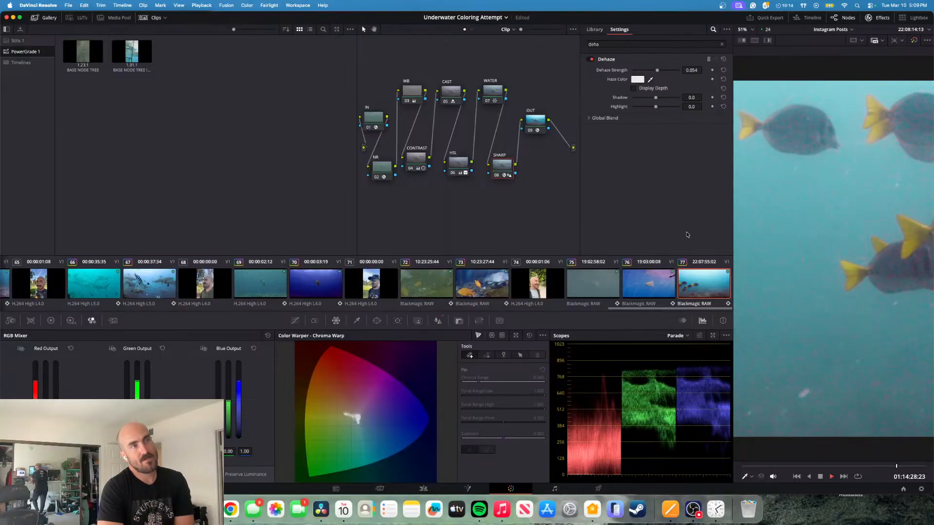
key("space")
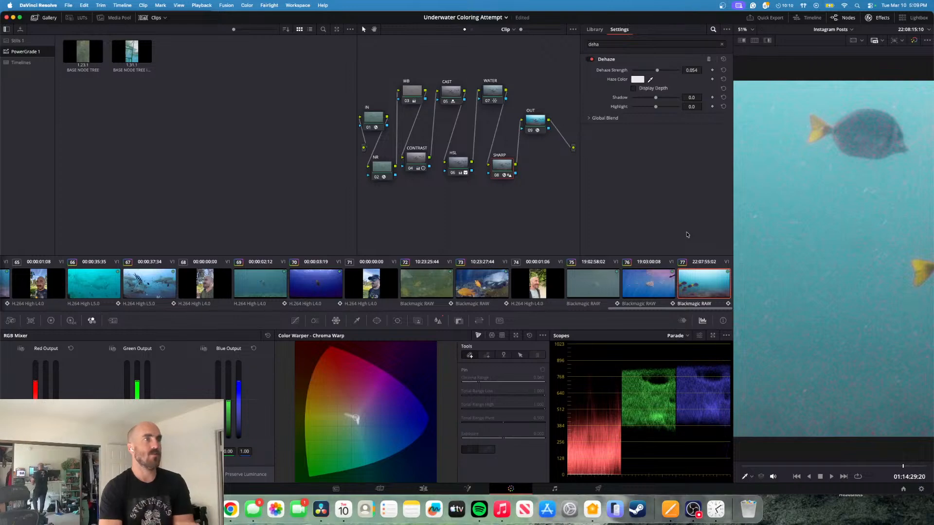
- Select the NR node and compare the picture with its Noise Reduction effect off and on
left_click(381, 168)
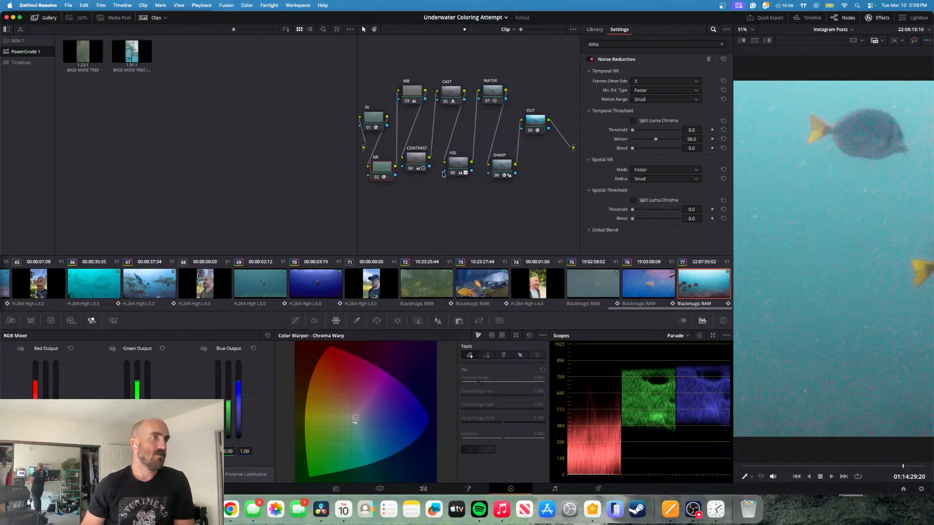
left_click(590, 59)
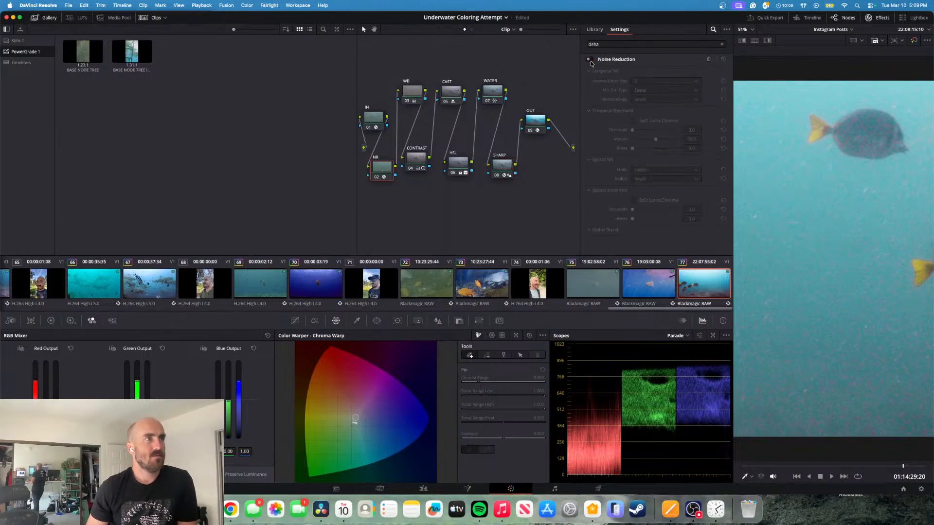
left_click(589, 61)
left_click(589, 61)
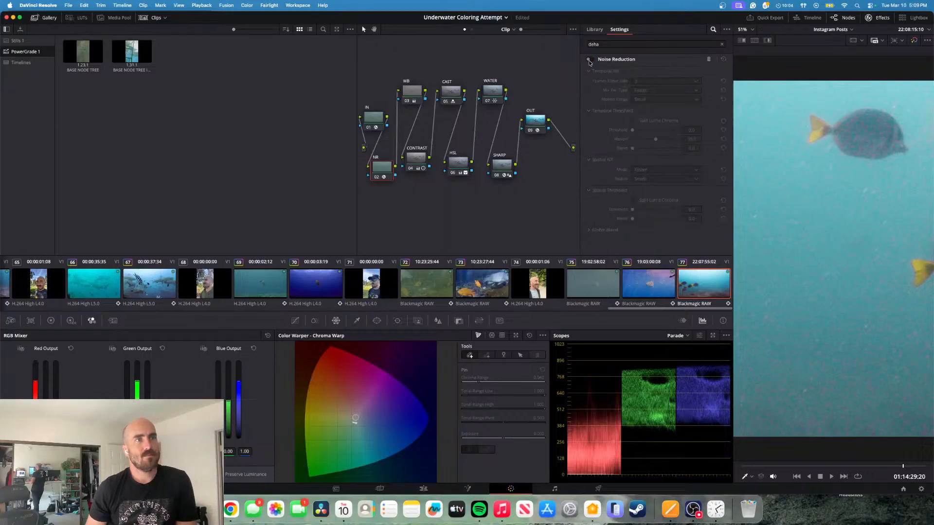
left_click(590, 62)
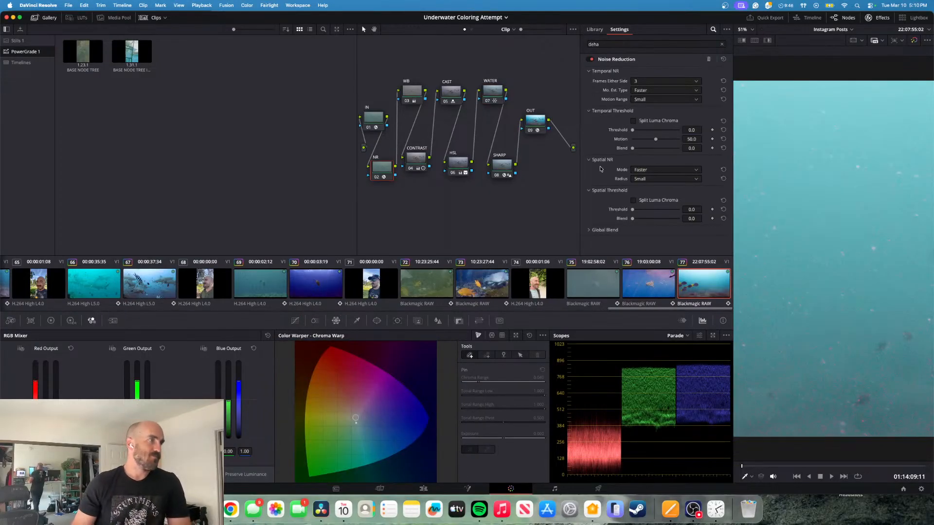
- Try the NR node's temporal noise reduction threshold at 1.6 and 2.0 while playing the fish clip
key("space")
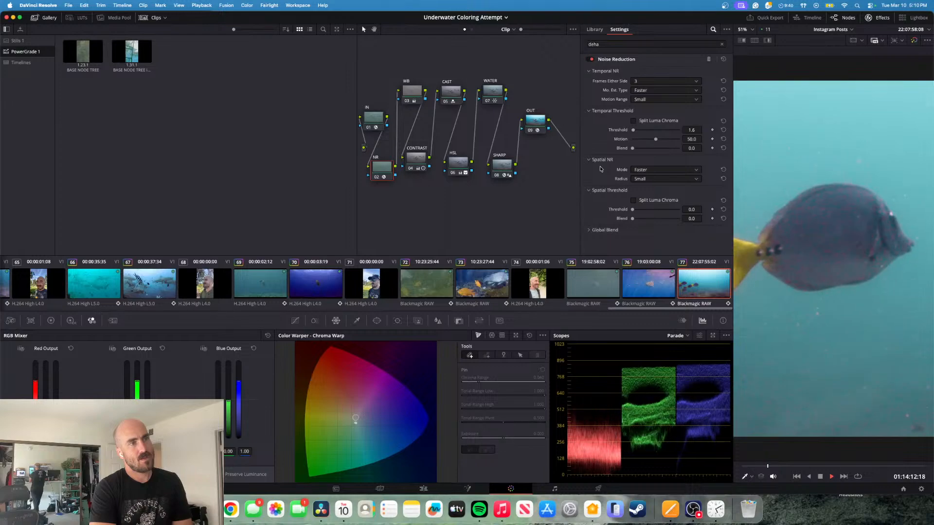
key("space")
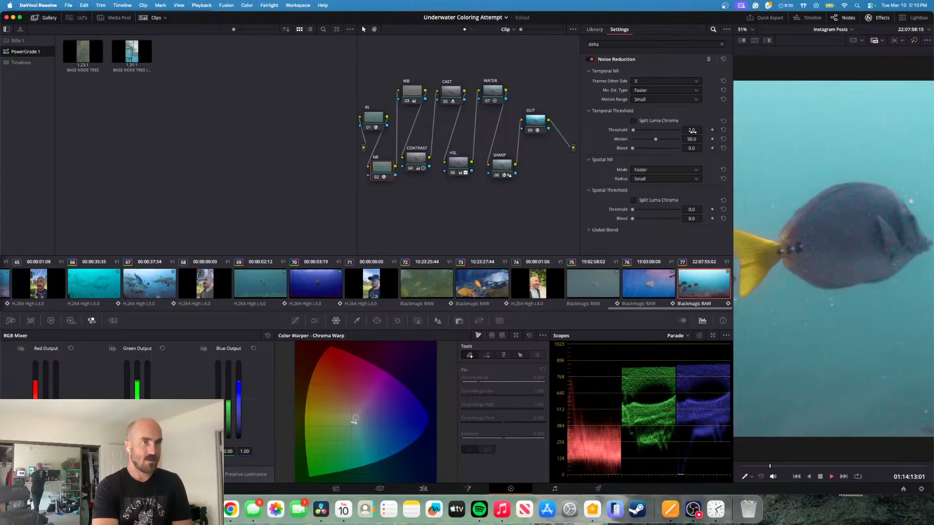
key("space")
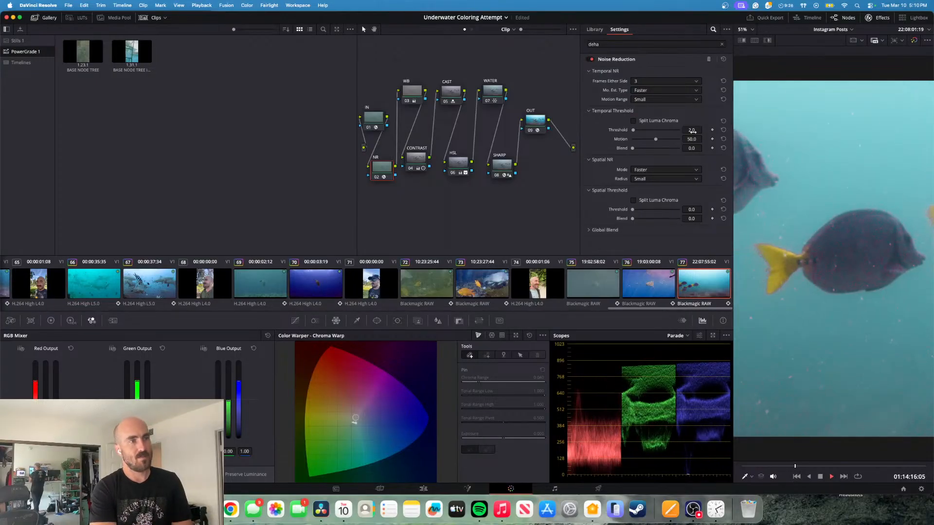
key("Left")
key("Left")
key("Left")
key("Left")
key("Left")
key("Left")
key("Left")
key("Left")
key("Left")
key("Left")
key("Left")
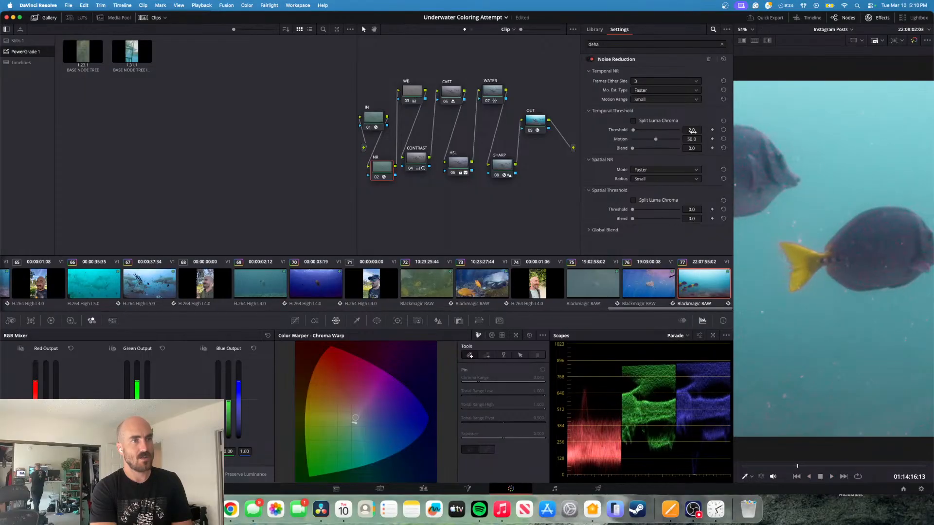
- Try the NR node's temporal threshold at 1.3 during playback, and lower it to 0.4
mouse_move(693, 132)
left_mouse_down()
mouse_move(681, 132)
mouse_move(695, 130)
left_mouse_up()
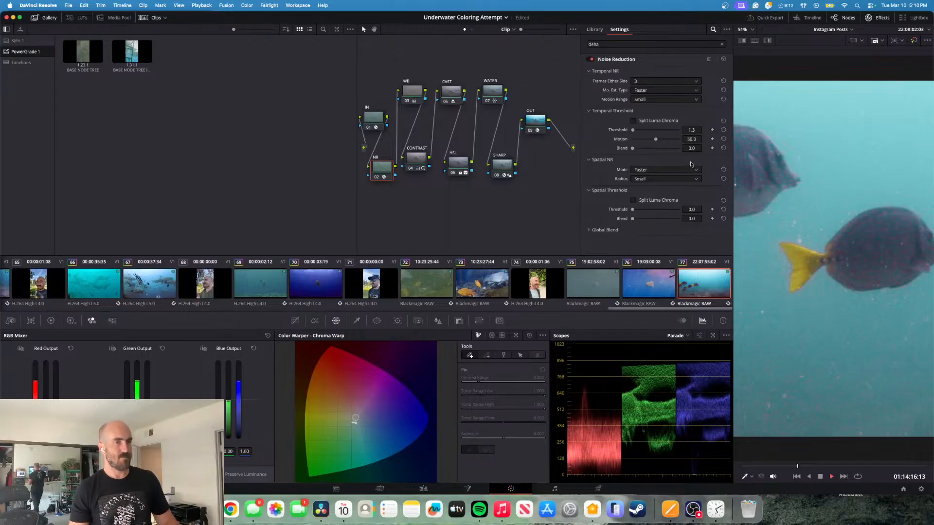
key("space")
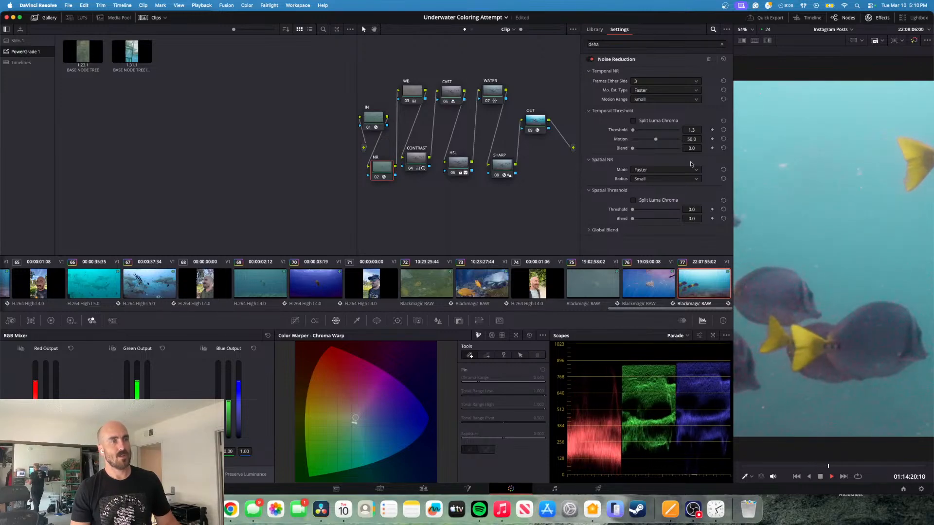
key("space")
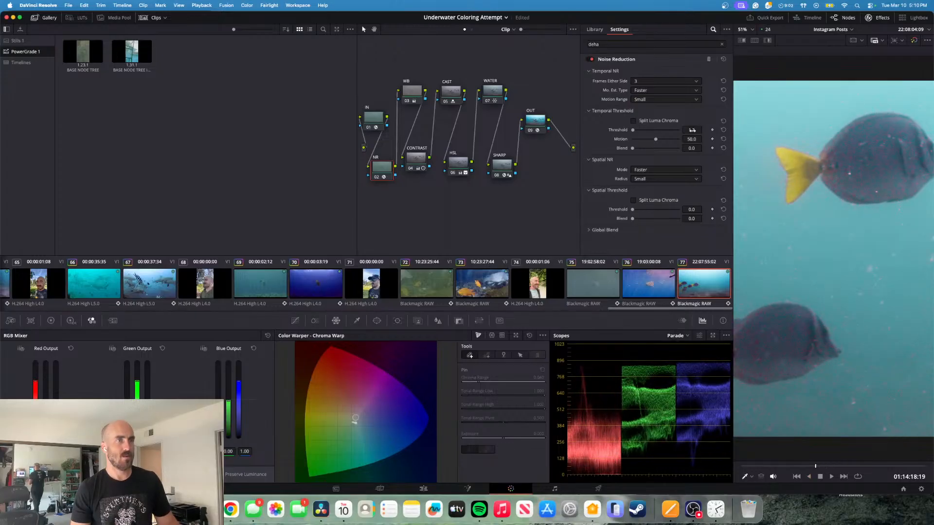
left_click_drag(691, 130, 692, 129)
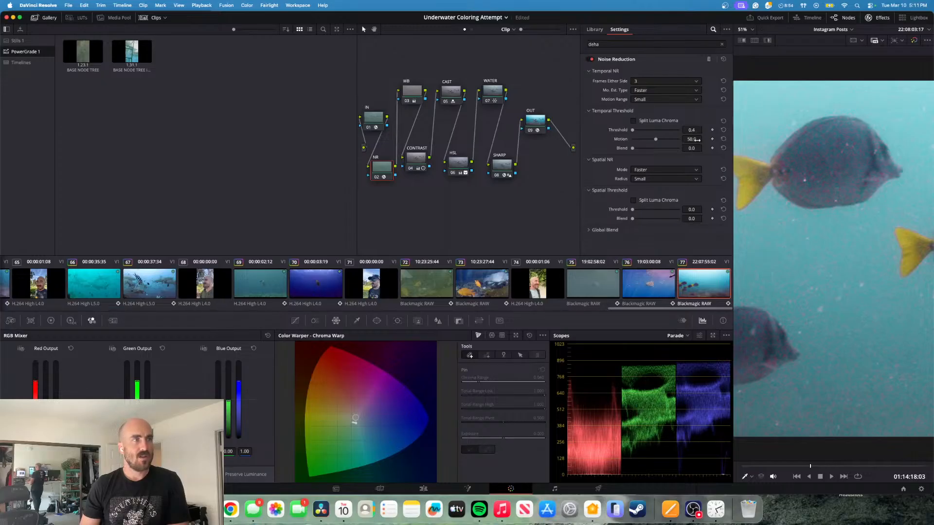
- Split luma and chroma in the NR node's temporal threshold, and try the chroma threshold at 100.0 during playback
left_click(632, 121)
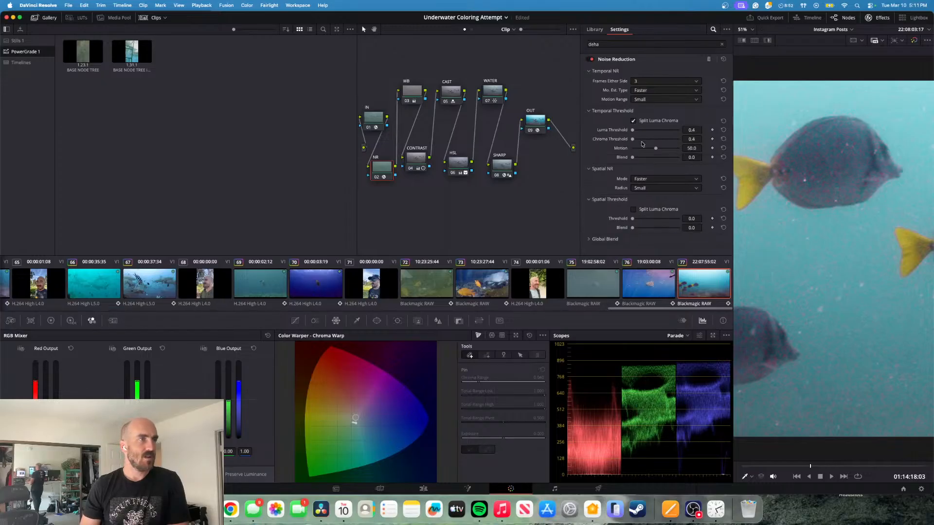
left_click_drag(632, 141, 682, 141)
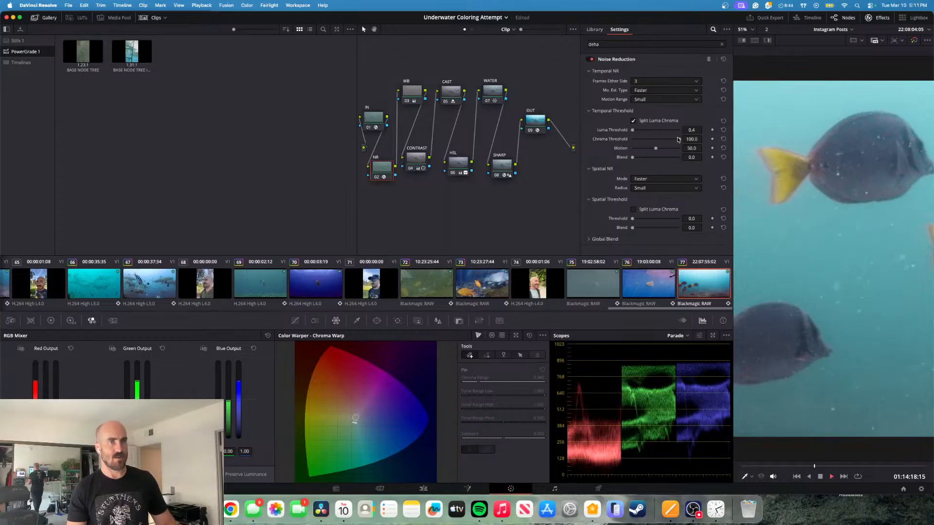
key("space")
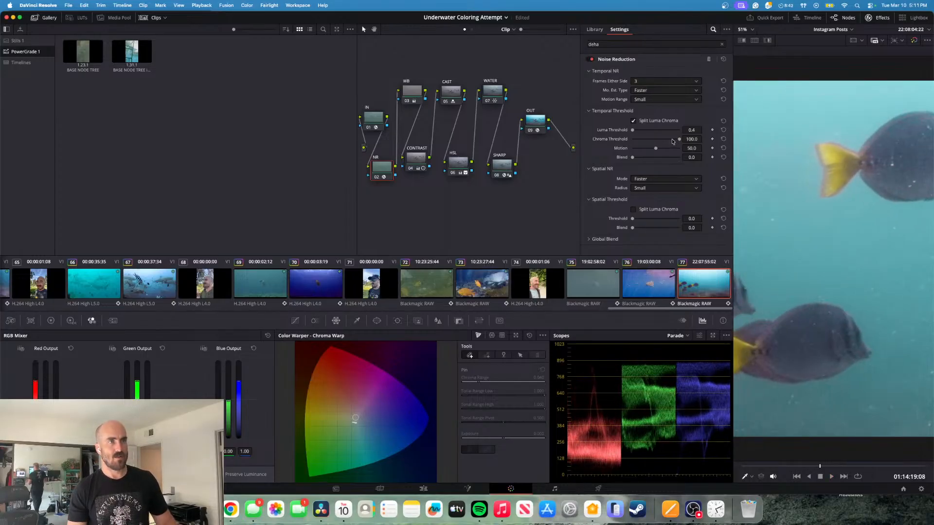
- Set the NR node's temporal luma threshold to 0.0 and its chroma threshold to 22.5
left_click_drag(679, 139, 628, 136)
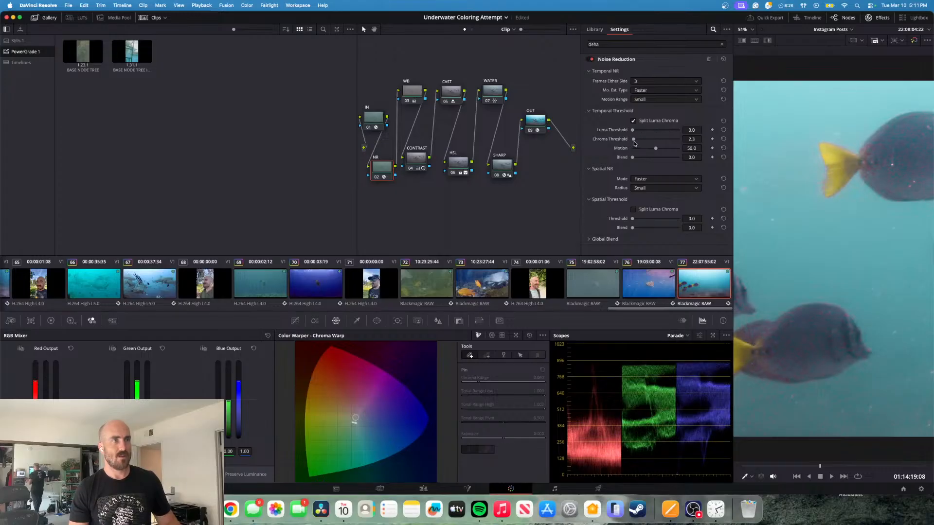
left_click(633, 140)
left_click_drag(633, 141, 643, 141)
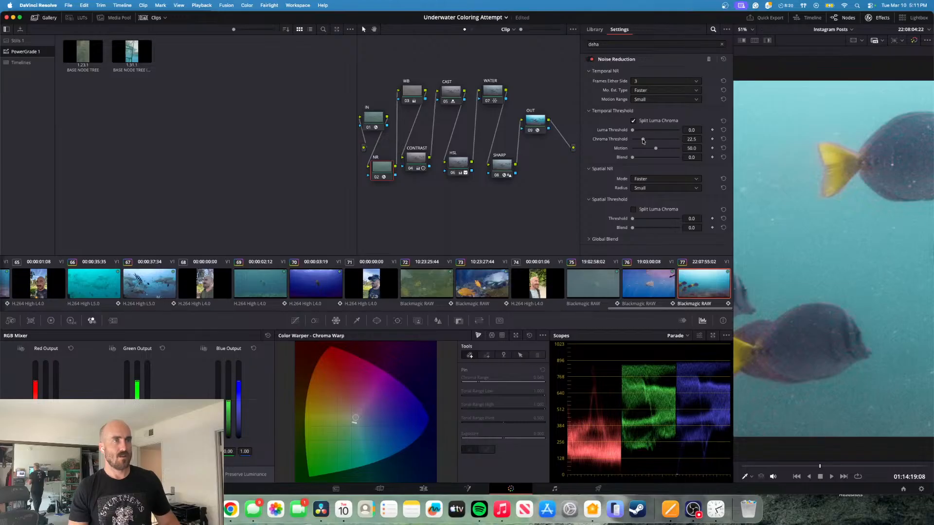
- Try the NR node's temporal luma threshold at 10.9 and chroma threshold at 17.1 while playing the fish clip
key("space")
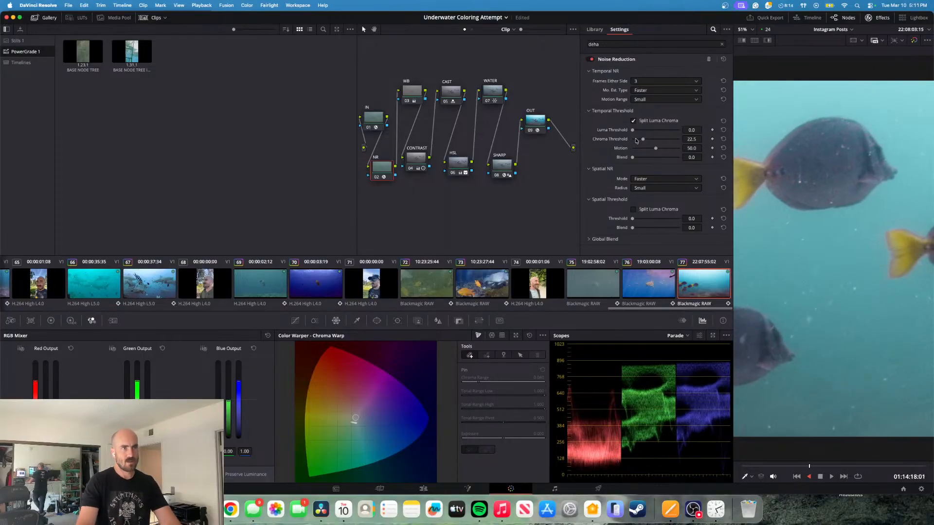
key("space")
mouse_move(642, 140)
left_mouse_down()
mouse_move(630, 144)
mouse_move(640, 143)
mouse_move(637, 132)
left_mouse_up()
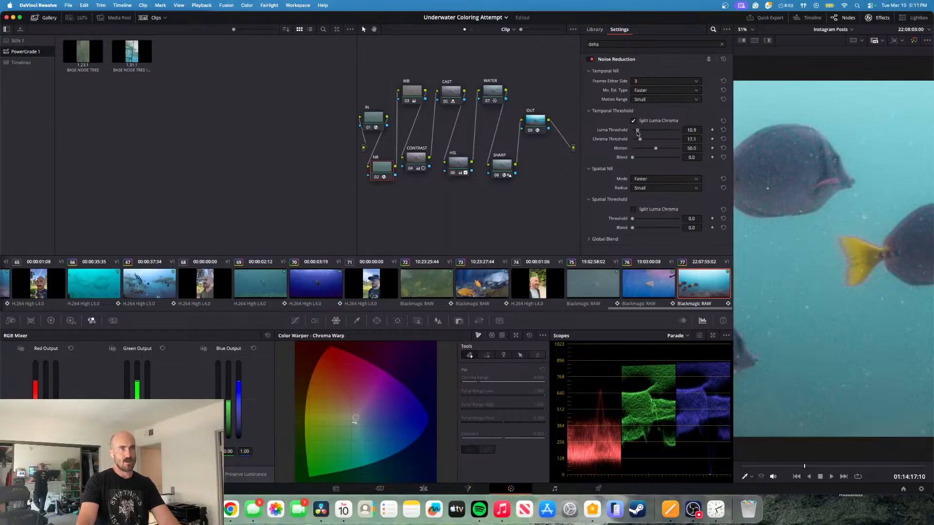
key("space")
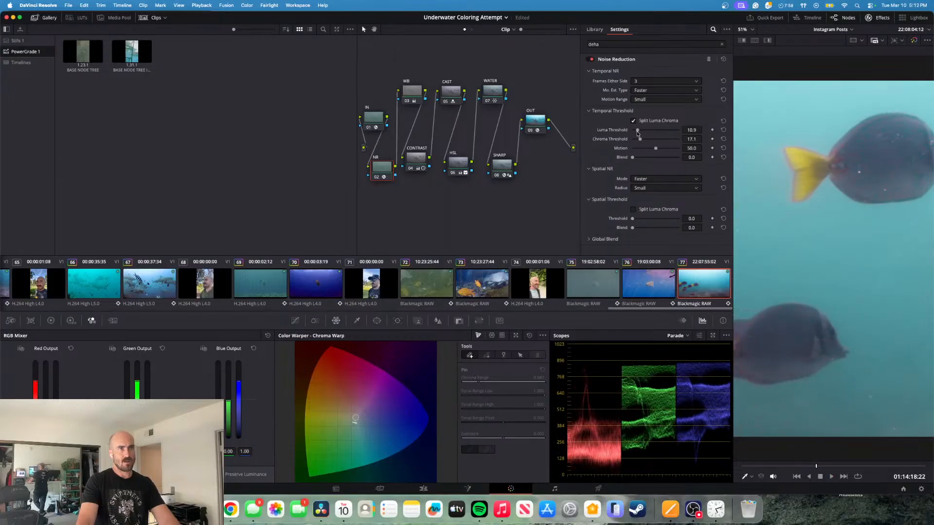
- Try lowering the NR node's temporal luma threshold to 7.8 and chroma threshold to 7.0 during playback
mouse_move(641, 141)
left_mouse_down()
mouse_move(633, 143)
mouse_move(635, 130)
mouse_move(636, 140)
left_mouse_up()
key("space")
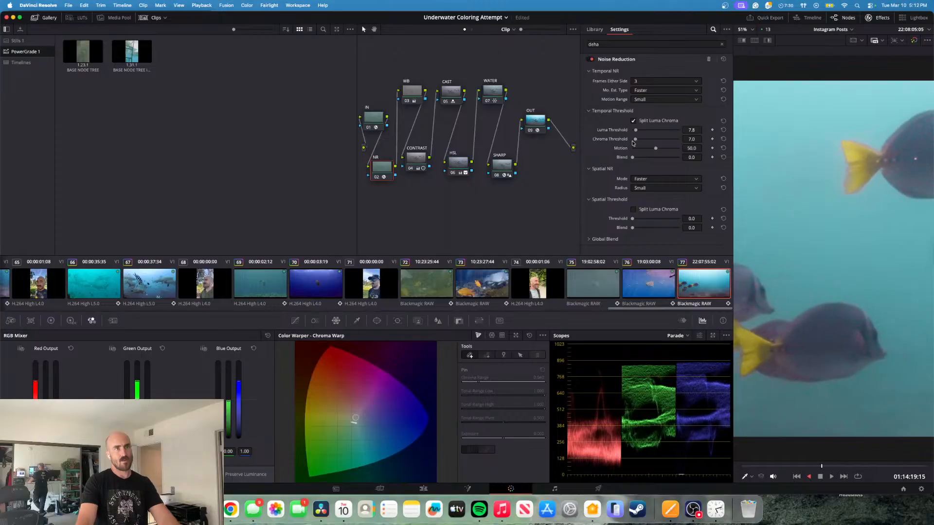
key("space")
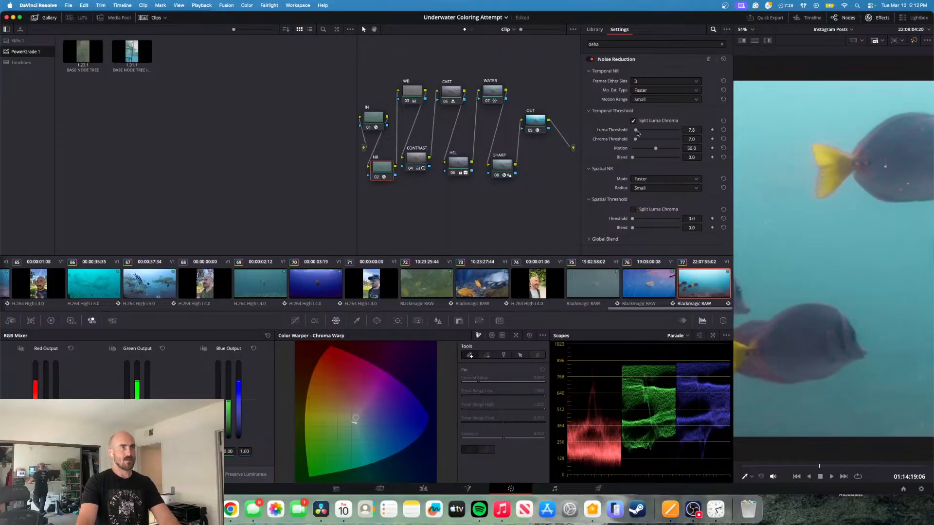
- Reset the NR node's temporal luma and chroma thresholds, review playback, and turn off the temporal luma/chroma split
left_click(724, 139)
left_click(724, 130)
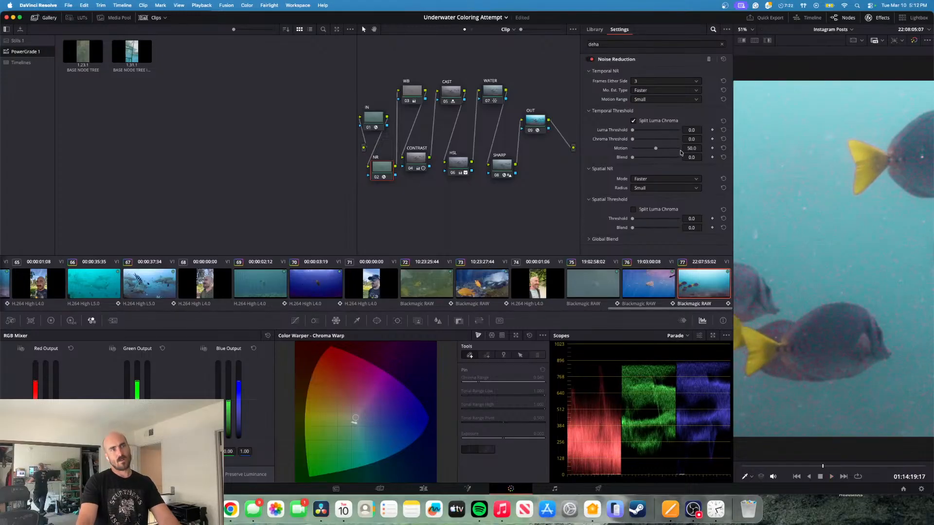
key("space")
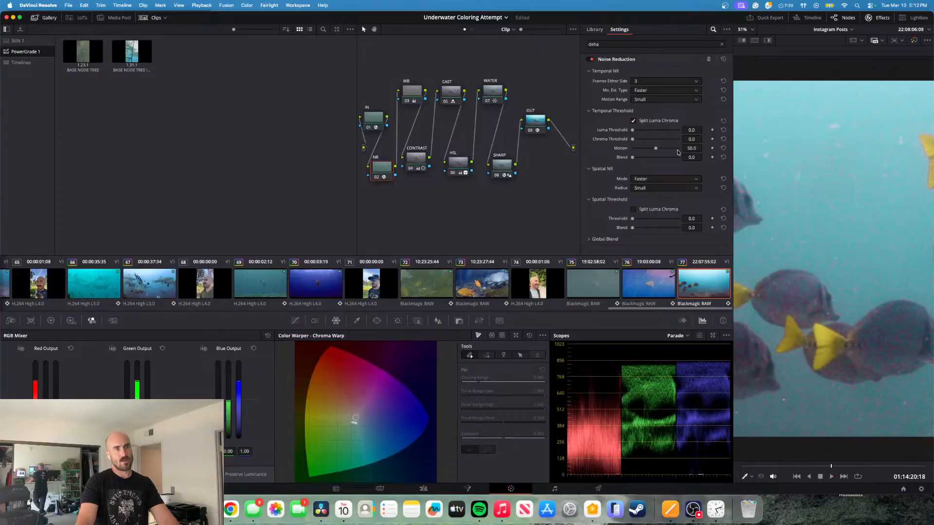
key("k")
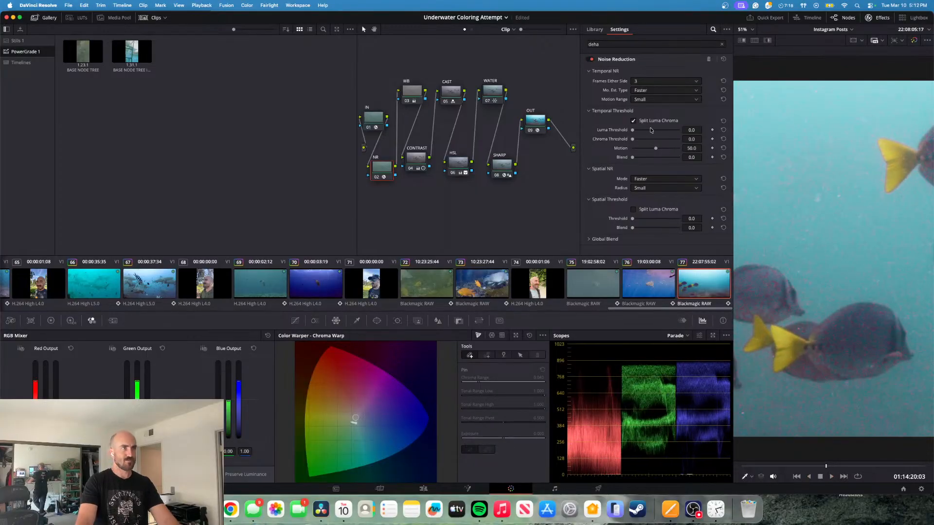
left_click(634, 121)
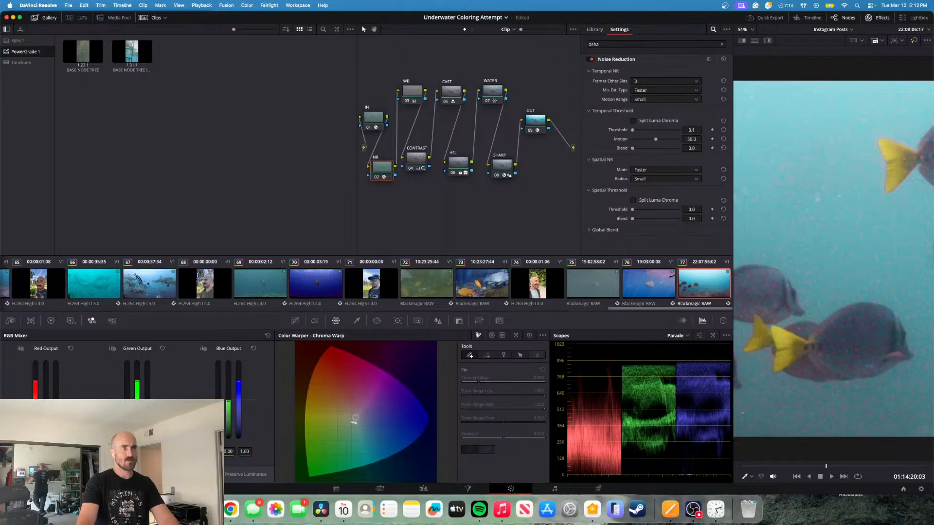
- Try the NR node's combined temporal threshold at 0.9 and 0.7 while playing the fish clip
left_click_drag(701, 130, 704, 130)
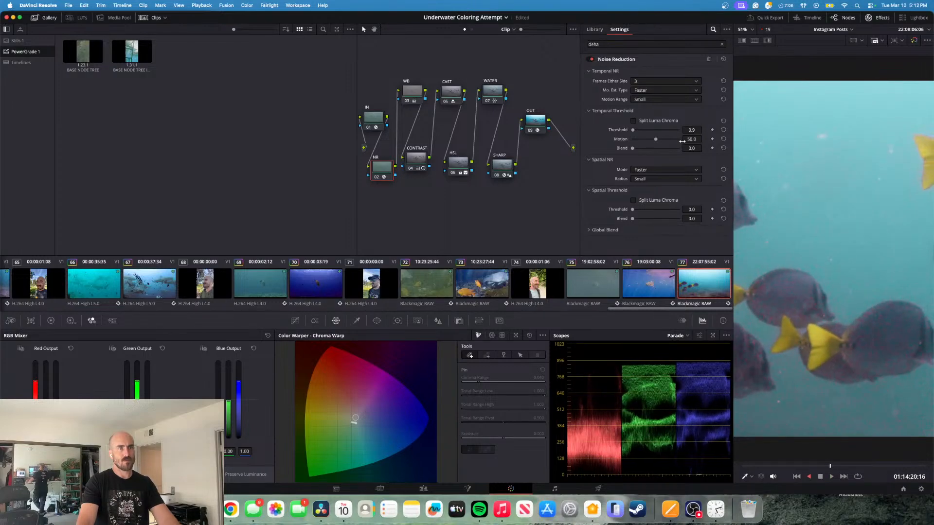
key("space")
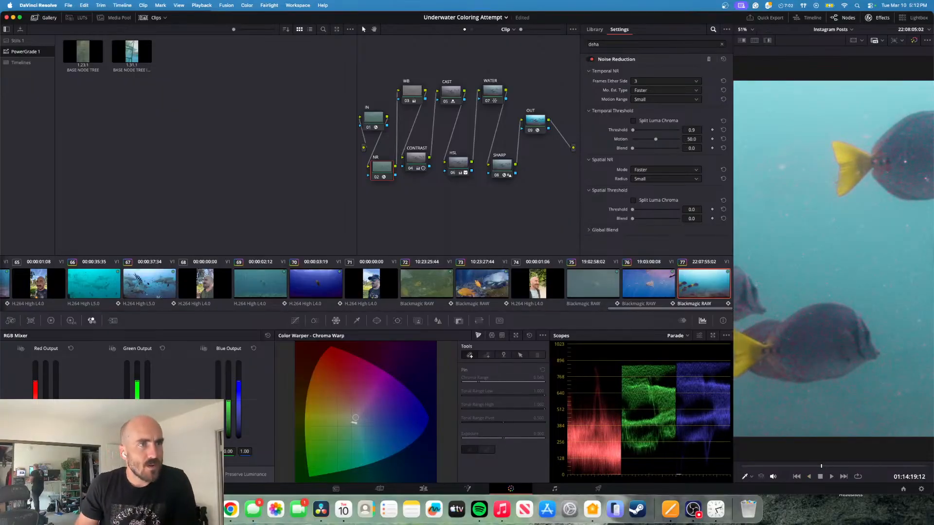
left_click_drag(692, 130, 690, 130)
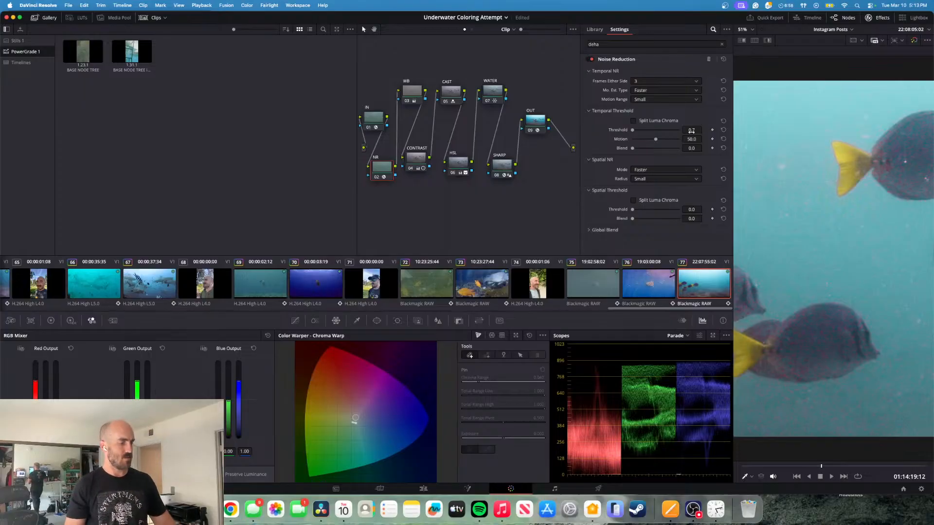
key("j")
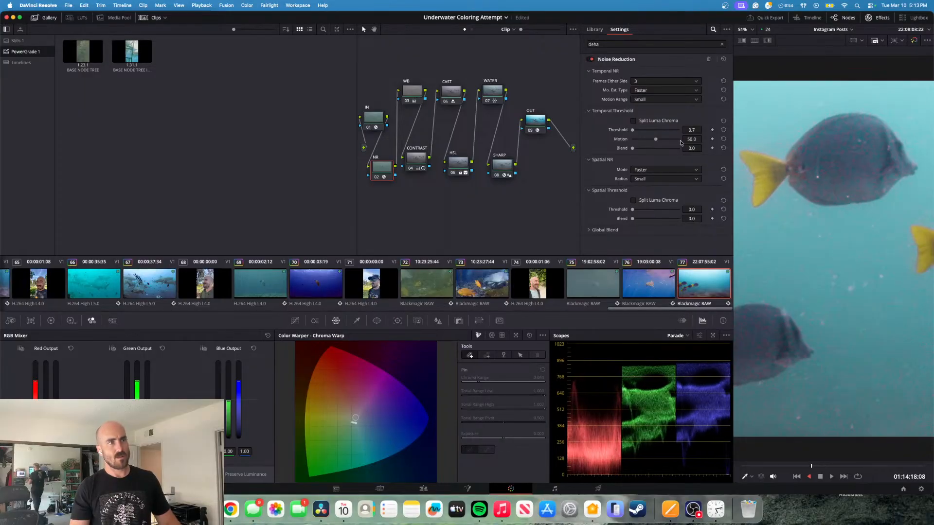
key("k")
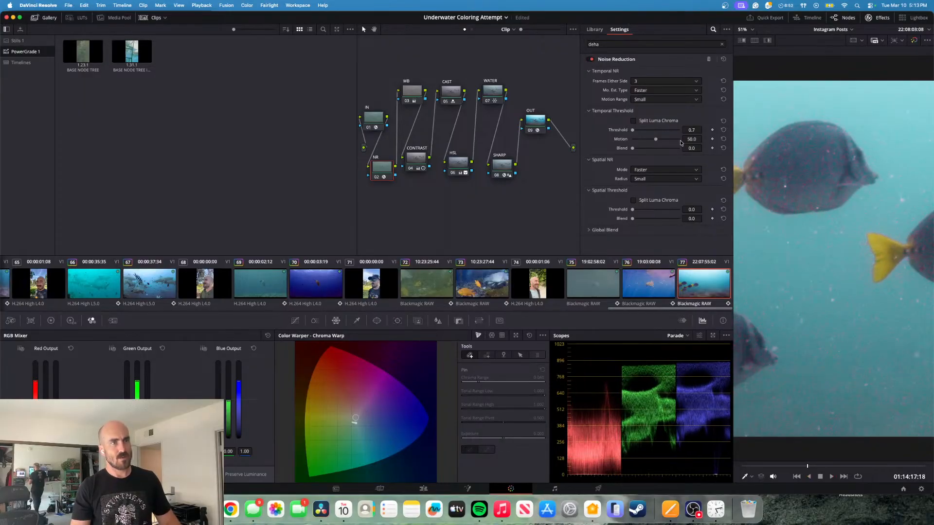
- Try raising the NR node's temporal threshold to about 30 and play the fish clip
left_click_drag(692, 130, 696, 130)
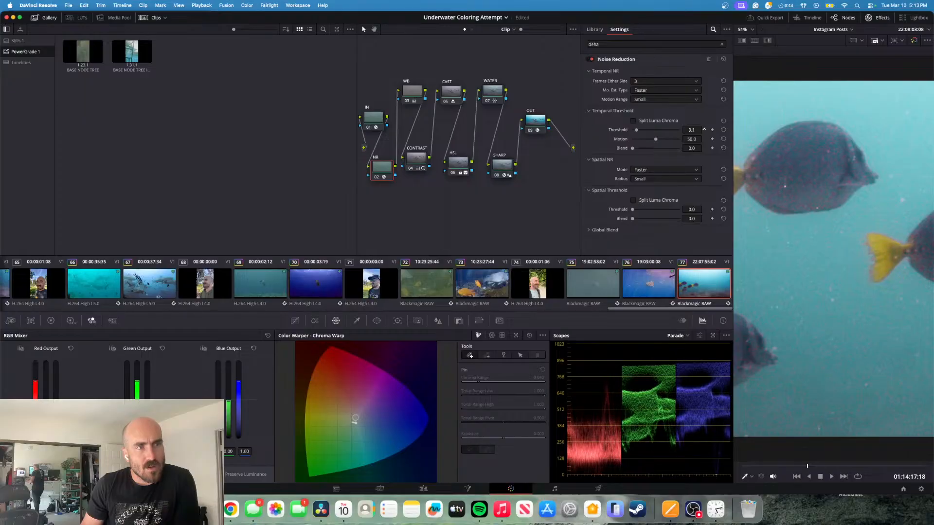
left_click_drag(697, 130, 705, 130)
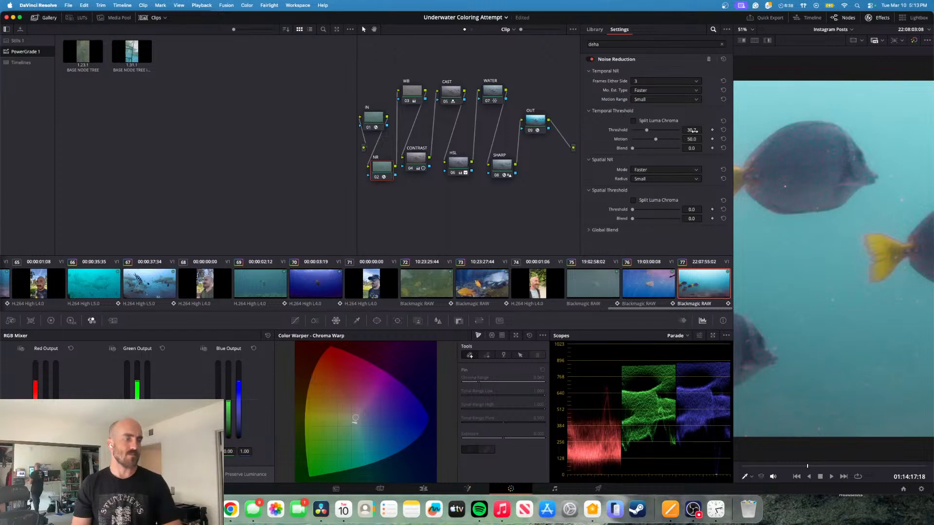
key("space")
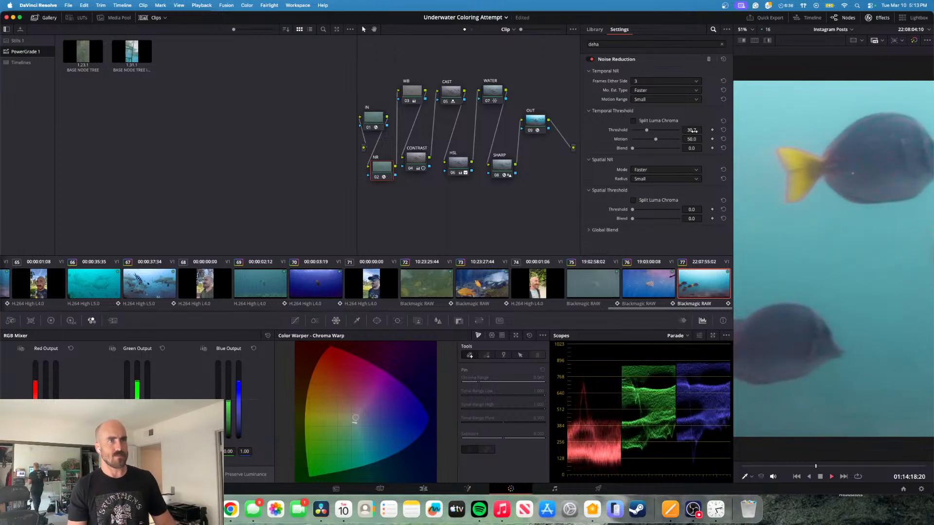
key("space")
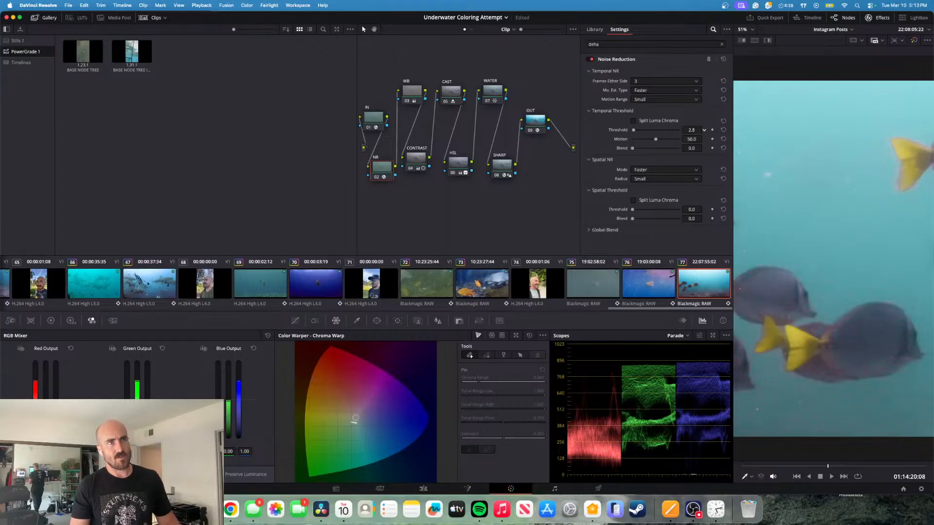
- Try the NR node's temporal threshold at 0.3 and 0.6, reviewing the fish clip in reverse playback
left_click_drag(691, 129, 681, 130)
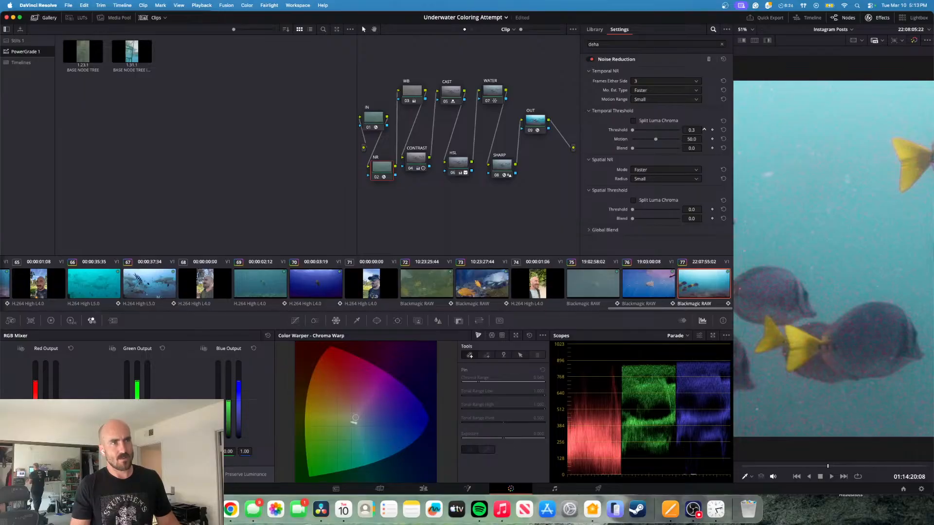
key("j")
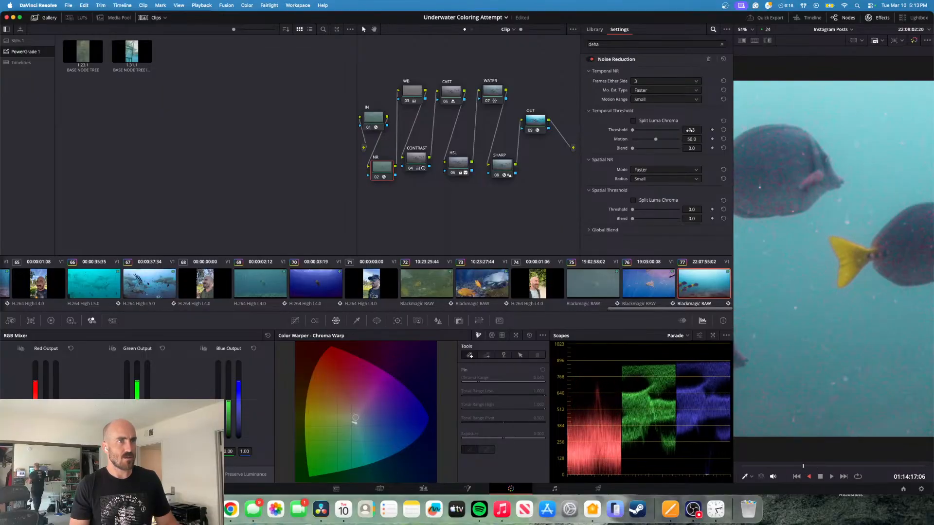
key("k")
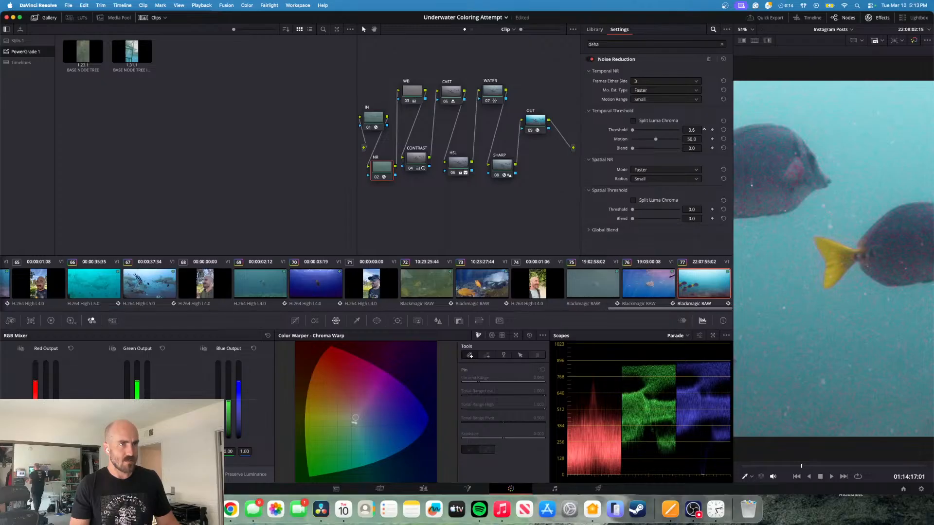
- Set the NR node's temporal threshold to 0.5 while comparing neighbouring frames of the fish clip
key("k")
key("Left")
key("Left")
key("Left")
key("Left")
key("Left")
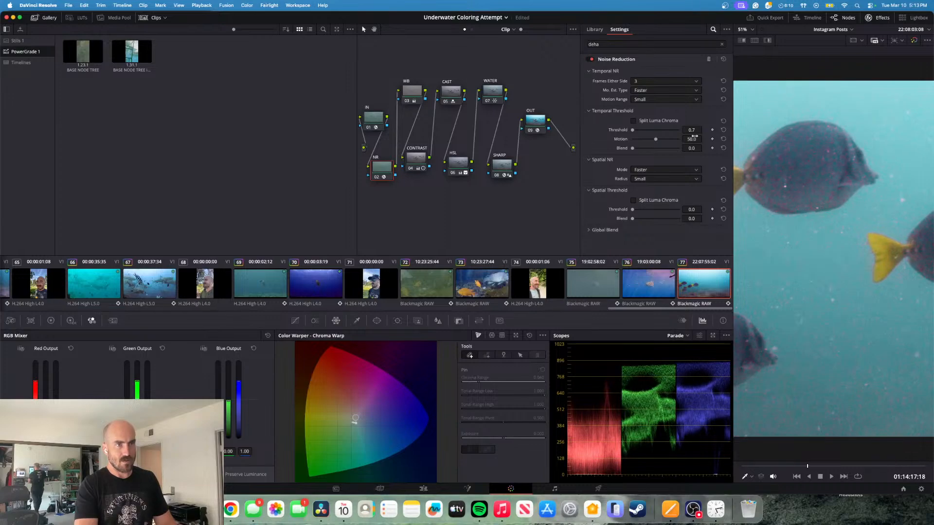
key("Left")
key("Left")
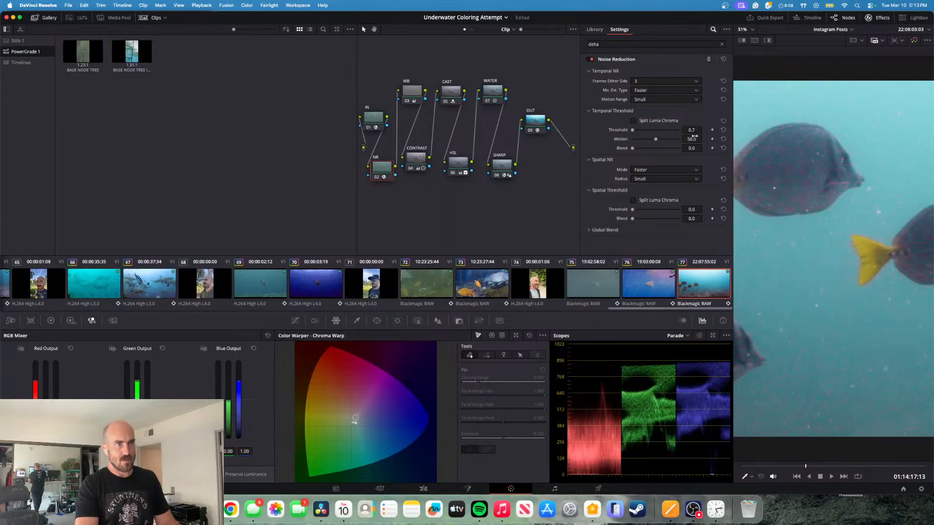
key("Right")
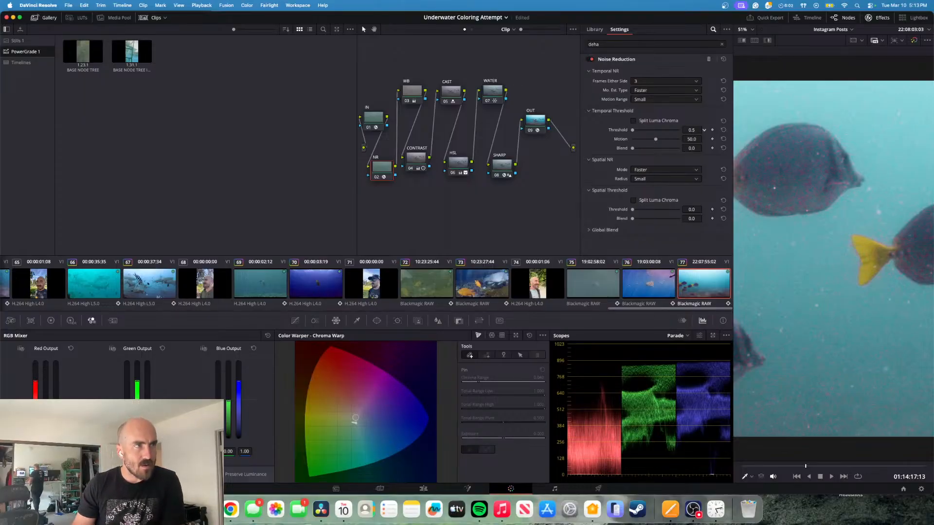
key("Right")
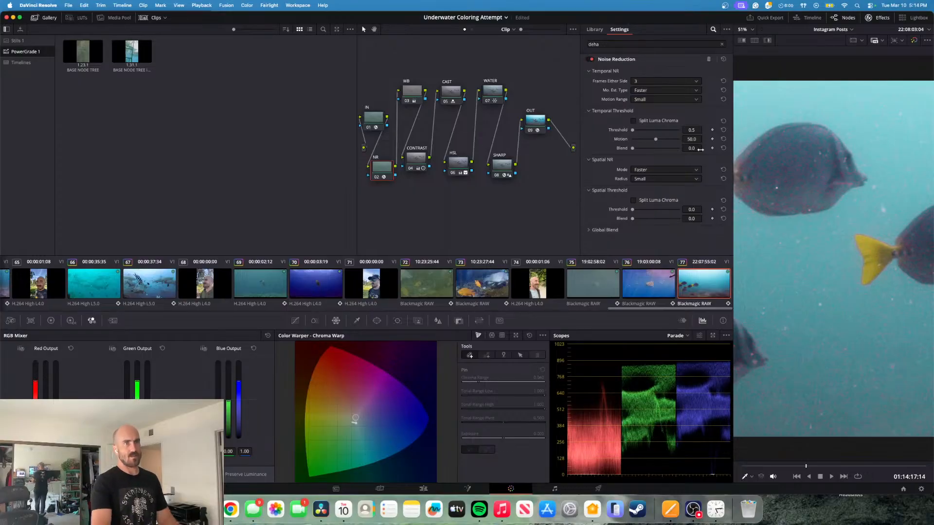
- Play the fish clip both ways and step through its frames to examine the remaining noise on the fish and water
key("space")
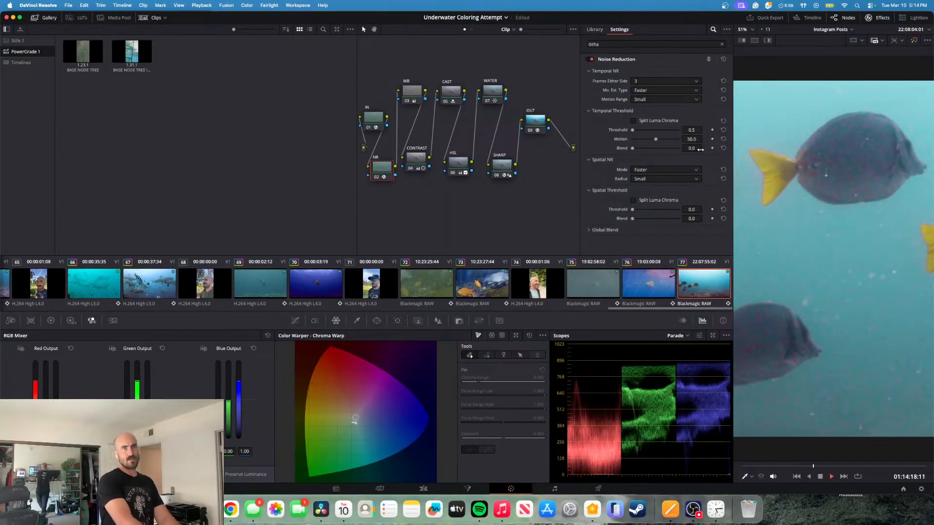
key("j")
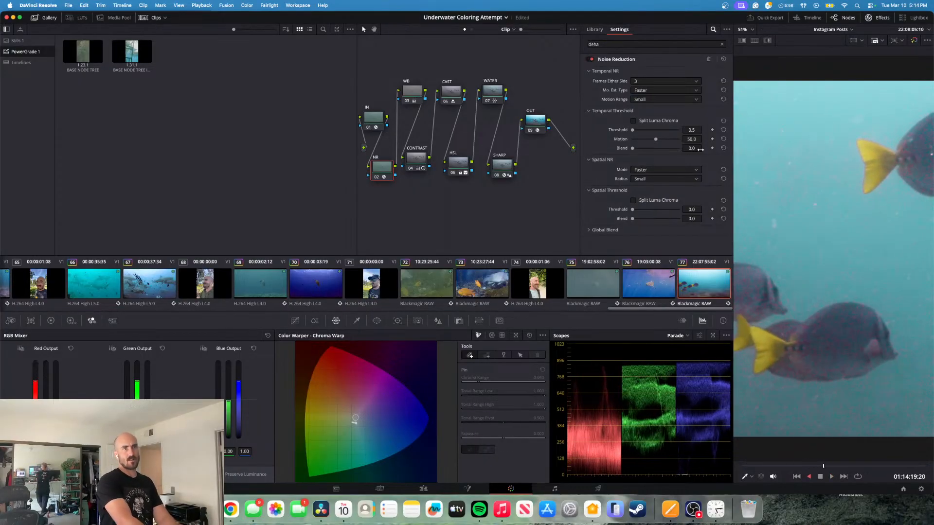
key("k")
key("Left")
key("Left")
key("Left")
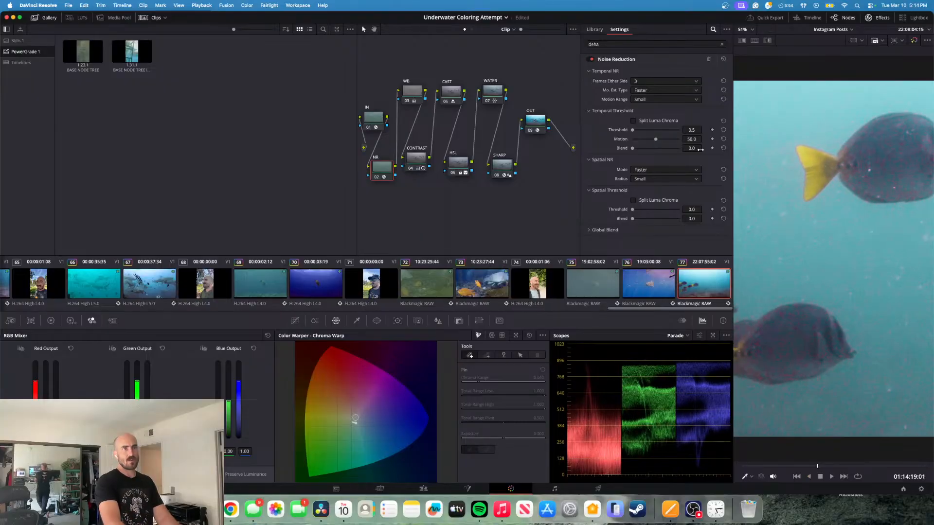
key("Right")
key("Right")
key("Right")
key("Right")
key("Right")
key("Right")
key("Right")
key("Right")
key("Right")
key("Right")
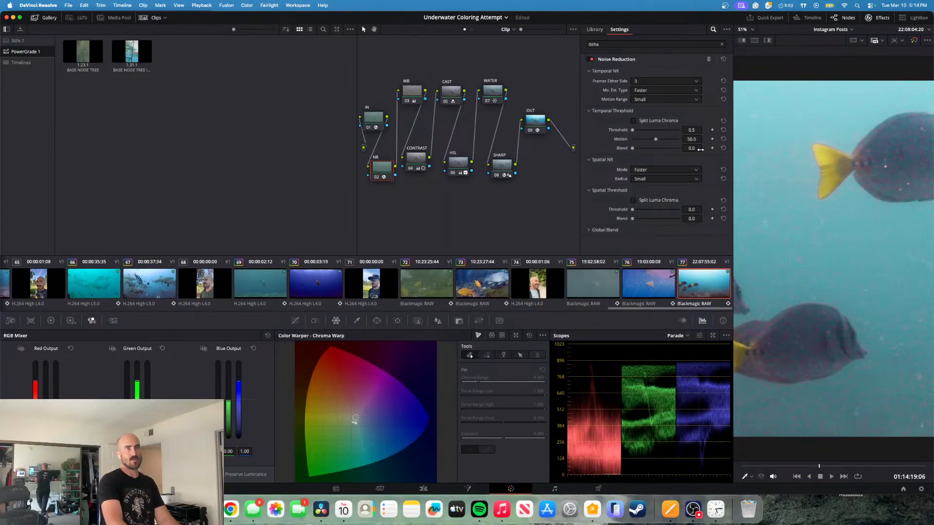
key("Right")
key("Right")
key("Right")
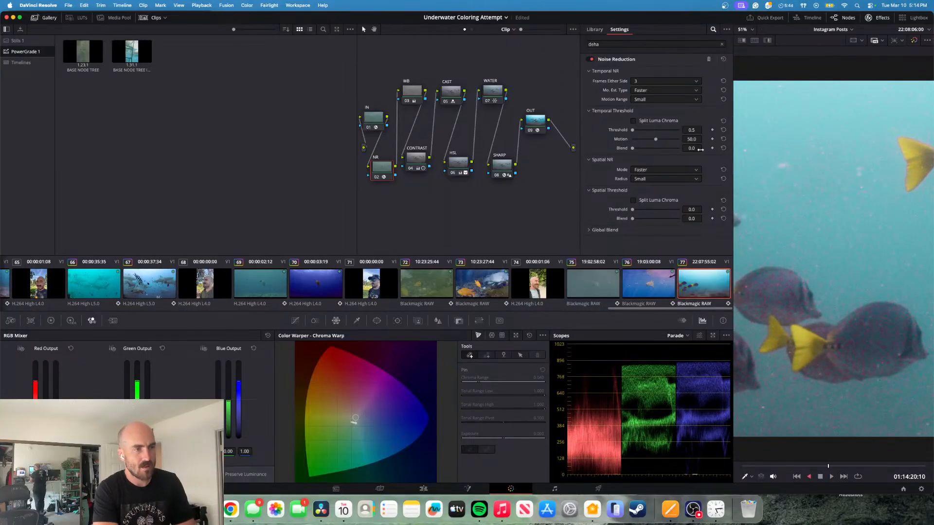
key("space")
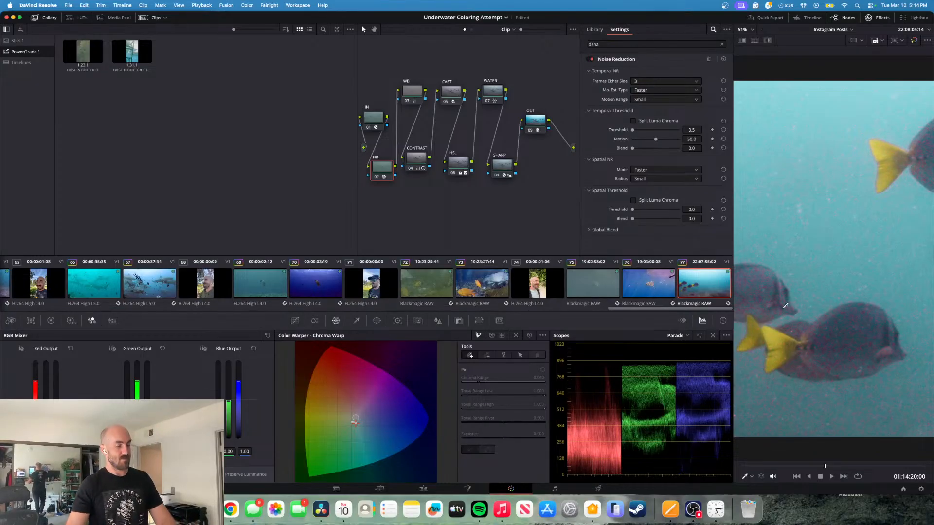
key("space")
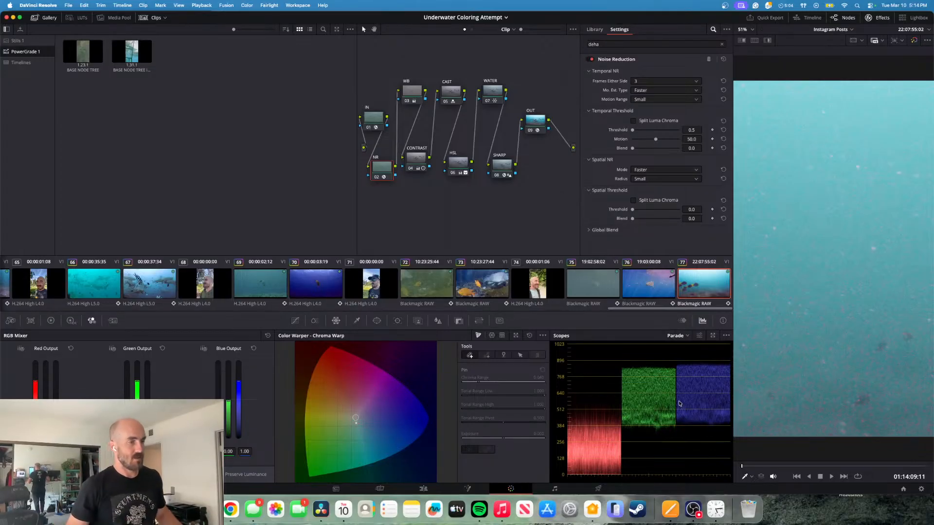
- On the Deliver page, enable the V2 copy of the fish clip and play the split before/after comparison full screen
left_click(599, 489)
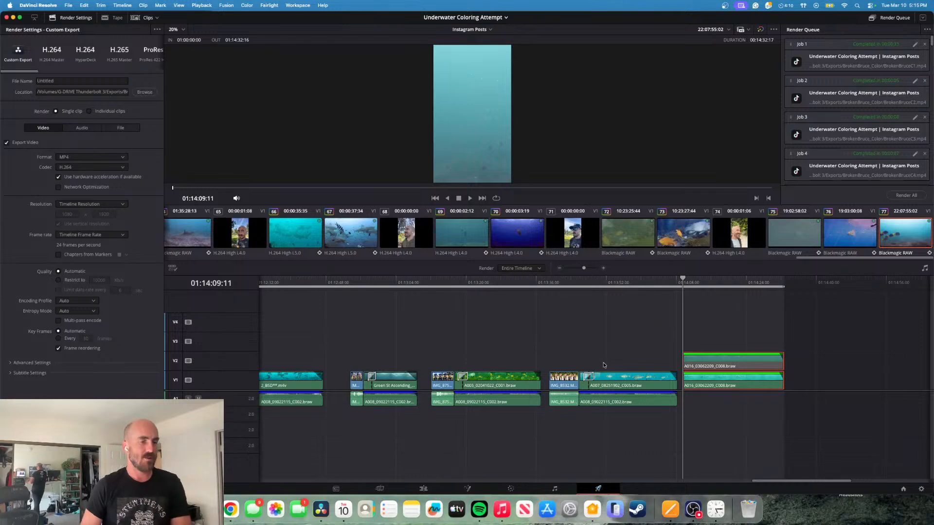
left_click(716, 508)
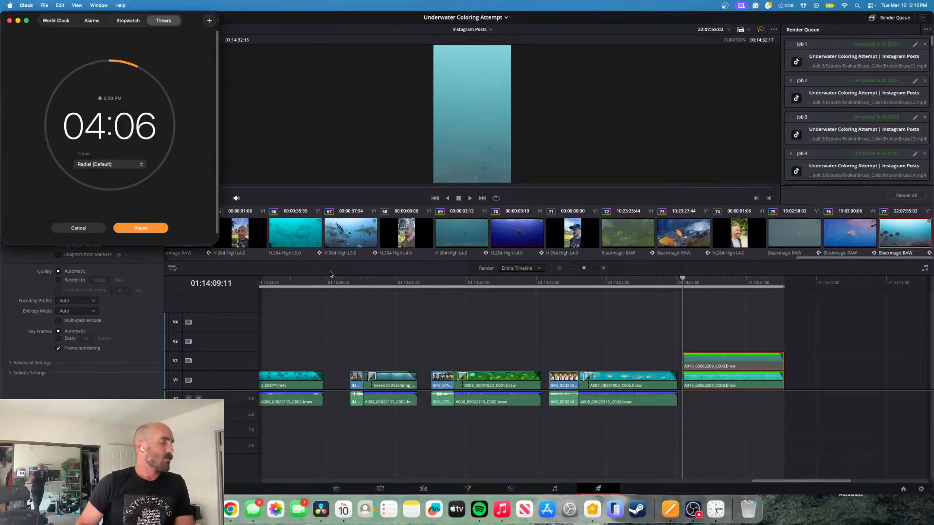
left_click(785, 358)
left_click(736, 360)
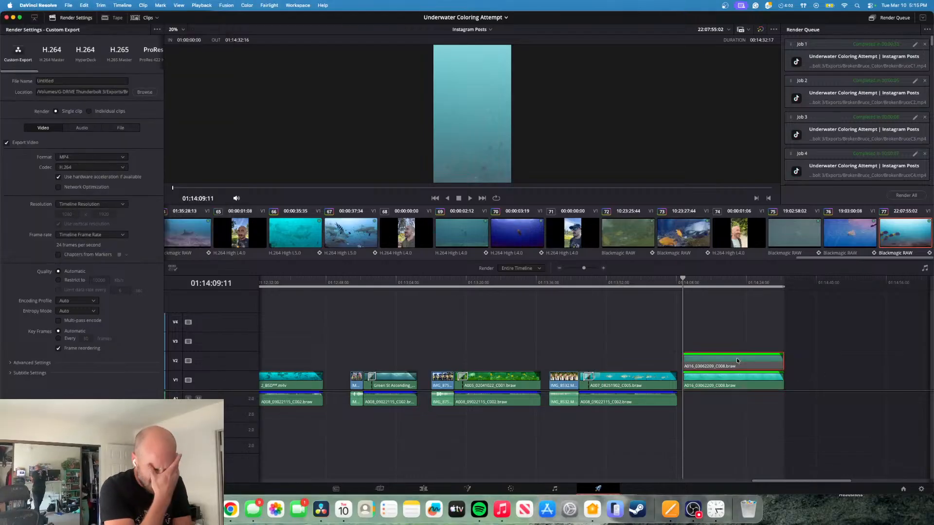
key("d")
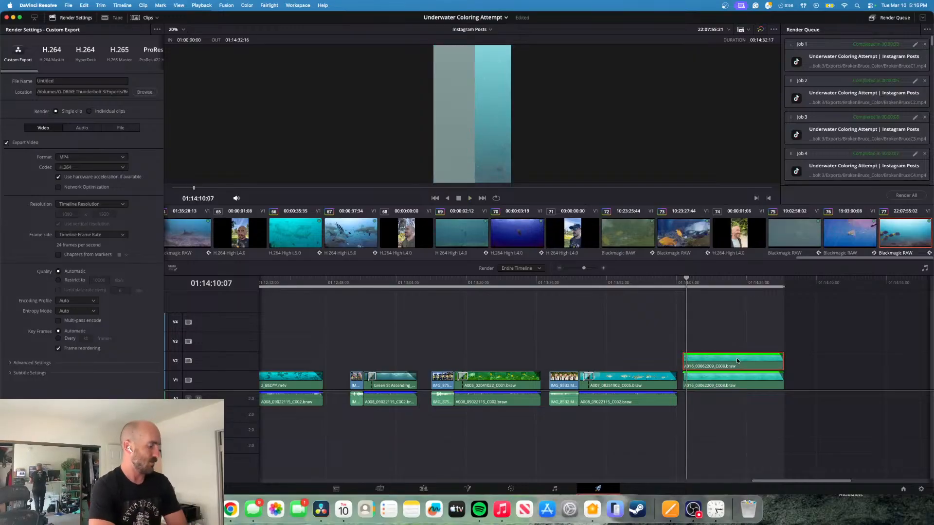
key("super+f")
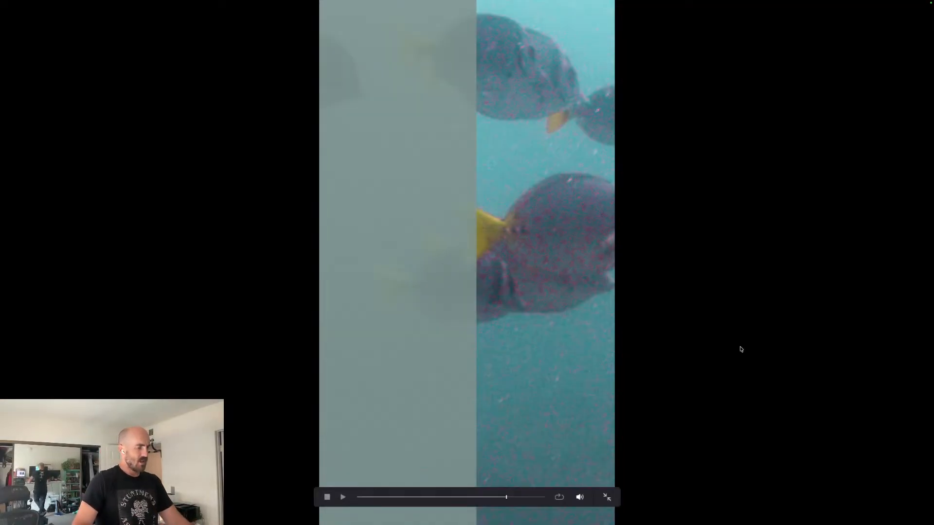
key("Escape")
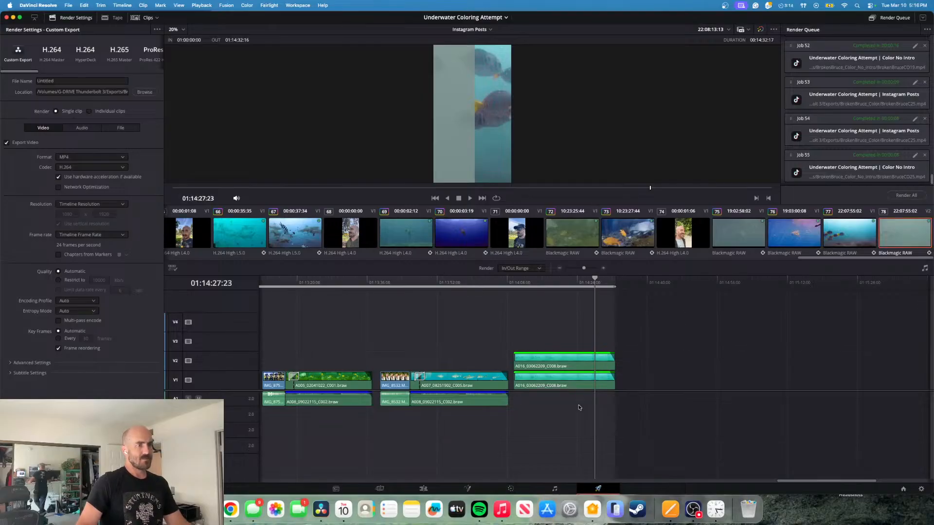
- Disable the V2 copy of the fish clip on the Edit page and reopen the graded clip on the Color page
left_click(511, 489)
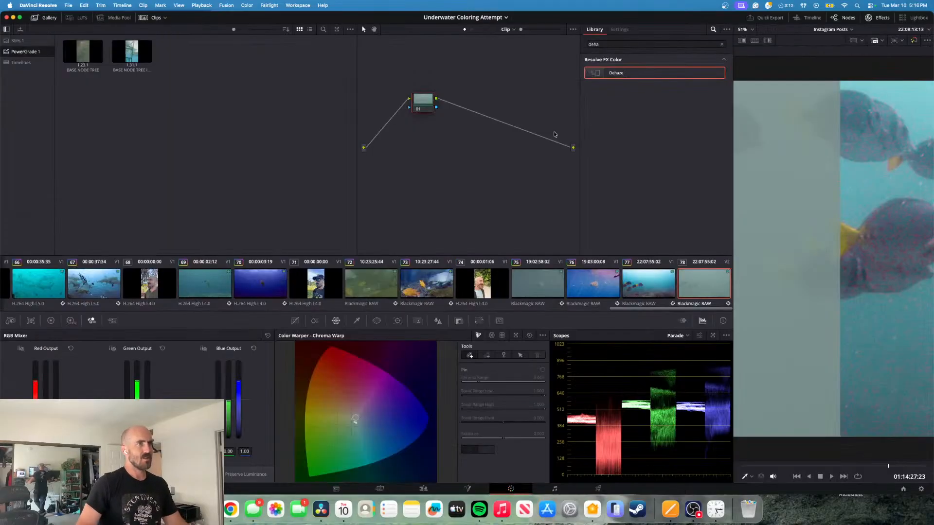
left_click(423, 488)
left_click(338, 358)
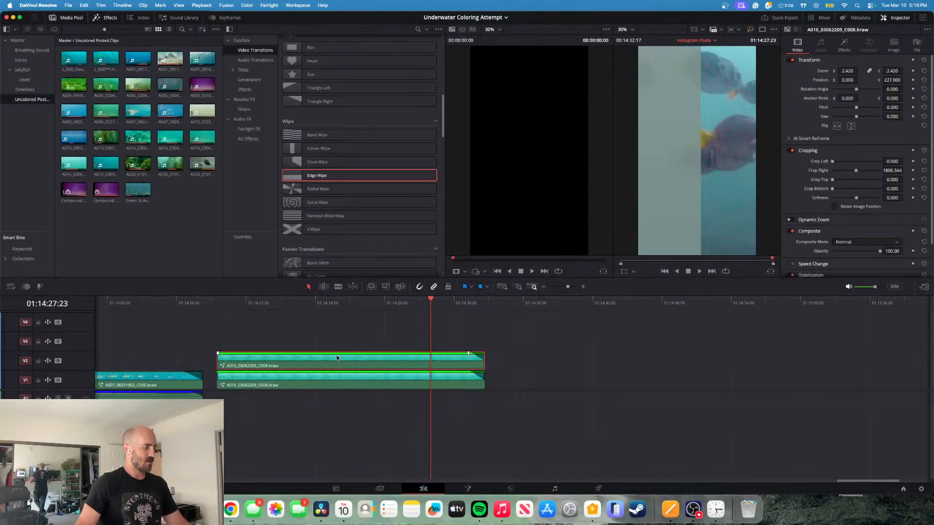
left_click(510, 489)
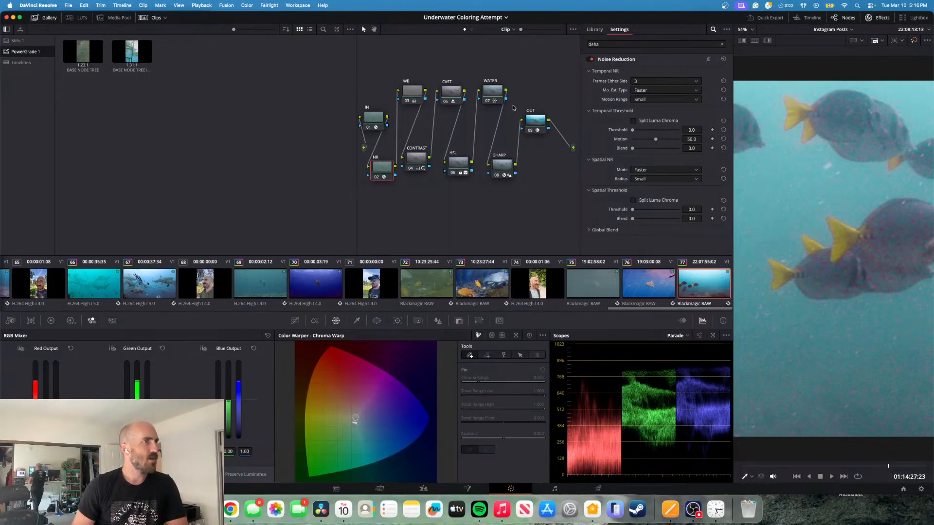
- Switch the NR node's Noise Reduction and the SHARP node's Dehaze off and on to compare their effect on the fish
left_click(591, 60)
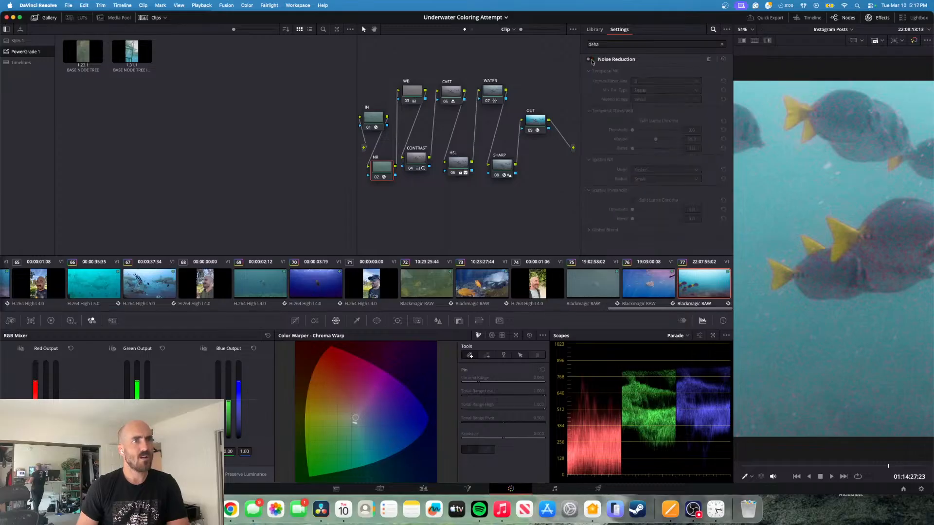
left_click(592, 59)
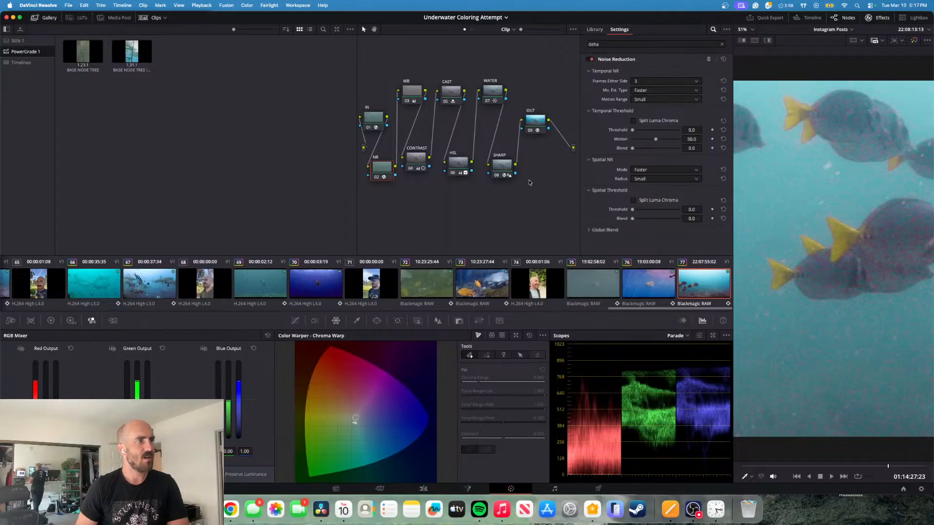
left_click(502, 168)
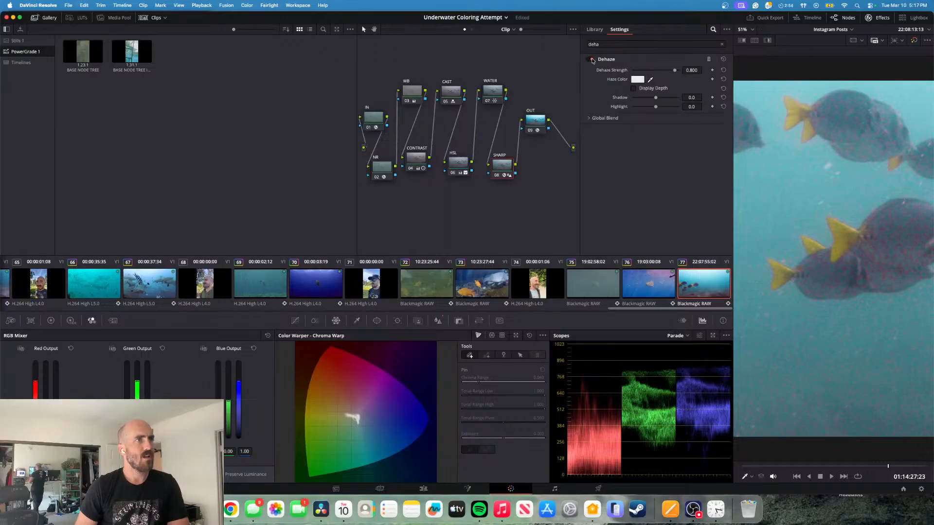
left_click(591, 60)
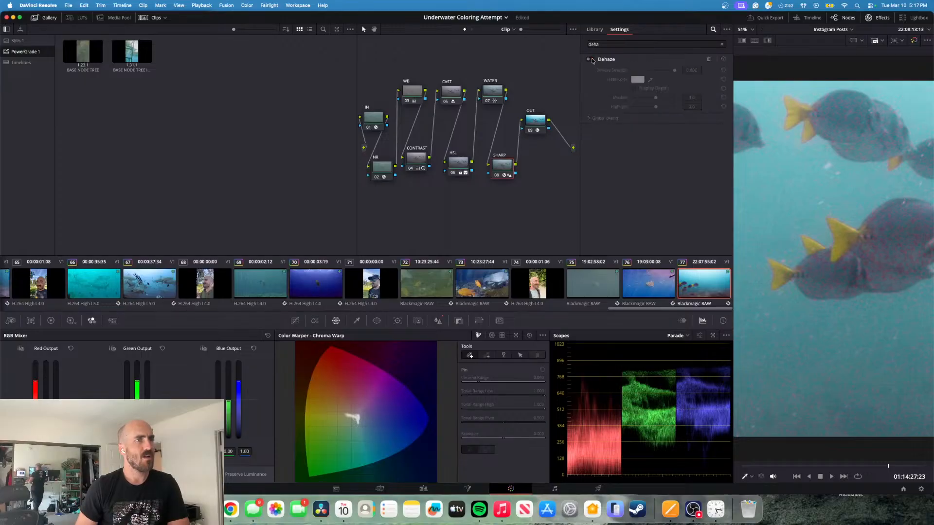
left_click(591, 60)
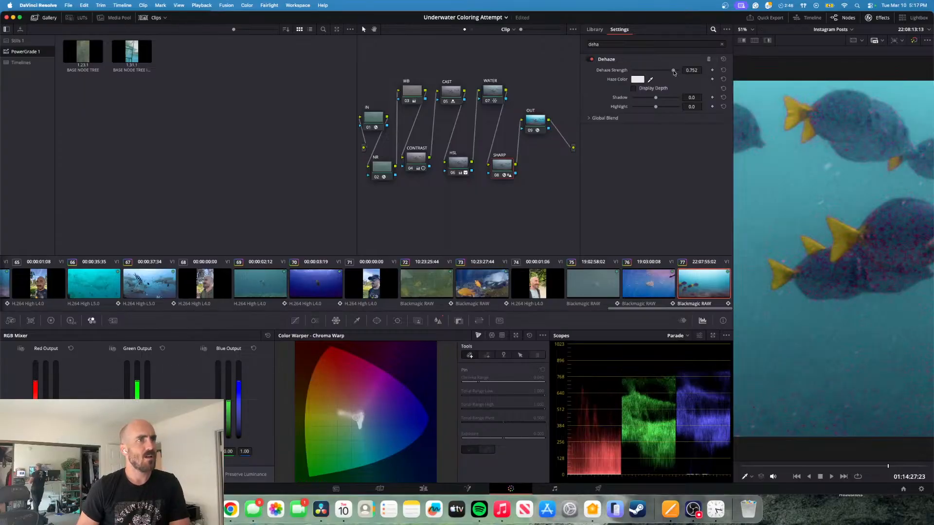
- Lower the SHARP node's Dehaze Strength to about 0.167
left_click_drag(673, 72, 654, 77)
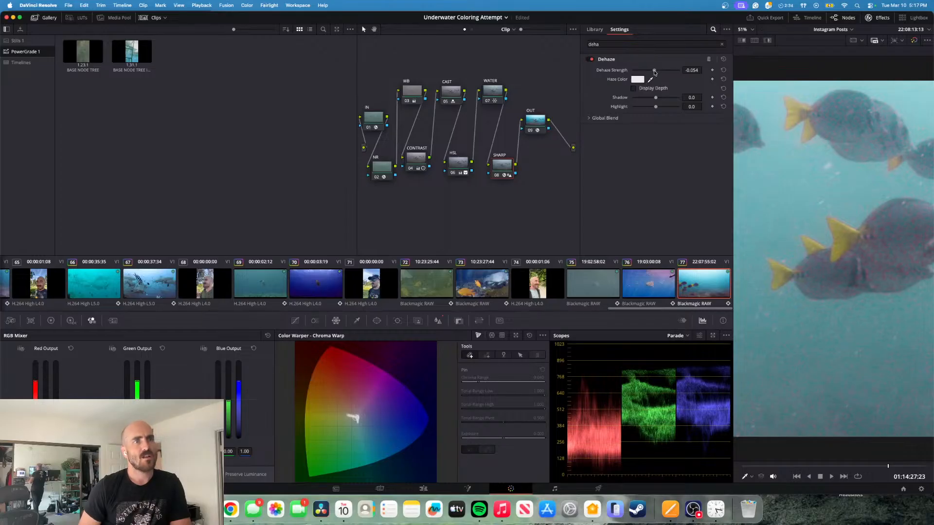
left_click_drag(655, 72, 657, 73)
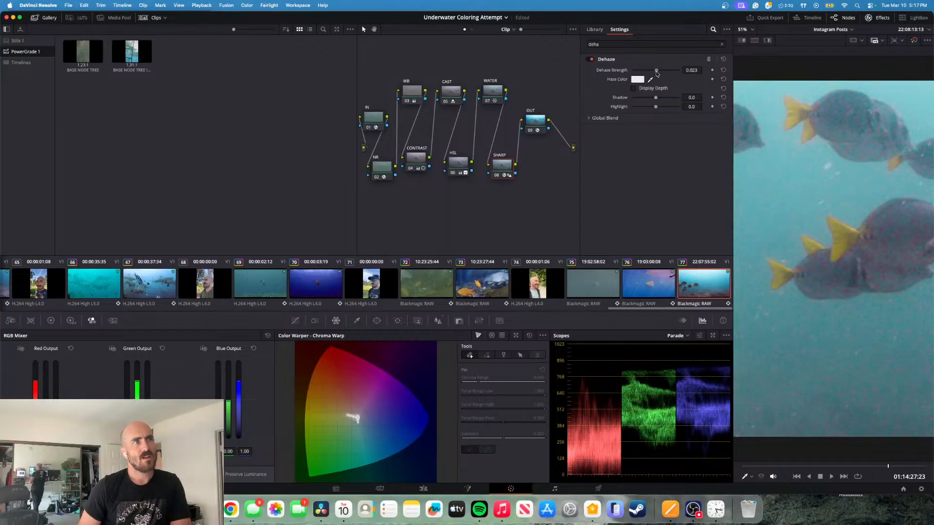
left_click_drag(657, 73, 660, 73)
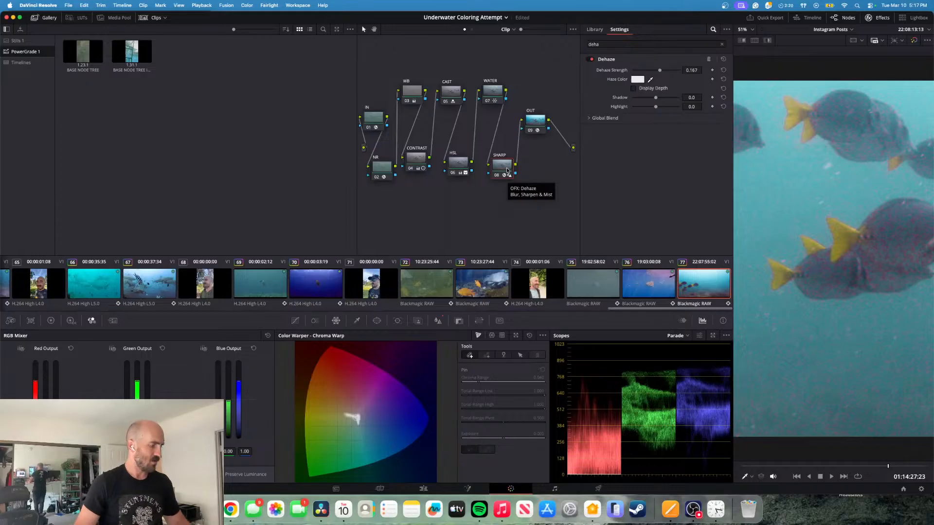
- Bypass the SHARP, WATER, HSL and CAST nodes in turn and switch CONTRAST off and on to compare the noise
left_click(493, 88)
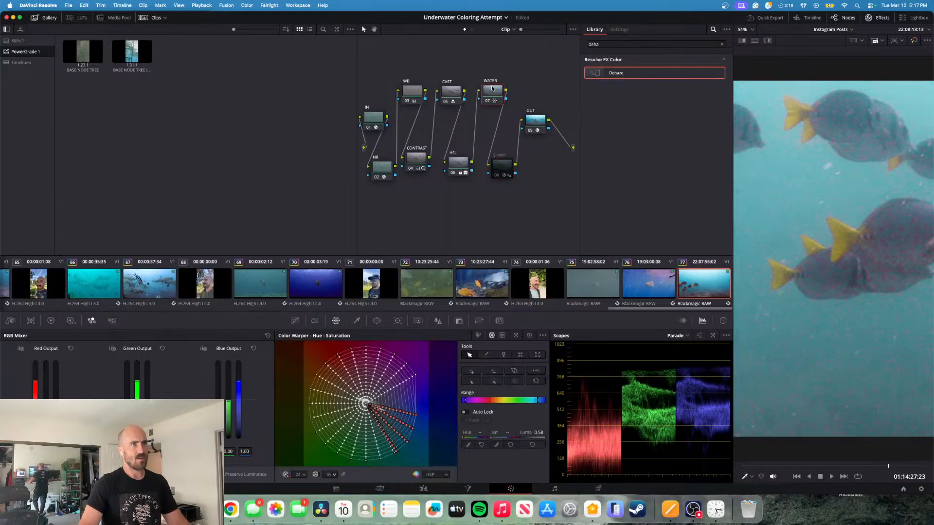
key("ctrl+d")
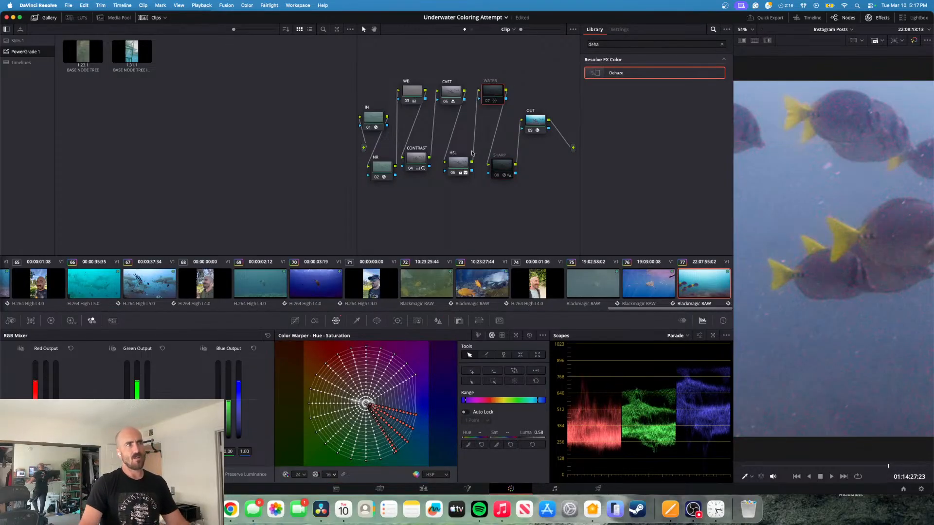
left_click(462, 168)
key("ctrl+d")
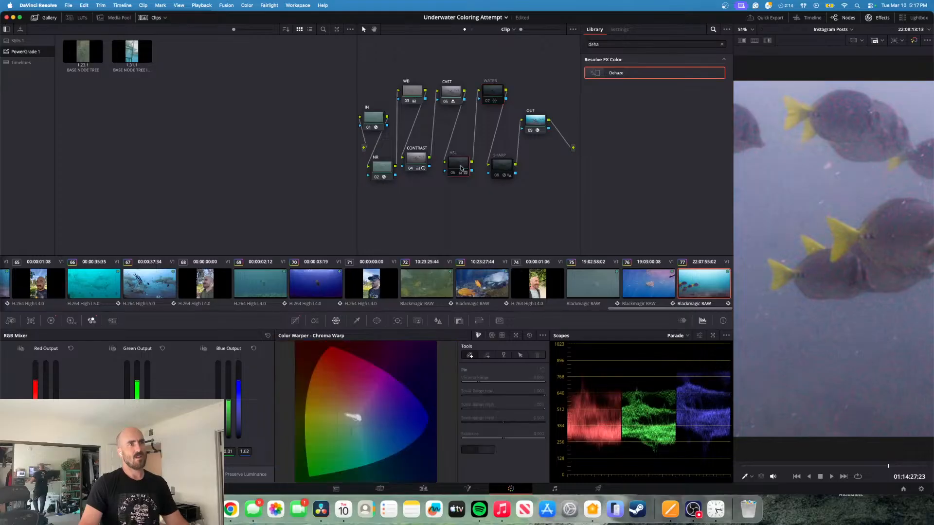
left_click(451, 93)
key("ctrl+d")
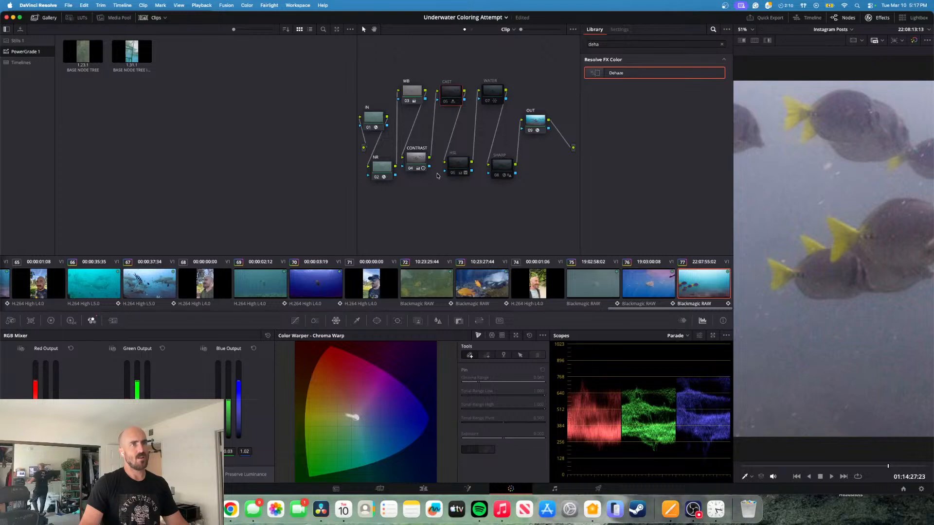
left_click(416, 158)
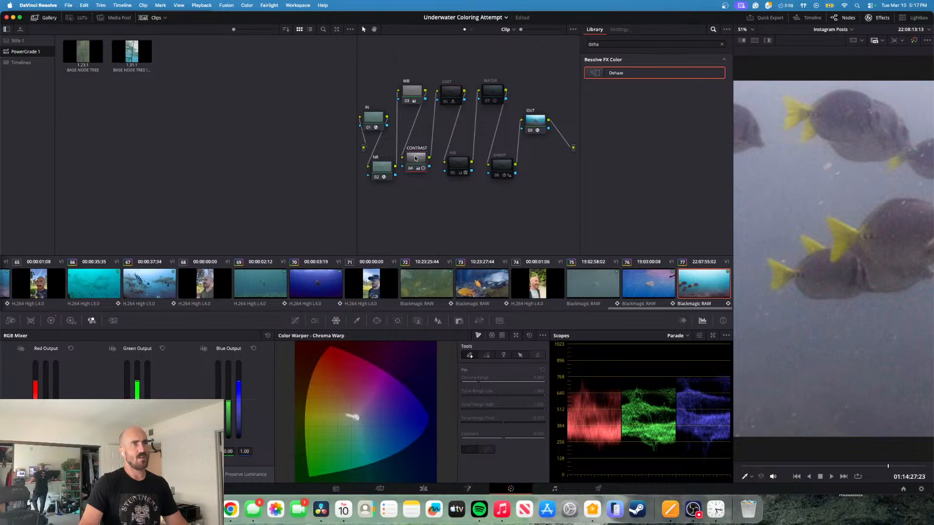
key("ctrl+d")
- Re-enable the CAST, HSL and WATER nodes one at a time, comparing the noise on the fish and water
key("ctrl+d")
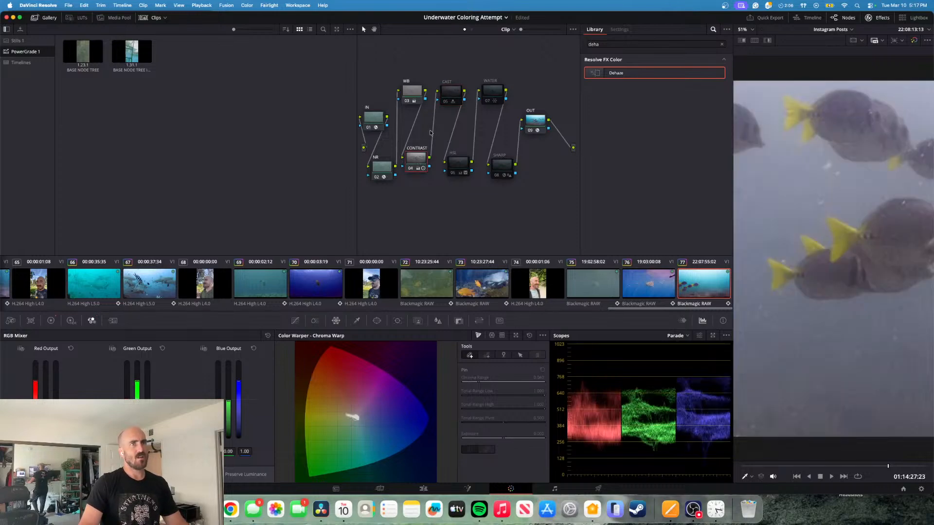
left_click(451, 95)
left_click(456, 168)
key("ctrl+d")
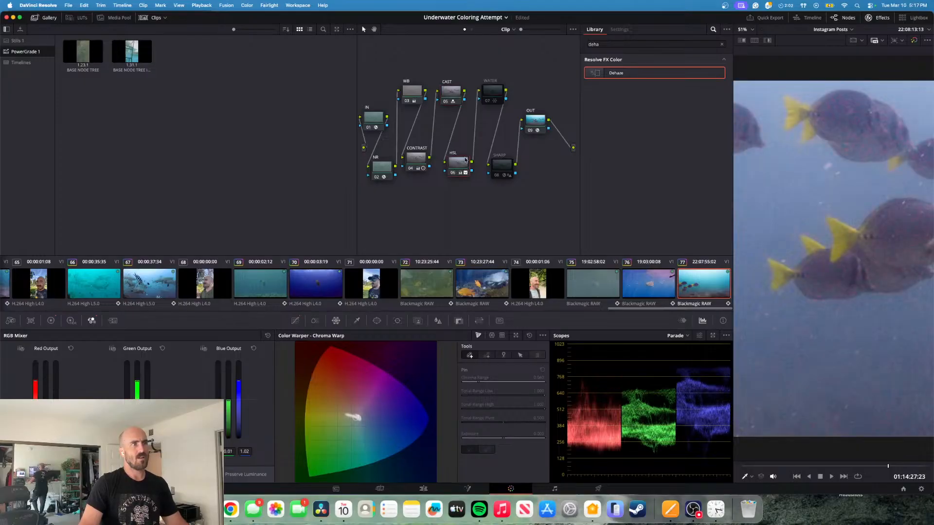
left_click(493, 92)
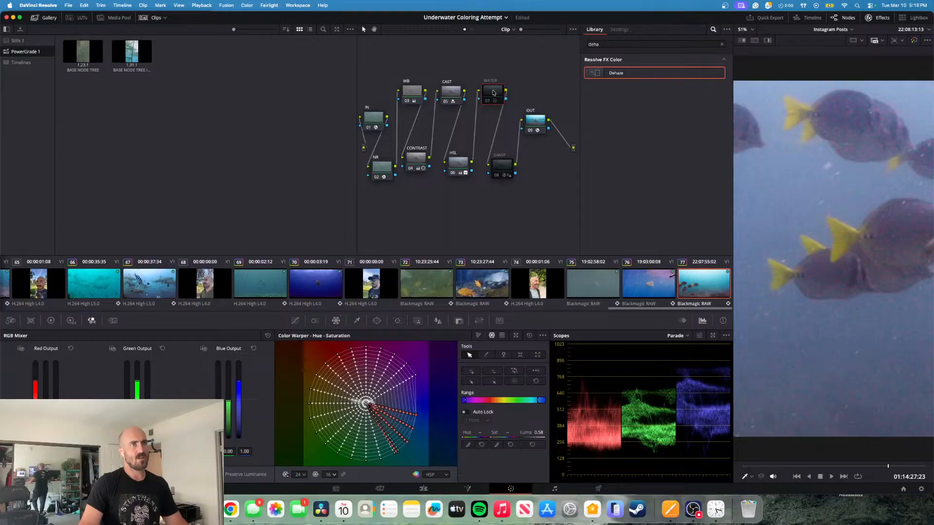
key("ctrl+d")
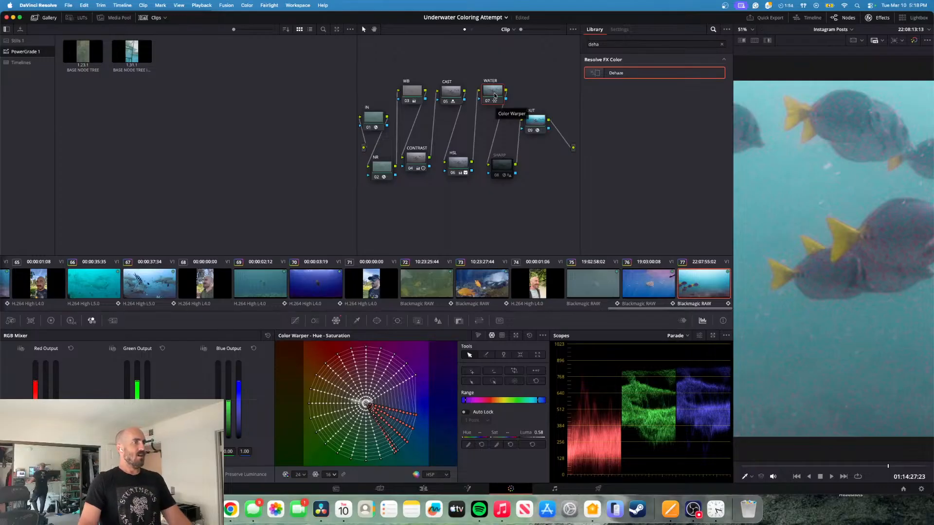
- Reset the WATER node's grade and set its Hue-Saturation Color Warper grid to hue resolution 24 and saturation resolution 16
right_click(495, 96)
left_click(506, 99)
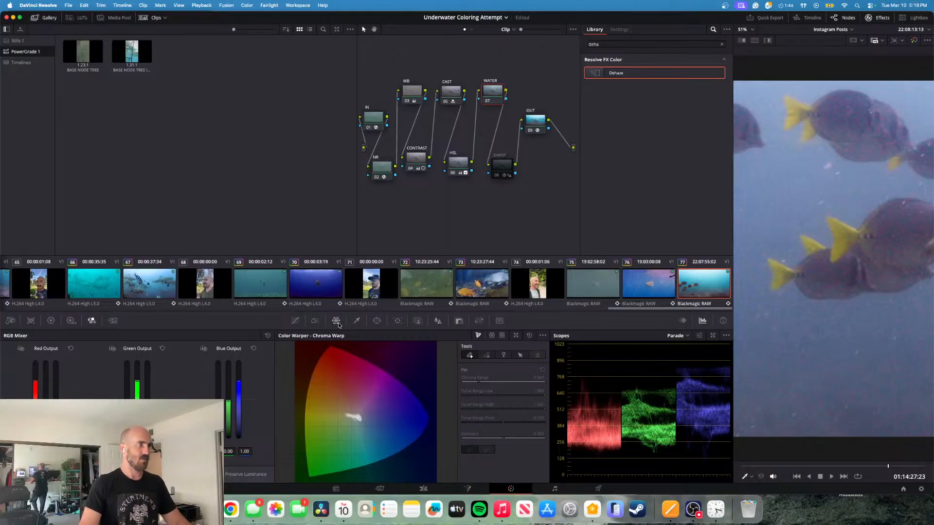
left_click(492, 335)
left_click(333, 474)
left_click(333, 459)
left_click(304, 476)
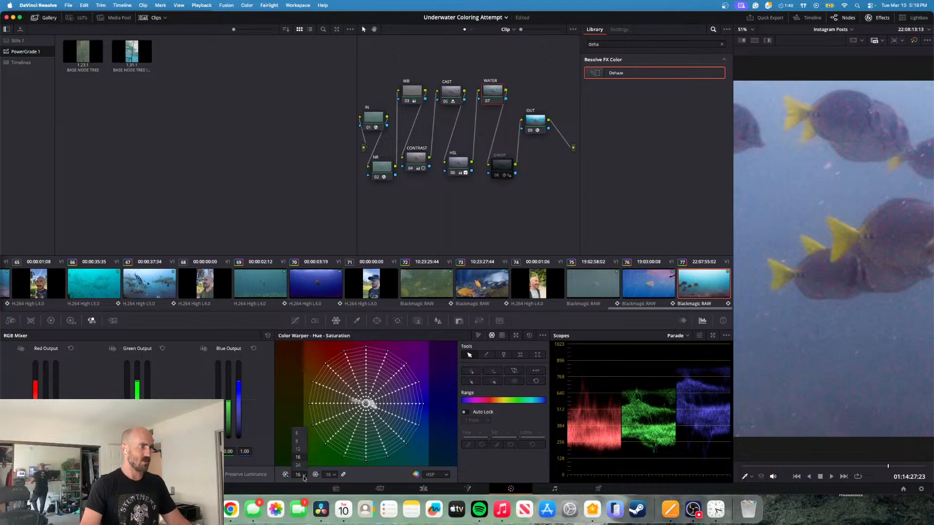
left_click(298, 465)
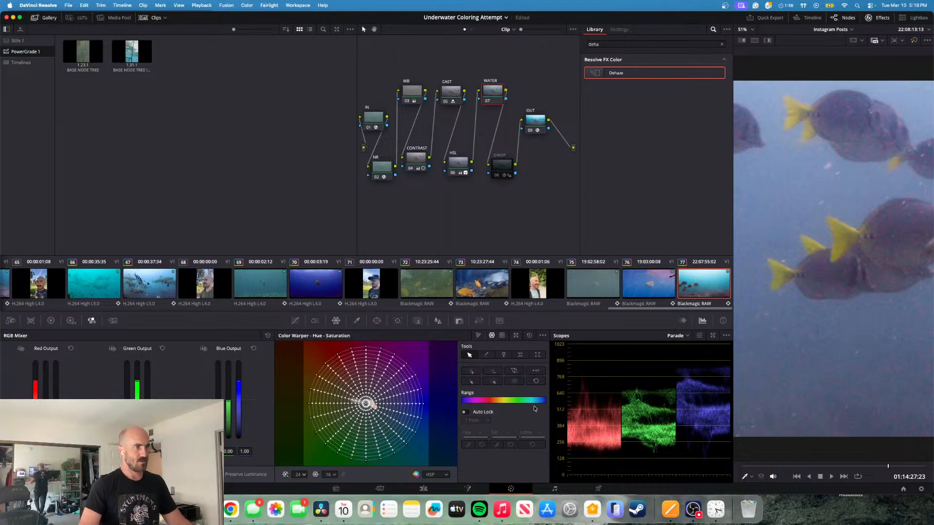
- Try limiting the WATER node's Color Warper range to the blue hues and shifting them, undoing the last adjustment
left_click_drag(542, 401, 536, 400)
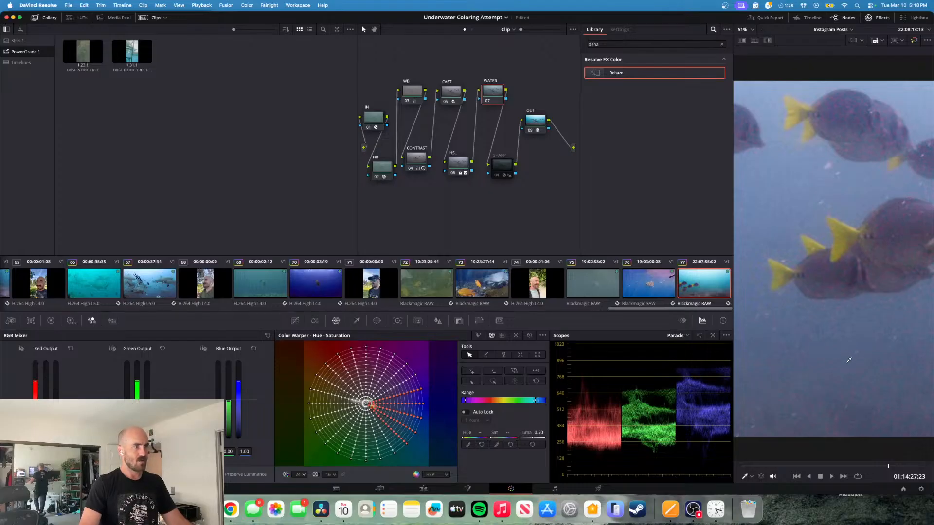
left_click_drag(536, 400, 534, 400)
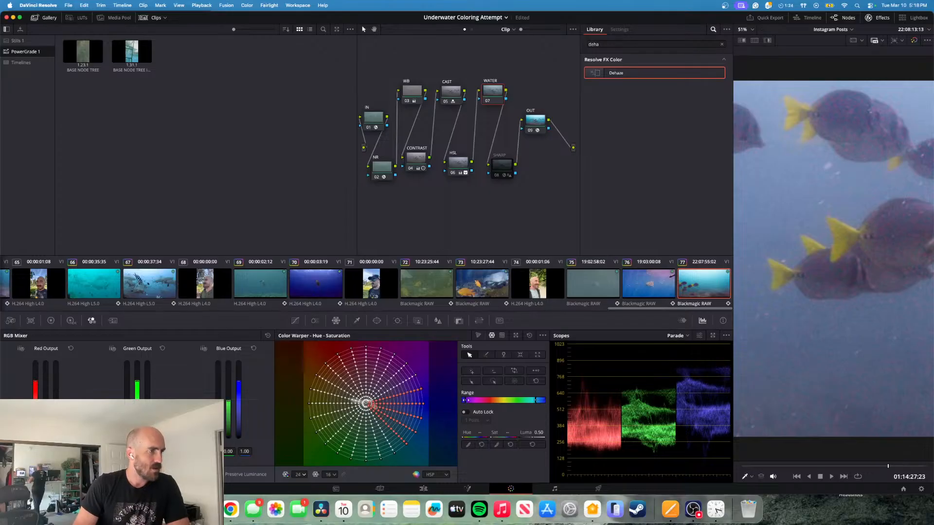
left_click_drag(467, 400, 464, 401)
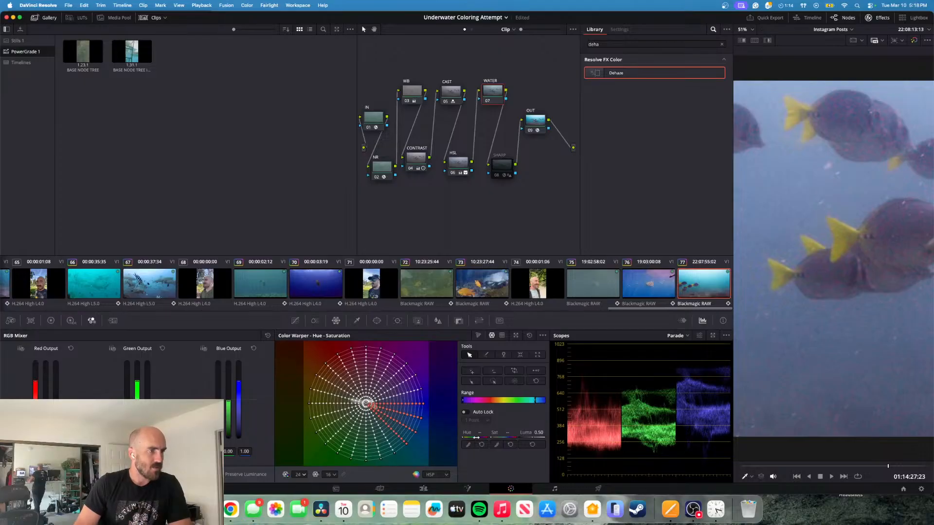
mouse_move(480, 433)
left_mouse_down()
mouse_move(491, 434)
mouse_move(479, 433)
left_mouse_up()
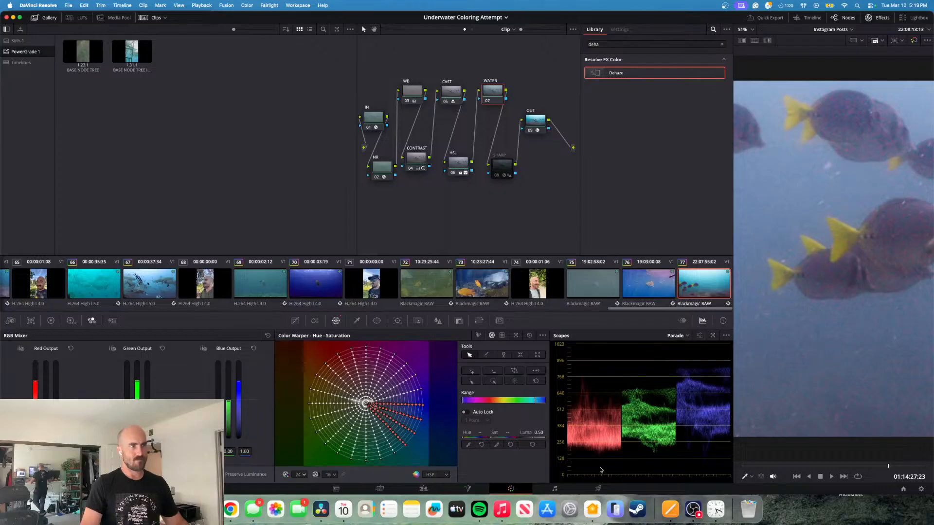
key("super+z")
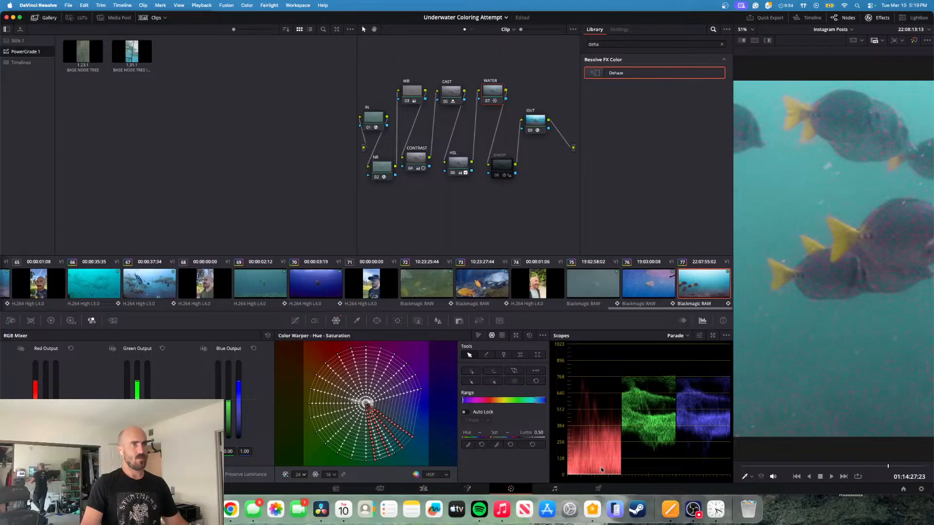
- Reset the WATER node's grade again to clear its Color Warper adjustments
right_click(503, 101)
left_click(507, 106)
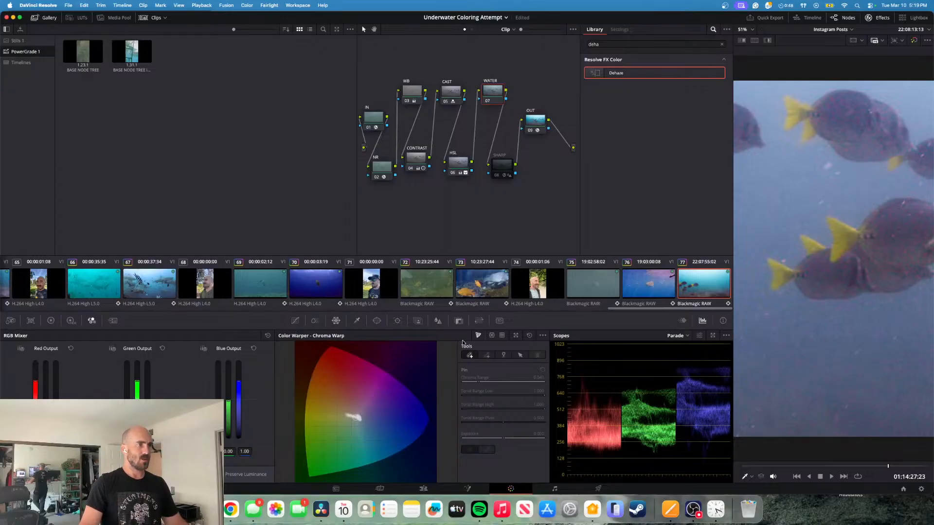
- Set the WATER node's Hue-Saturation Color Warper grid to hue resolution 24 and saturation resolution 16
left_click(493, 336)
left_click(333, 474)
left_click(327, 458)
left_click(304, 475)
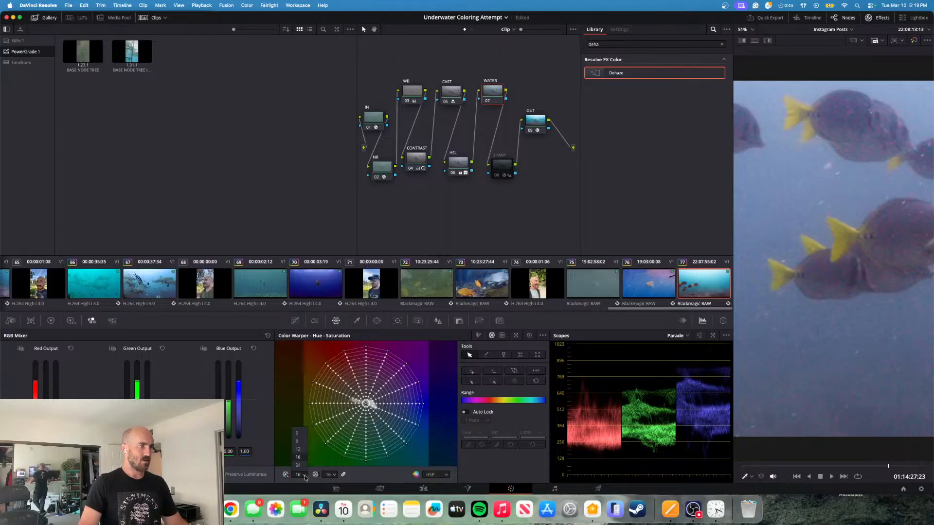
left_click(298, 465)
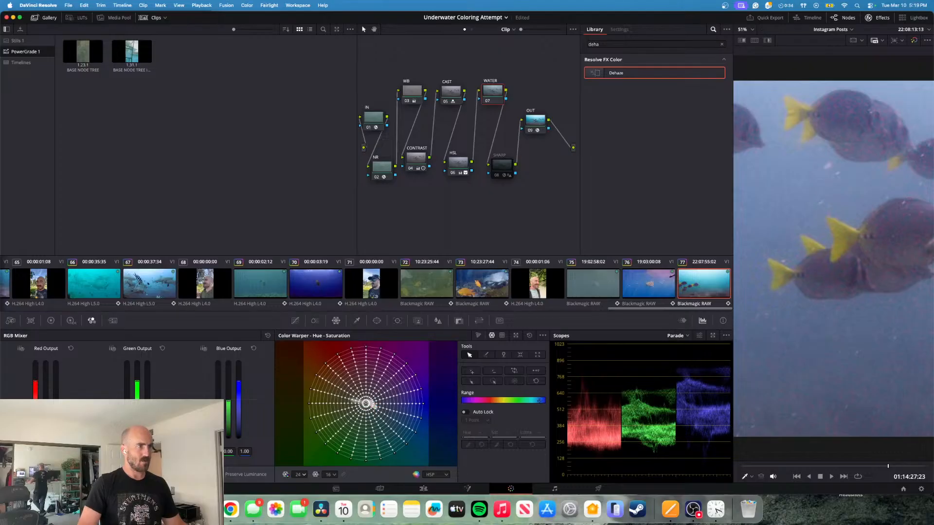
- Select the blue hue range in the WATER node's Color Warper and shift its hue slightly
left_click(539, 400)
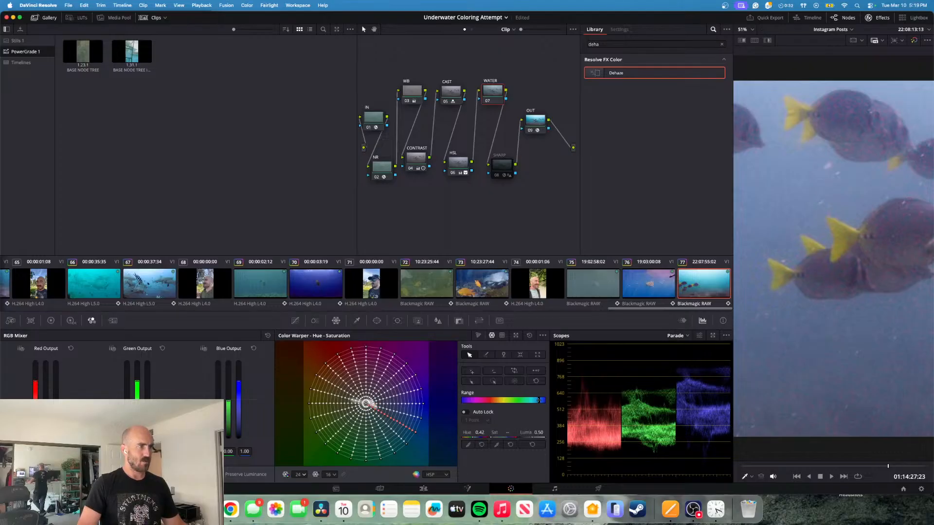
left_click_drag(537, 401, 545, 400)
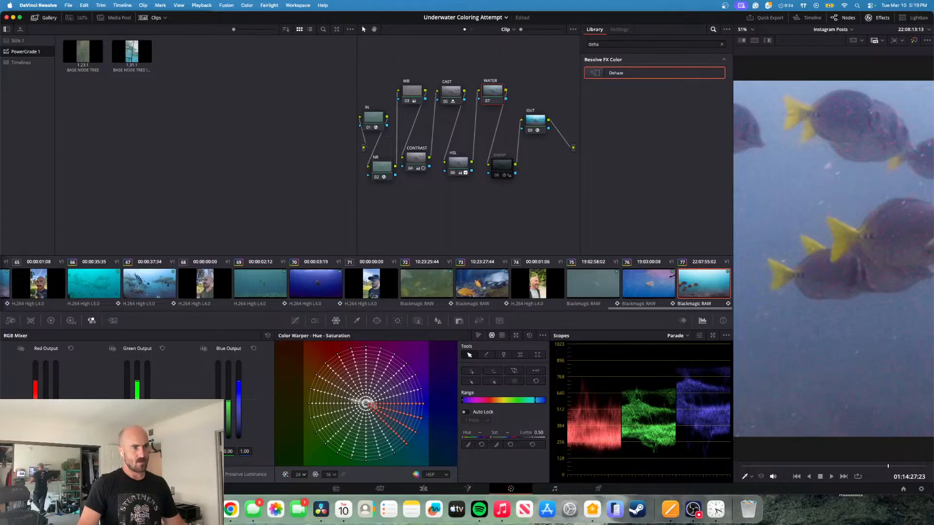
left_click_drag(508, 432, 503, 436)
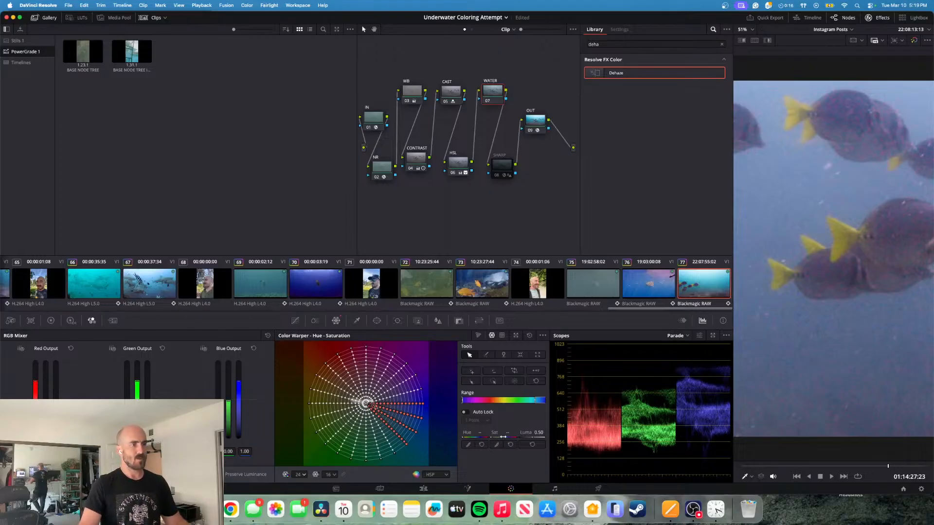
left_click_drag(502, 436, 477, 437)
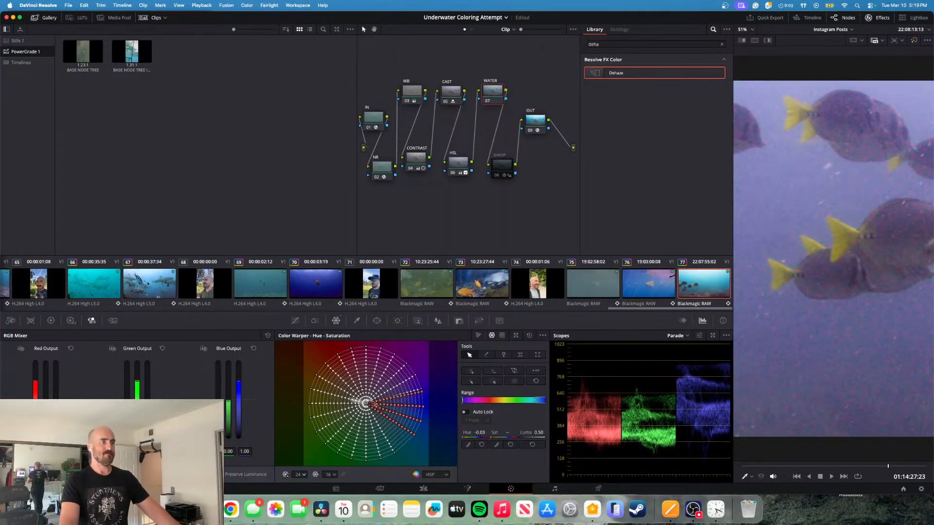
left_click_drag(477, 437, 479, 437)
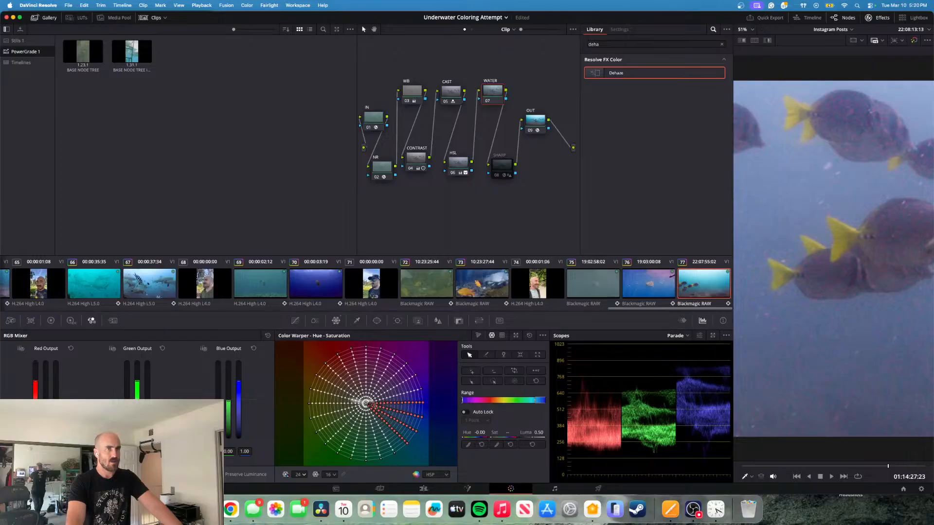
left_click_drag(479, 437, 481, 437)
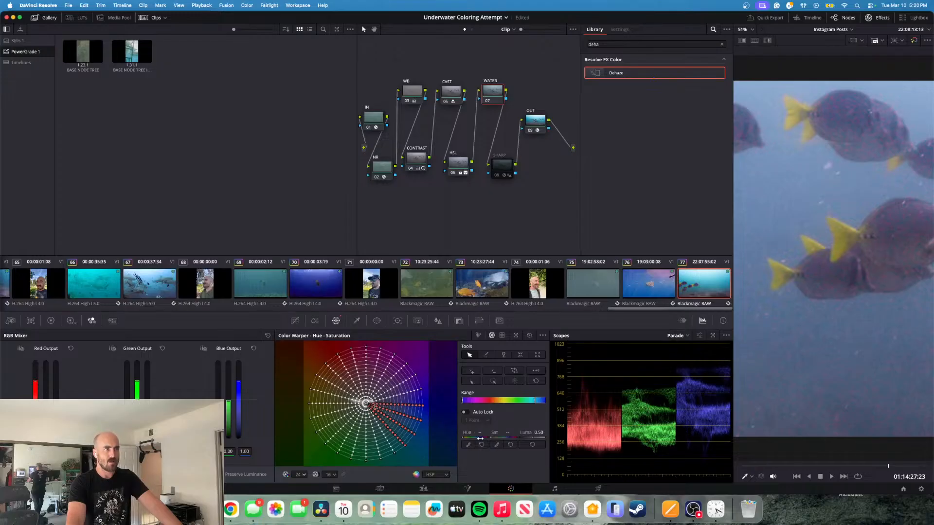
- Raise the selected blues' saturation slightly, set their luma to 0.49 and fine-tune their hue
left_click(507, 436)
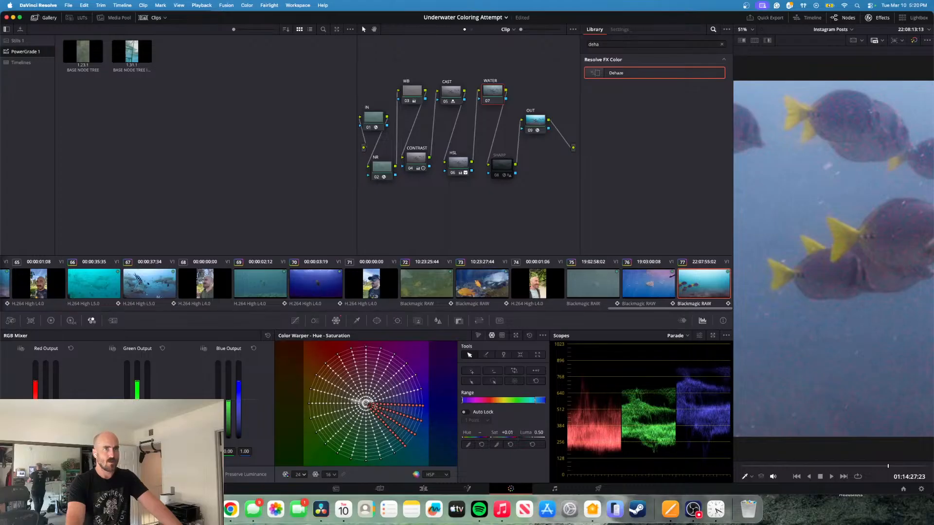
left_click_drag(538, 437, 539, 437)
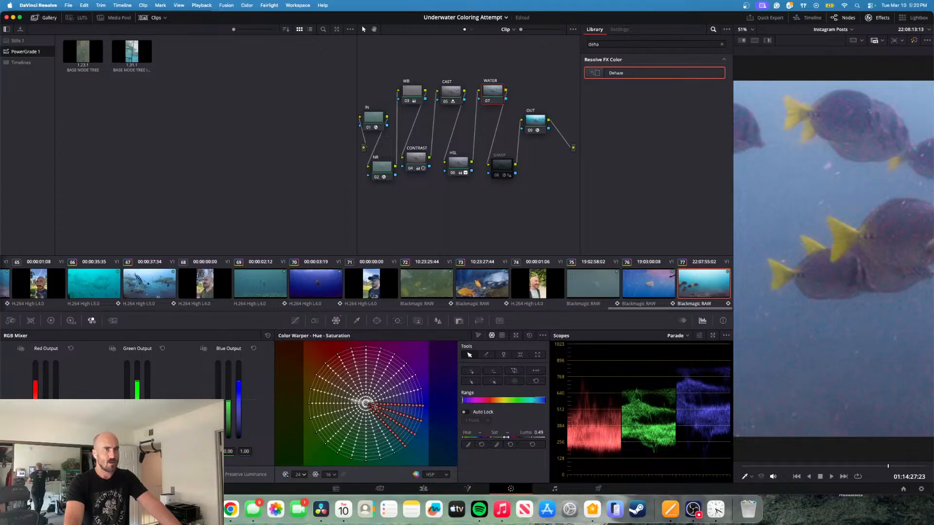
left_click_drag(507, 433, 508, 433)
double_click(506, 436)
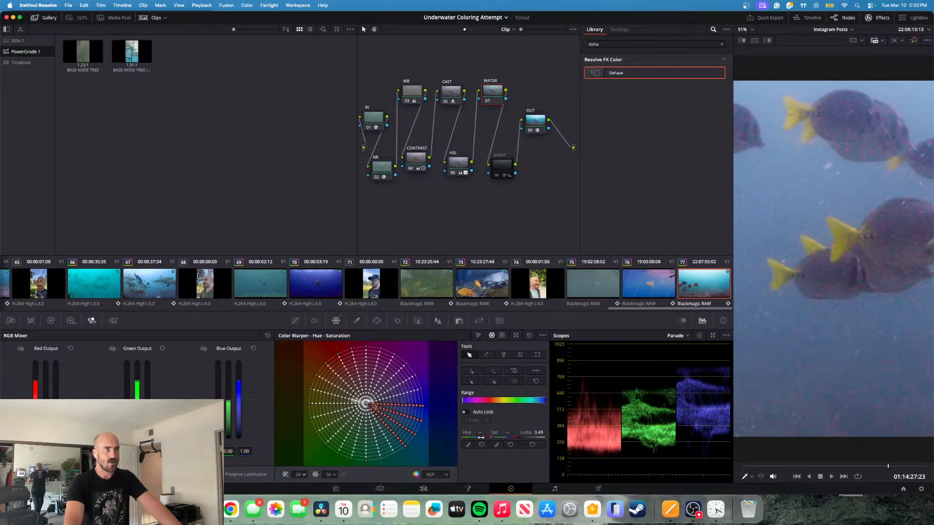
left_click_drag(479, 434, 482, 437)
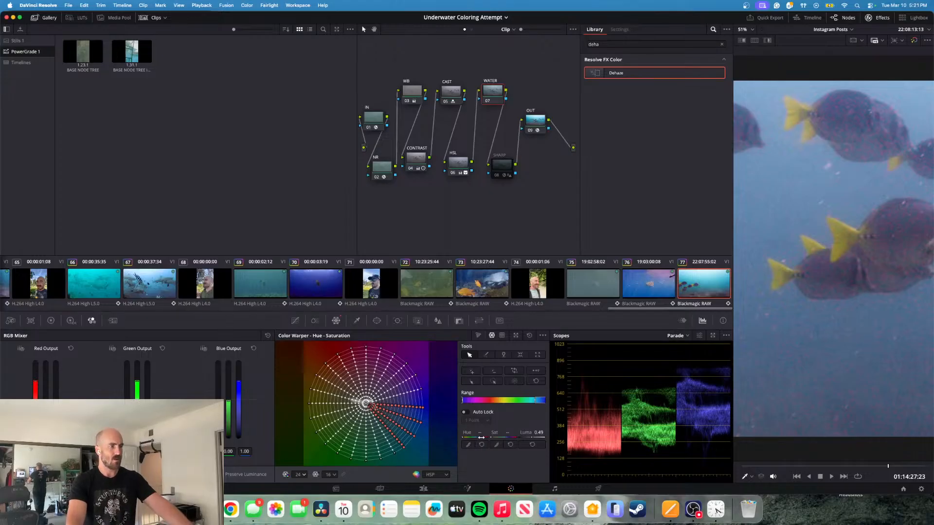
left_click_drag(481, 437, 482, 438)
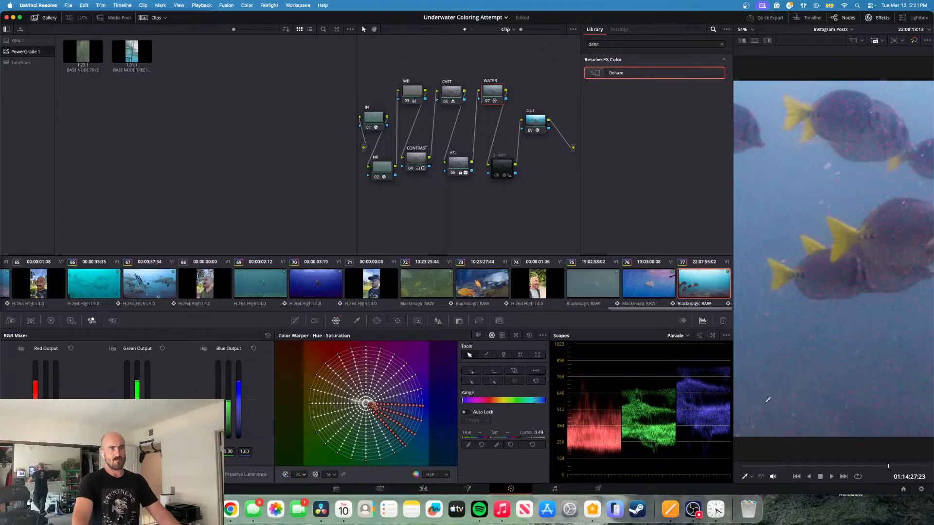
- Move the playhead back to about 01:14:16:12 and check the timer in the Clock app
left_click_drag(887, 468, 799, 465)
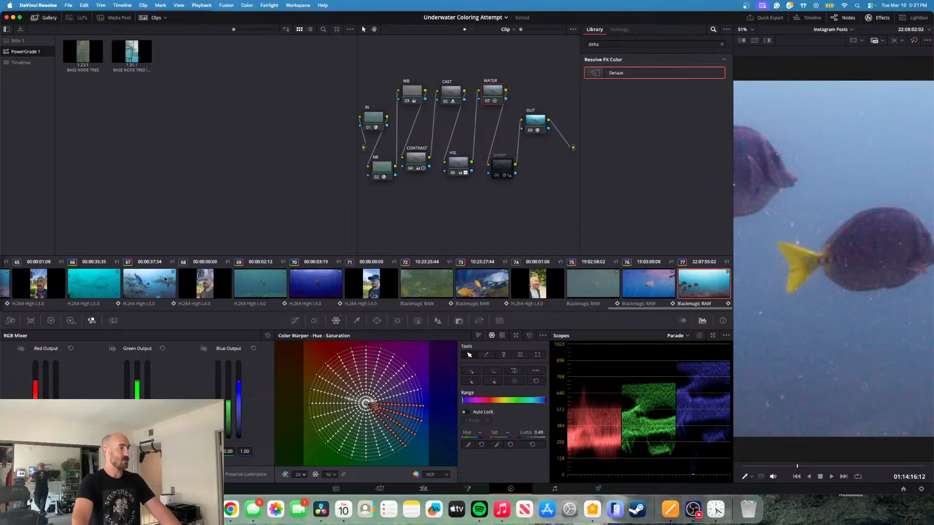
left_click(718, 512)
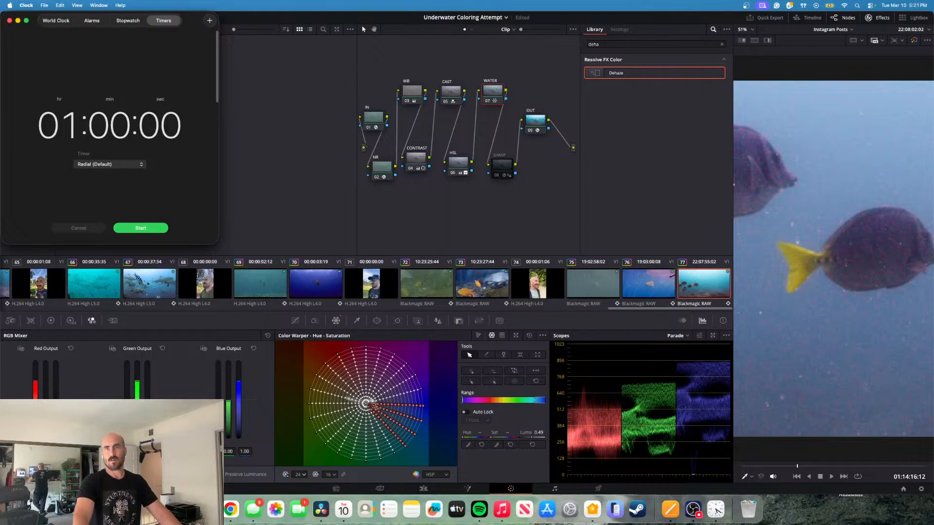
left_click(570, 182)
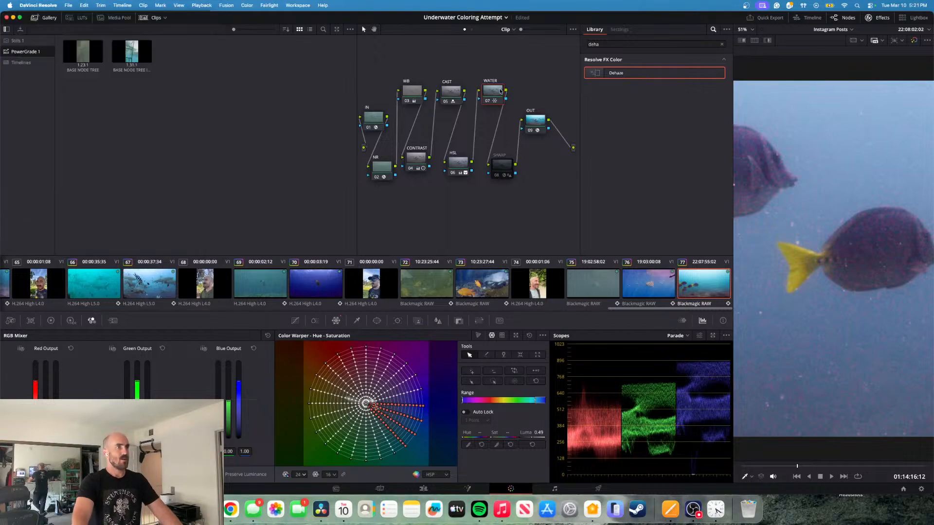
- Enable the SHARP node, toggling it to compare the Dehaze and sharpening effect
left_click(502, 169)
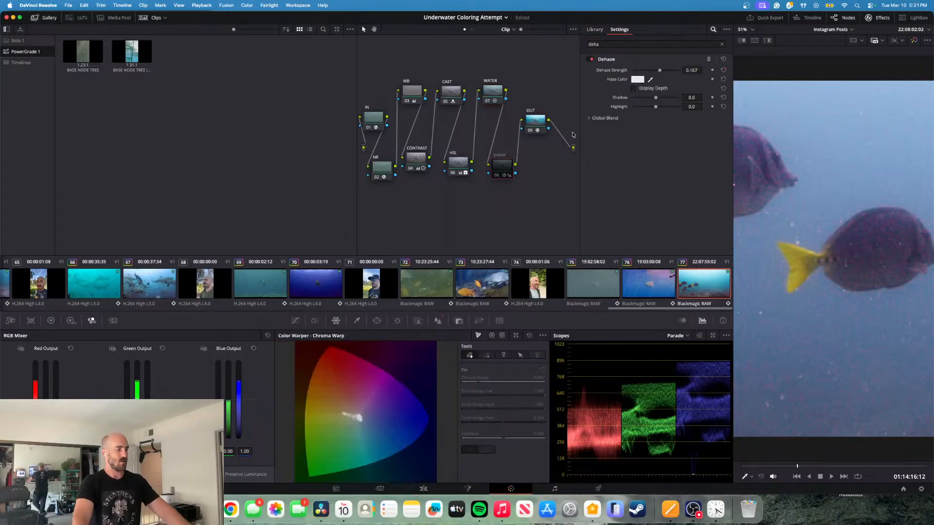
key("ctrl+d")
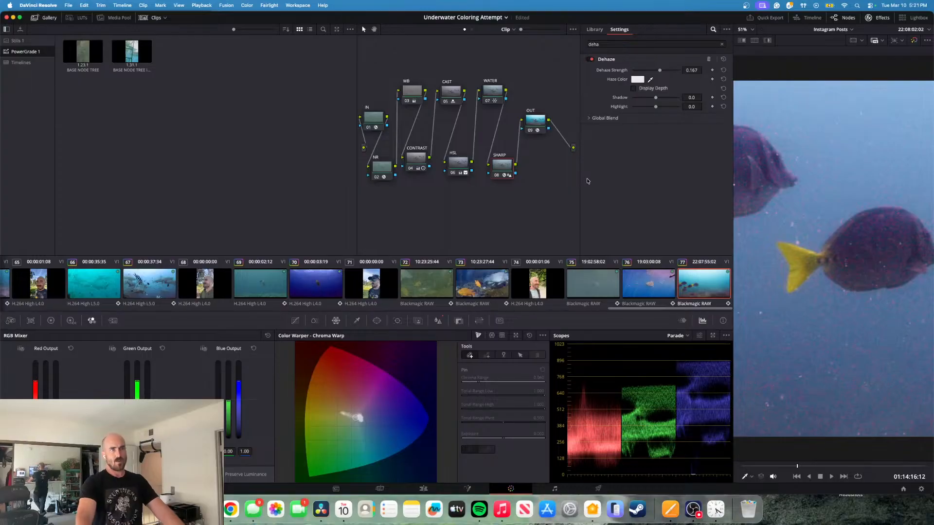
key("ctrl+d")
key("ctrl+d")
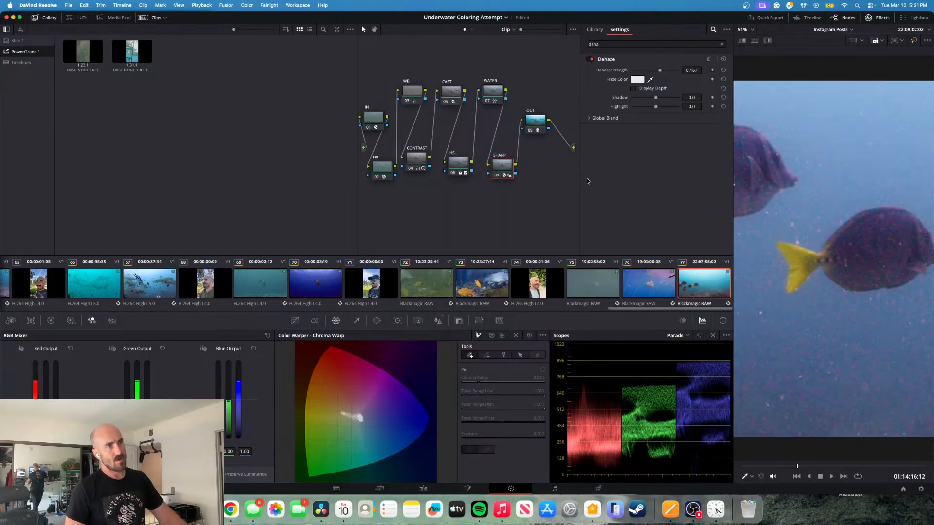
- Toggle the NR node repeatedly to compare the noise on the fish and water, leaving it enabled
left_click(383, 170)
key("ctrl+d")
key("ctrl+d")
key("ctrl+d")
key("ctrl+d")
key("ctrl+d")
key("ctrl+d")
key("ctrl+d")
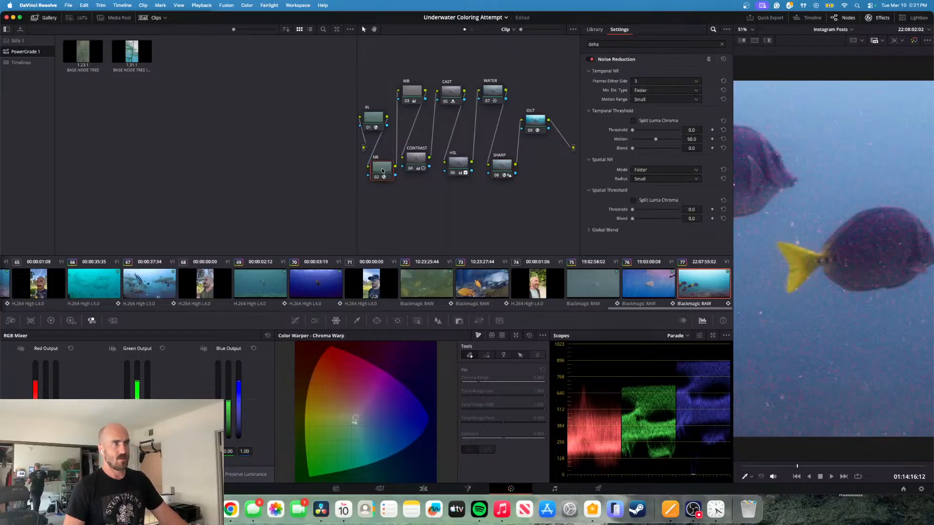
key("ctrl+d")
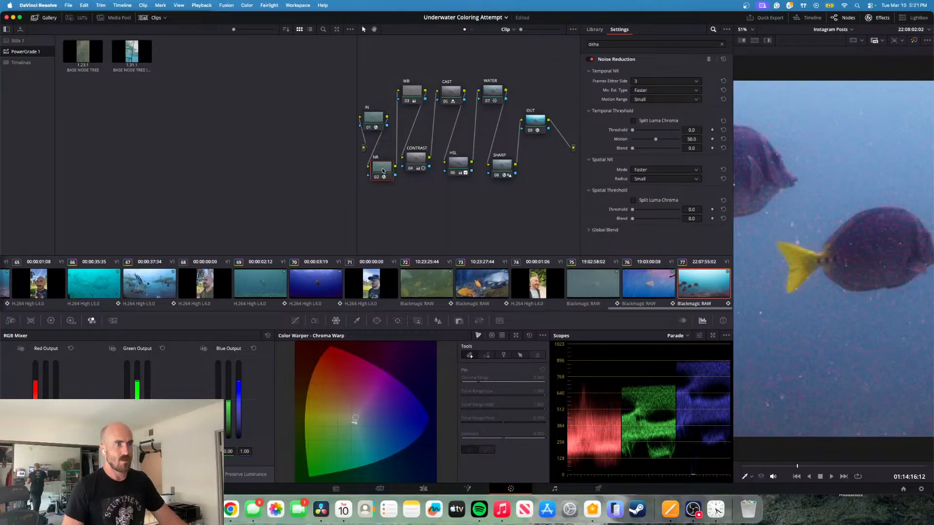
key("ctrl+d")
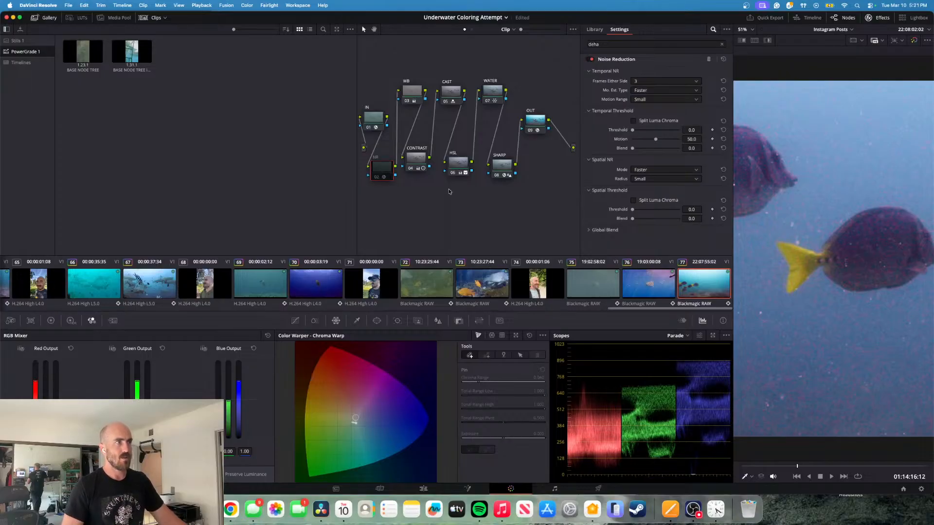
key("ctrl+d")
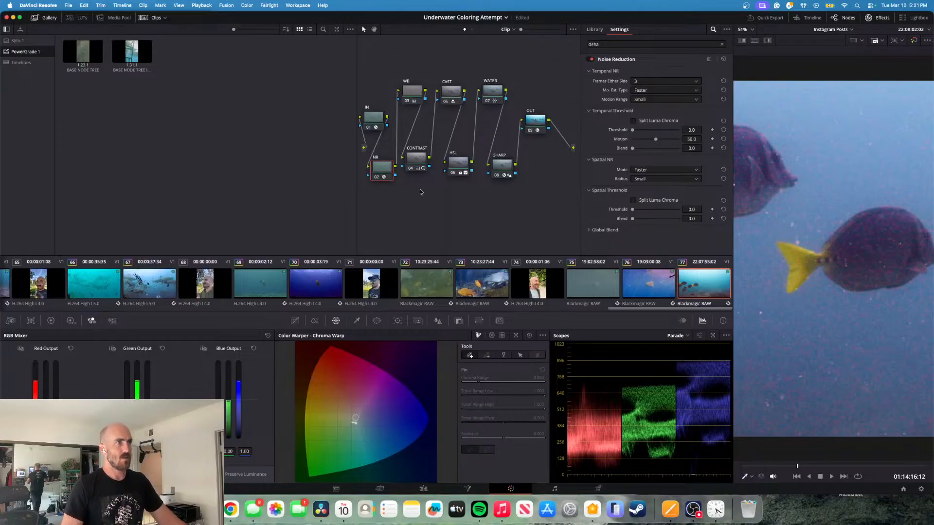
- Try a temporal noise reduction threshold of 2.3 on the NR node and play the clip to check it
left_click(633, 130)
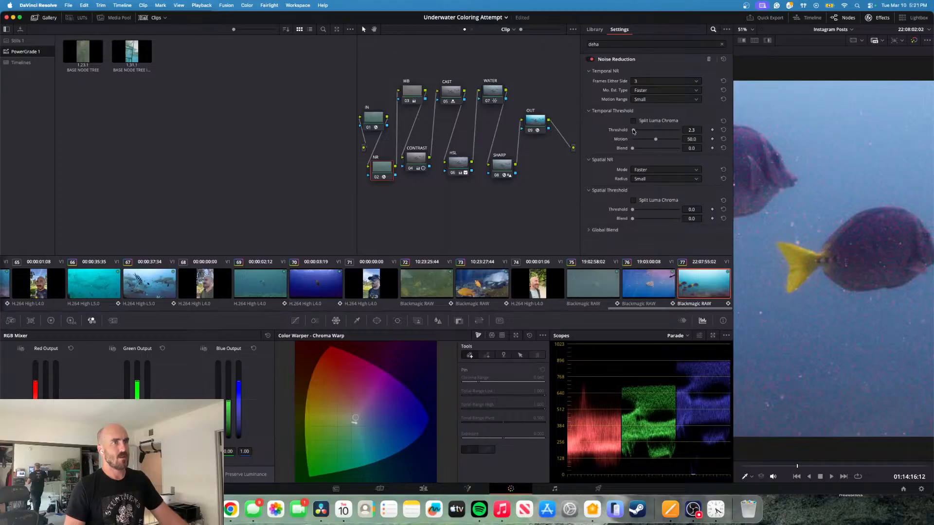
left_click_drag(633, 130, 633, 133)
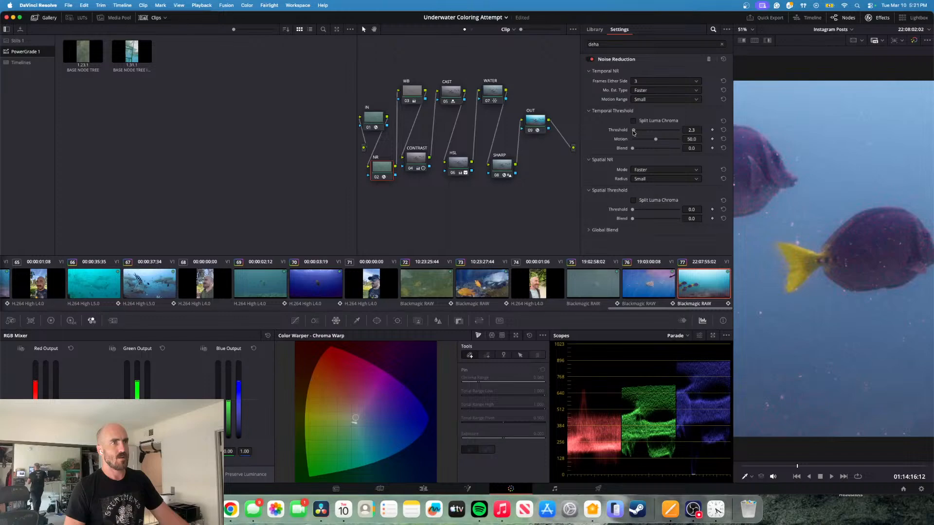
key("space")
key("space")
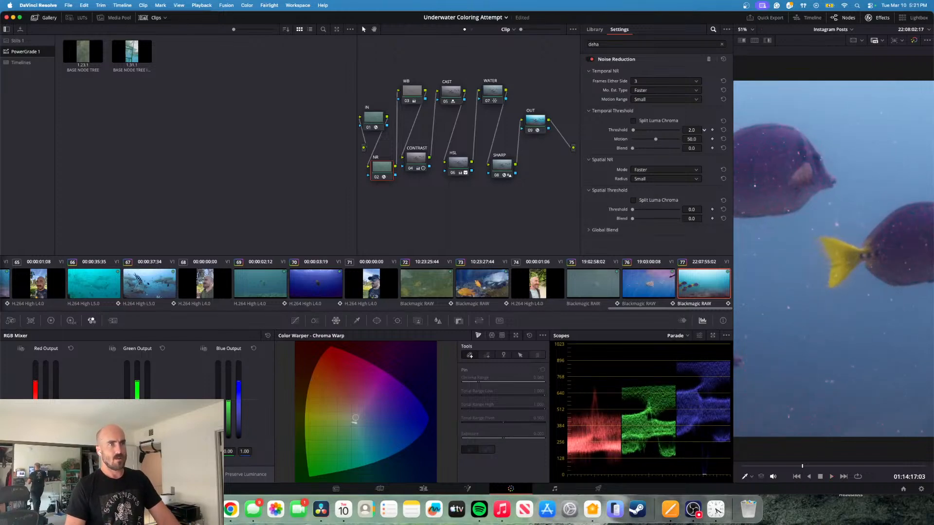
- Try lowering the NR node's temporal threshold to 0.4 and play the clip forward and backward to check the noise
left_click_drag(692, 129, 687, 130)
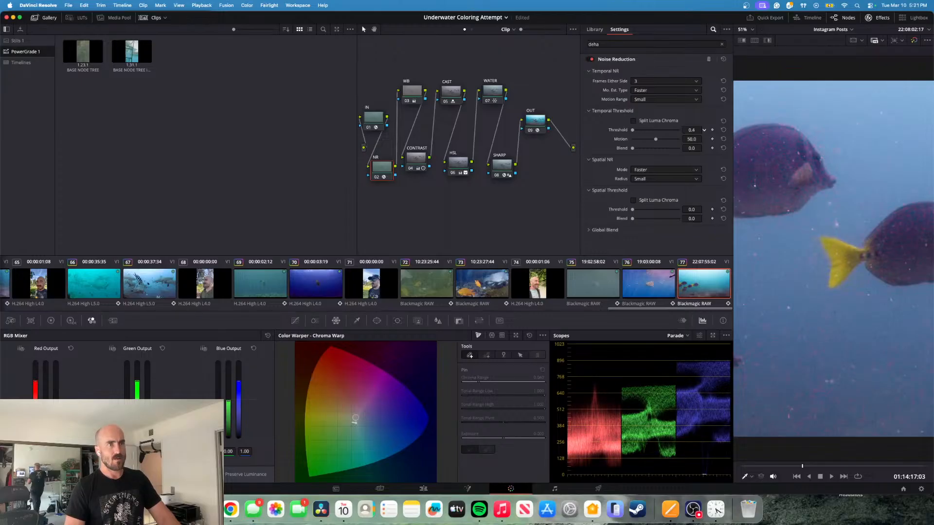
key("space")
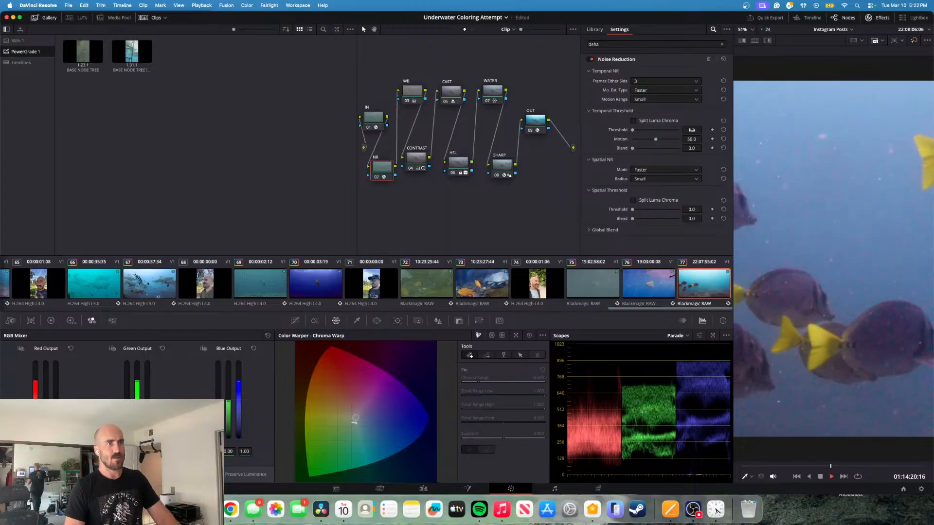
key("space")
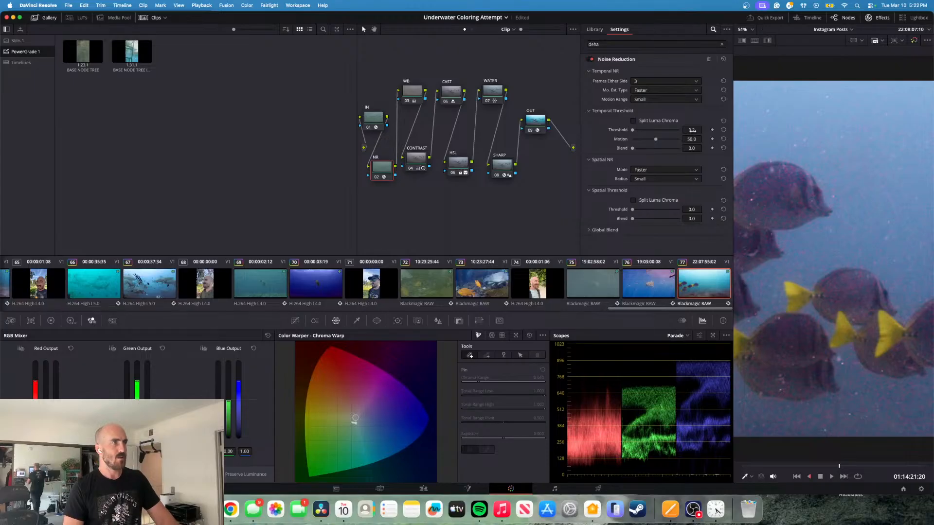
key("j")
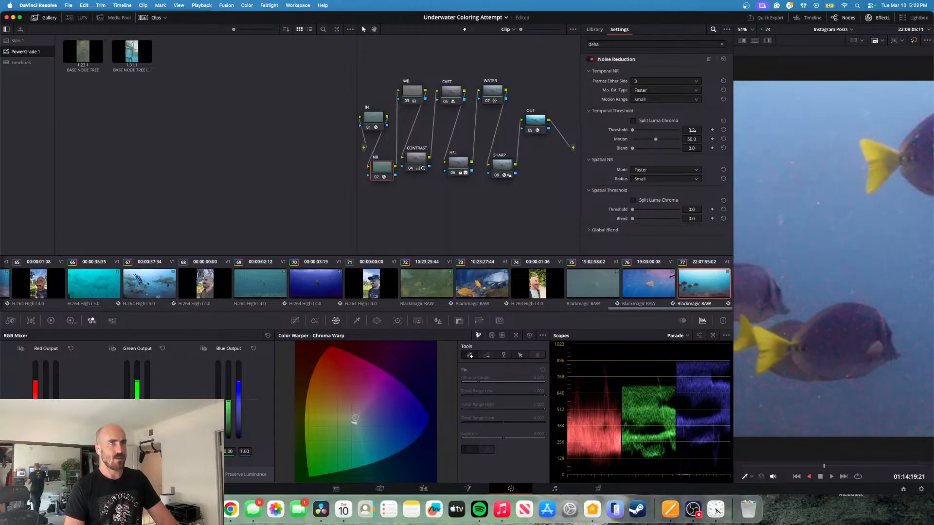
key("k")
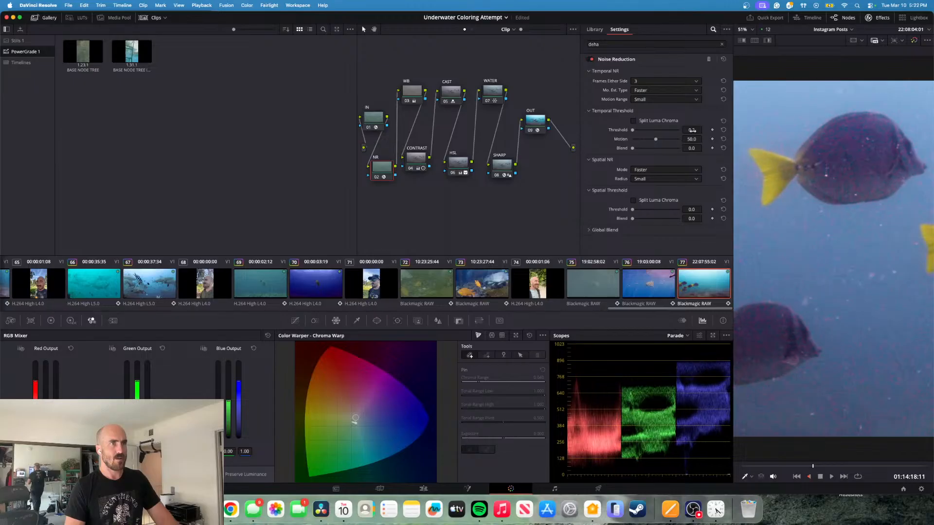
- Raise the NR node's temporal threshold to 0.6 and review the noise during playback
left_click_drag(691, 130, 704, 130)
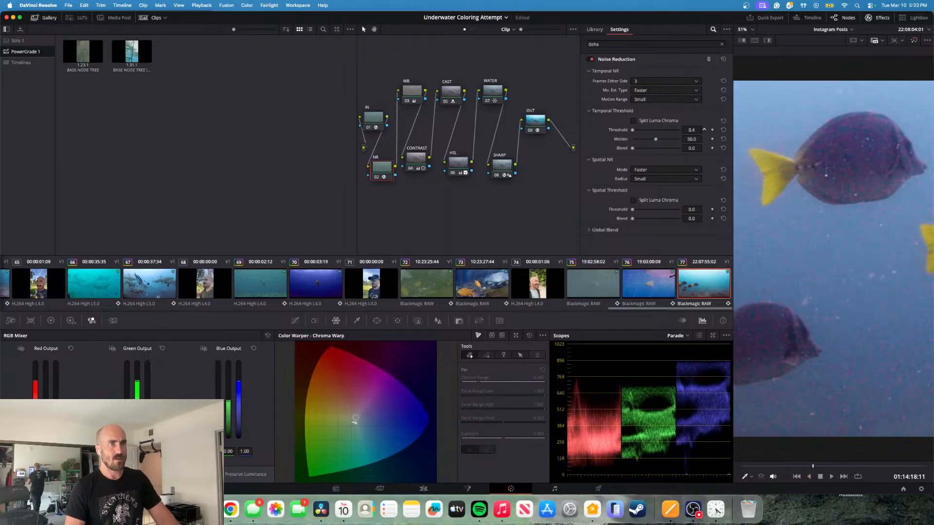
key("j")
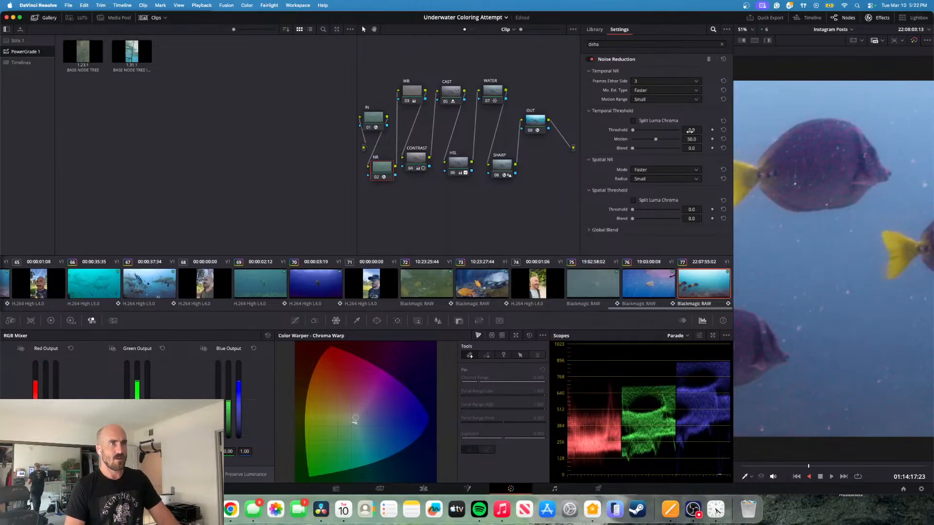
key("l")
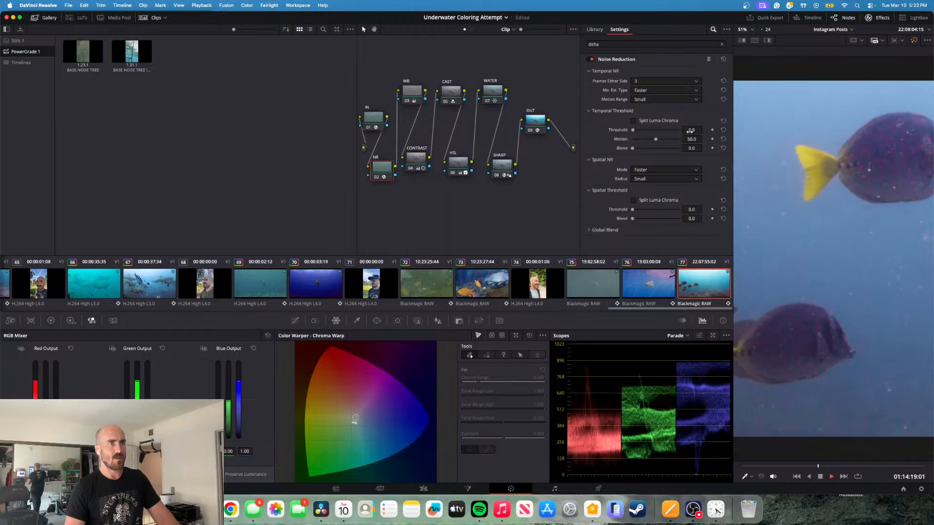
key("k")
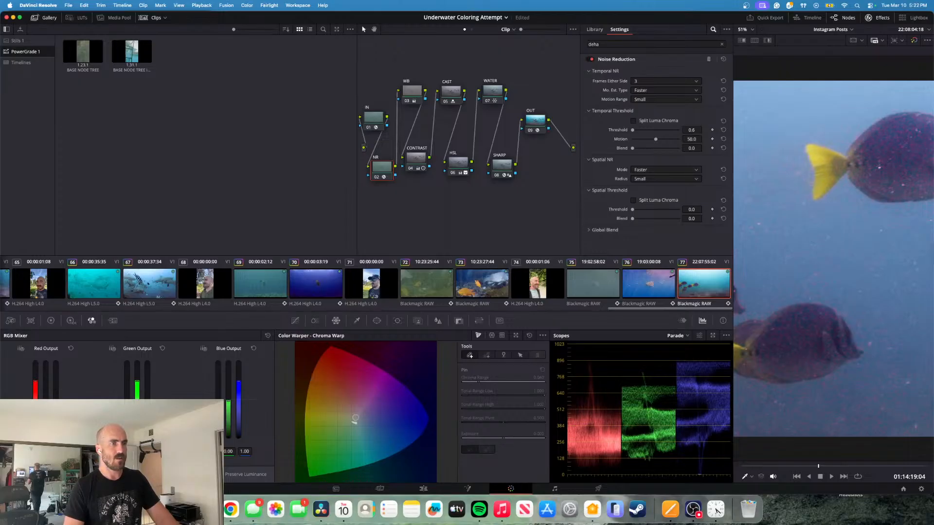
- Replay the fish clip from its start to check the noise with the NR node's temporal threshold at 0.6
left_click_drag(697, 130, 704, 130)
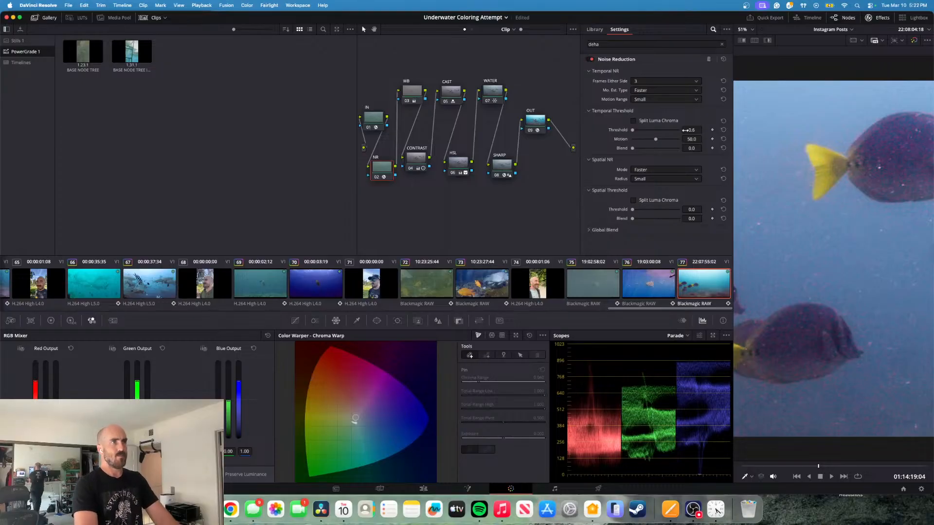
key("Up")
key("Down")
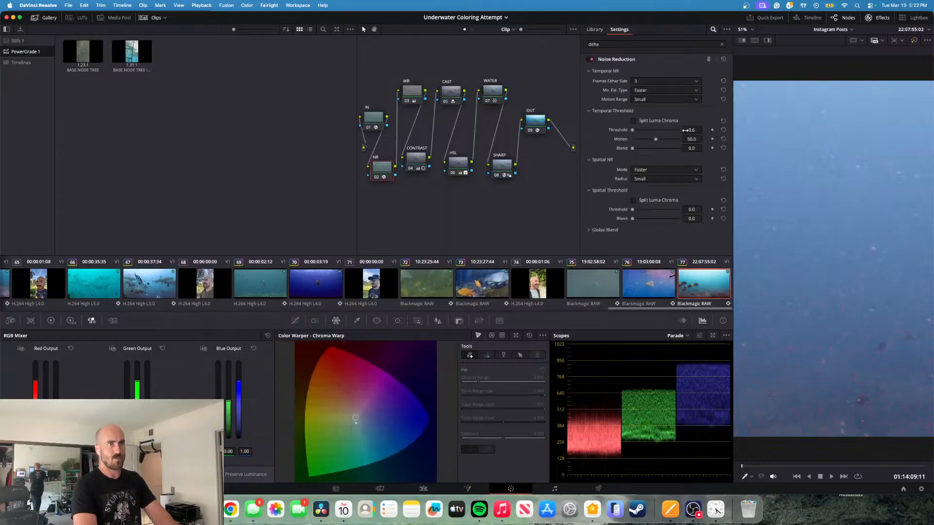
key("space")
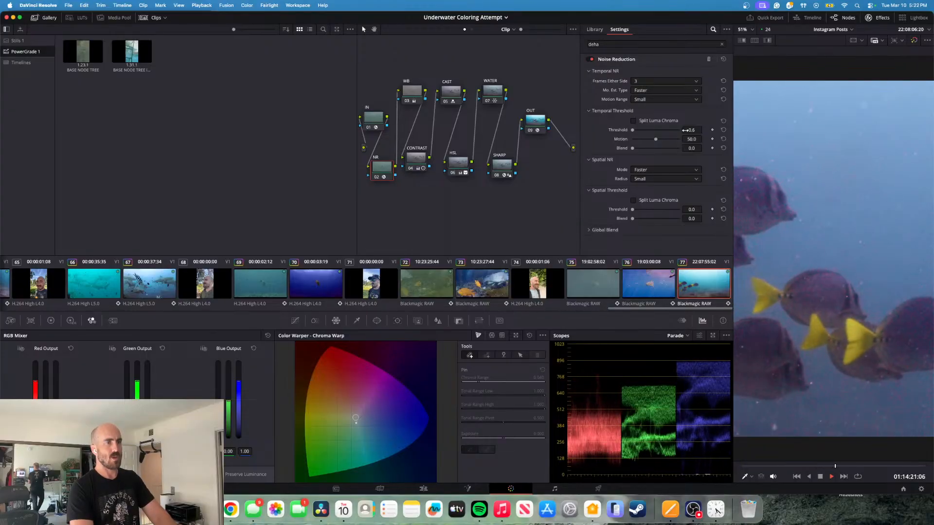
key("space")
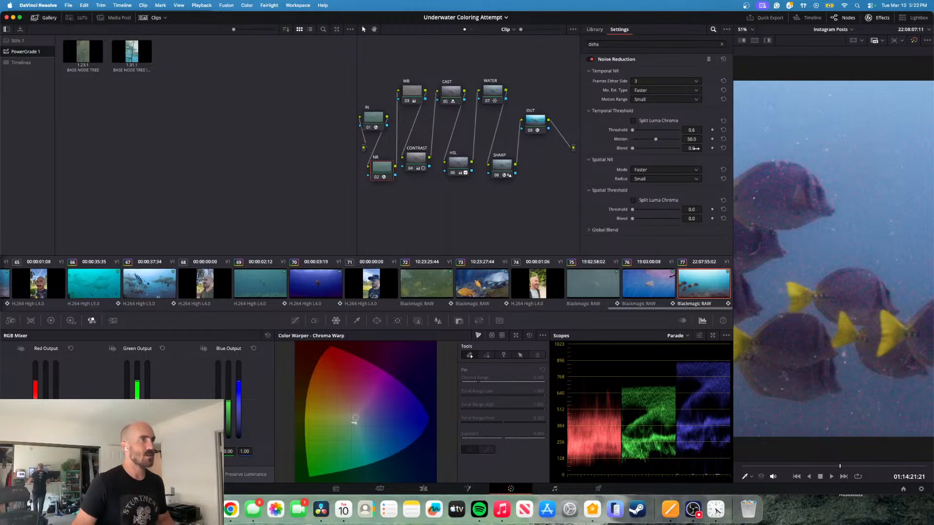
- Try lowering the Dehaze Strength on the SHARP node to 0.085 and play the clip to check the noise
left_click(501, 168)
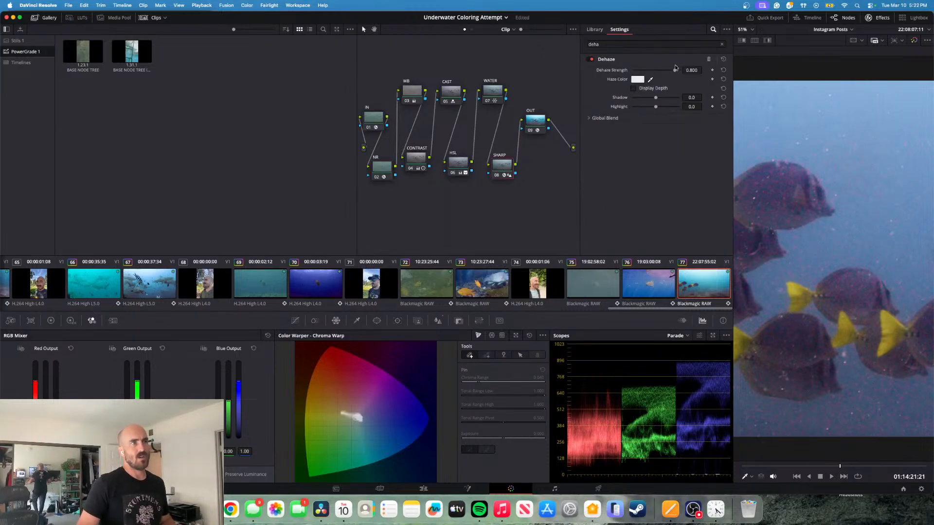
left_click(387, 170)
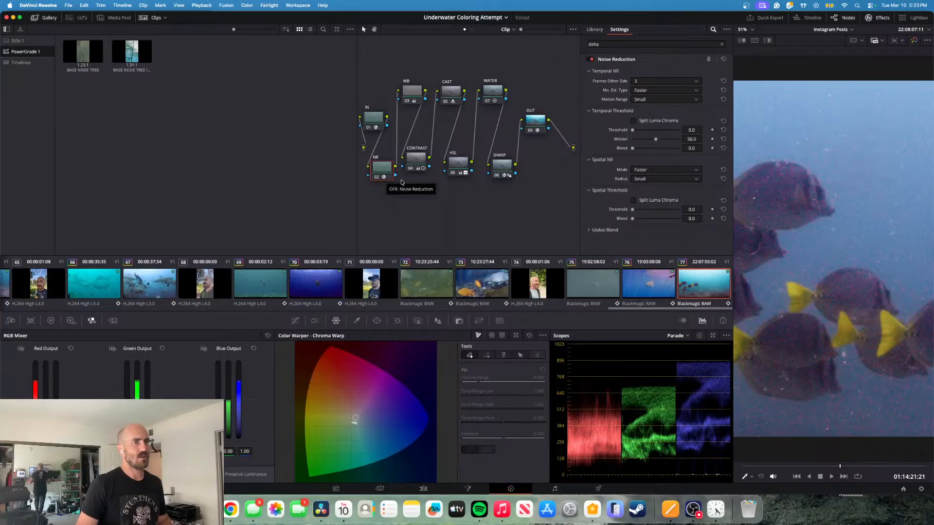
left_click(498, 165)
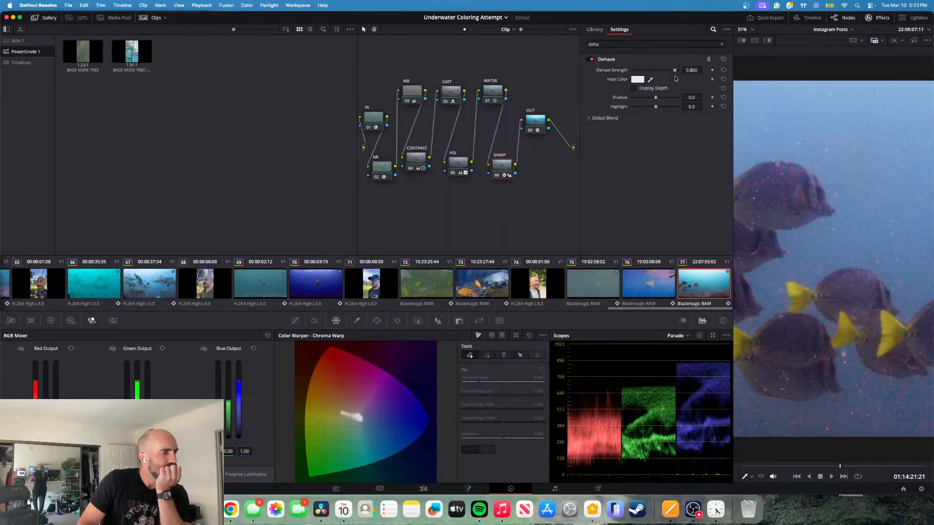
left_click(437, 322)
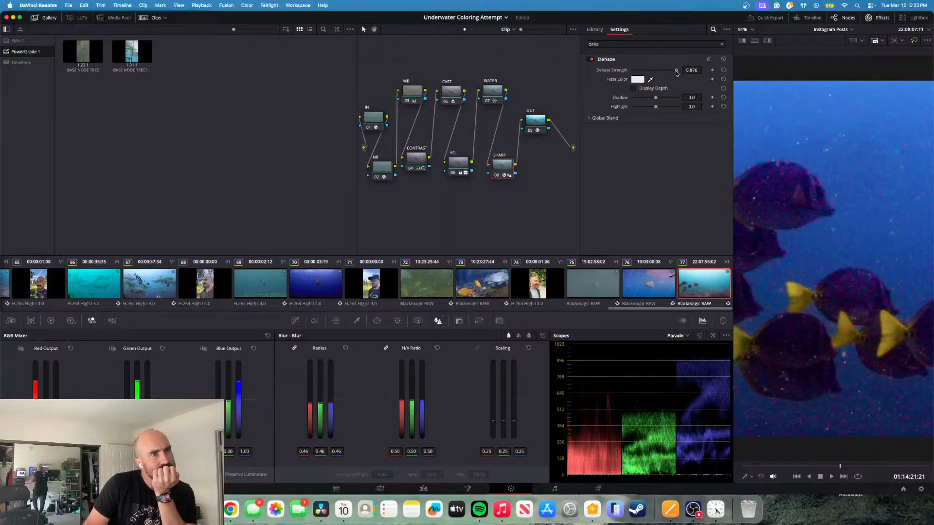
left_click_drag(676, 71, 658, 82)
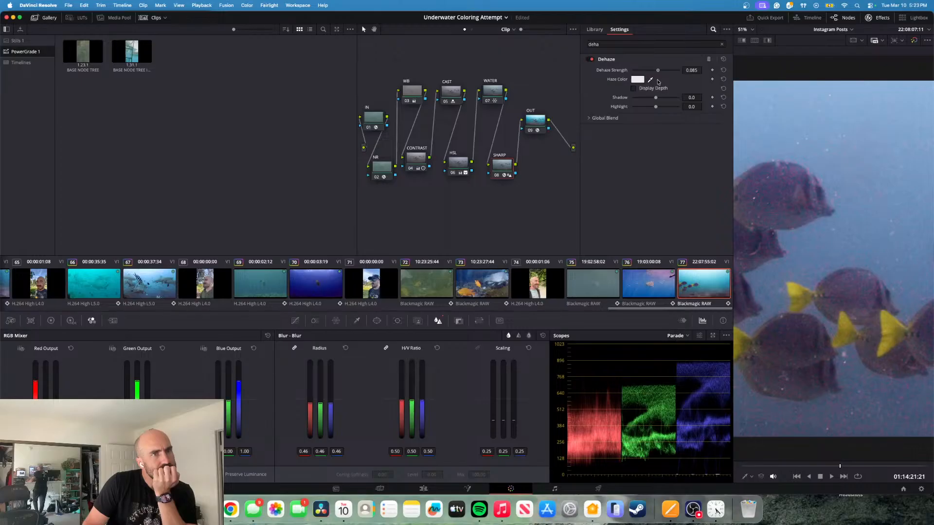
key("space")
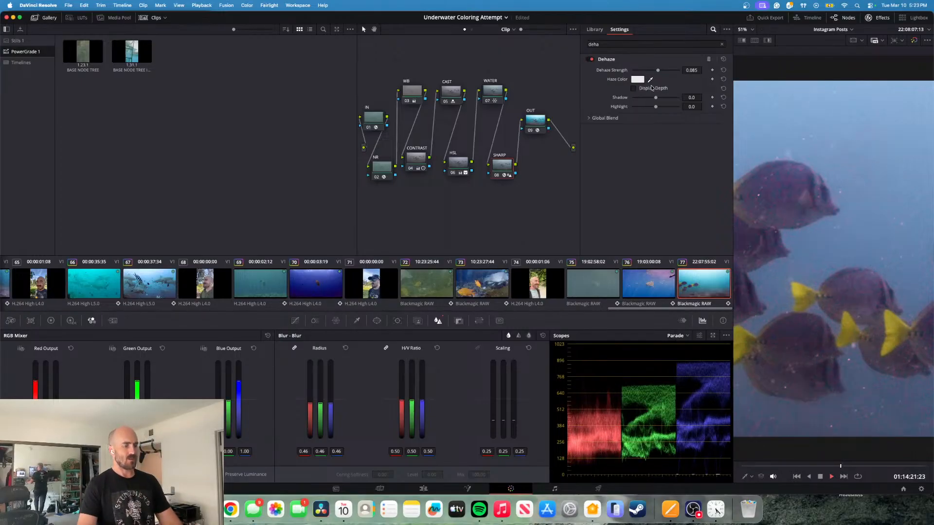
key("space")
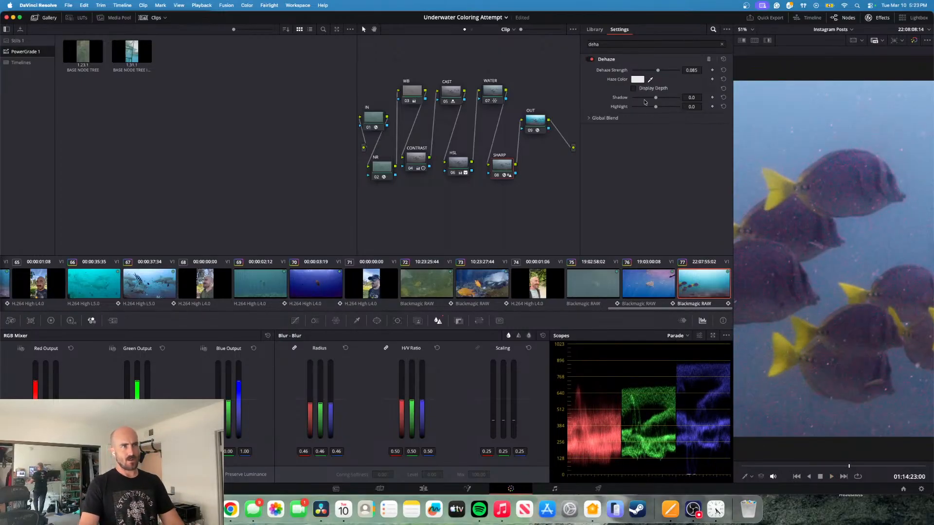
- Try a temporal threshold of 2.3 on the NR node, return it to 0.0, and play the clip
left_click(377, 169)
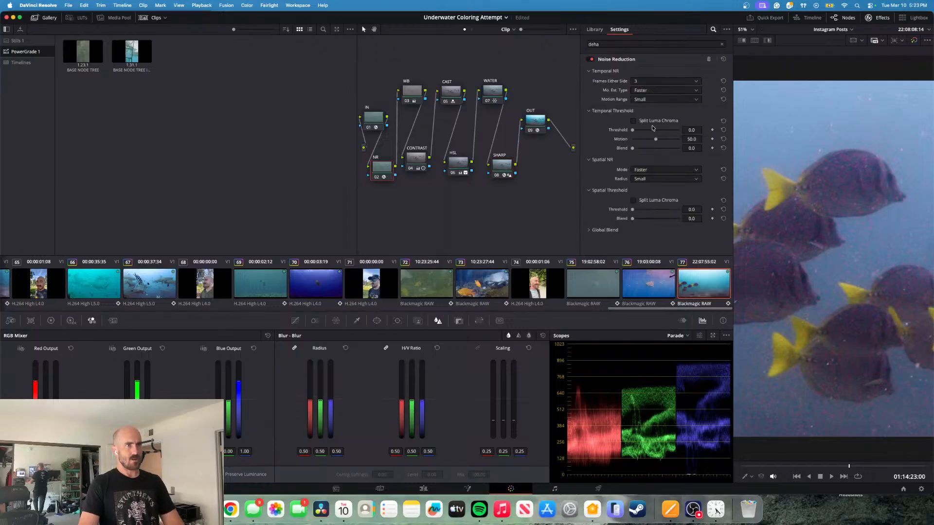
left_click(633, 130)
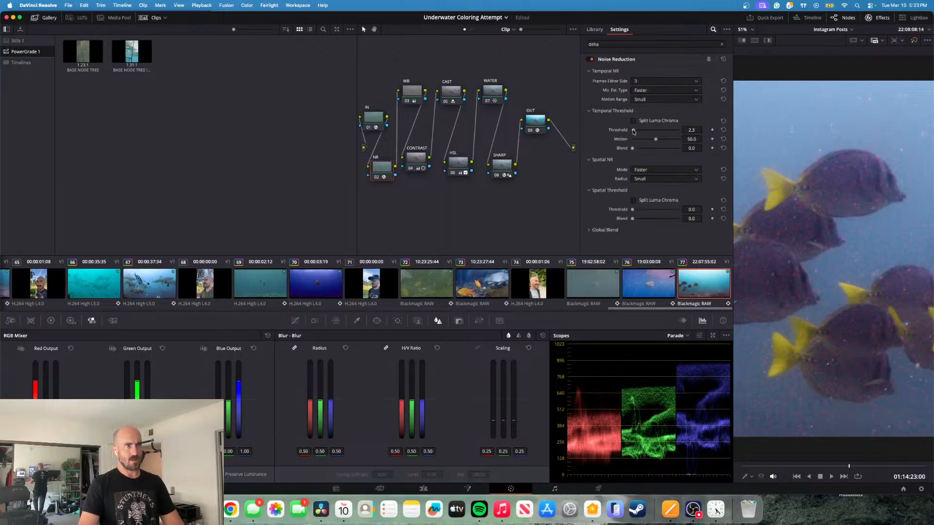
left_click_drag(634, 132, 633, 131)
key("space")
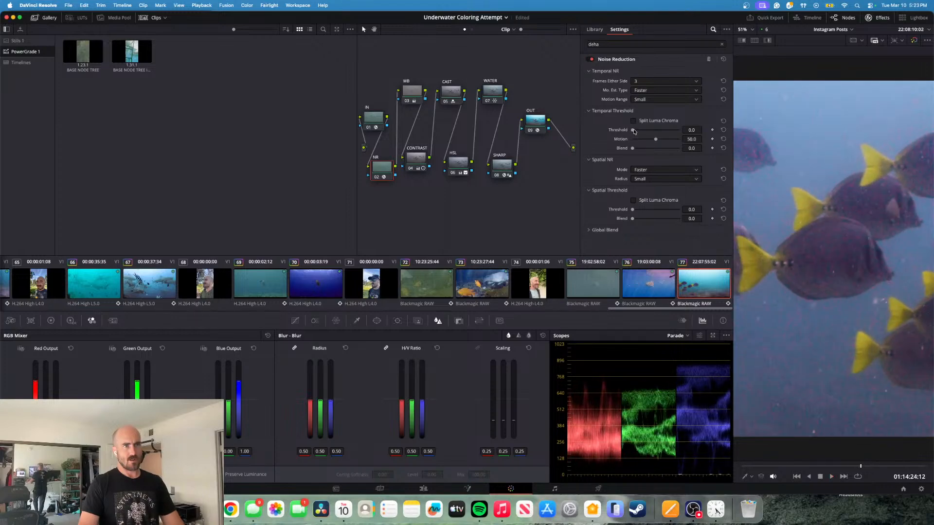
key("space")
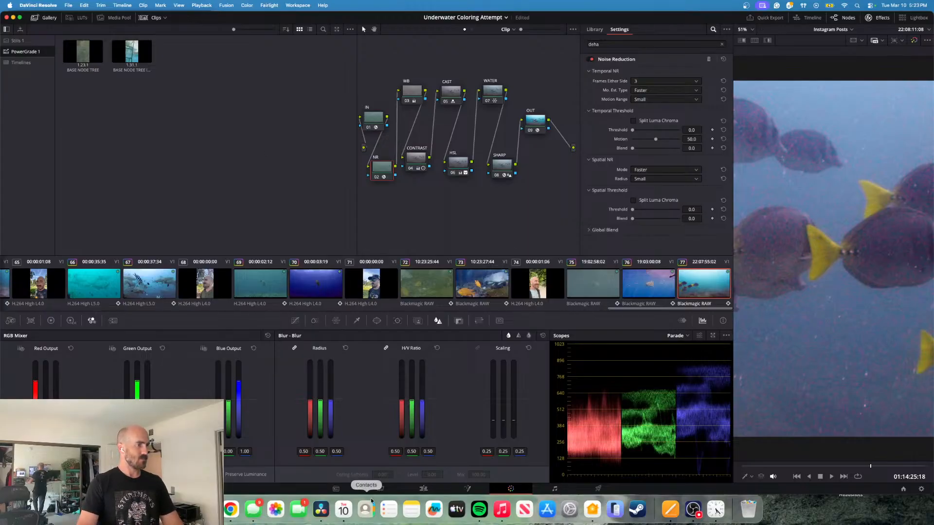
- Enable the cropped comparison clip on track V2 of the edit timeline and play the before-and-after split full screen from the clip's start
left_click(423, 488)
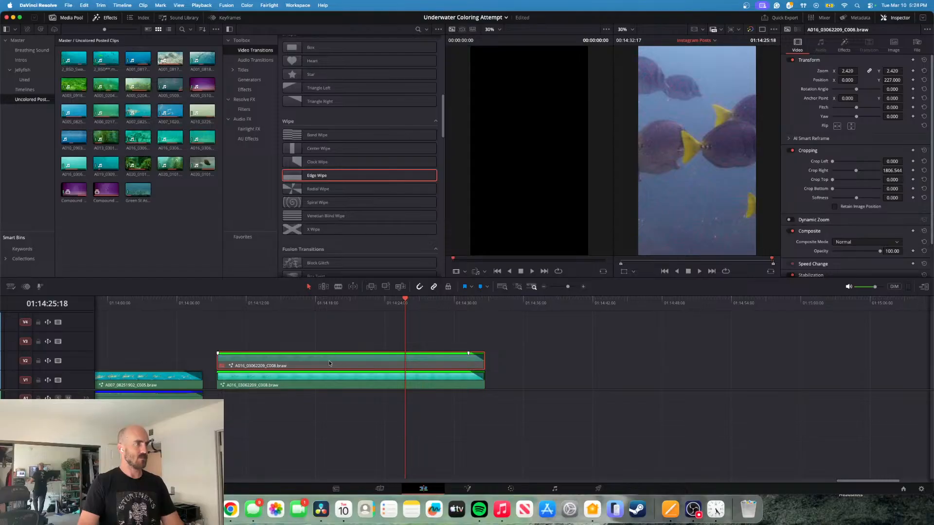
key("super+d")
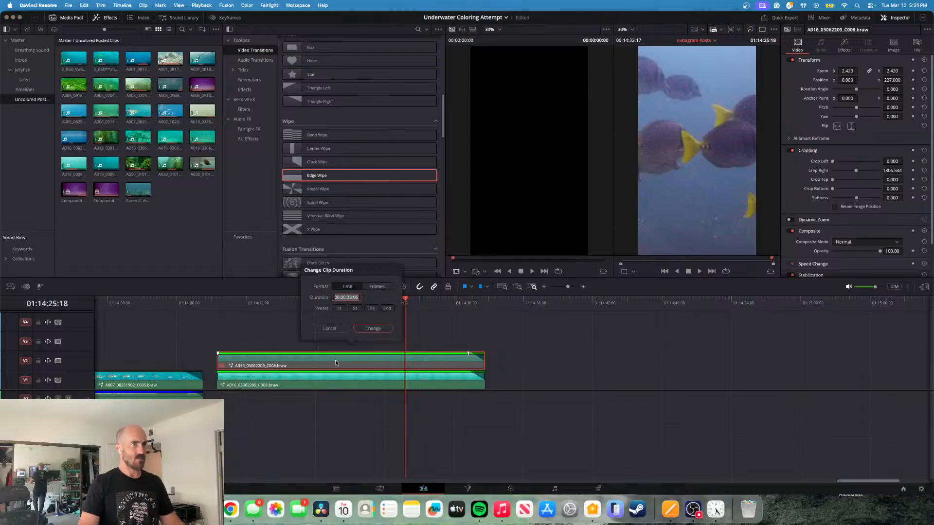
left_click(329, 329)
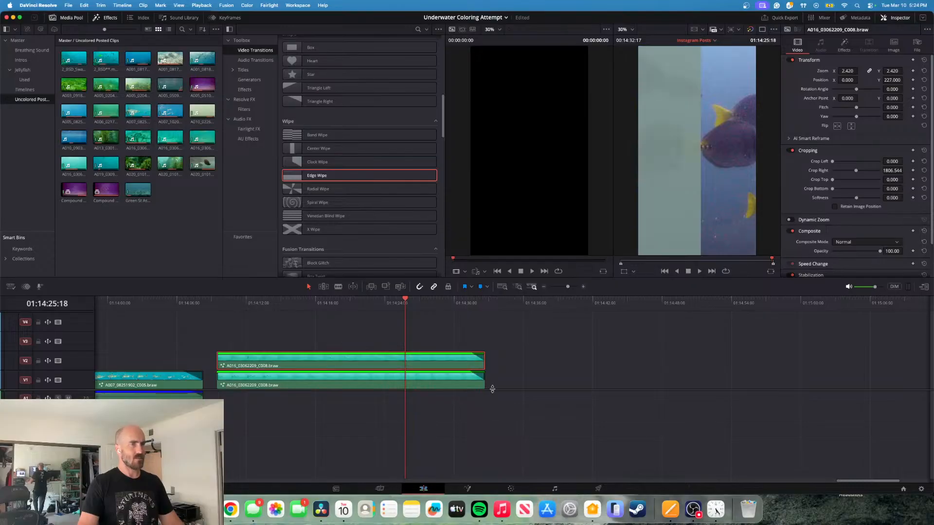
key("Up")
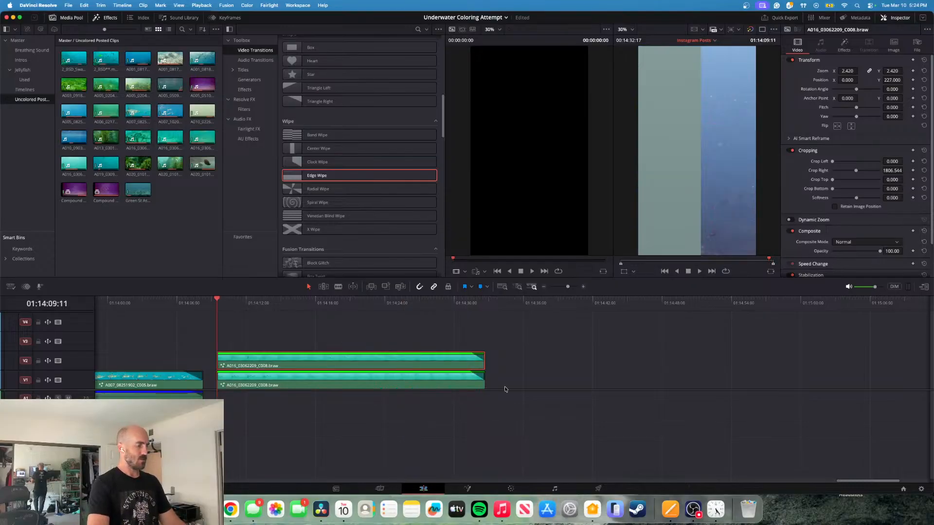
key("super+f")
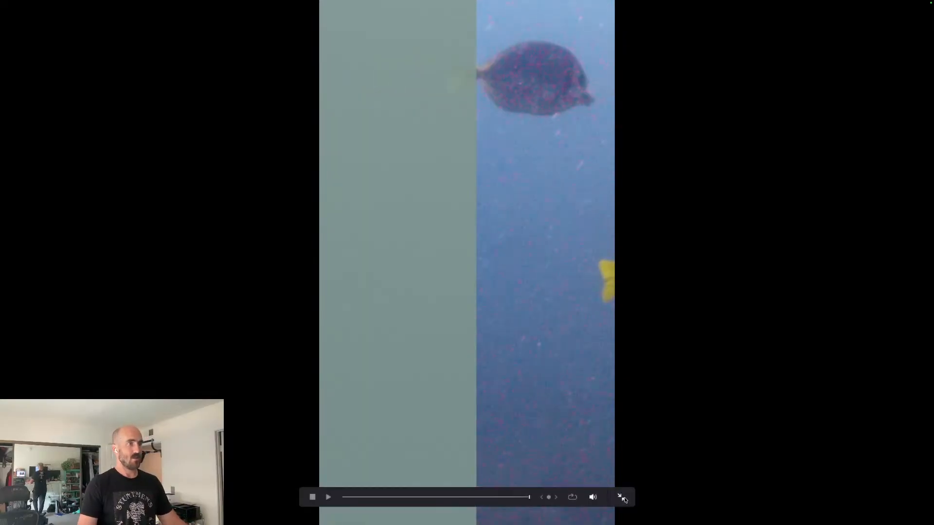
left_click(622, 497)
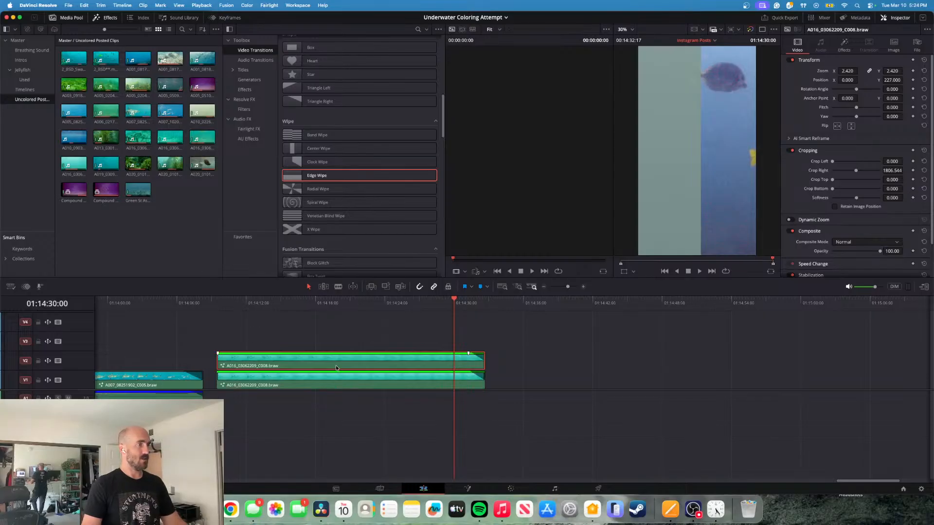
- Delete the cropped comparison clip from track V2 and return to the Color page
key("d")
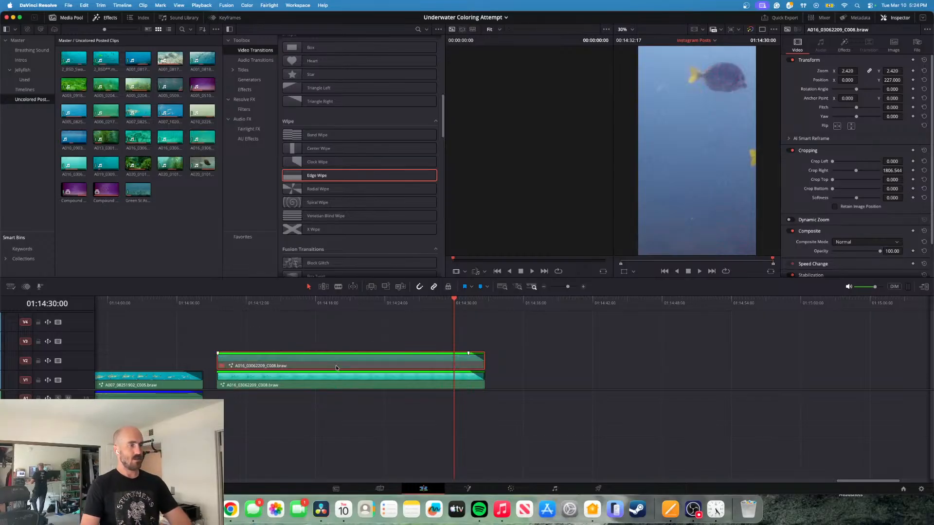
key("Delete")
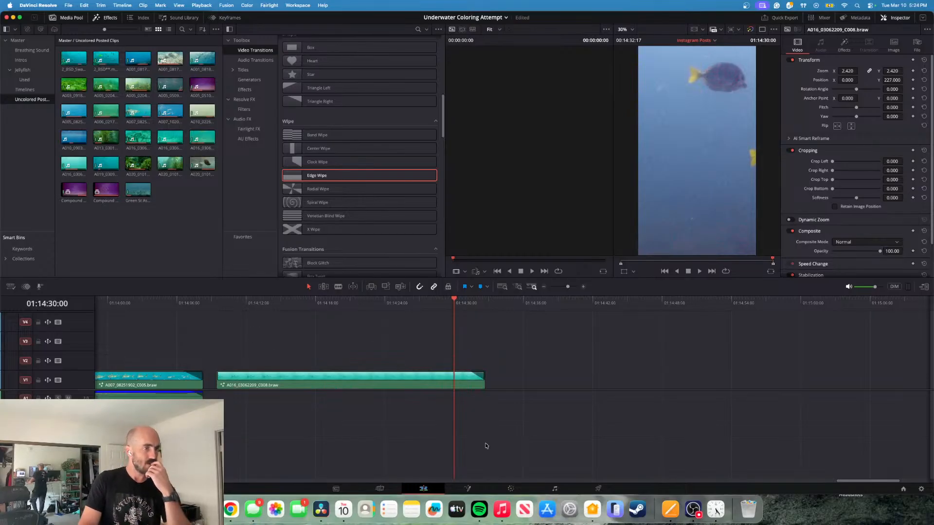
left_click(510, 489)
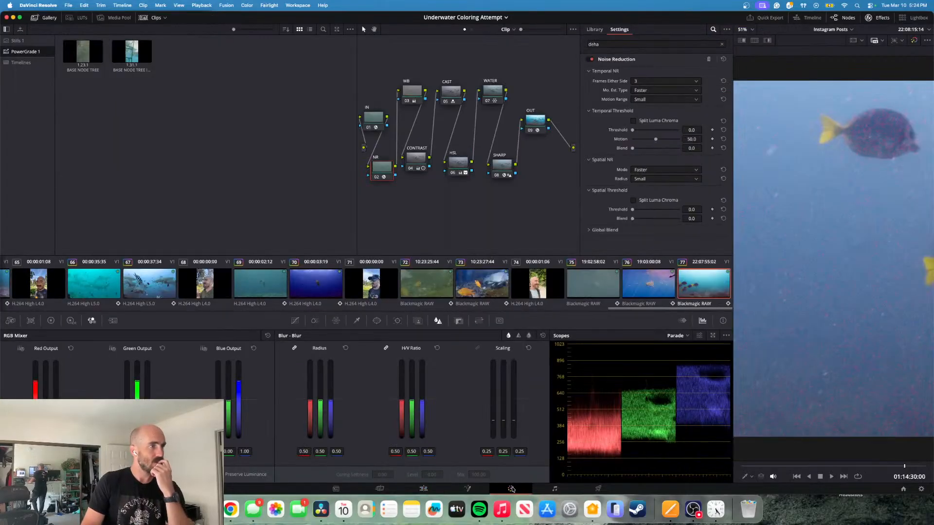
- Compare the SHARP node's Dehaze effect off and on, and disable the SHARP node
left_click(502, 164)
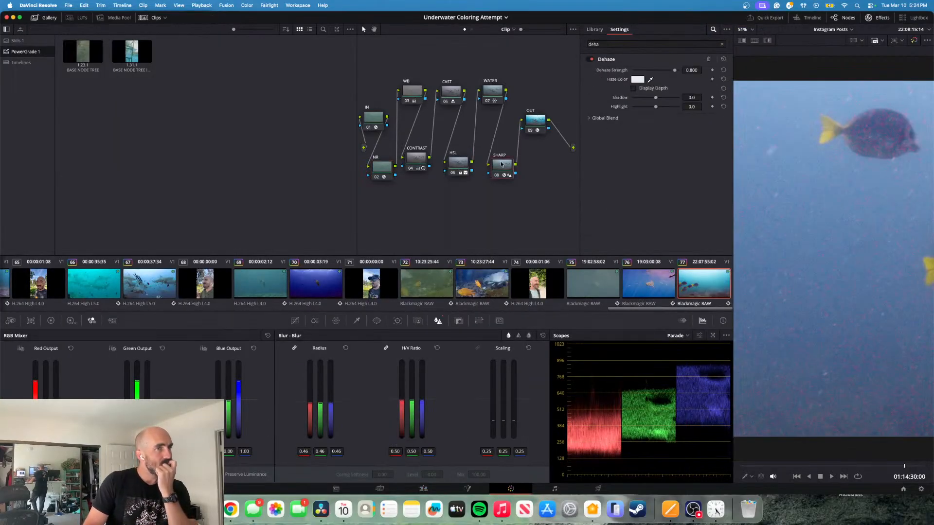
left_click(591, 60)
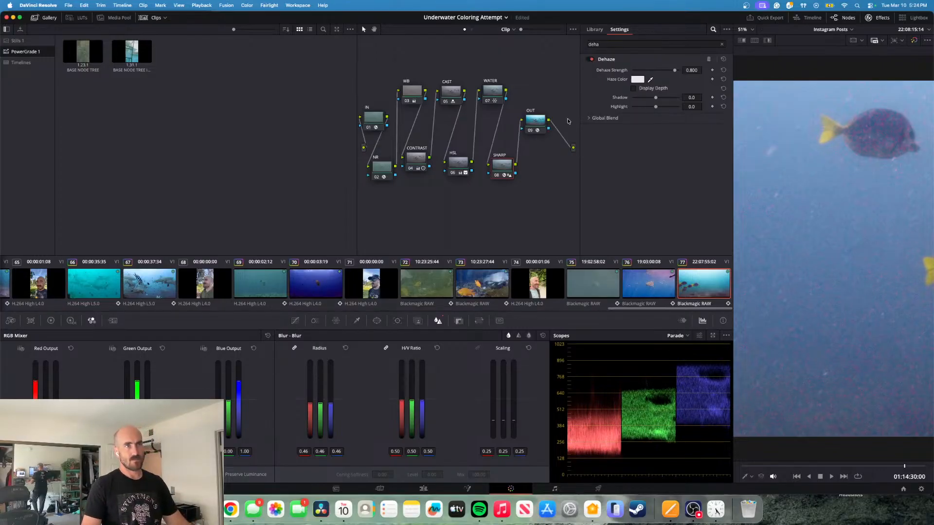
key("ctrl+d")
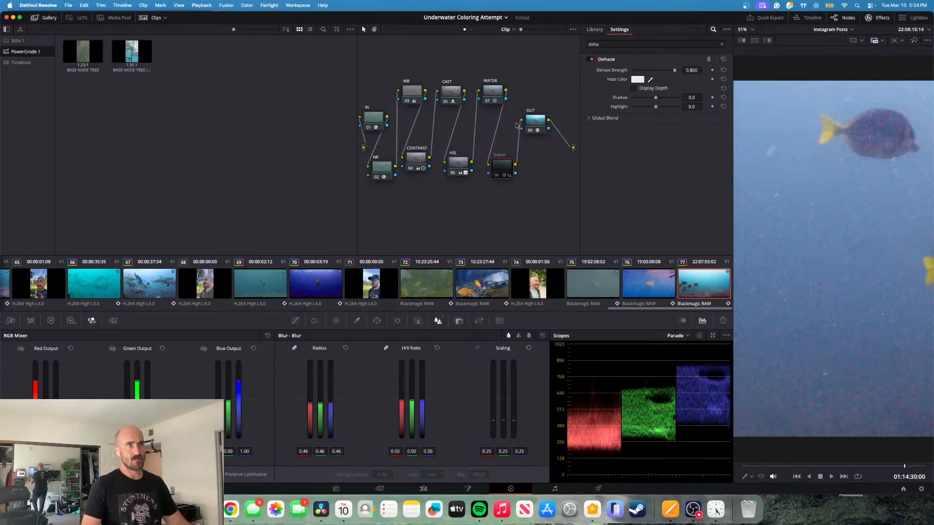
- Try a temporal threshold of 2.1 on the NR node while playing the clip forward and backward, and set it to 1.3
left_click(383, 169)
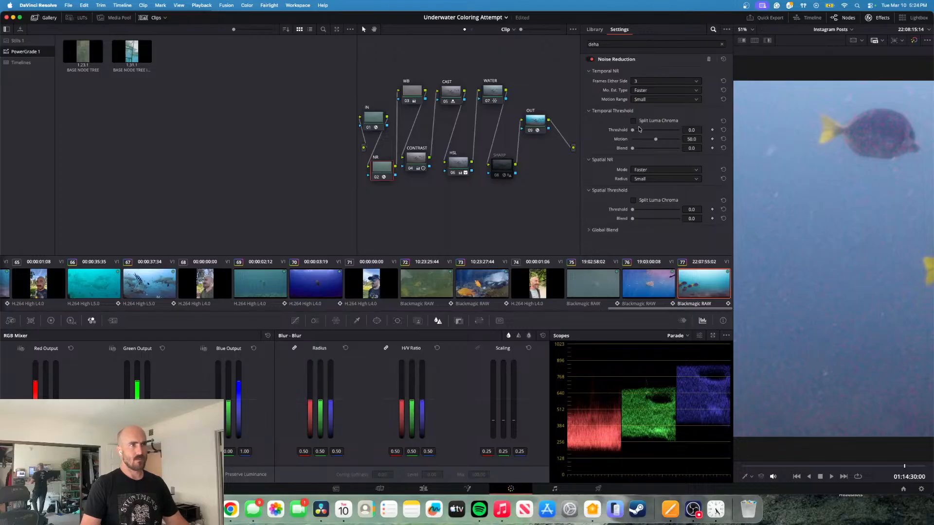
left_click_drag(632, 130, 634, 131)
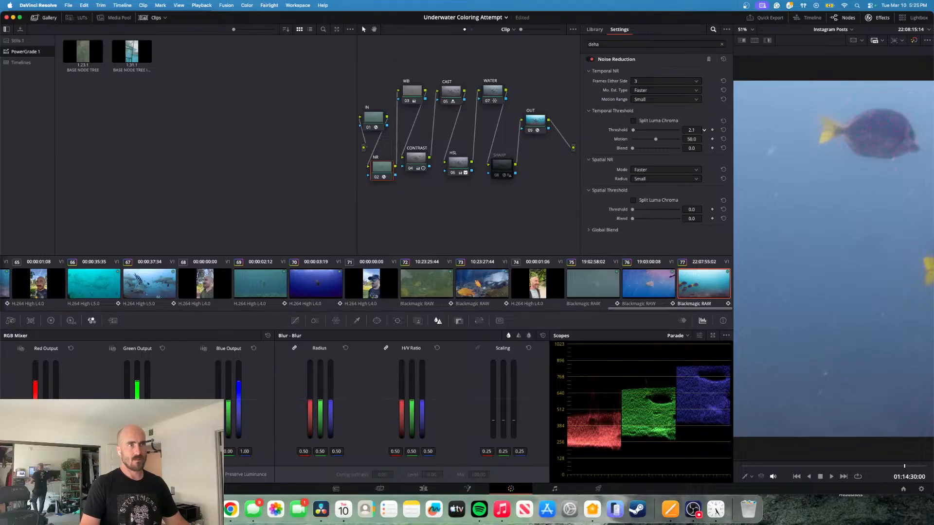
key("Up")
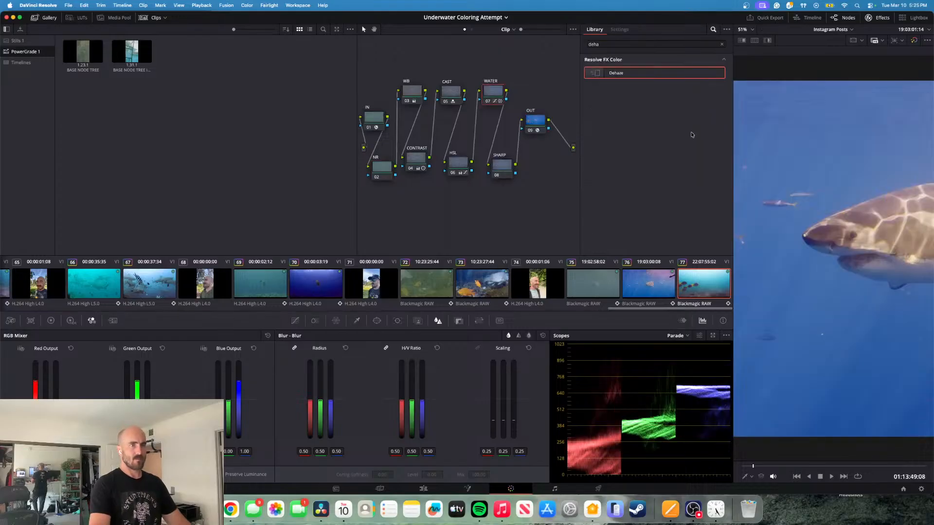
key("Down")
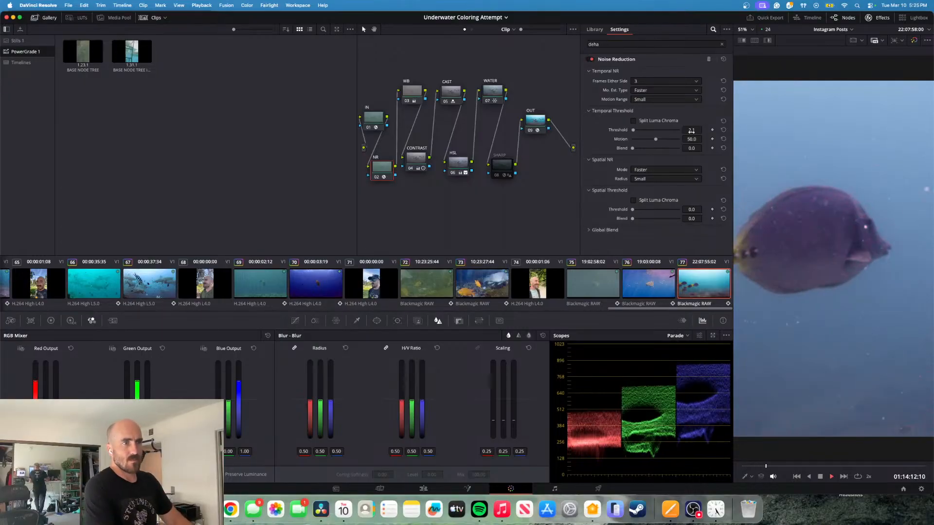
key("j")
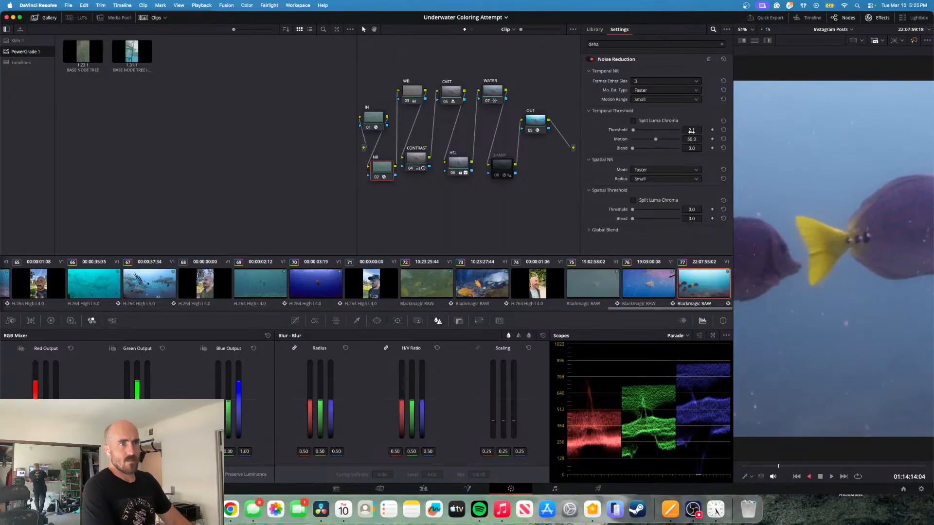
key("l")
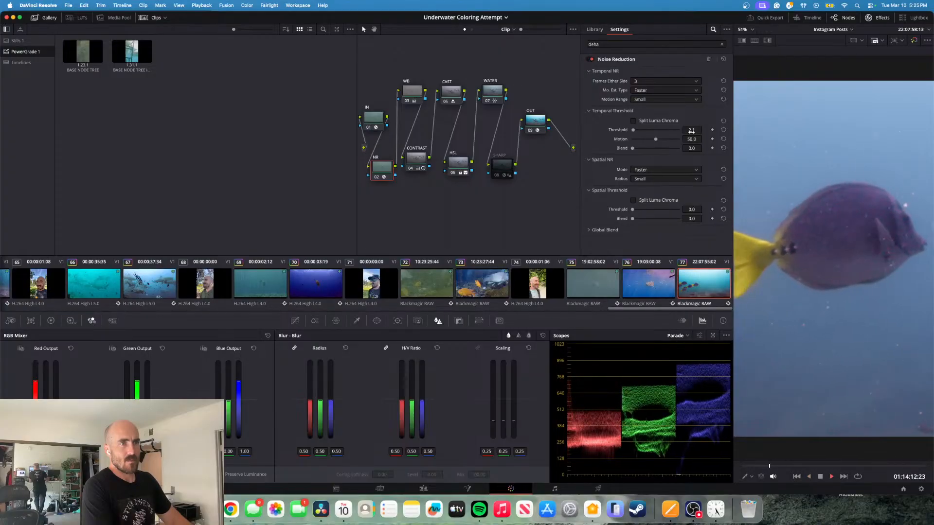
key("k")
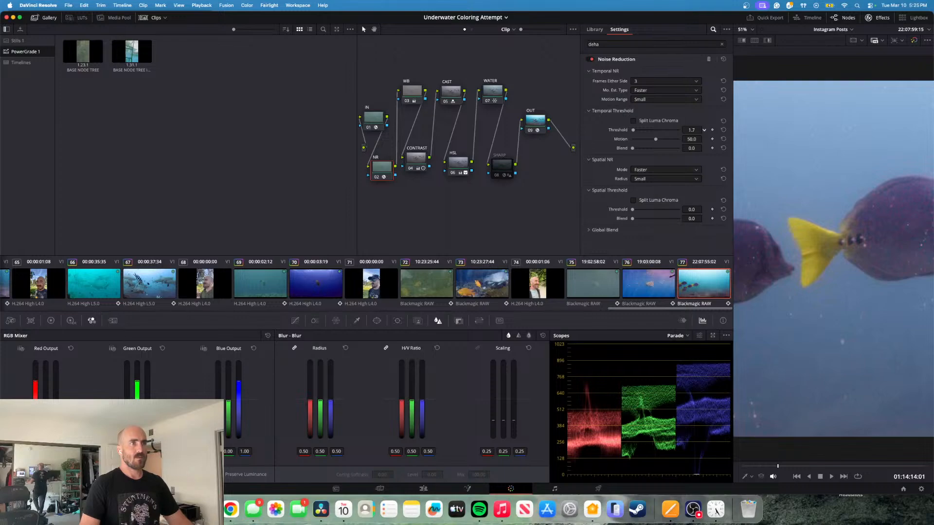
left_click_drag(691, 130, 690, 130)
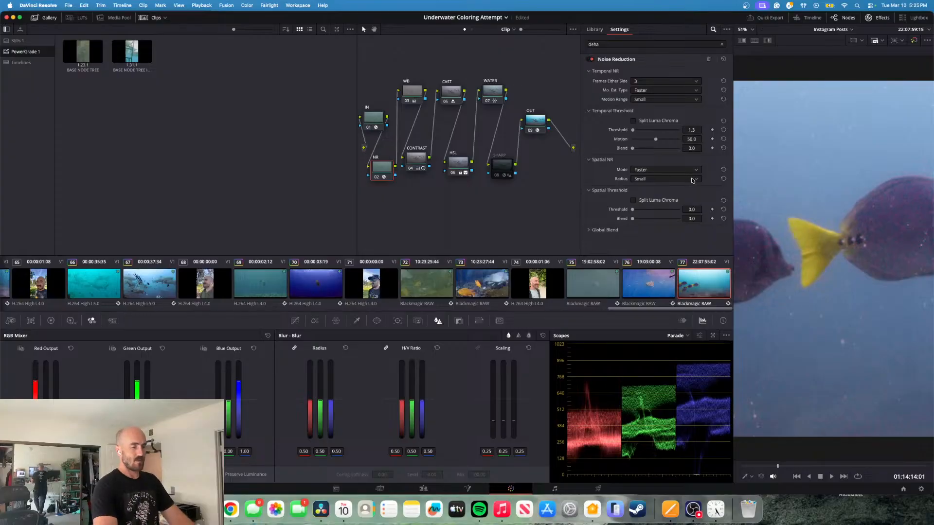
- Play the fish clip to judge the noise, set the NR node's temporal threshold to 0.7, and play on to check it
key("l")
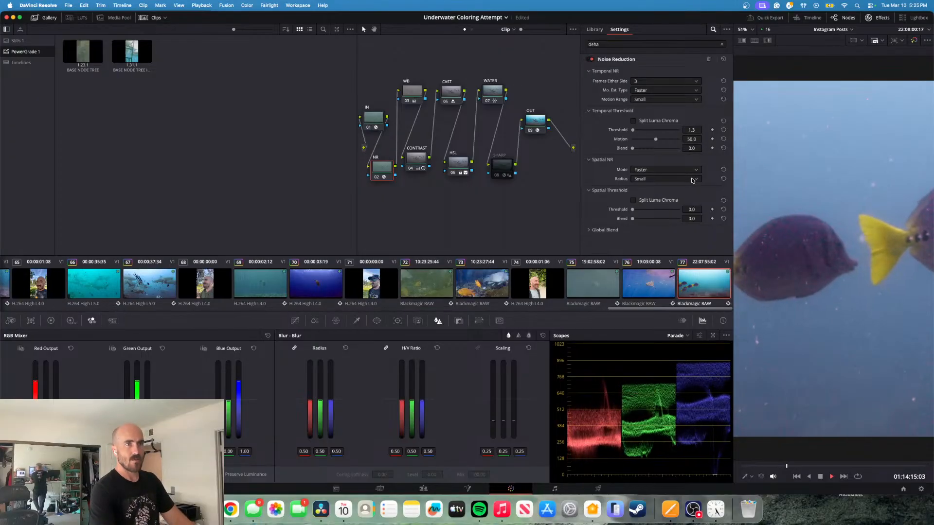
key("k")
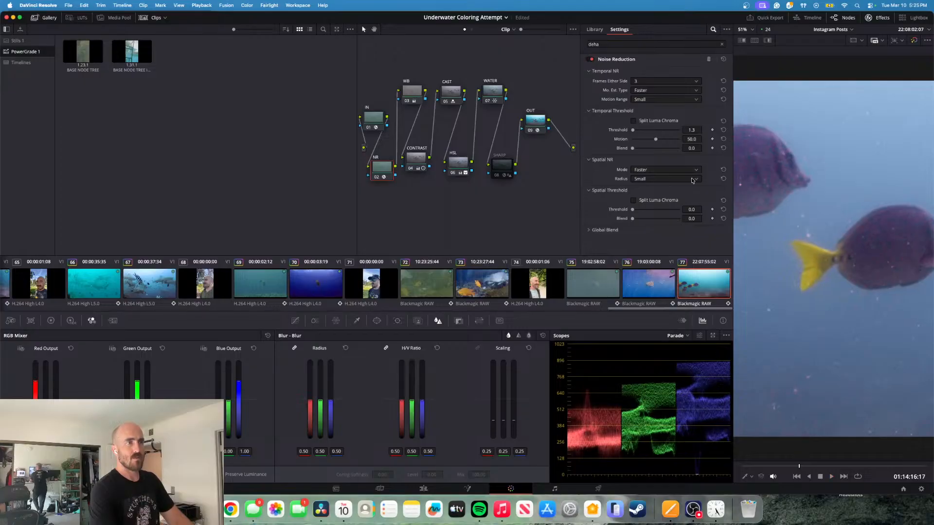
left_click_drag(707, 130, 704, 130)
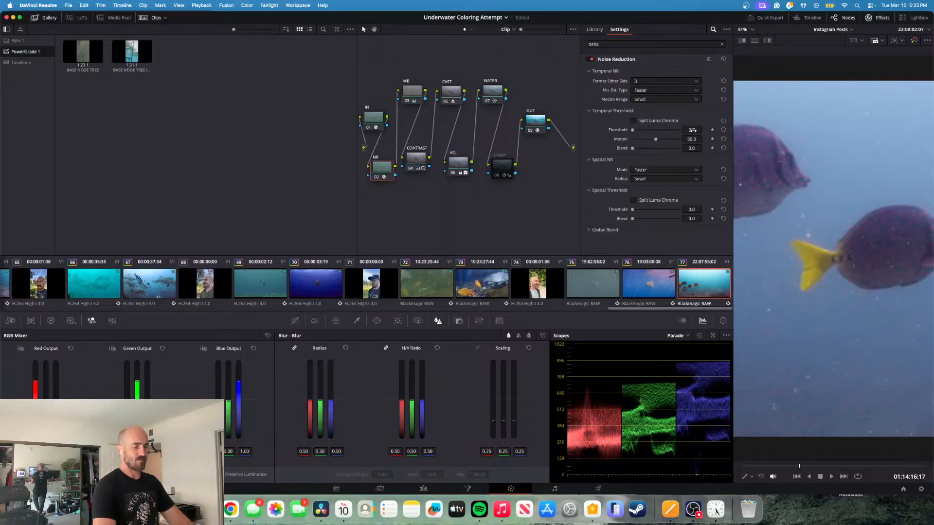
key("space")
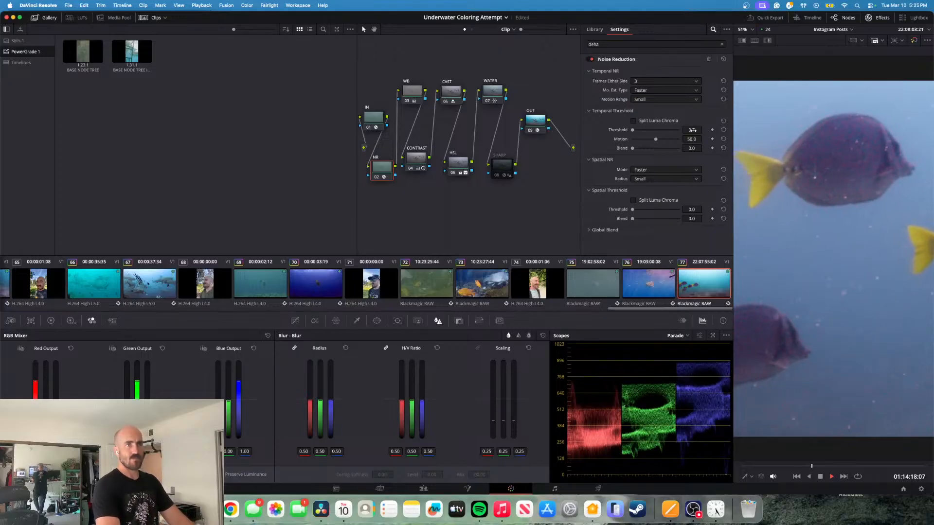
key("space")
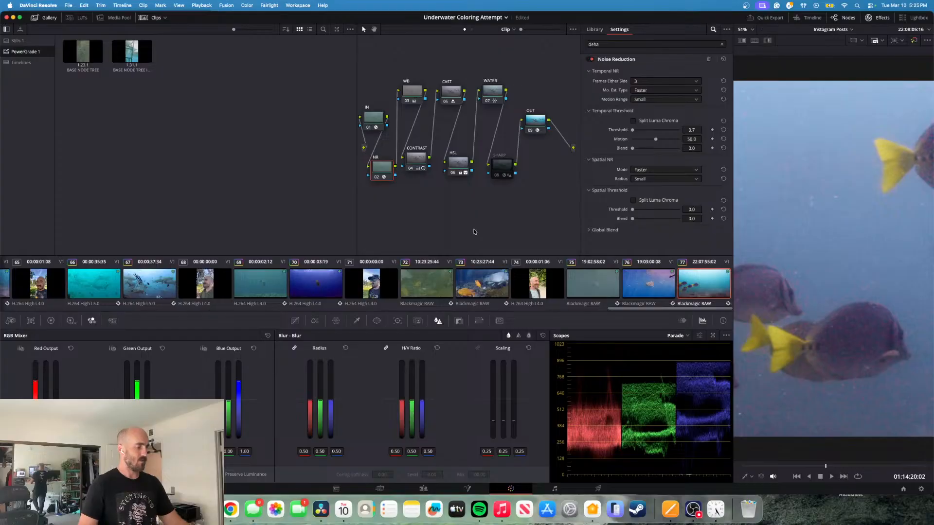
- Compare the paused fish shot with the NR node off and on, and leave the NR node disabled
key("super+d")
key("super+d")
key("super+d")
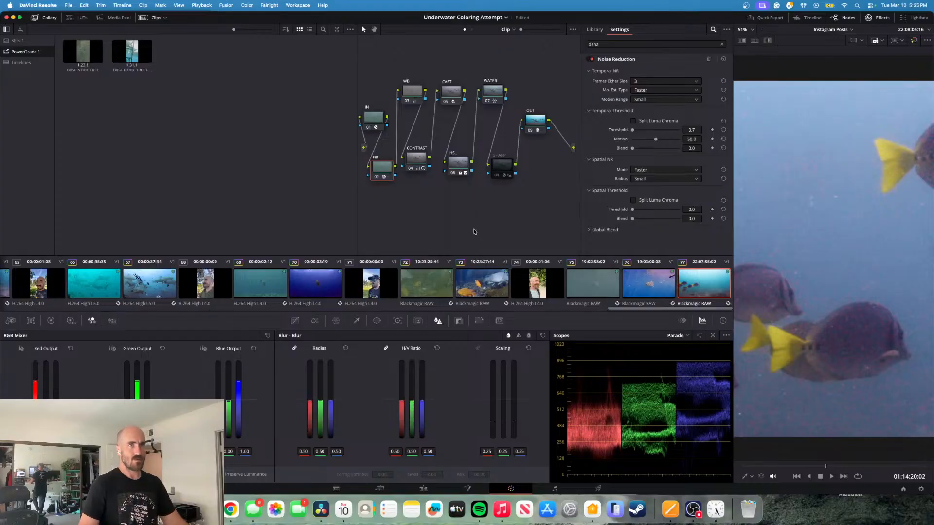
key("super+d")
key("super+d")
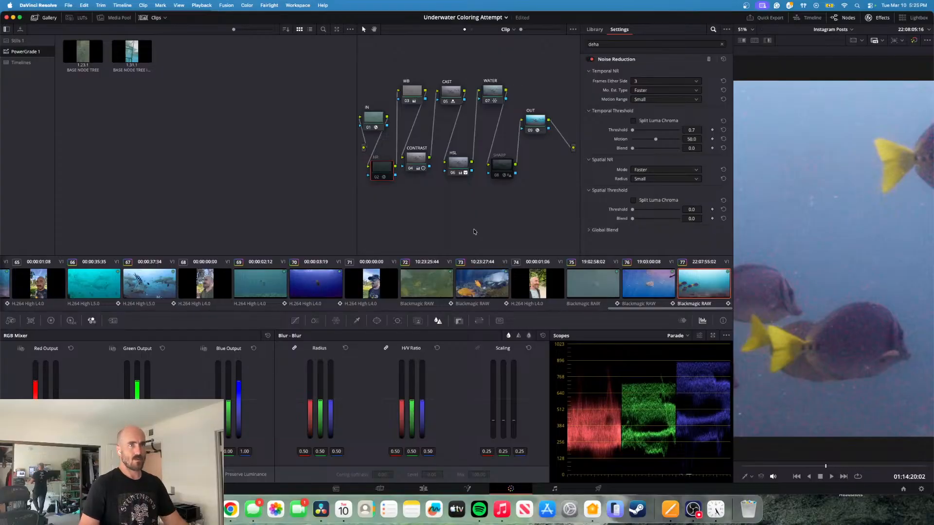
key("super+d")
key("super+d")
- Disable the WATER node and compare the image with the HSL and CAST nodes each off and on
left_click(487, 91)
key("super+d")
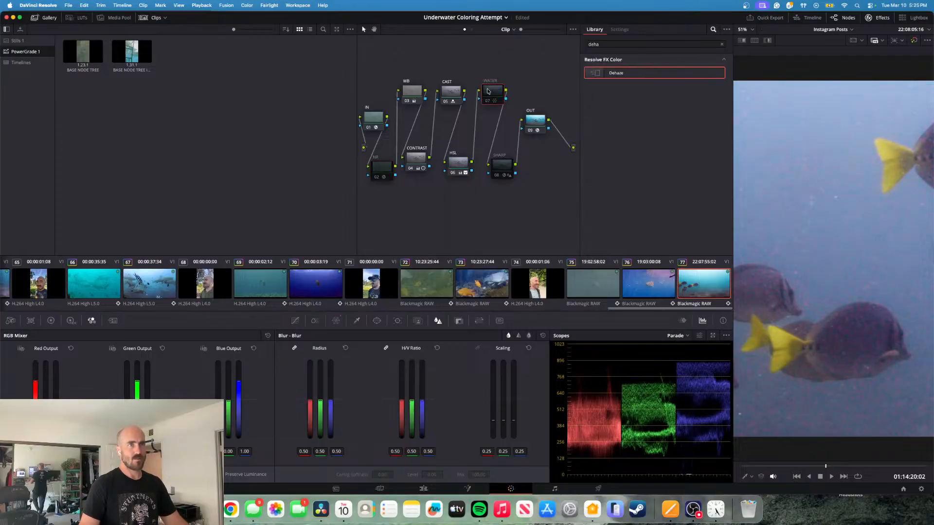
left_click(461, 167)
key("super+d")
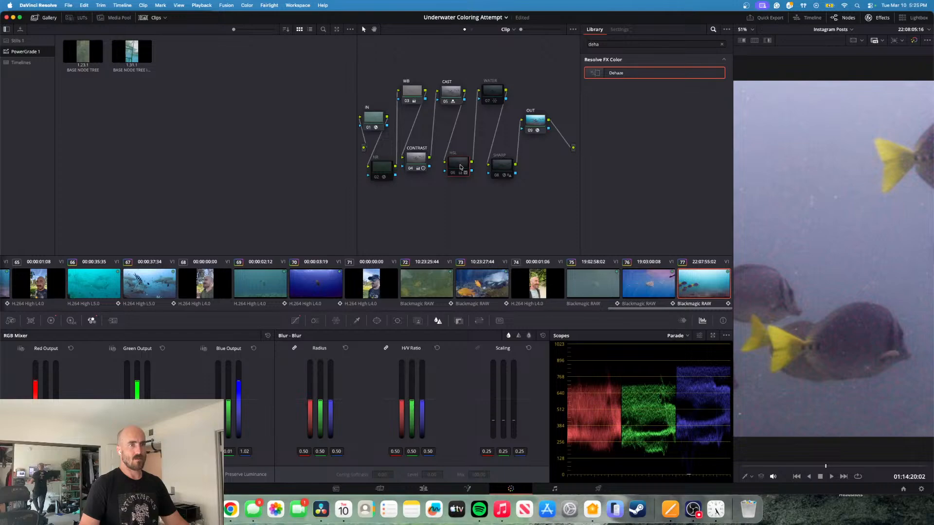
key("super+d")
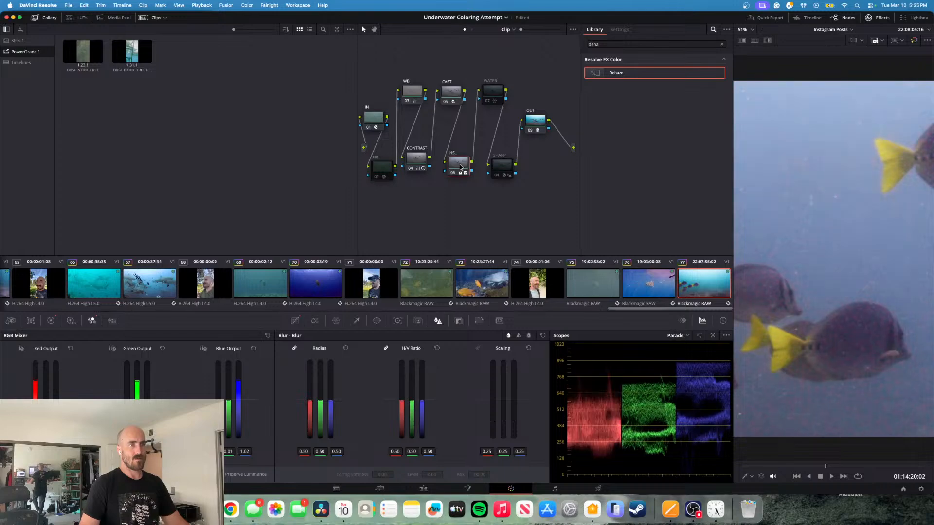
key("super+d")
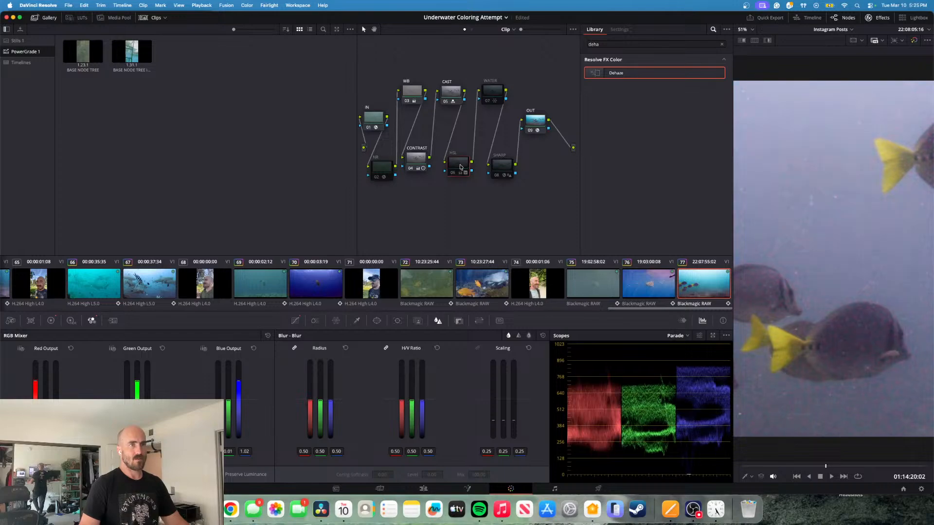
key("super+d")
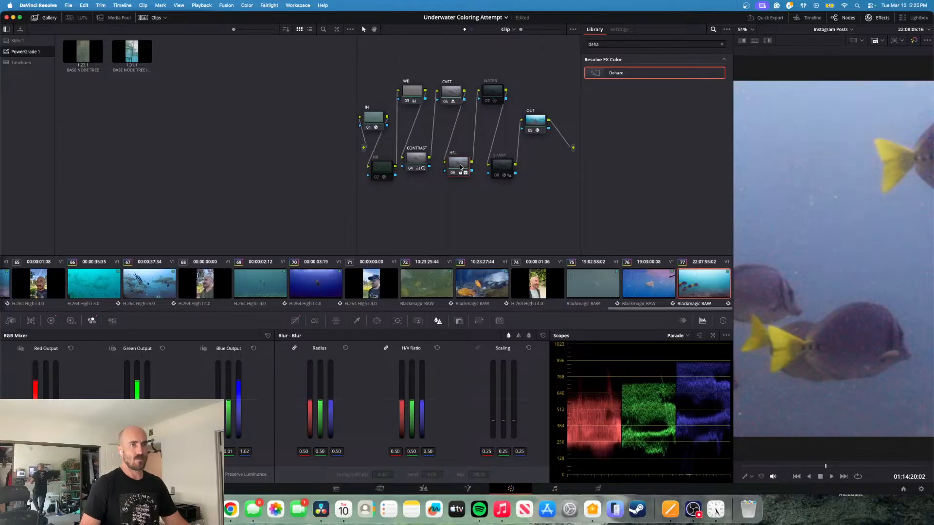
left_click(454, 91)
key("super+d")
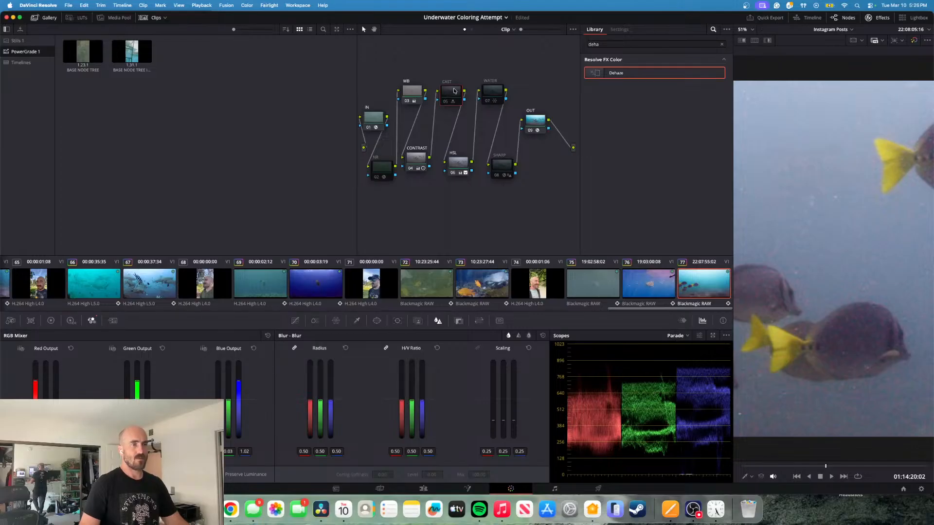
key("super+d")
- Enable the WATER, NR and SHARP nodes again in the fish clip's node tree
left_click(485, 96)
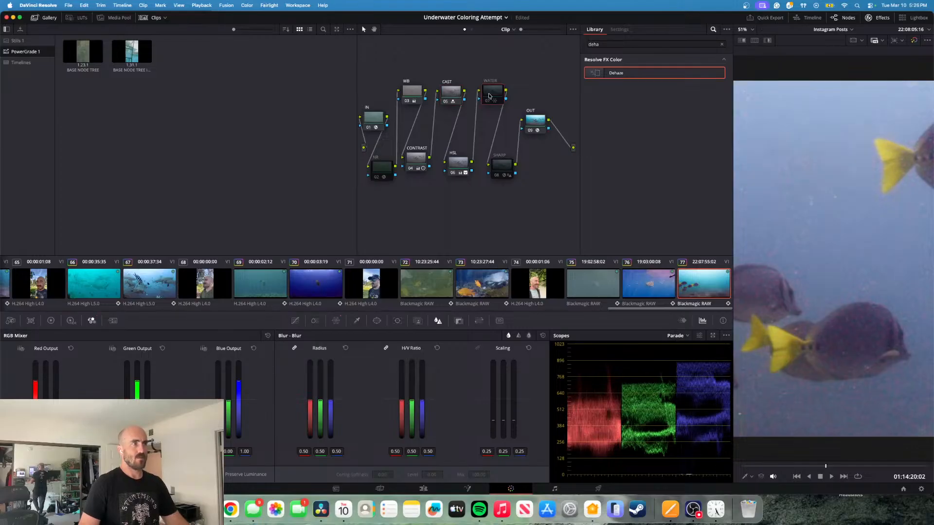
key("super+d")
left_click(387, 172)
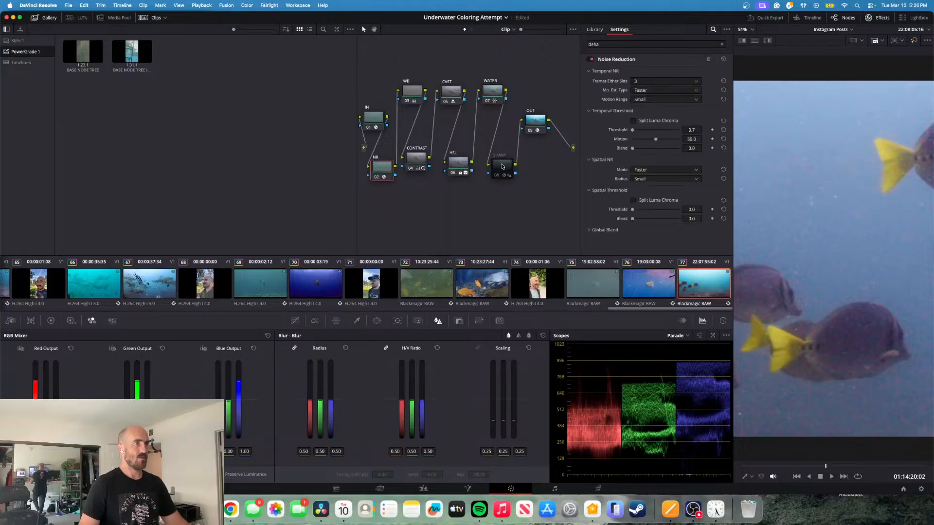
left_click(502, 167)
key("super+d")
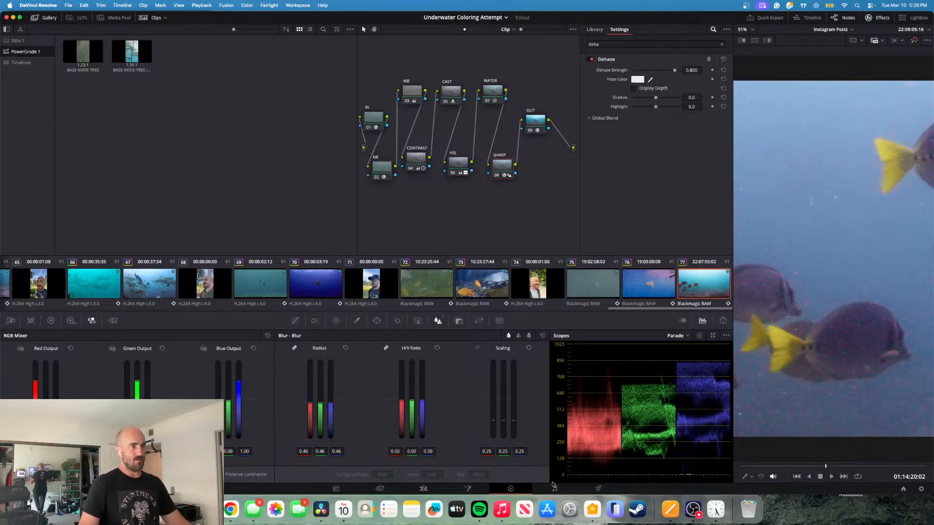
- Open the Deliver page and select the last clip on track V1 of the timeline
left_click(554, 488)
left_click(597, 489)
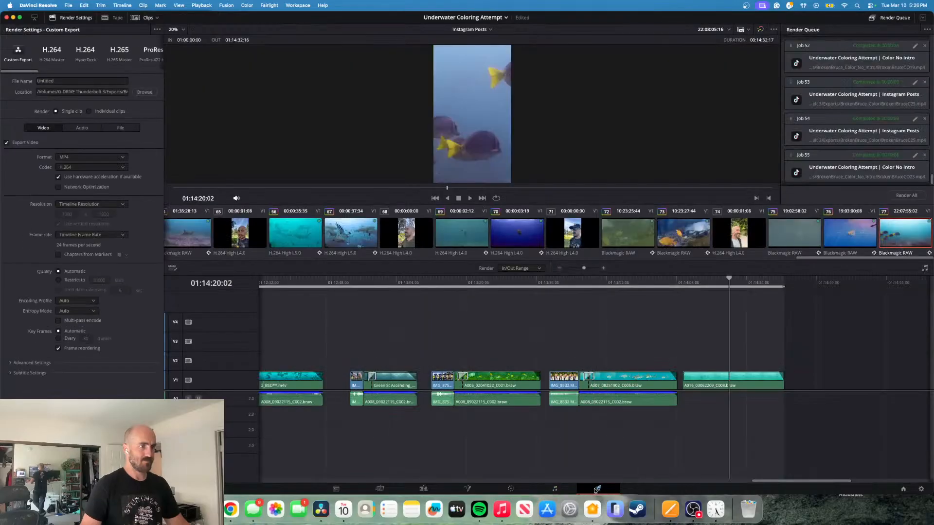
left_click(743, 376)
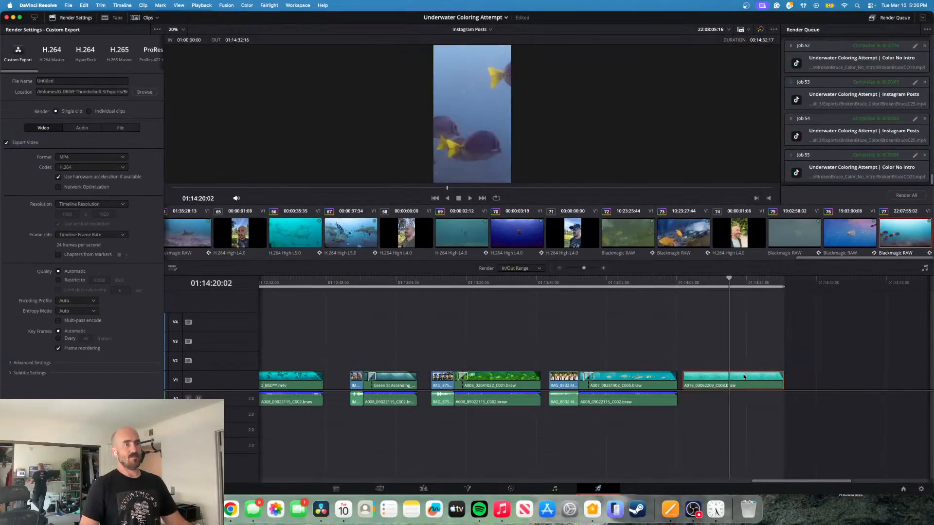